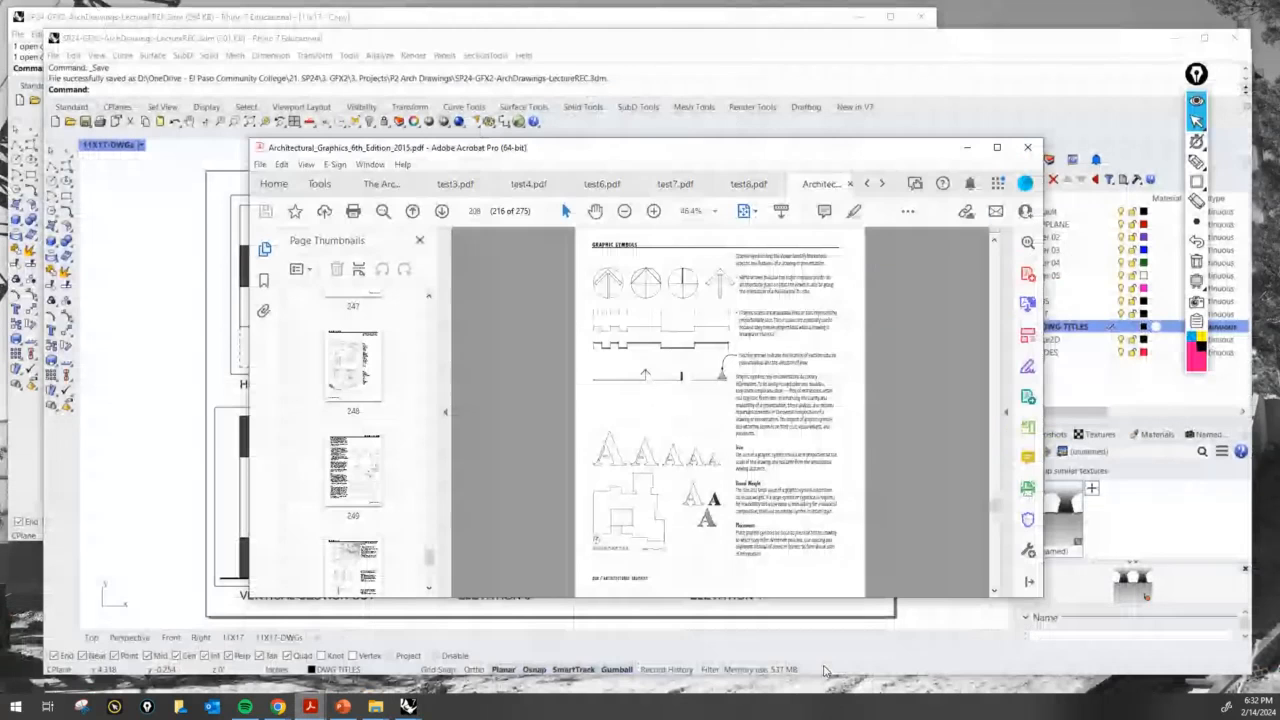
Examine the graphic scale and section arrow examples on the Graphic Symbols page of the PDF, and move the PDF window aside.
{"action": "left_click", "coordinate": [834, 655]}
{"action": "scroll", "coordinate": [735, 370], "scroll_direction": "up", "scroll_amount": 4, "text": "ctrl"}
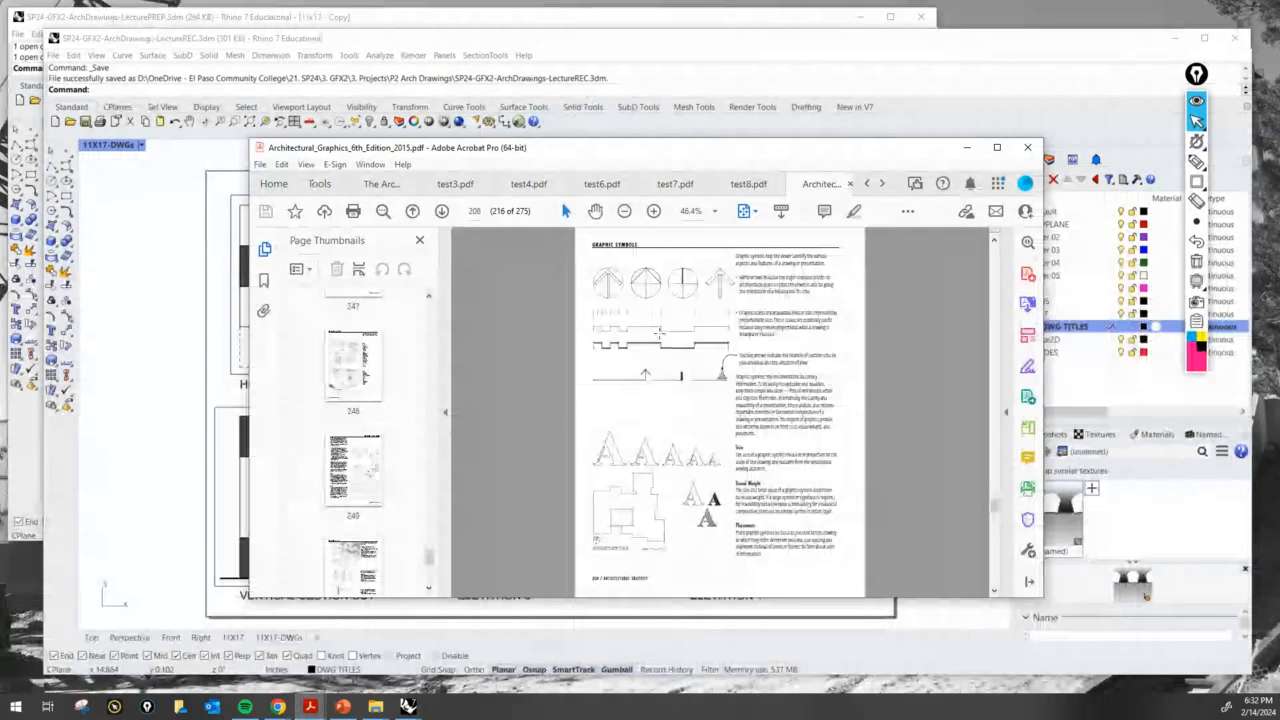
{"action": "scroll", "coordinate": [737, 371], "scroll_direction": "up", "scroll_amount": 1, "text": "ctrl"}
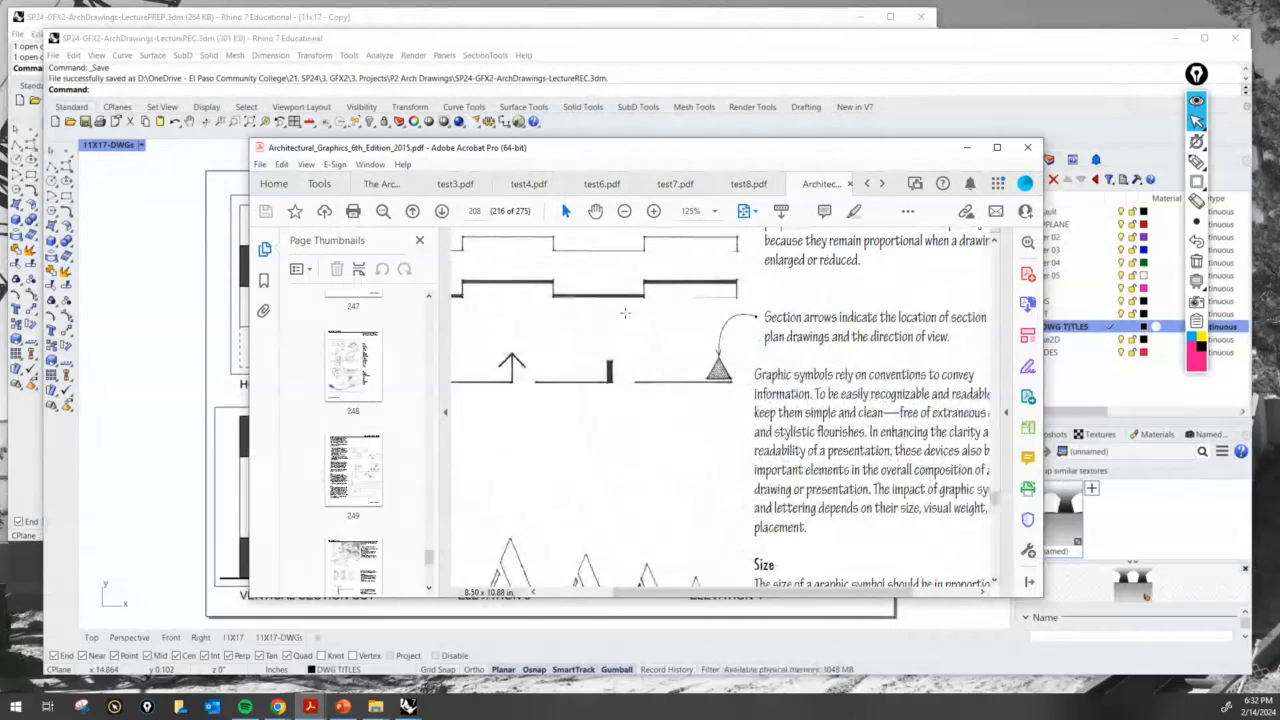
{"action": "scroll", "coordinate": [655, 341], "scroll_direction": "down", "scroll_amount": 1, "text": "ctrl"}
{"action": "scroll", "coordinate": [651, 355], "scroll_direction": "down", "scroll_amount": 1, "text": "ctrl"}
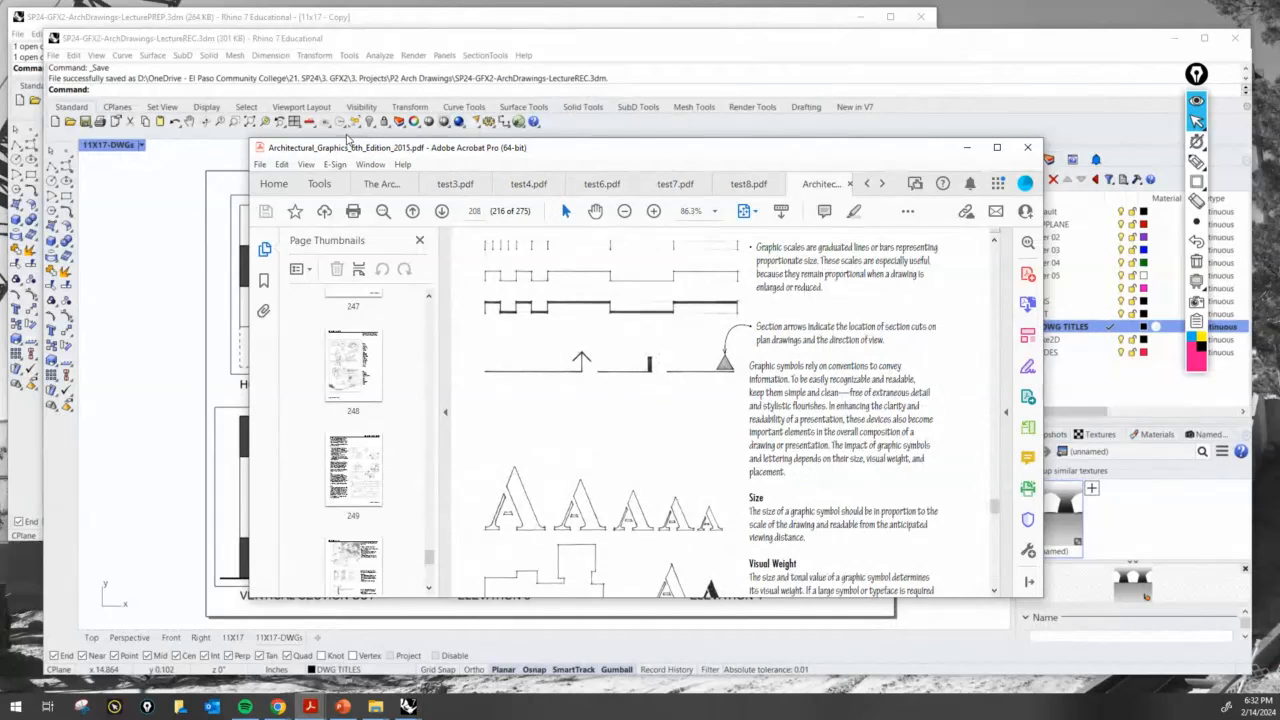
{"action": "left_click_drag", "start_coordinate": [683, 149], "coordinate": [15, 162]}
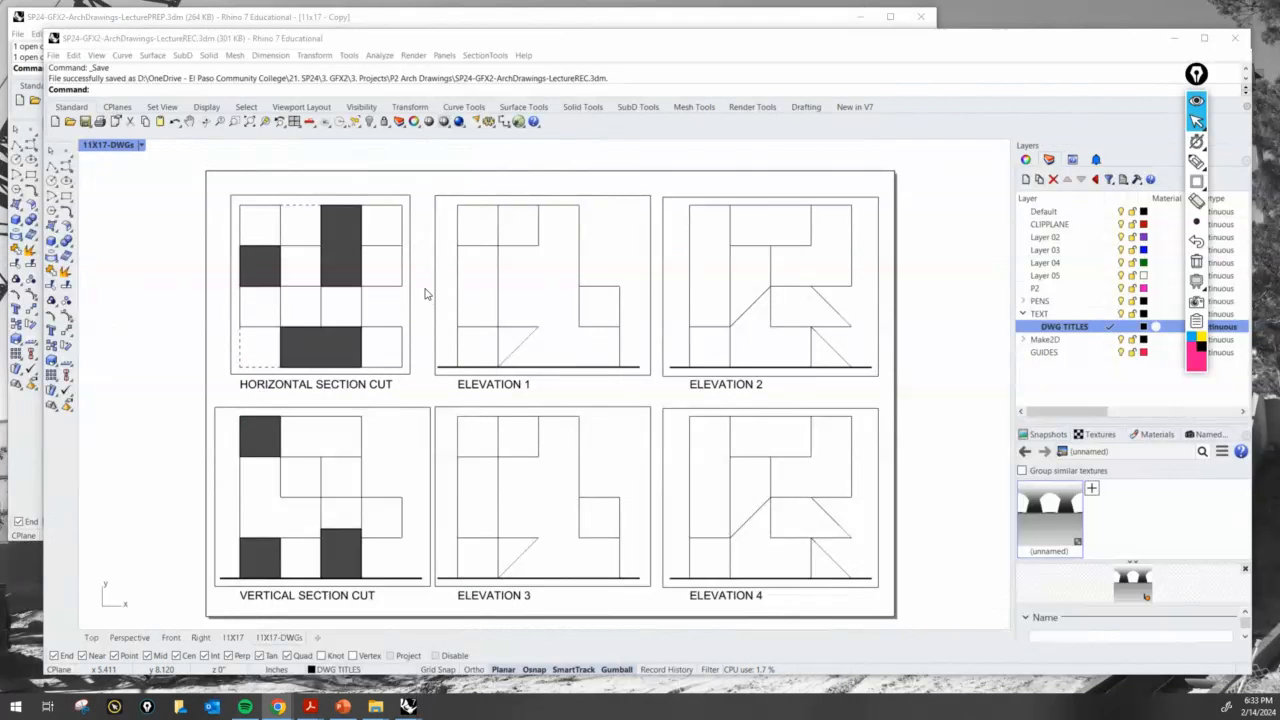
{"action": "left_click", "coordinate": [425, 293]}
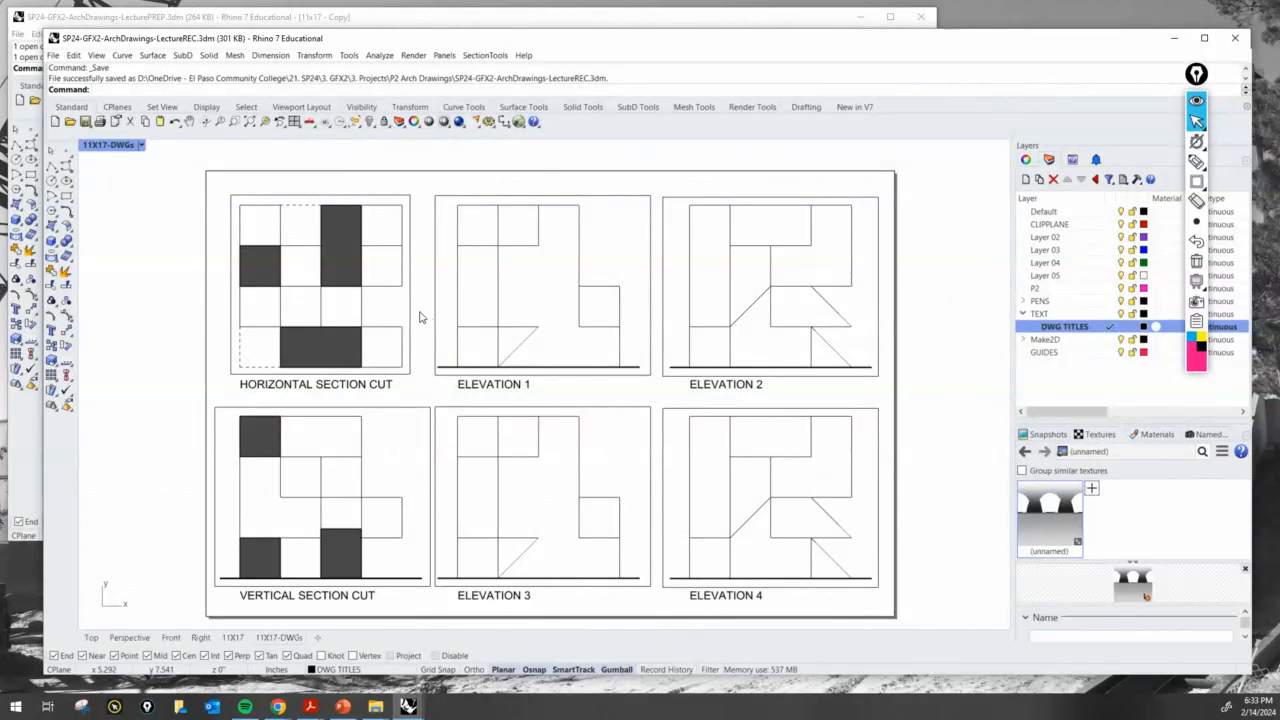
{"action": "scroll", "coordinate": [421, 317], "scroll_direction": "up", "scroll_amount": 6}
{"action": "mouse_move", "coordinate": [422, 318]}
{"action": "right_mouse_down"}
{"action": "mouse_move", "coordinate": [410, 430]}
{"action": "mouse_move", "coordinate": [426, 295]}
{"action": "right_mouse_up"}
{"action": "scroll", "coordinate": [410, 416], "scroll_direction": "down", "scroll_amount": 6}
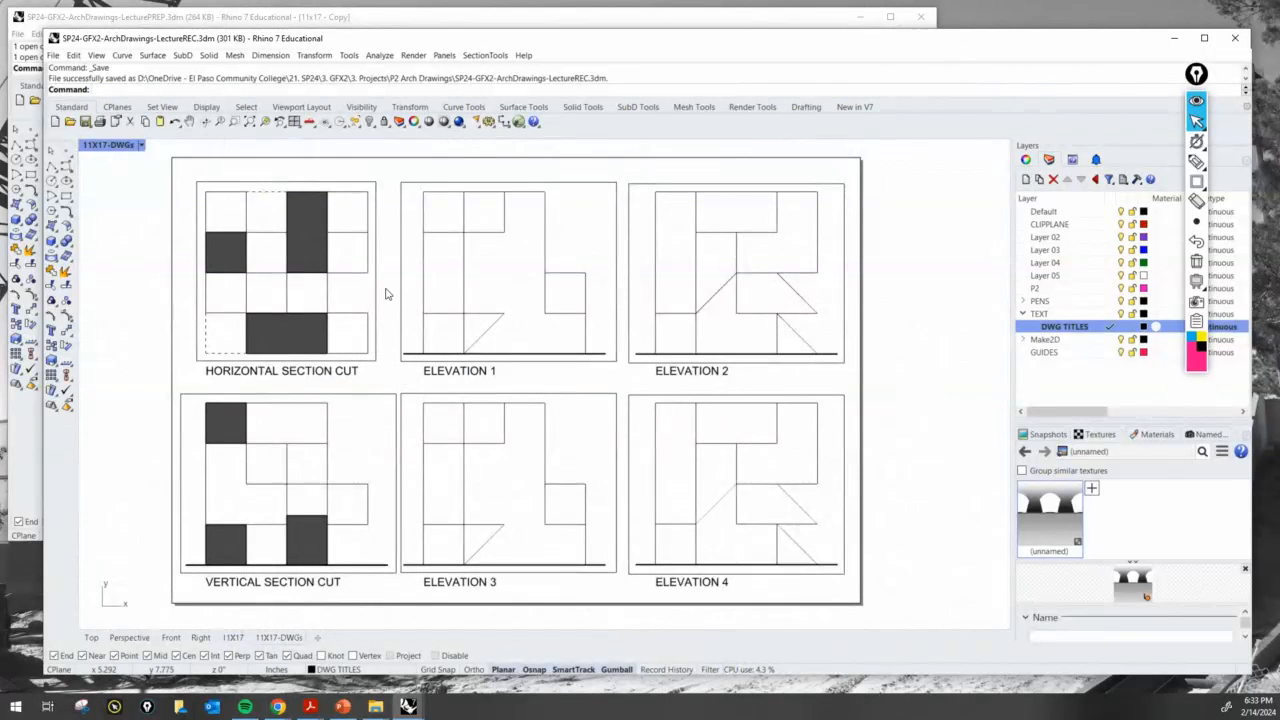
{"action": "scroll", "coordinate": [386, 293], "scroll_direction": "up", "scroll_amount": 2}
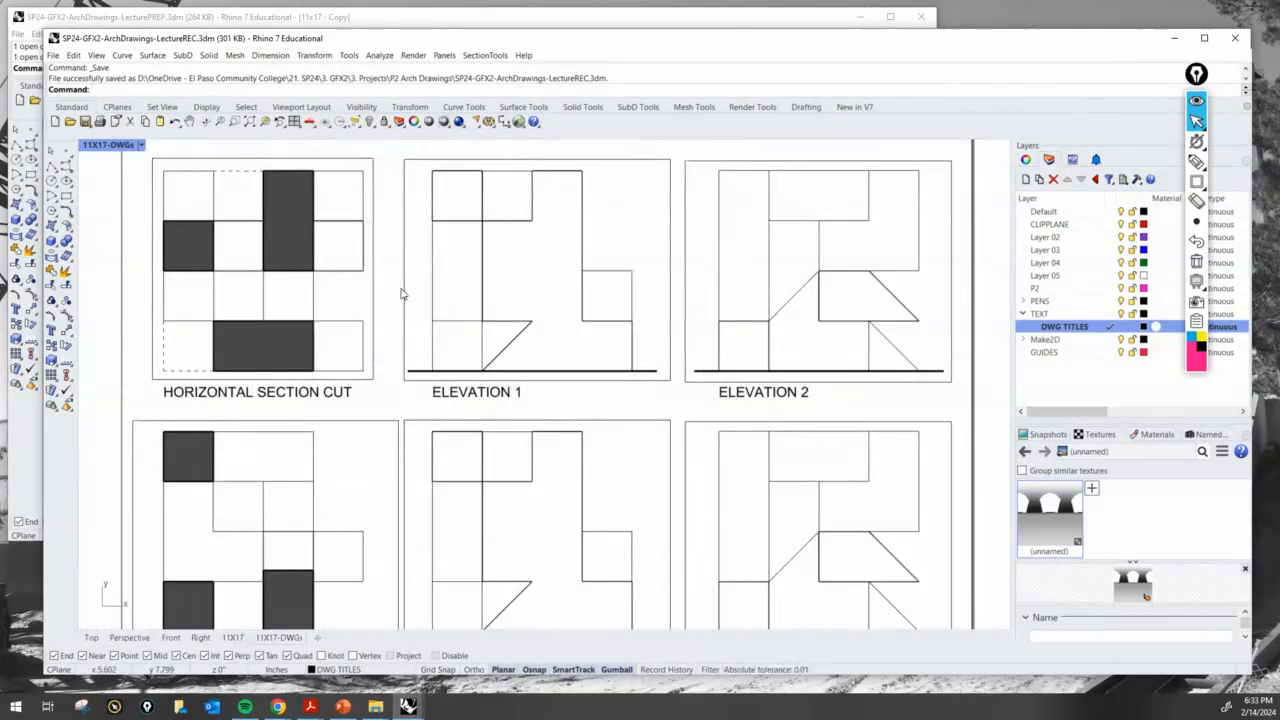
{"action": "right_click_drag", "start_coordinate": [400, 293], "coordinate": [466, 261]}
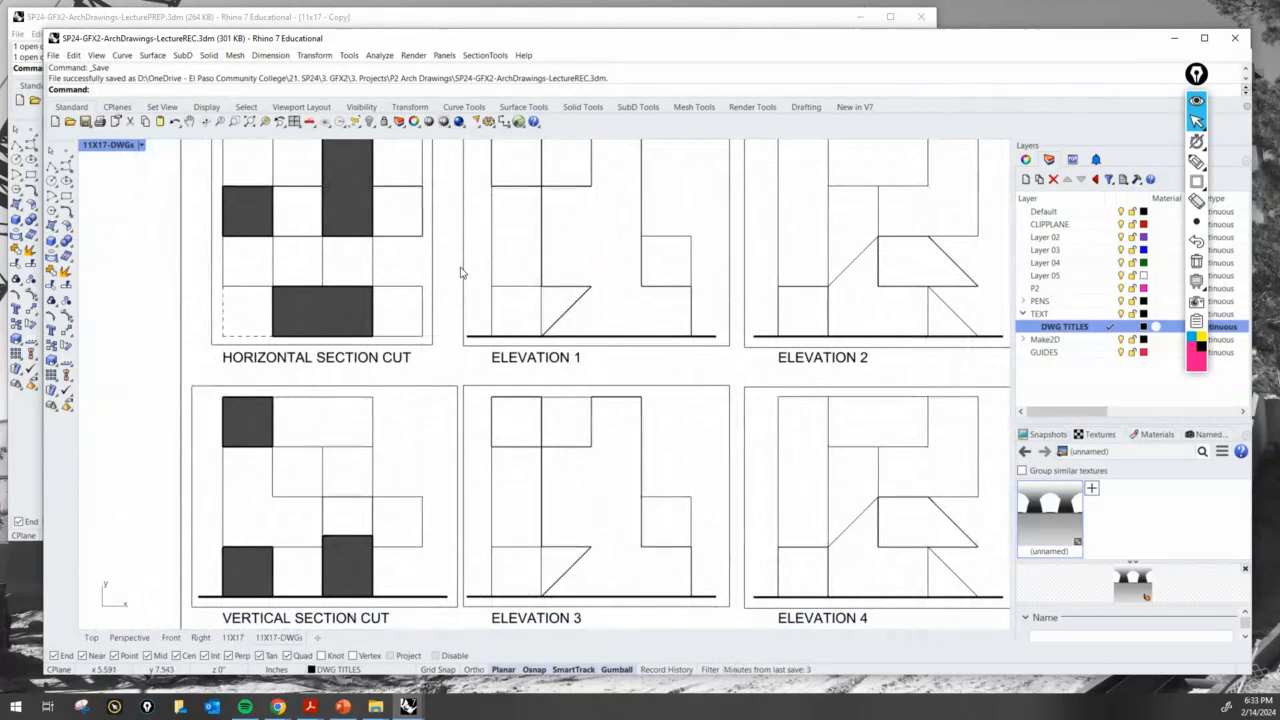
{"action": "type", "text": "Arc"}
{"action": "type", "text": "ow"}
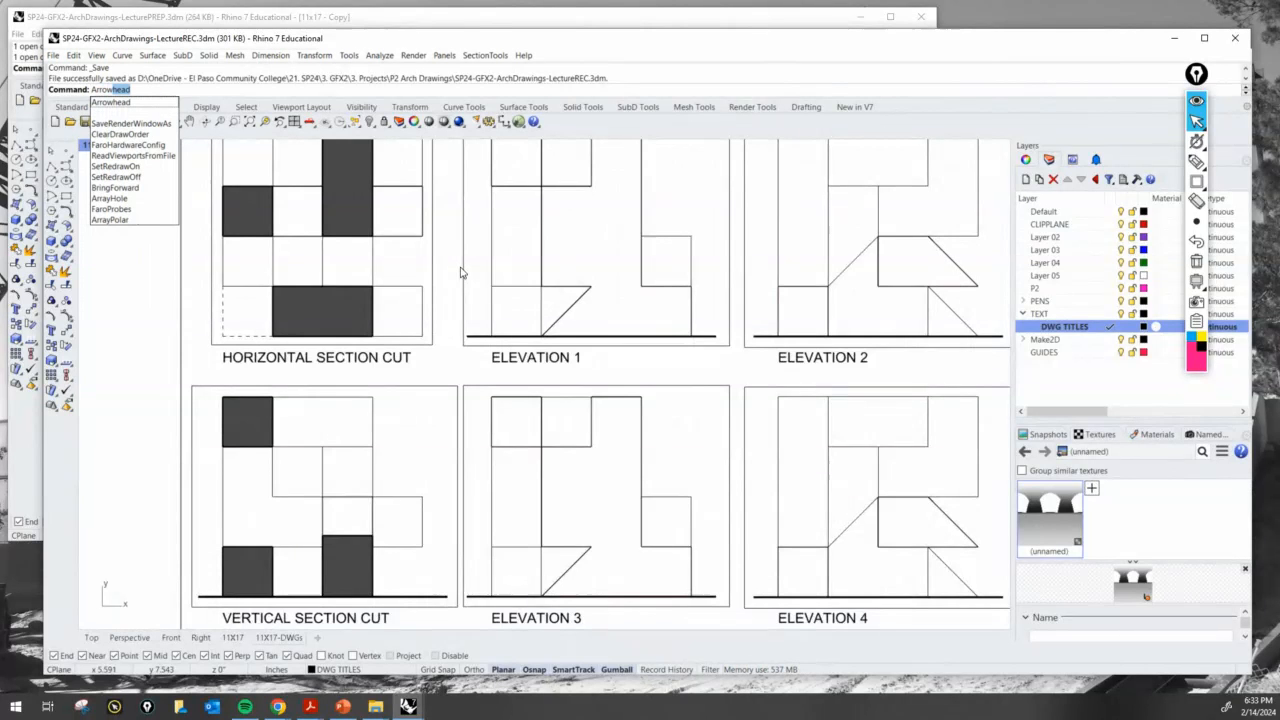
{"action": "key", "text": "Return"}
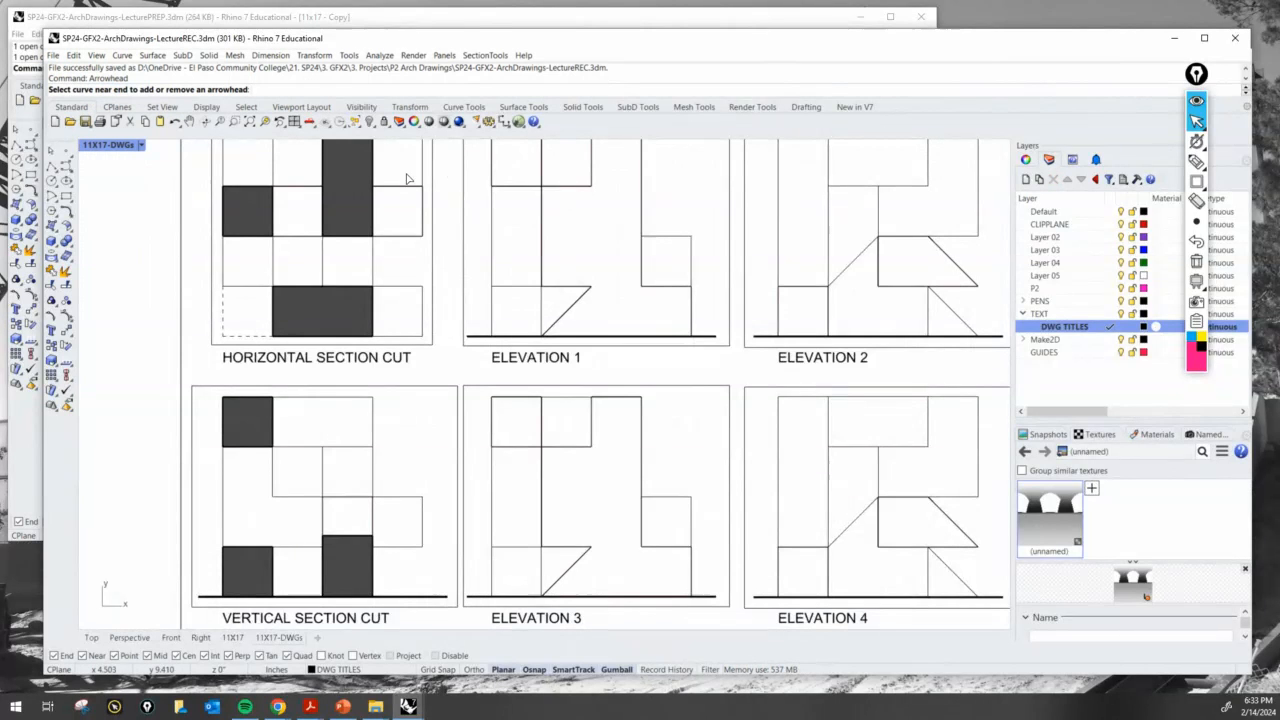
{"action": "right_click_drag", "start_coordinate": [494, 211], "coordinate": [711, 266]}
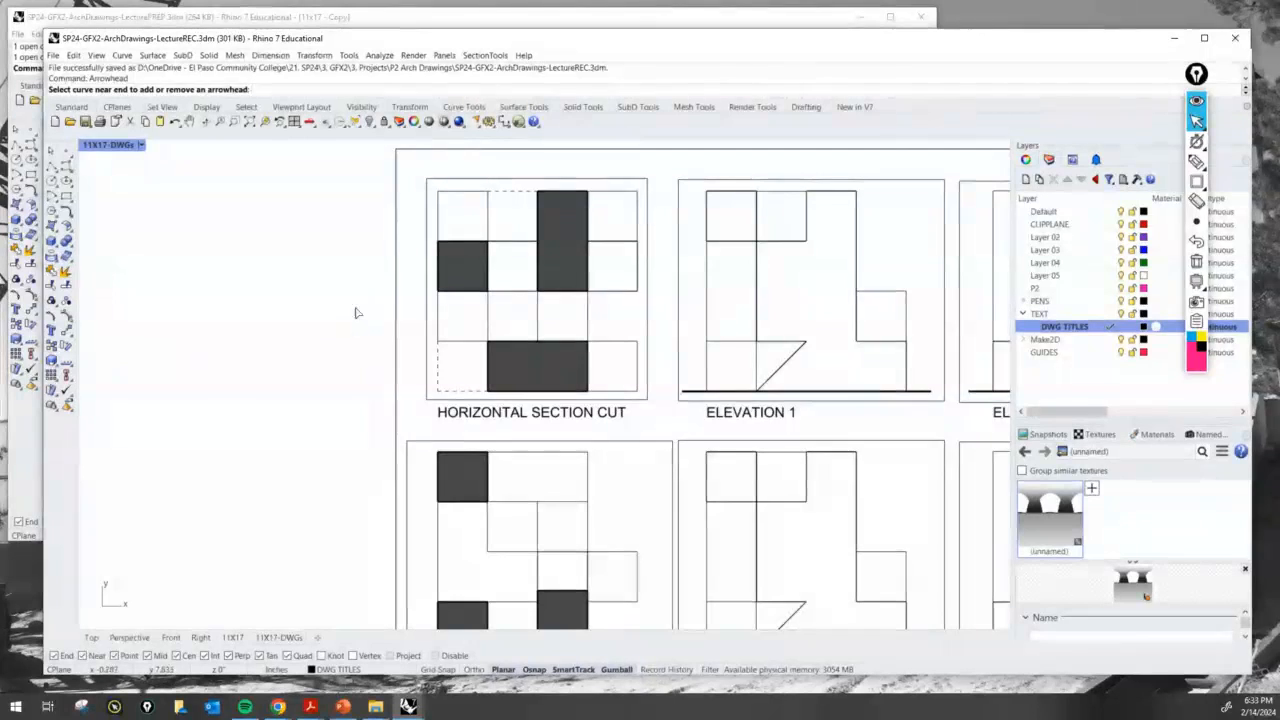
{"action": "key", "text": "Escape"}
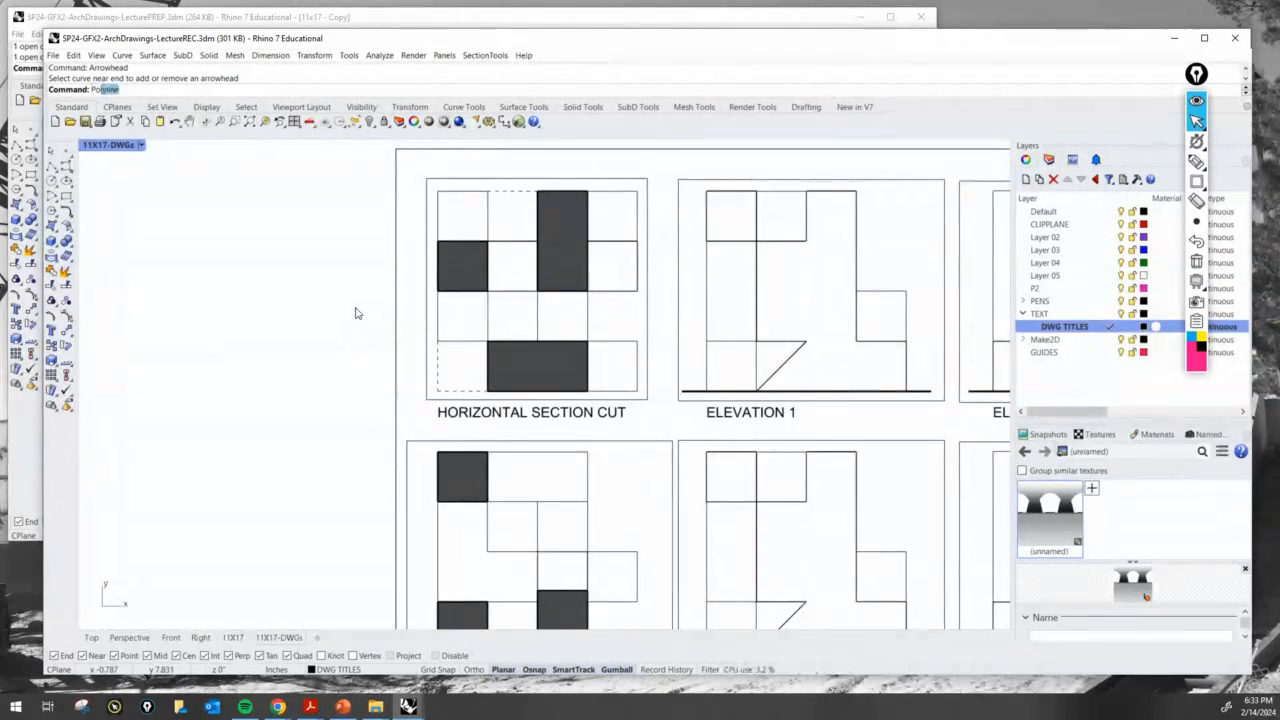
{"action": "type", "text": "Poly"}
{"action": "key", "text": "Return"}
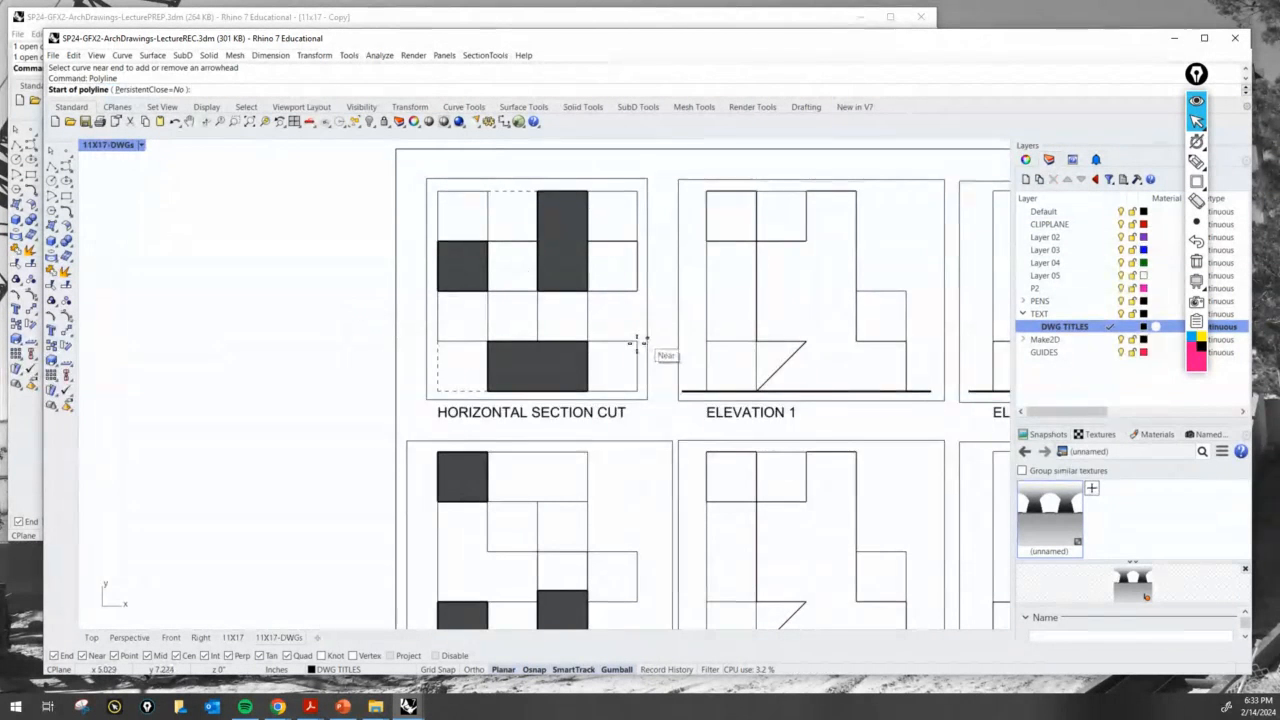
{"action": "right_click_drag", "start_coordinate": [638, 334], "coordinate": [449, 306]}
{"action": "scroll", "coordinate": [449, 306], "scroll_direction": "down", "scroll_amount": 2}
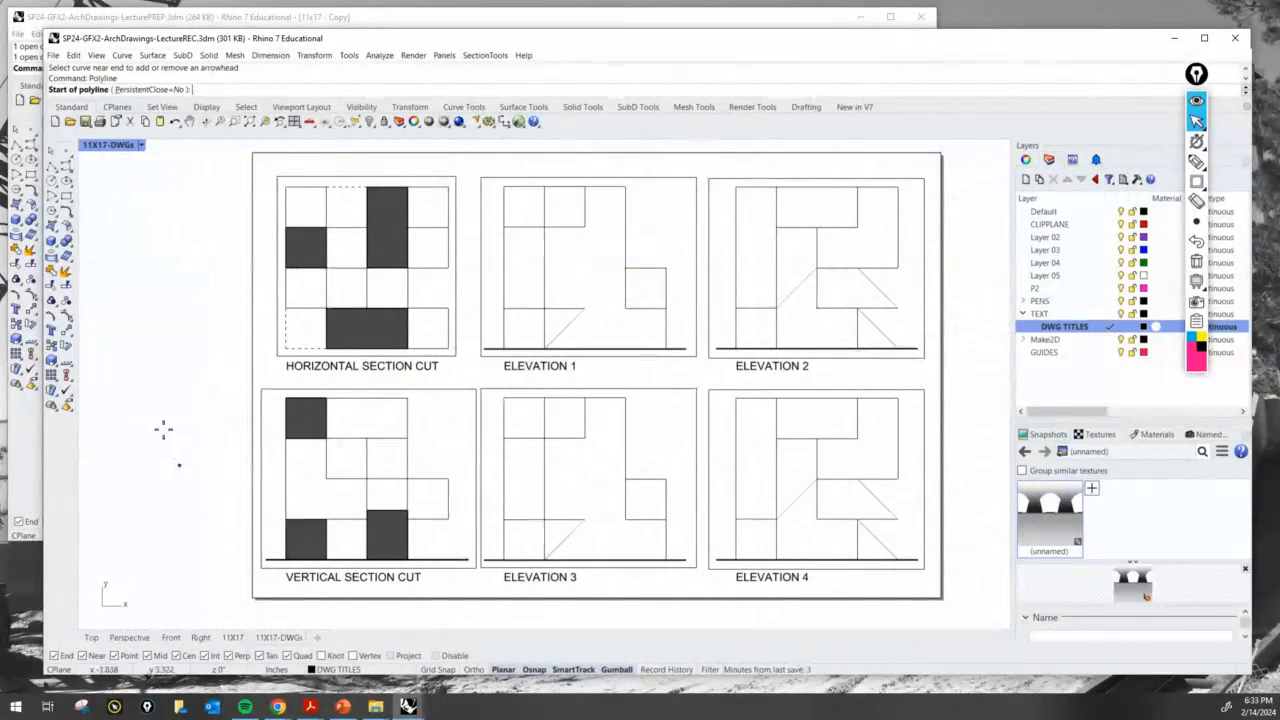
Examine the clipping plane's position and viewing direction relative to the model in the four-view display, marking them with the annotation pen.
{"action": "left_click", "coordinate": [129, 637]}
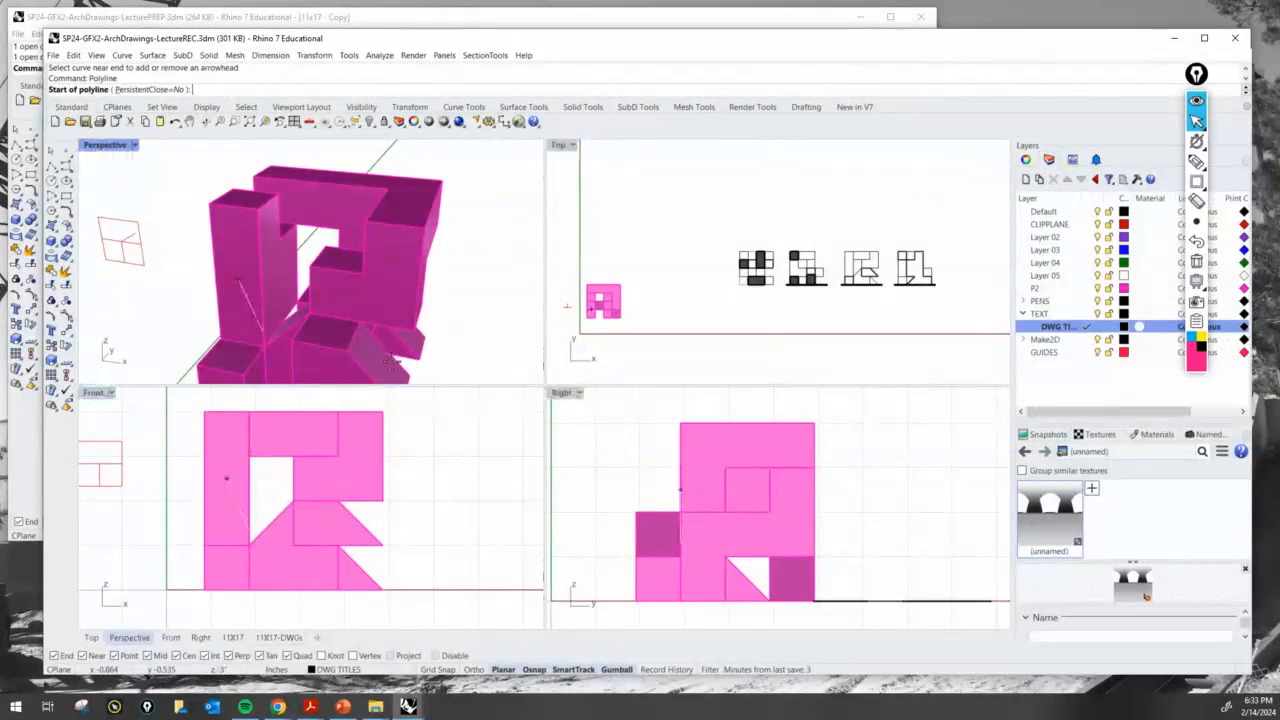
{"action": "right_click_drag", "start_coordinate": [350, 260], "coordinate": [340, 320]}
{"action": "scroll", "coordinate": [185, 463], "scroll_direction": "down", "scroll_amount": 2}
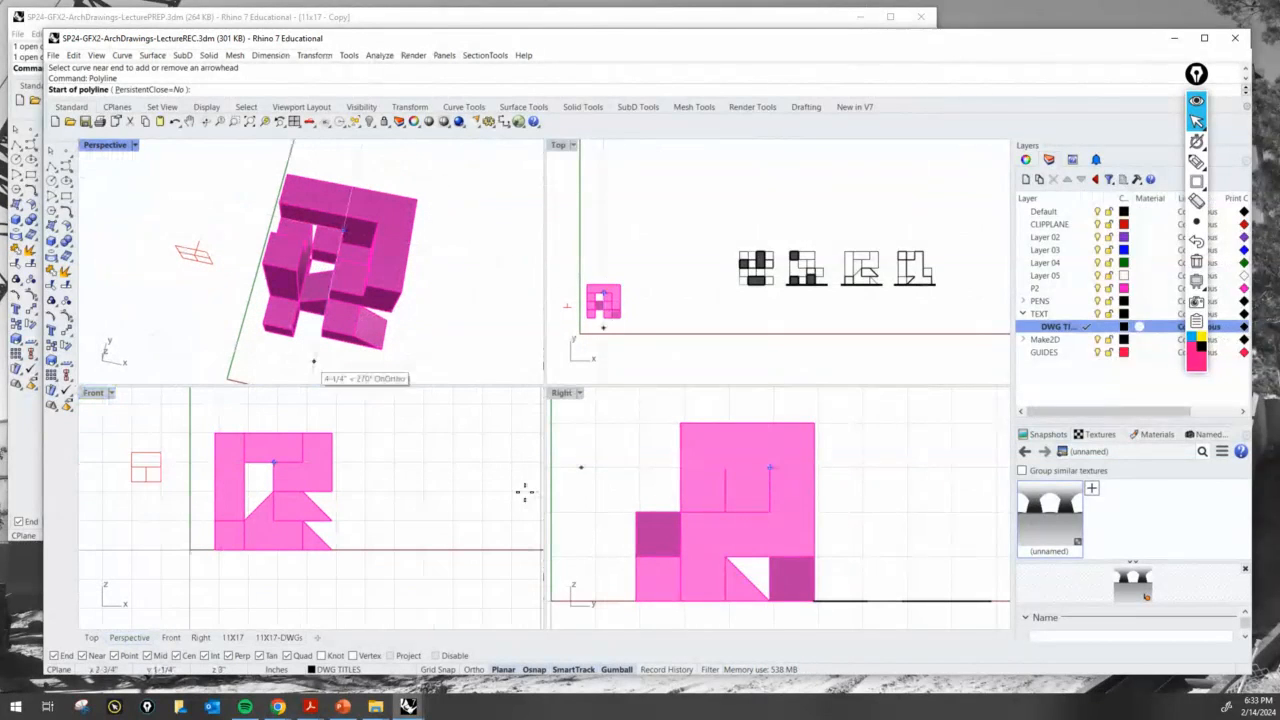
{"action": "scroll", "coordinate": [580, 310], "scroll_direction": "up", "scroll_amount": 8}
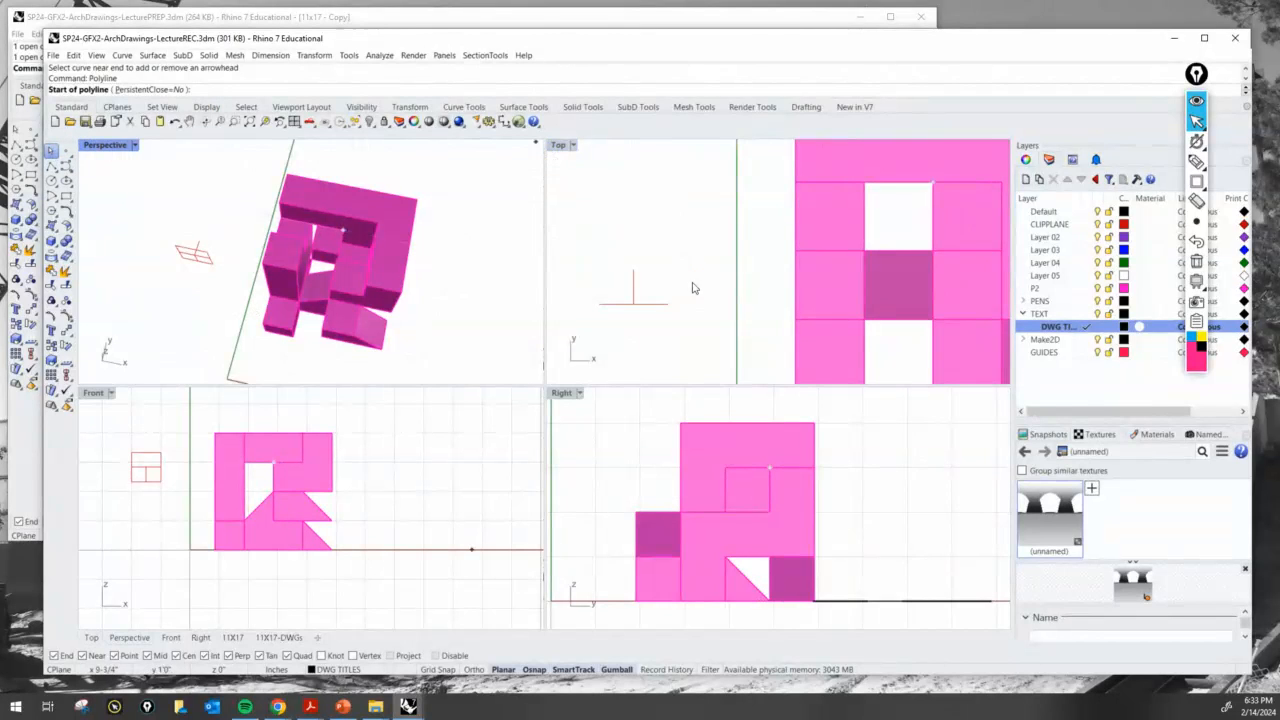
{"action": "key", "text": "Escape"}
{"action": "scroll", "coordinate": [620, 275], "scroll_direction": "down", "scroll_amount": 3}
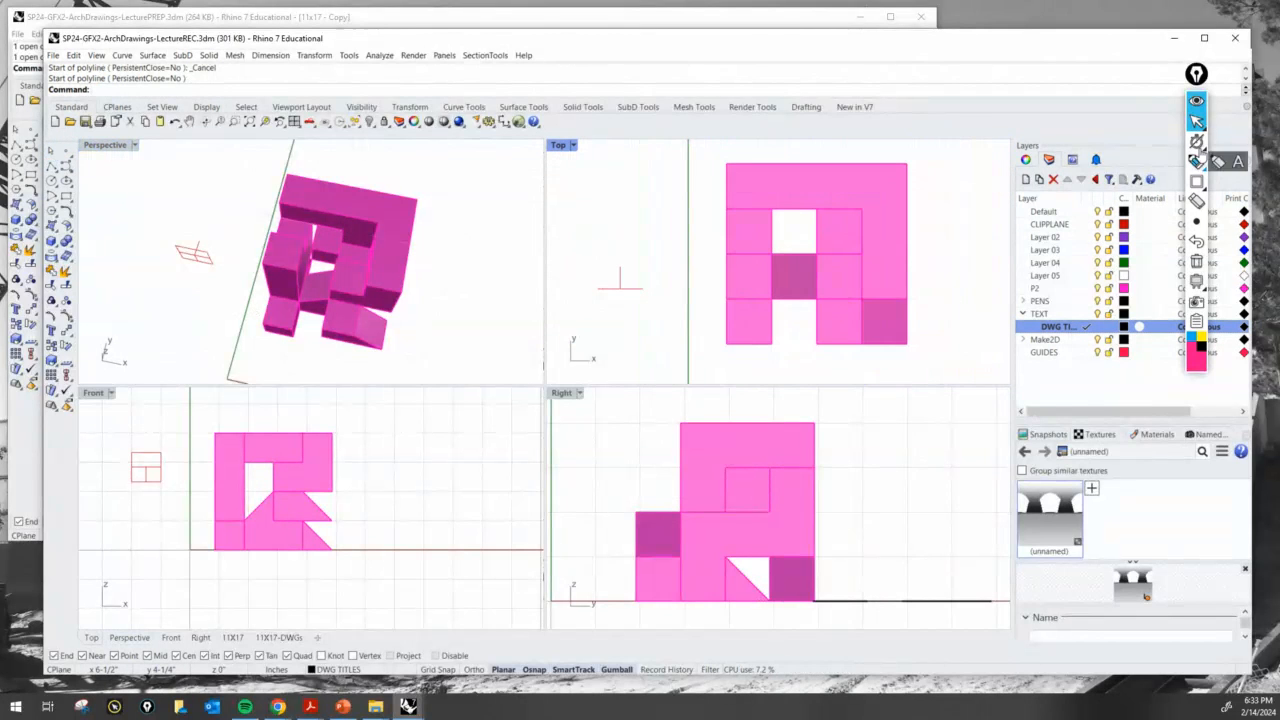
{"action": "left_click", "coordinate": [620, 272]}
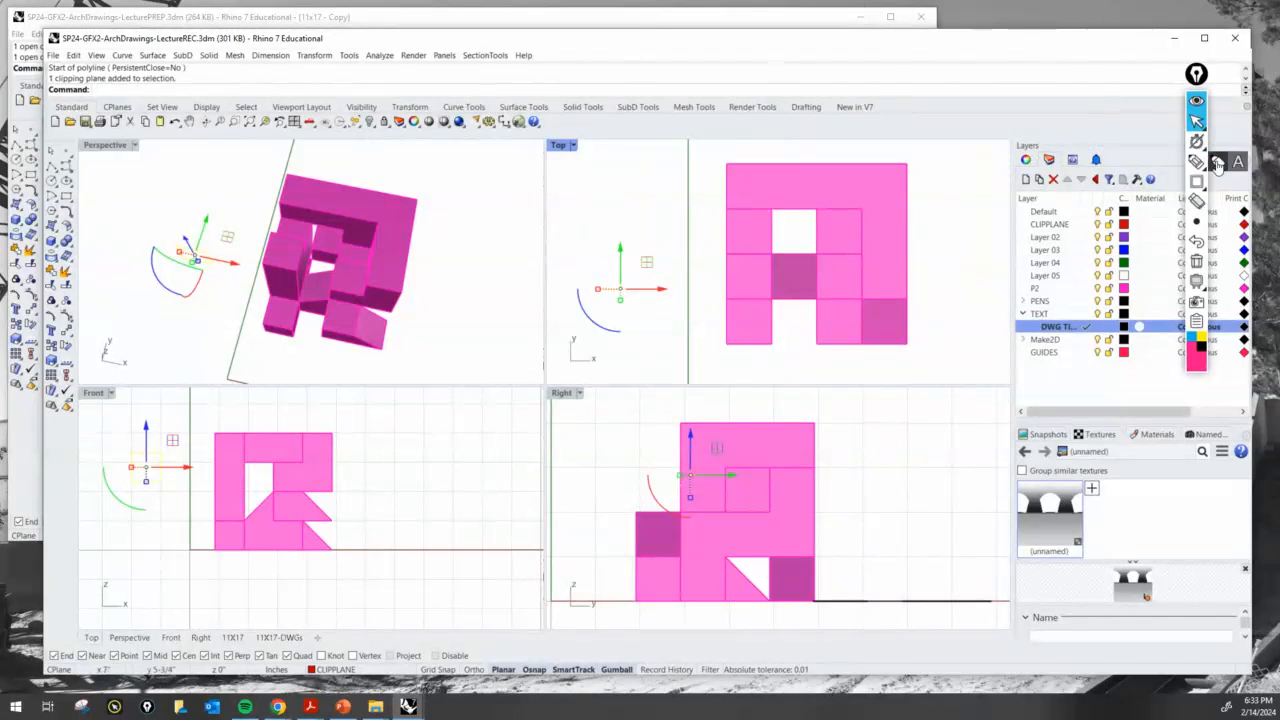
{"action": "left_click", "coordinate": [1215, 164]}
{"action": "left_click_drag", "start_coordinate": [586, 243], "coordinate": [598, 262]}
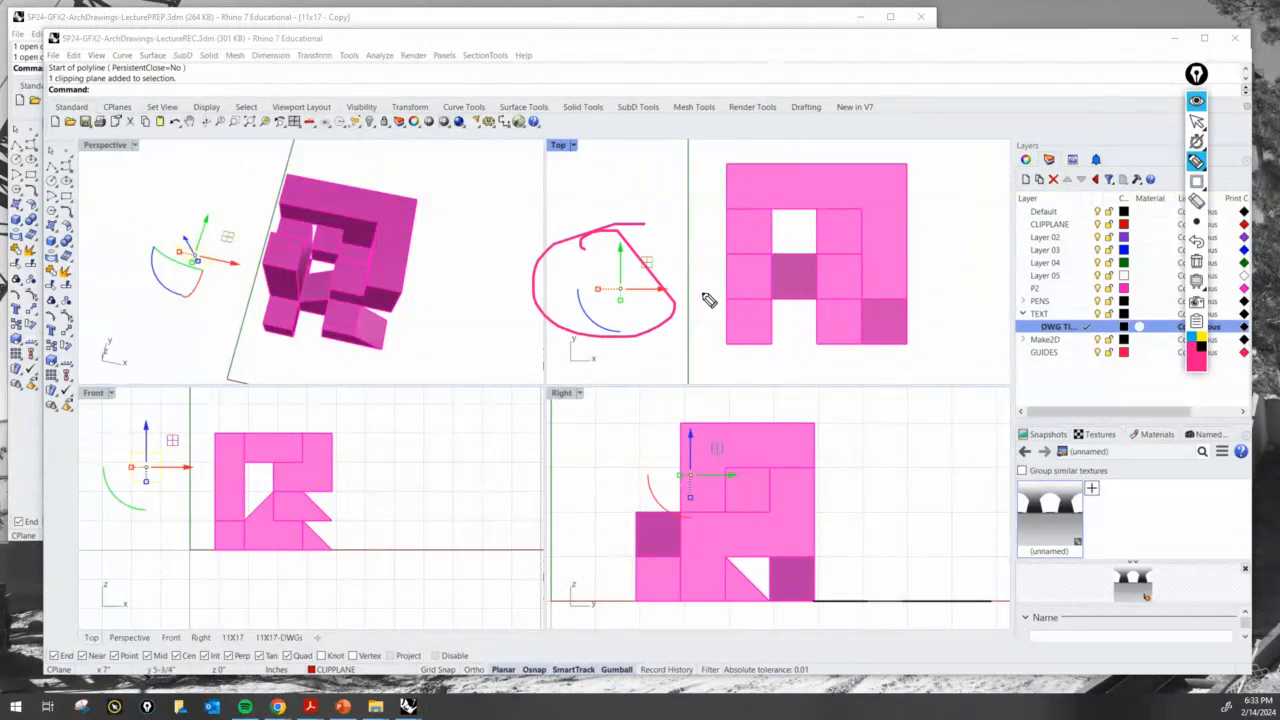
{"action": "left_click_drag", "start_coordinate": [686, 302], "coordinate": [768, 292]}
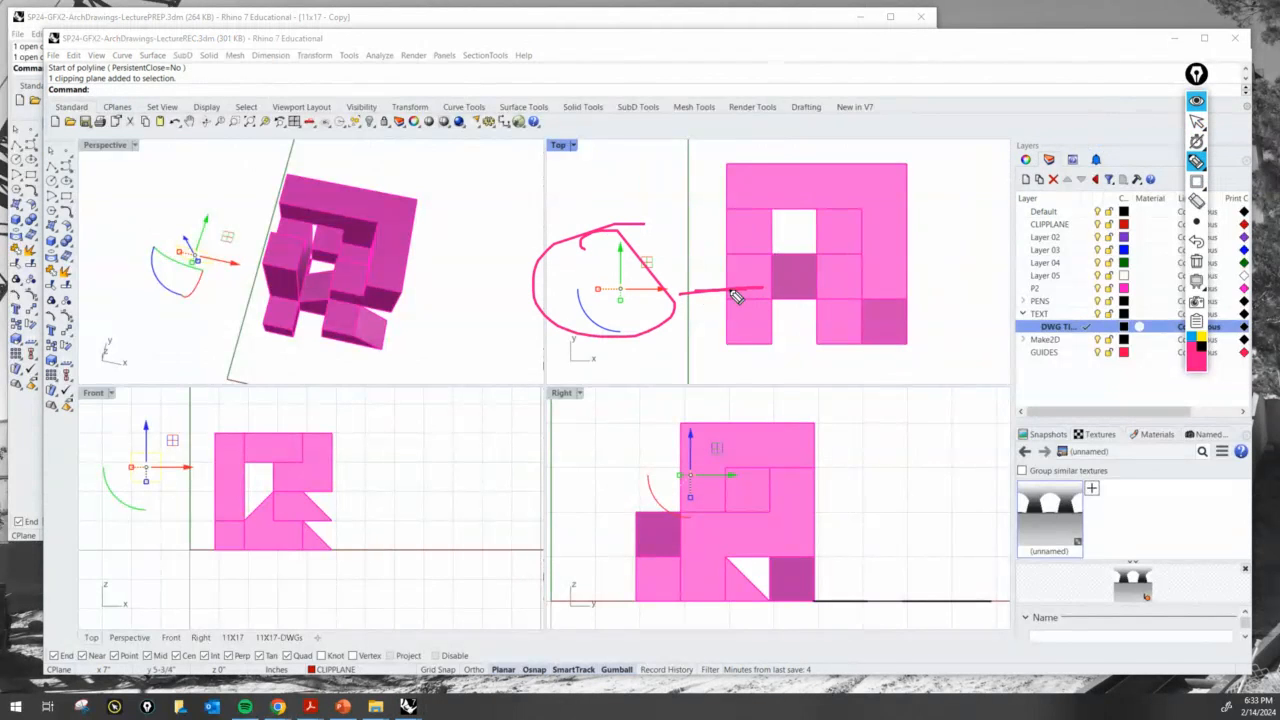
{"action": "left_click", "coordinate": [1197, 121]}
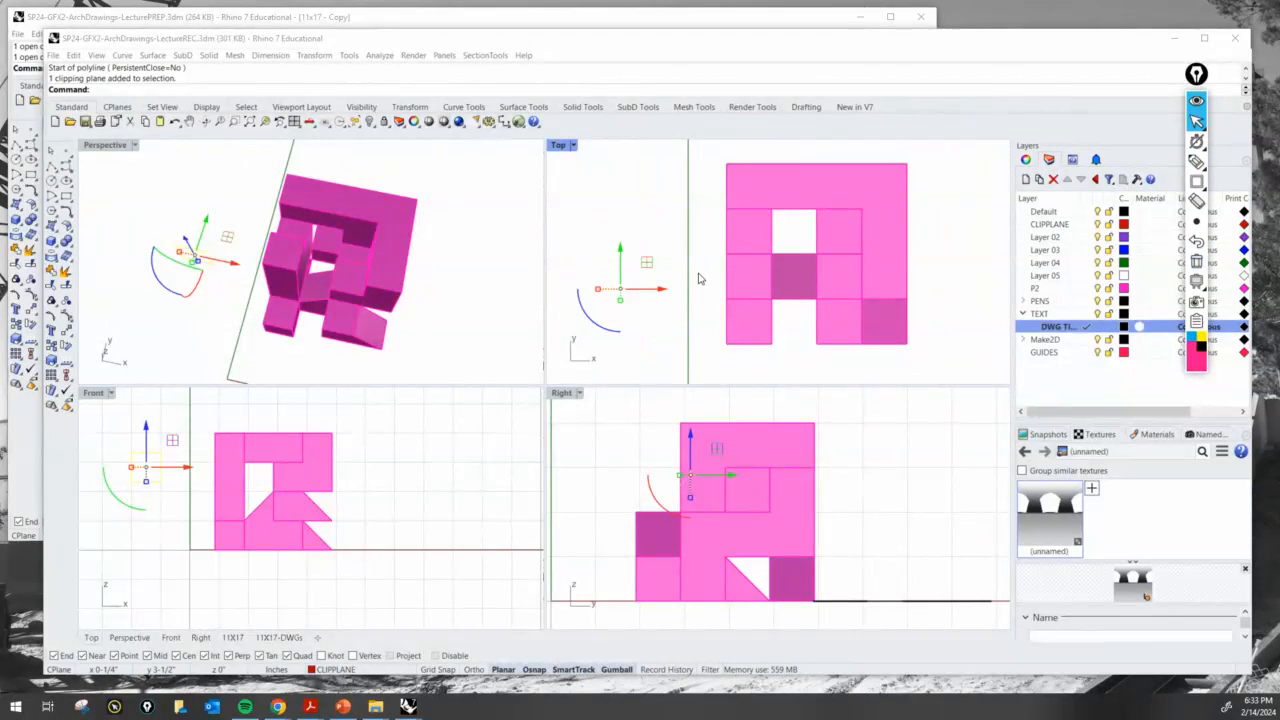
{"action": "left_click", "coordinate": [692, 298]}
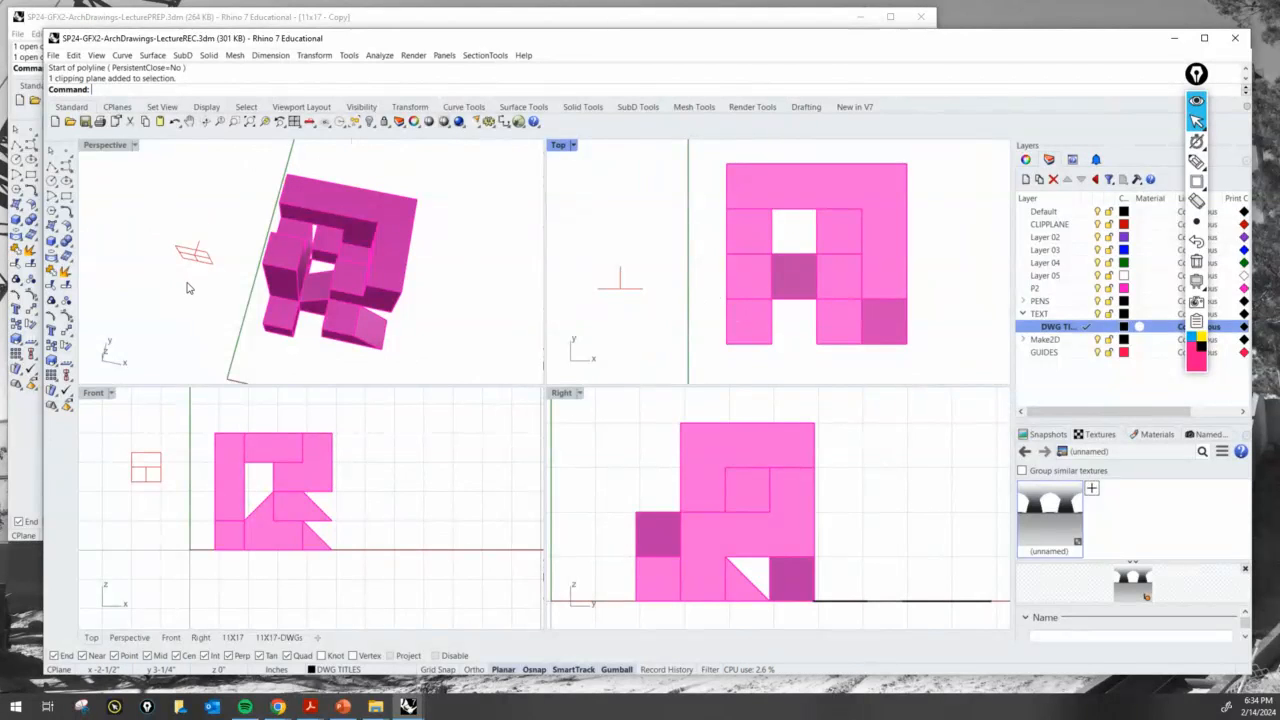
On the 11X17-DWGs layout, draw an L-shaped polyline across the Horizontal Section Cut's left edge, about 0.5 in wide with an upright leg about 0.28 in tall.
{"action": "left_click", "coordinate": [279, 637]}
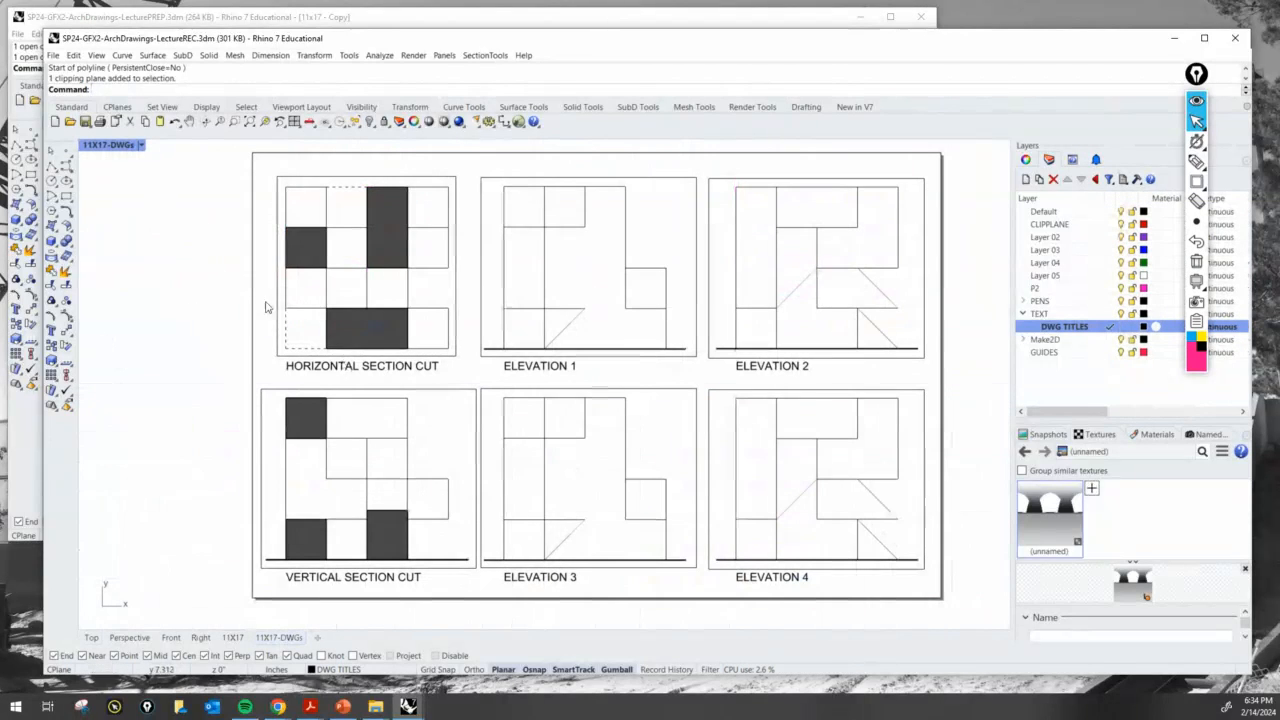
{"action": "scroll", "coordinate": [290, 300], "scroll_direction": "up", "scroll_amount": 3}
{"action": "right_click_drag", "start_coordinate": [297, 300], "coordinate": [280, 384]}
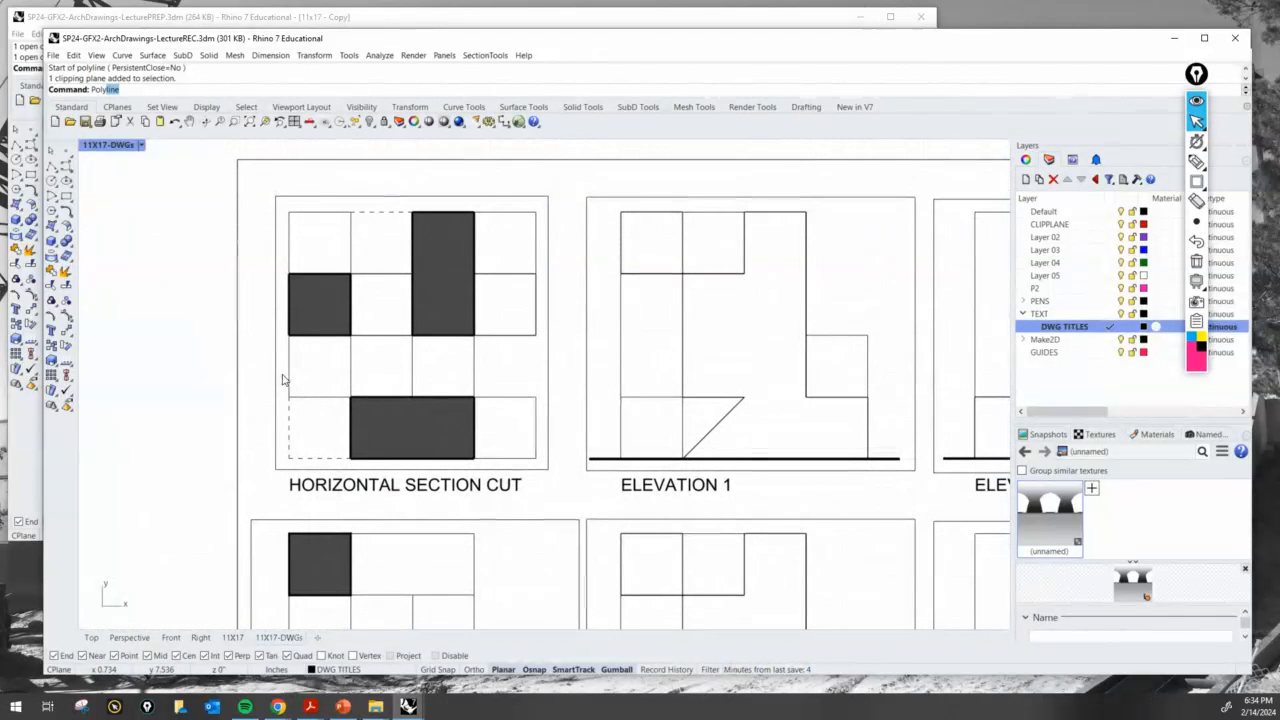
{"action": "key", "text": "Return"}
{"action": "scroll", "coordinate": [290, 378], "scroll_direction": "up", "scroll_amount": 2}
{"action": "left_click", "coordinate": [303, 381]}
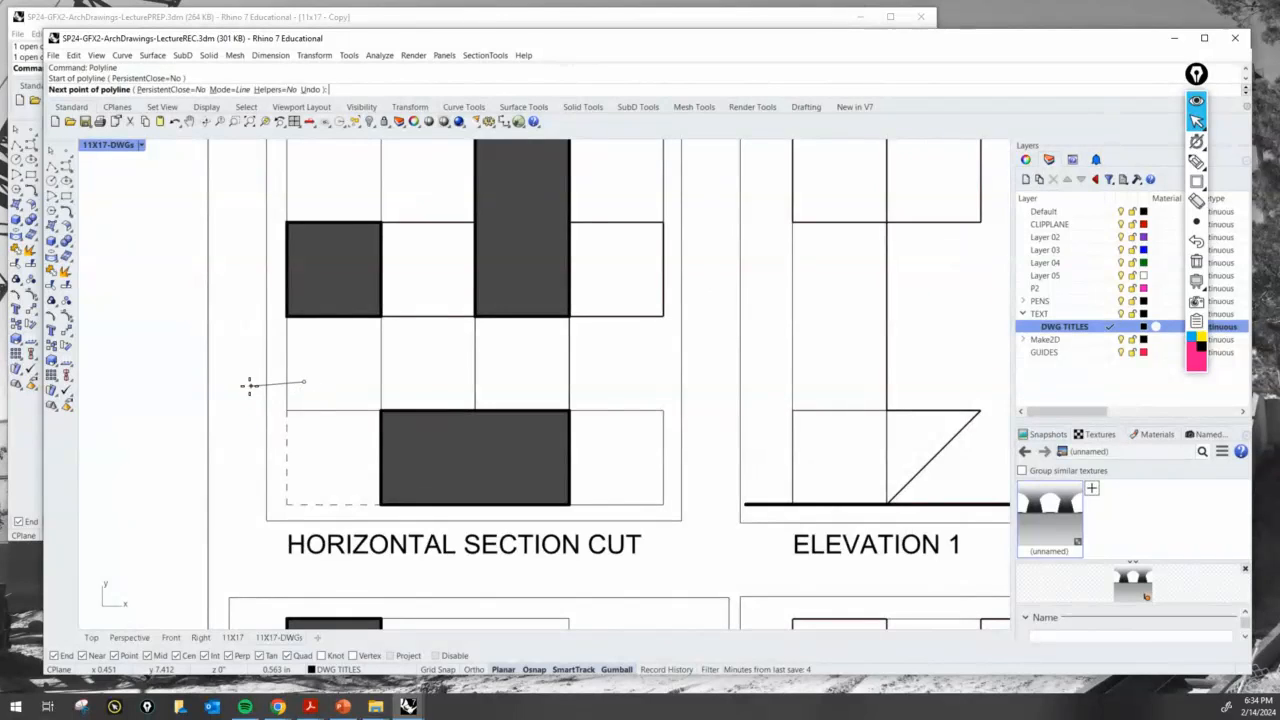
{"action": "key", "text": "shift"}
{"action": "left_click", "coordinate": [255, 381]}
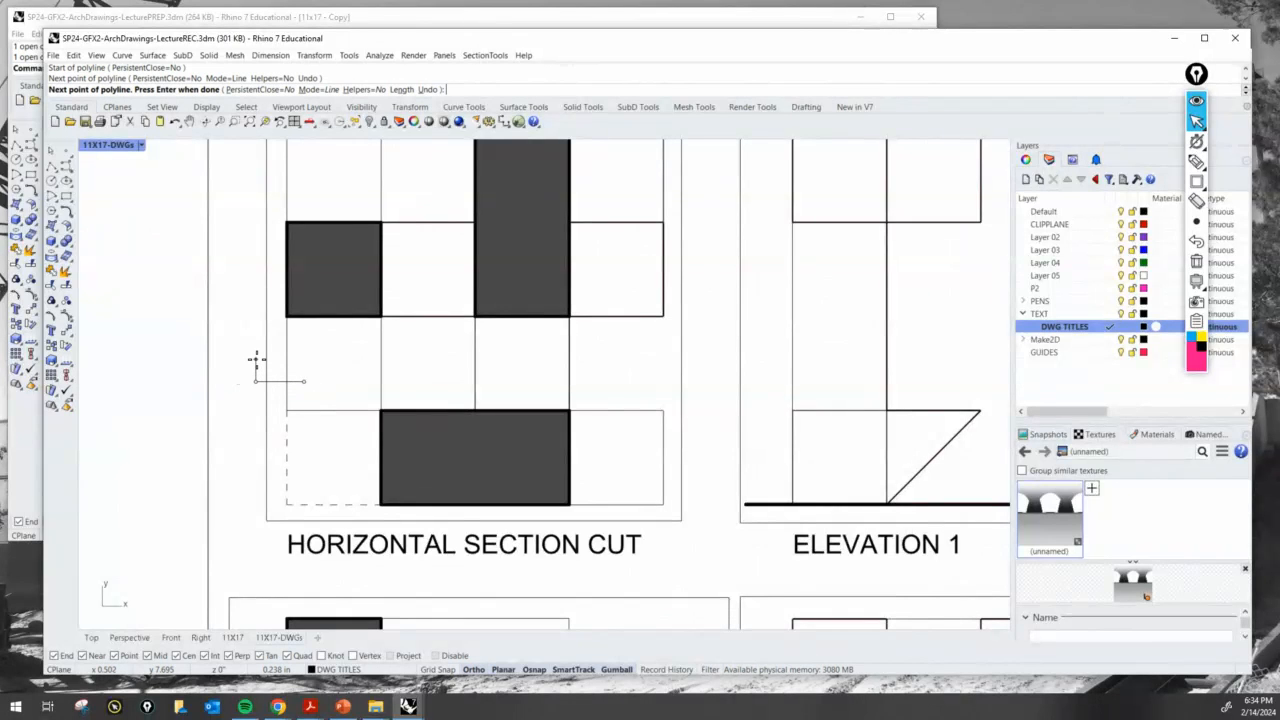
{"action": "left_click", "coordinate": [257, 359]}
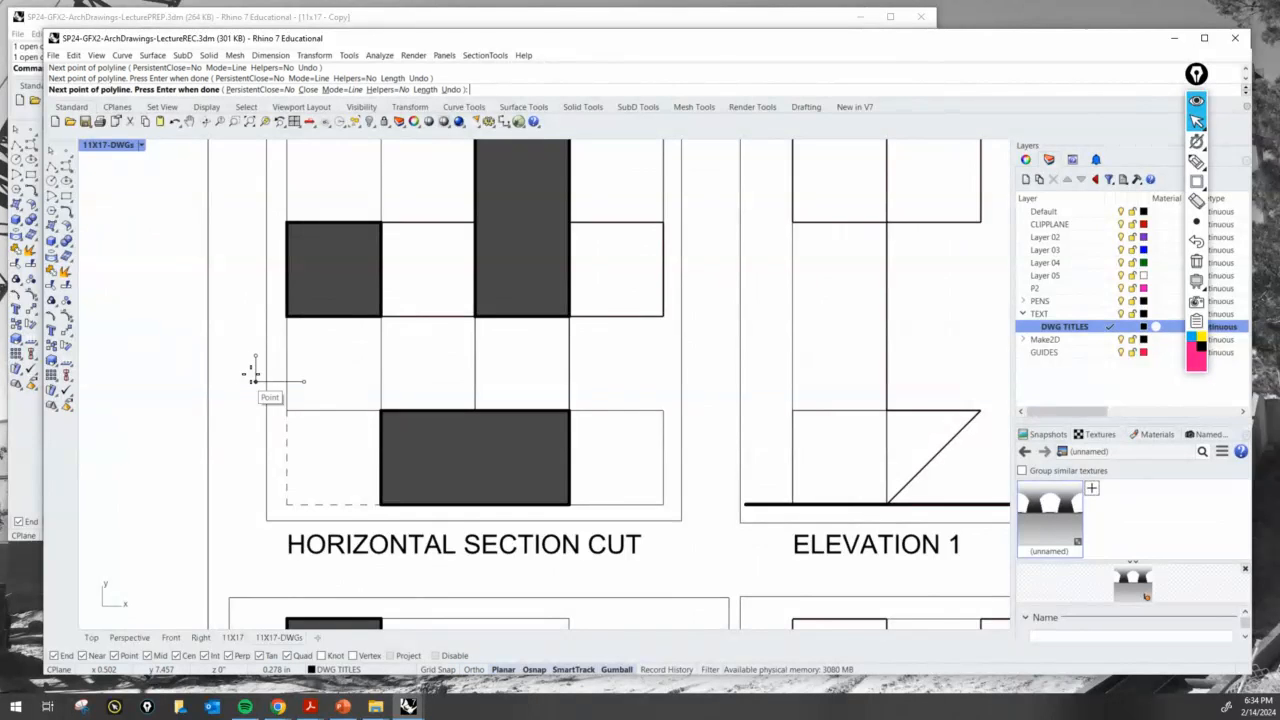
{"action": "key", "text": "Return"}
{"action": "scroll", "coordinate": [271, 390], "scroll_direction": "down", "scroll_amount": 4}
{"action": "scroll", "coordinate": [272, 395], "scroll_direction": "up", "scroll_amount": 2}
{"action": "scroll", "coordinate": [271, 395], "scroll_direction": "up", "scroll_amount": 4}
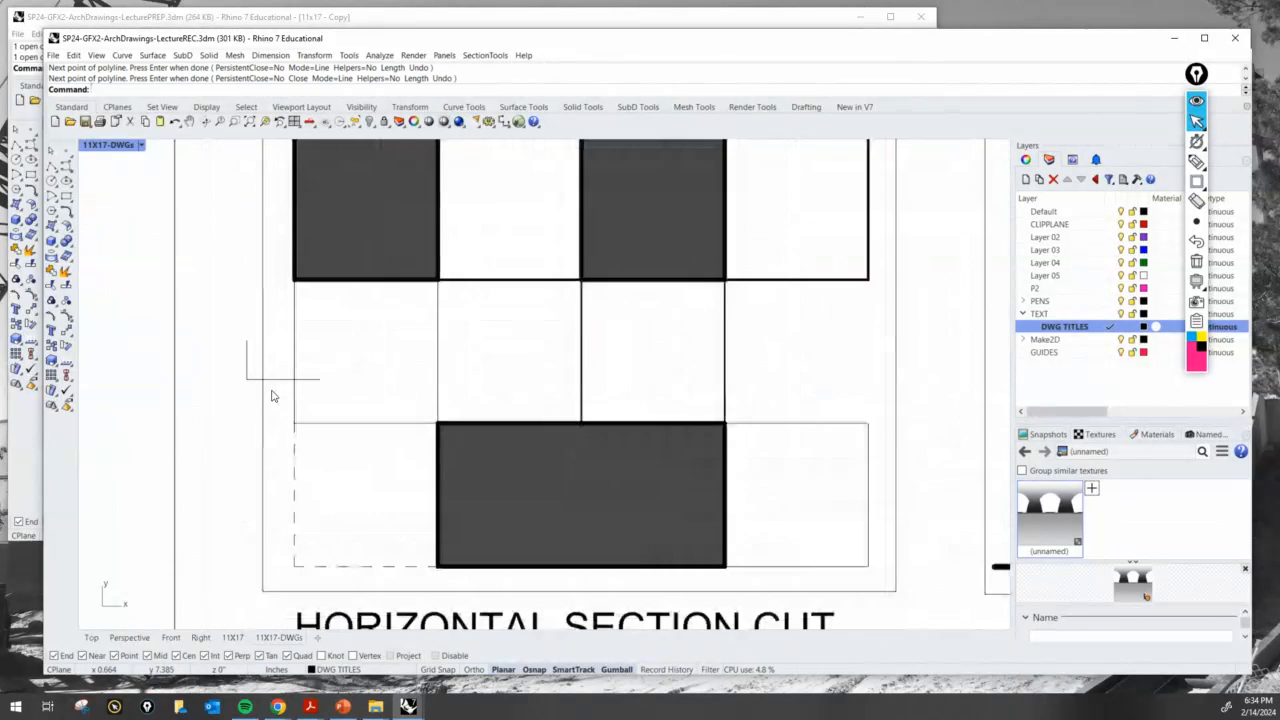
{"action": "left_click", "coordinate": [305, 380]}
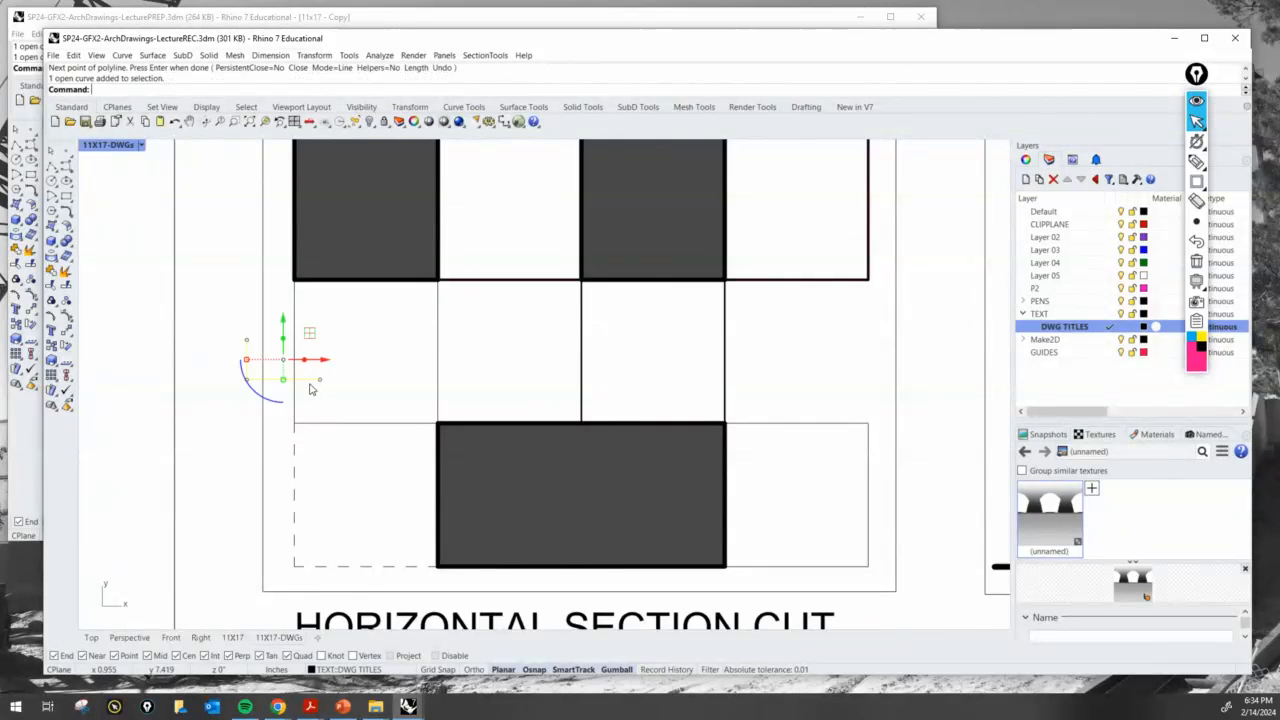
{"action": "scroll", "coordinate": [255, 396], "scroll_direction": "up", "scroll_amount": 2}
{"action": "key", "text": "Escape"}
{"action": "left_click", "coordinate": [339, 371]}
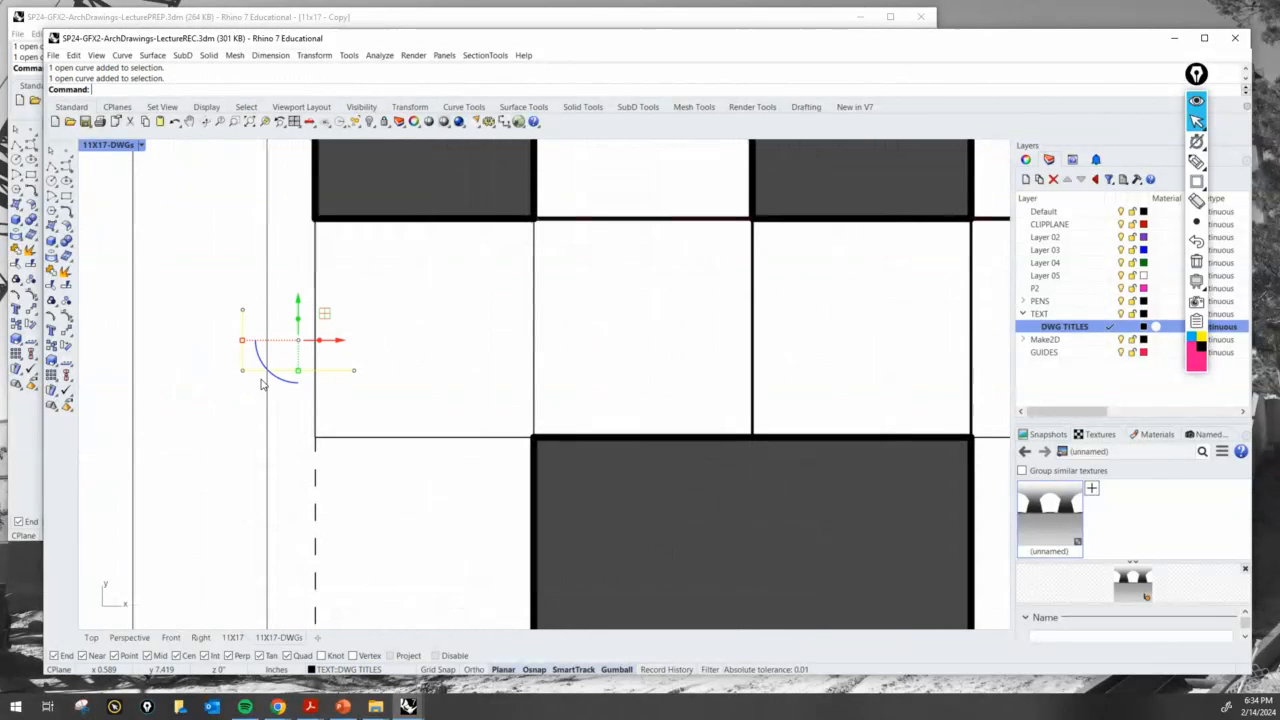
{"action": "key", "text": "Escape"}
{"action": "left_click", "coordinate": [340, 371]}
{"action": "left_click_drag", "start_coordinate": [342, 318], "coordinate": [380, 410]}
{"action": "scroll", "coordinate": [336, 353], "scroll_direction": "down", "scroll_amount": 6}
{"action": "key", "text": "Escape"}
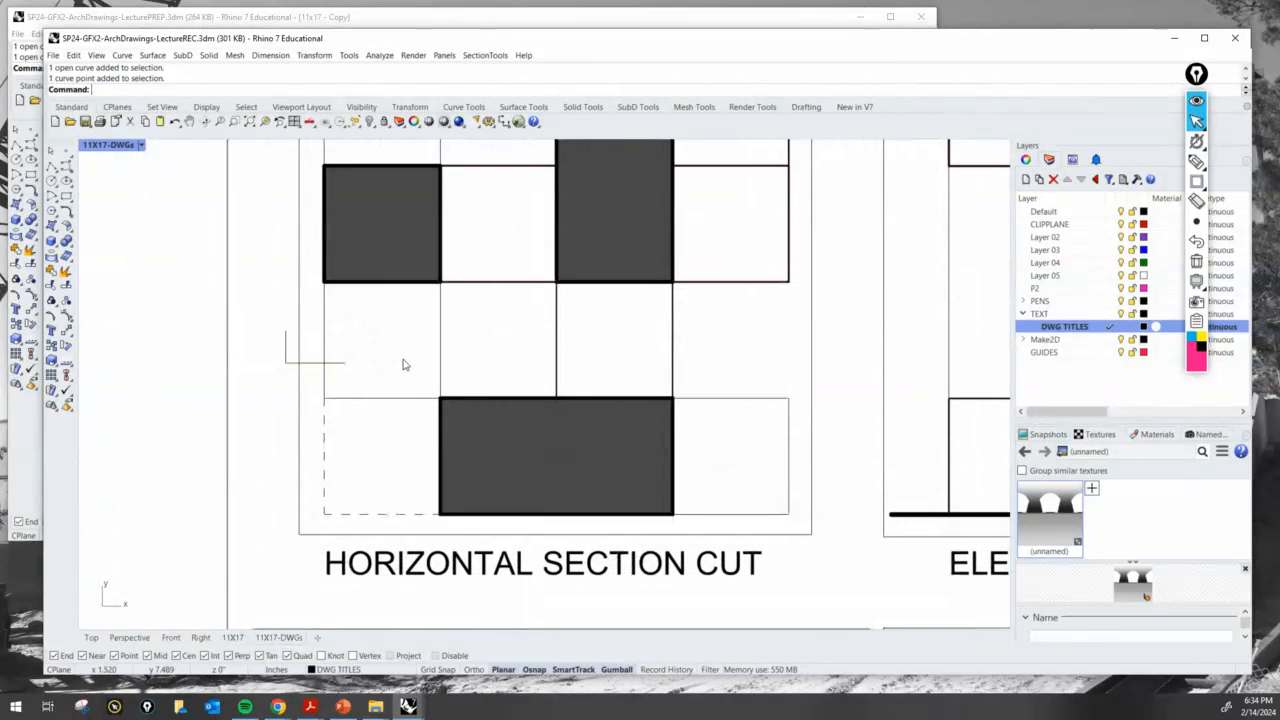
Add an arrowhead to the upper end of the L-shaped polyline beside the Horizontal Section Cut.
{"action": "right_click_drag", "start_coordinate": [406, 363], "coordinate": [320, 447]}
{"action": "scroll", "coordinate": [310, 425], "scroll_direction": "up", "scroll_amount": 6}
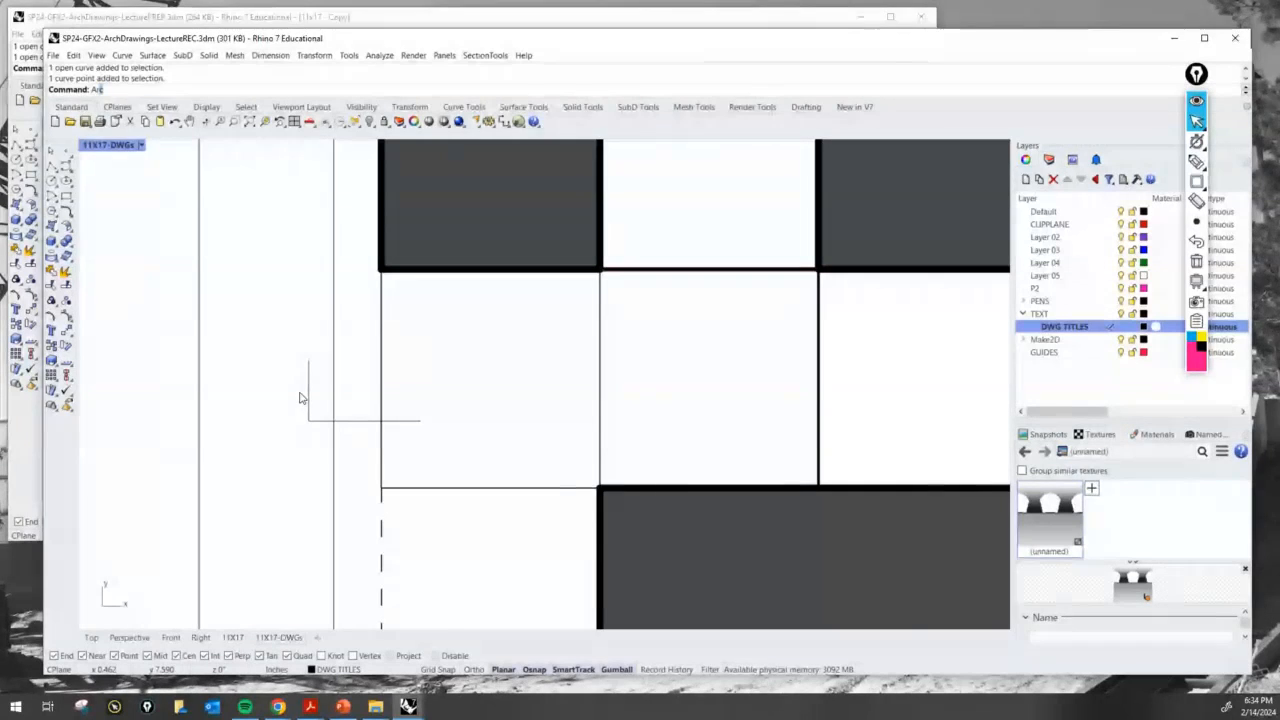
{"action": "type", "text": "Arrowhead"}
{"action": "key", "text": "Return"}
{"action": "key", "text": "Escape"}
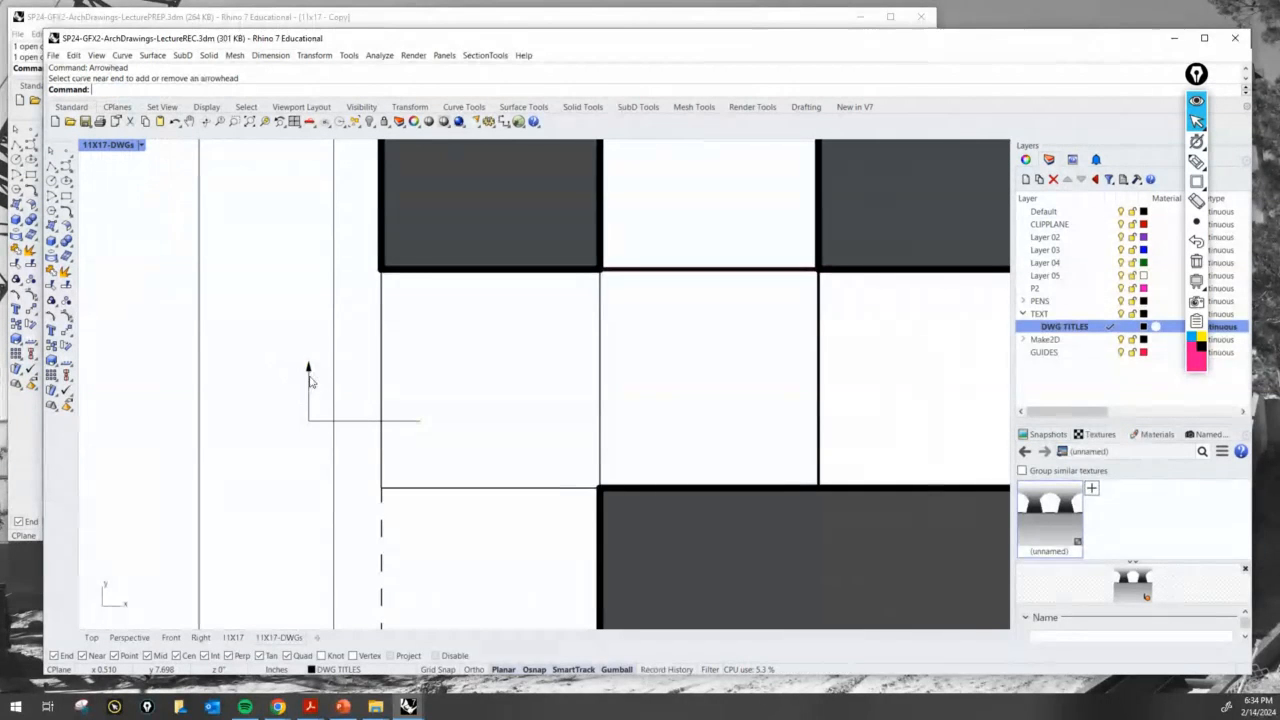
{"action": "scroll", "coordinate": [310, 378], "scroll_direction": "down", "scroll_amount": 8}
{"action": "right_click_drag", "start_coordinate": [428, 344], "coordinate": [434, 371]}
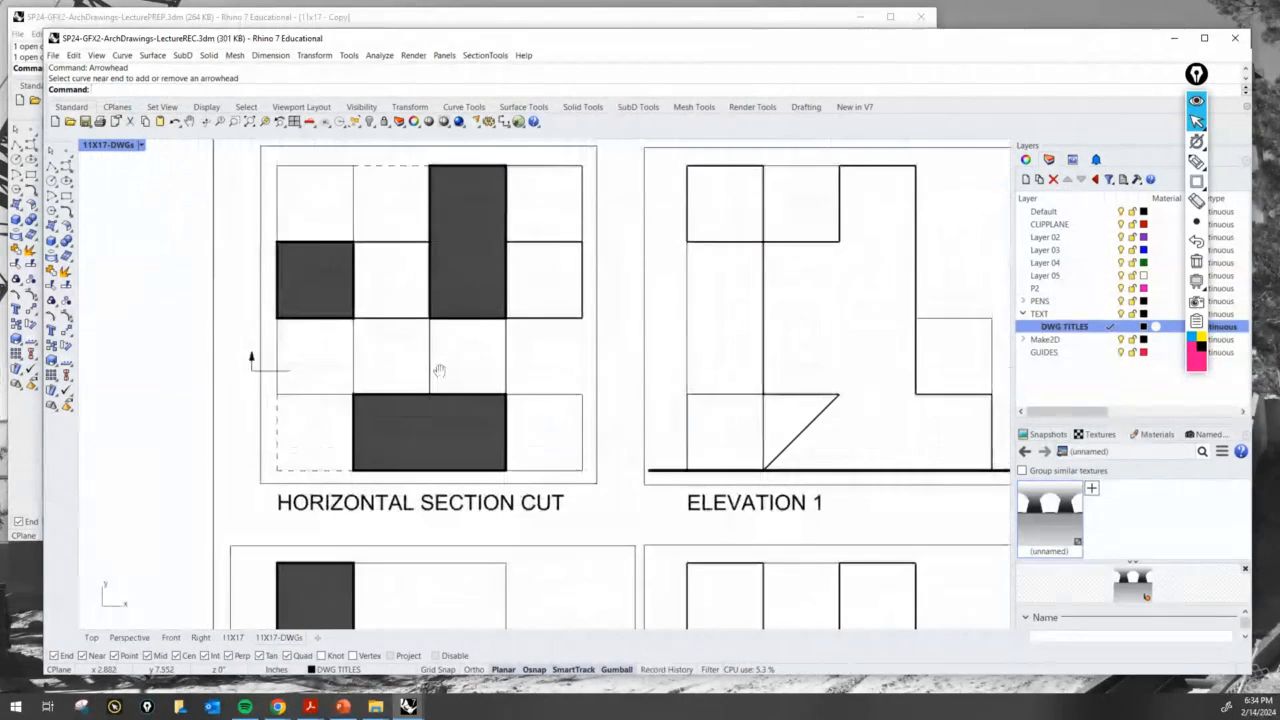
Mirror a copy of the section arrow across the Horizontal Section Cut's vertical centerline to the drawing's right side.
{"action": "type", "text": "mirror"}
{"action": "key", "text": "Return"}
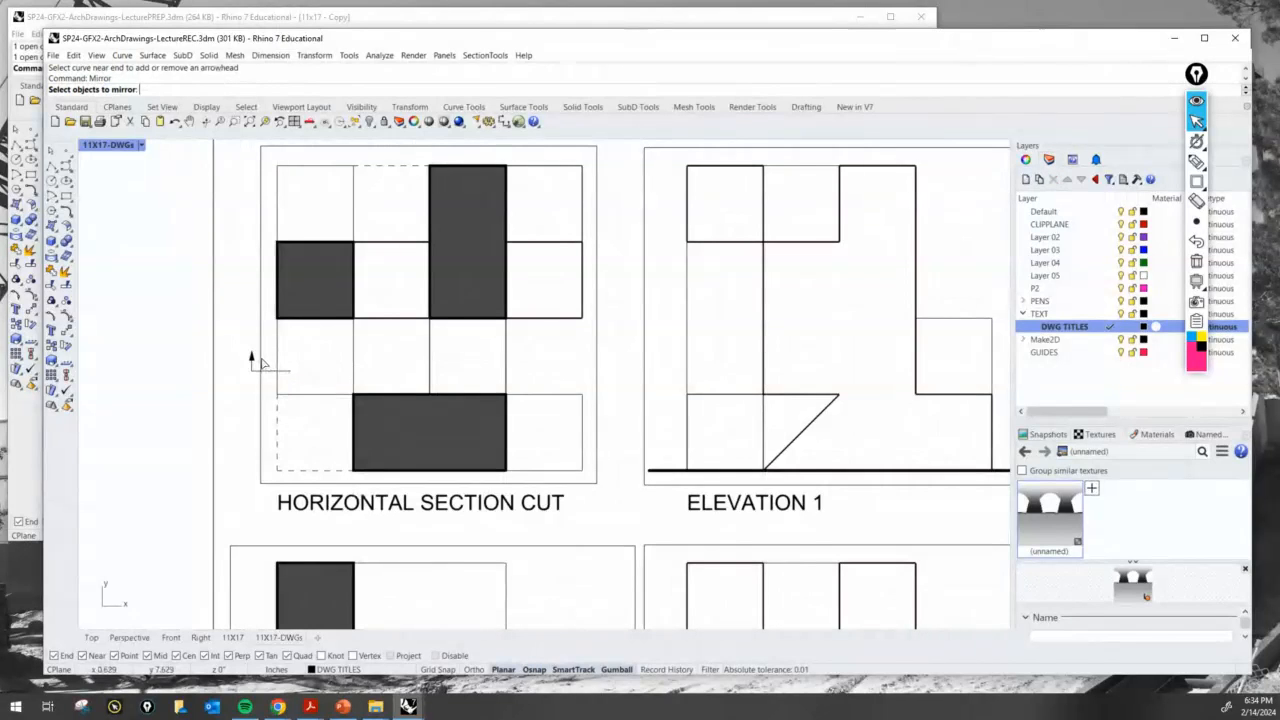
{"action": "left_click", "coordinate": [254, 362]}
{"action": "key", "text": "Return"}
{"action": "right_click_drag", "start_coordinate": [385, 294], "coordinate": [379, 355]}
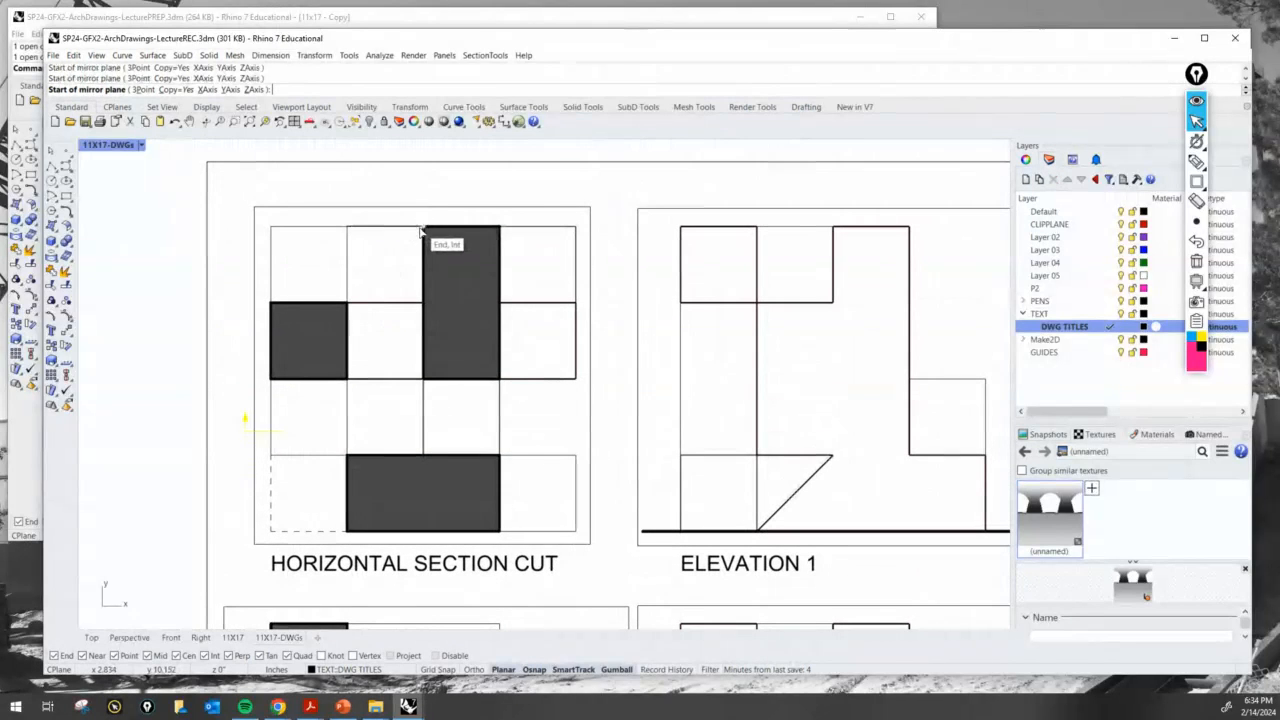
{"action": "left_click", "coordinate": [420, 230]}
{"action": "left_click", "coordinate": [423, 190]}
{"action": "scroll", "coordinate": [590, 375], "scroll_direction": "down", "scroll_amount": 3}
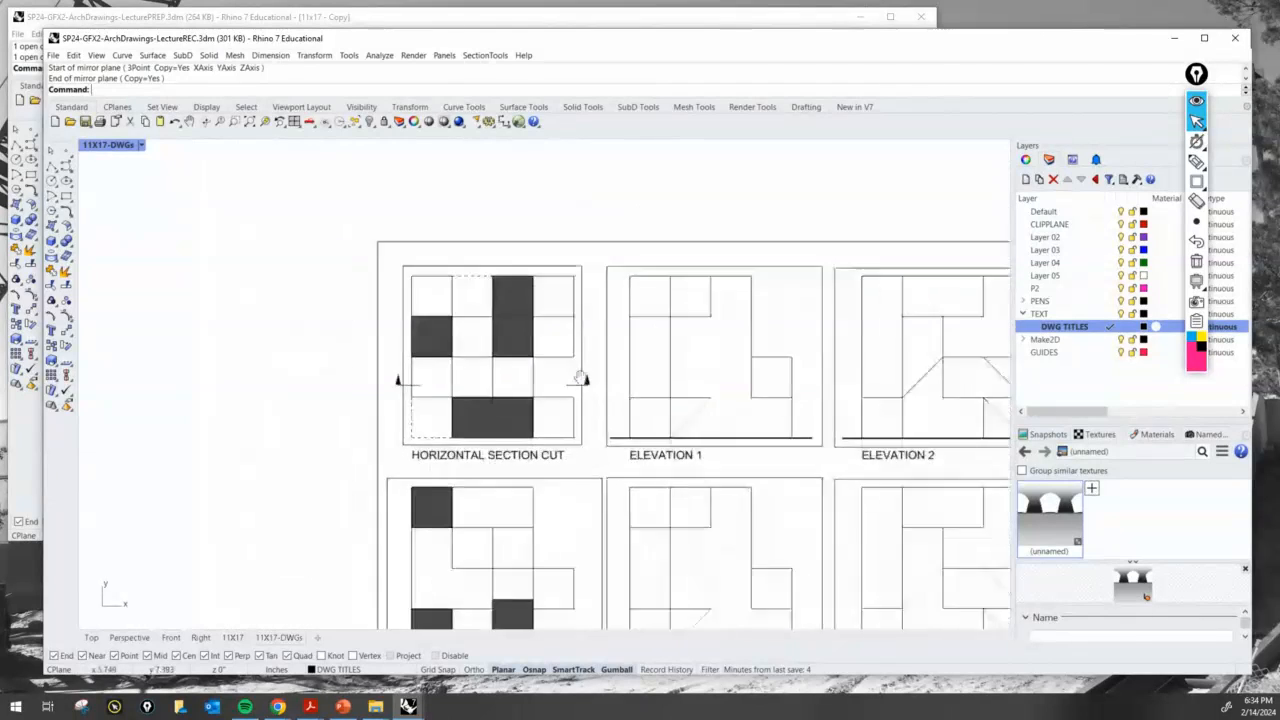
Add the text label "VSC" just below the right section arrow of the Horizontal Section Cut.
{"action": "right_click_drag", "start_coordinate": [581, 378], "coordinate": [474, 294]}
{"action": "scroll", "coordinate": [396, 314], "scroll_direction": "up", "scroll_amount": 3}
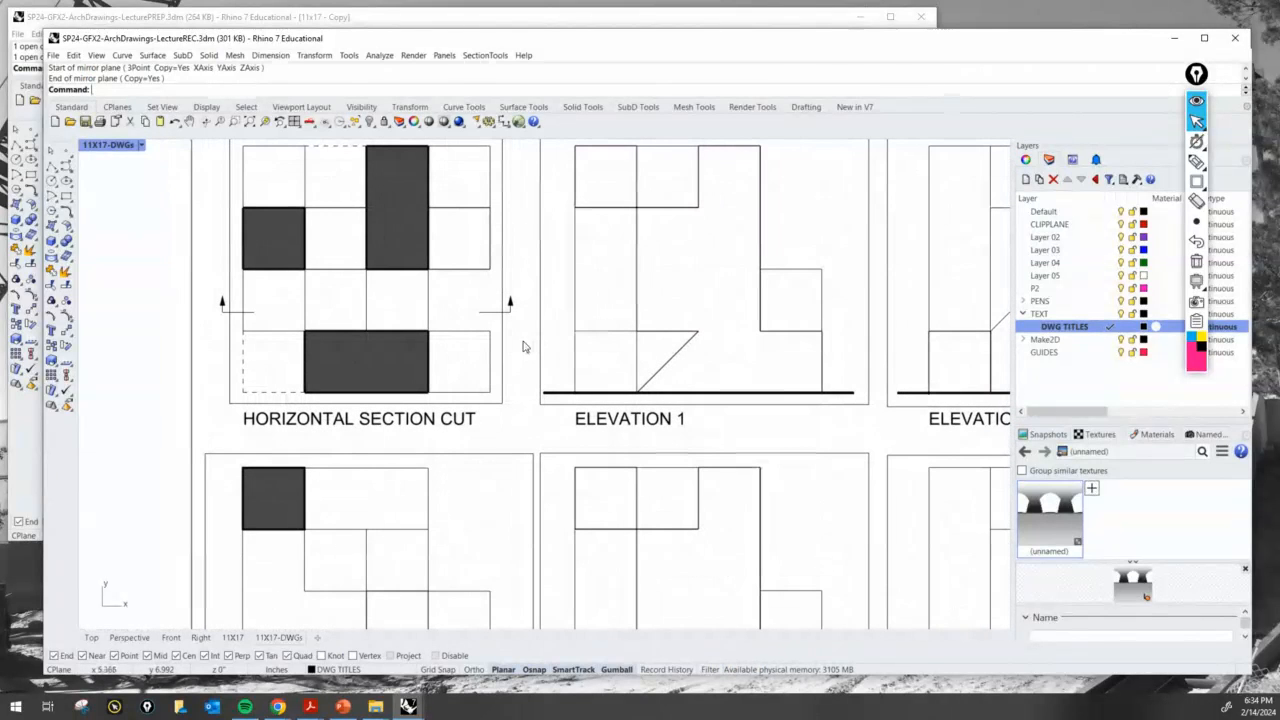
{"action": "type", "text": "Text"}
{"action": "key", "text": "Return"}
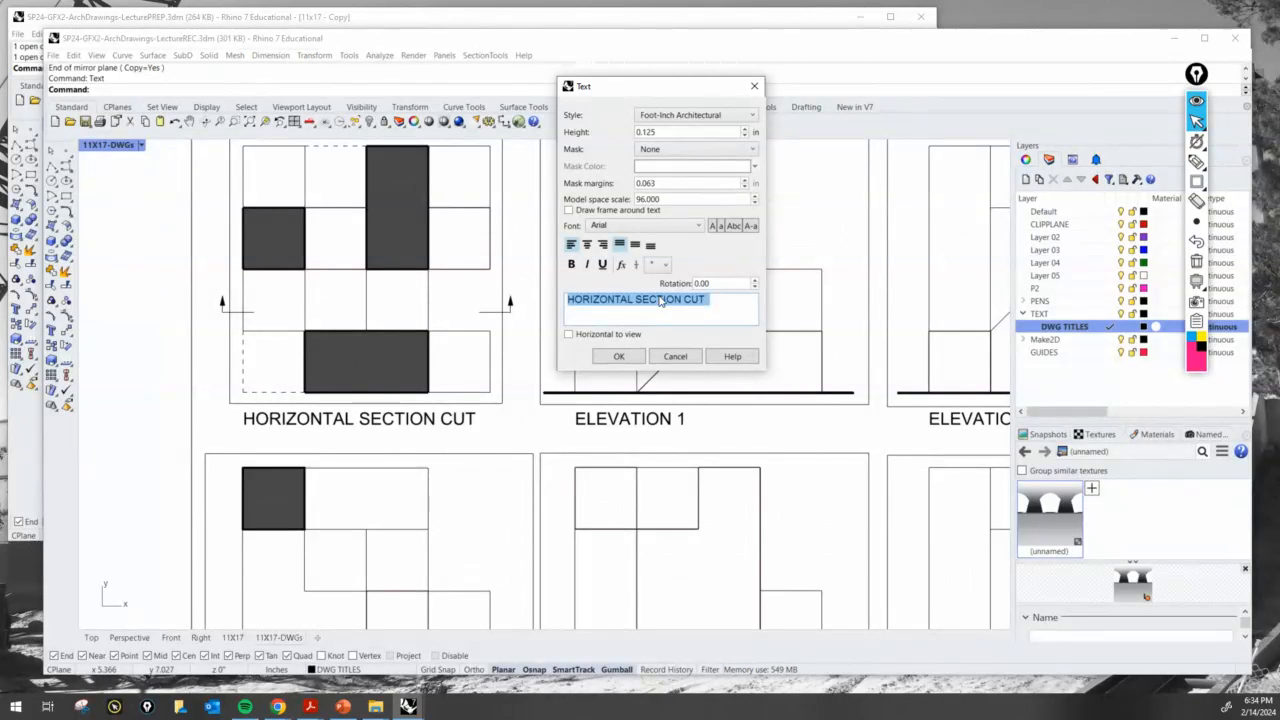
{"action": "type", "text": "V"}
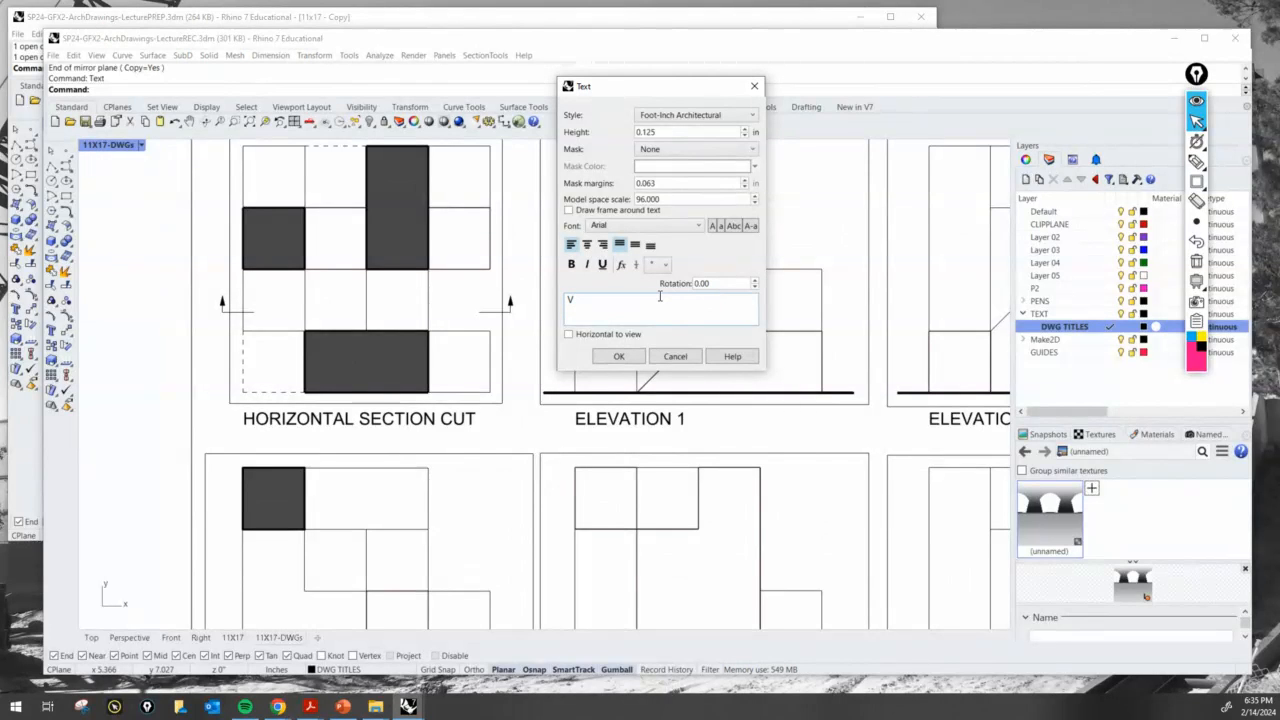
{"action": "type", "text": "SC"}
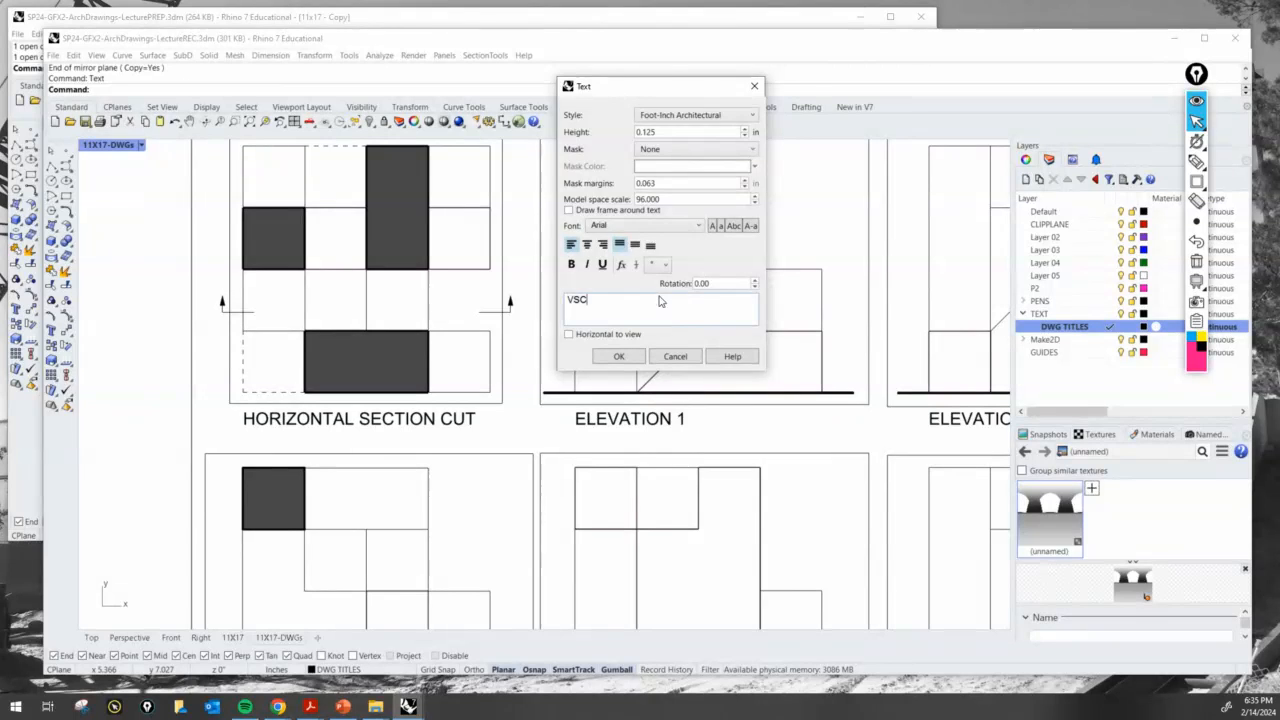
{"action": "left_click", "coordinate": [619, 356]}
{"action": "scroll", "coordinate": [515, 320], "scroll_direction": "up", "scroll_amount": 3}
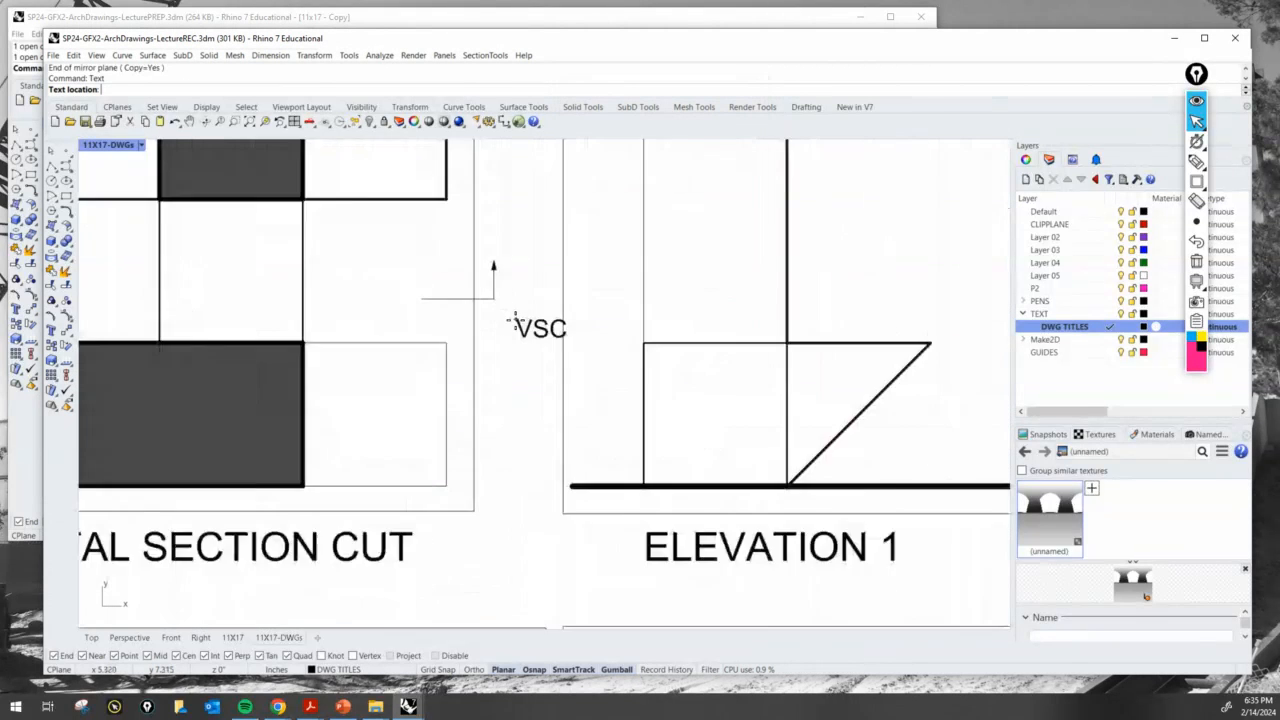
{"action": "scroll", "coordinate": [515, 322], "scroll_direction": "up", "scroll_amount": 2}
{"action": "left_click", "coordinate": [483, 324]}
Reduce the text height of the VSC label.
{"action": "left_click", "coordinate": [522, 332]}
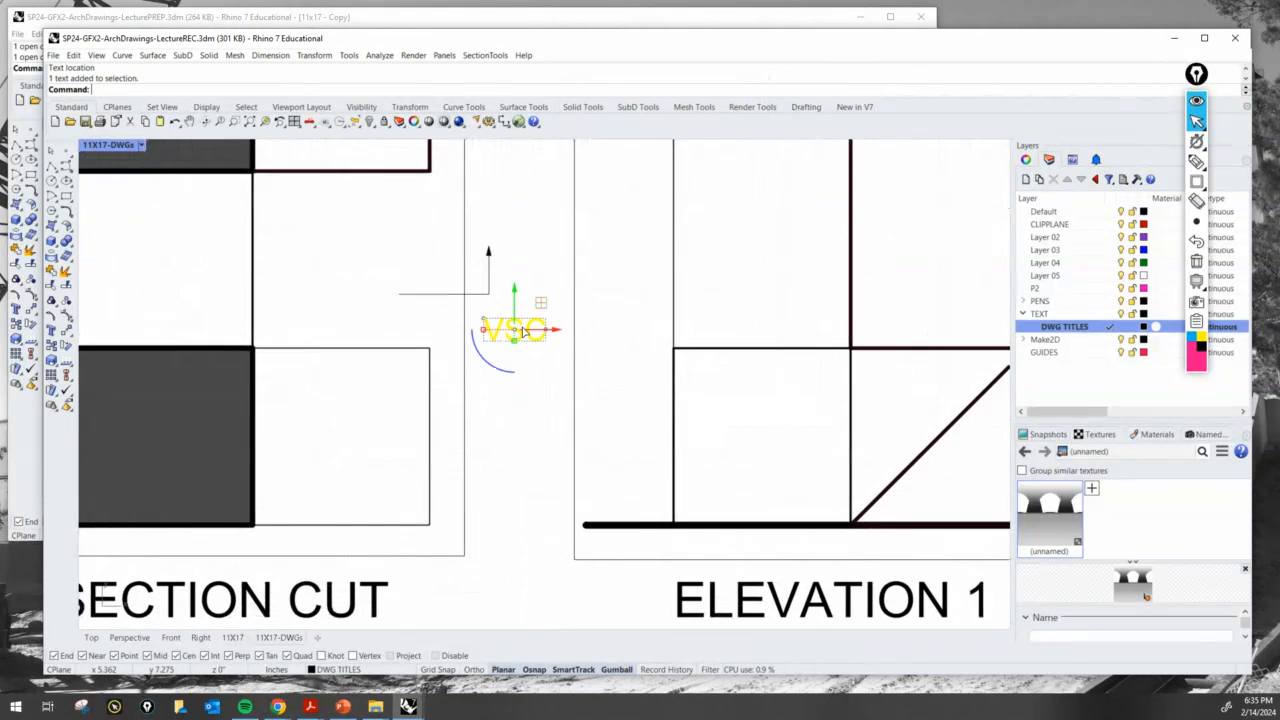
{"action": "double_click", "coordinate": [522, 332]}
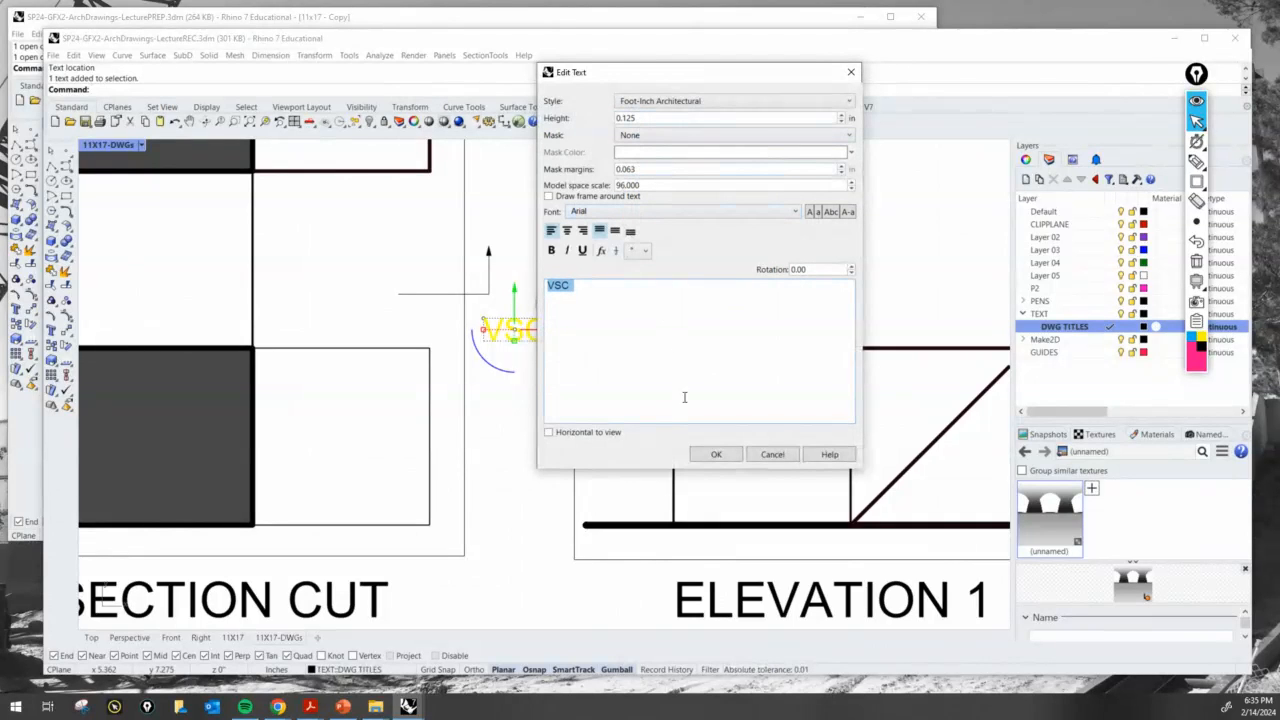
{"action": "left_click", "coordinate": [648, 118]}
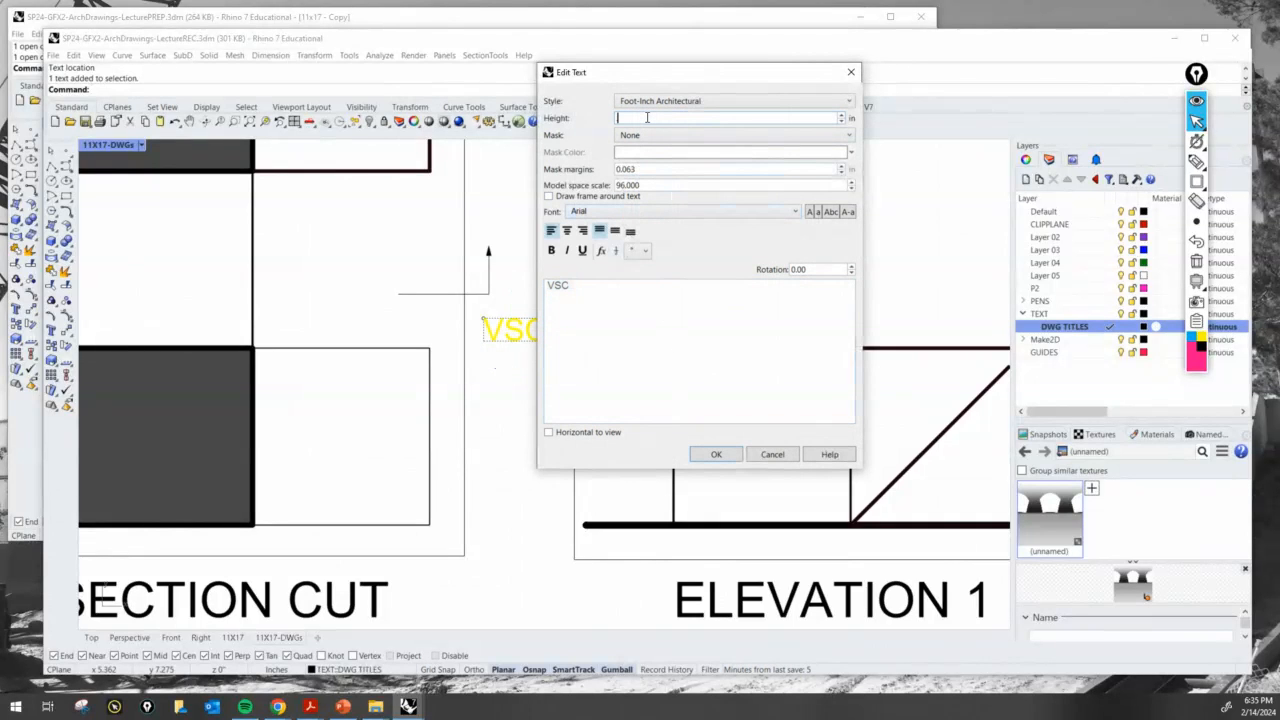
{"action": "key", "text": "Return"}
{"action": "scroll", "coordinate": [546, 380], "scroll_direction": "down", "scroll_amount": 3}
{"action": "scroll", "coordinate": [624, 360], "scroll_direction": "up", "scroll_amount": 2}
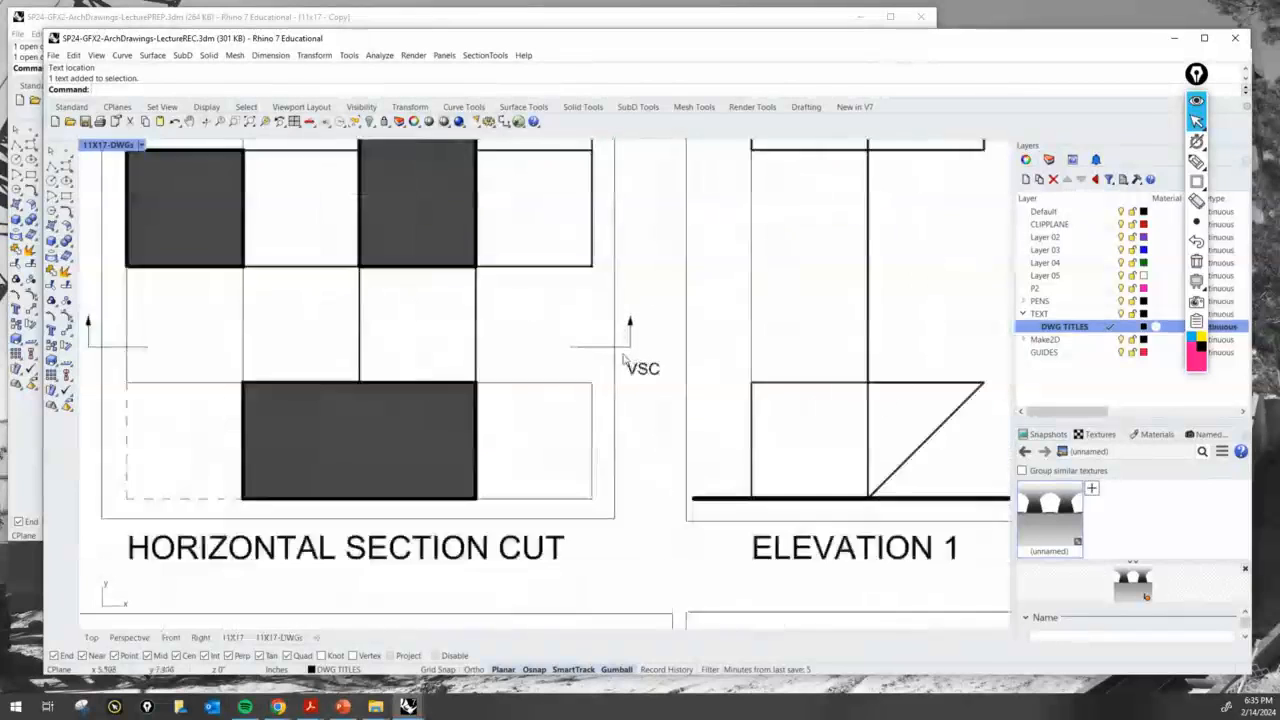
Move the VSC label so it sits centered directly beneath the corner of the right section arrow.
{"action": "scroll", "coordinate": [624, 360], "scroll_direction": "up", "scroll_amount": 2}
{"action": "left_click", "coordinate": [660, 368]}
{"action": "scroll", "coordinate": [665, 362], "scroll_direction": "up", "scroll_amount": 2}
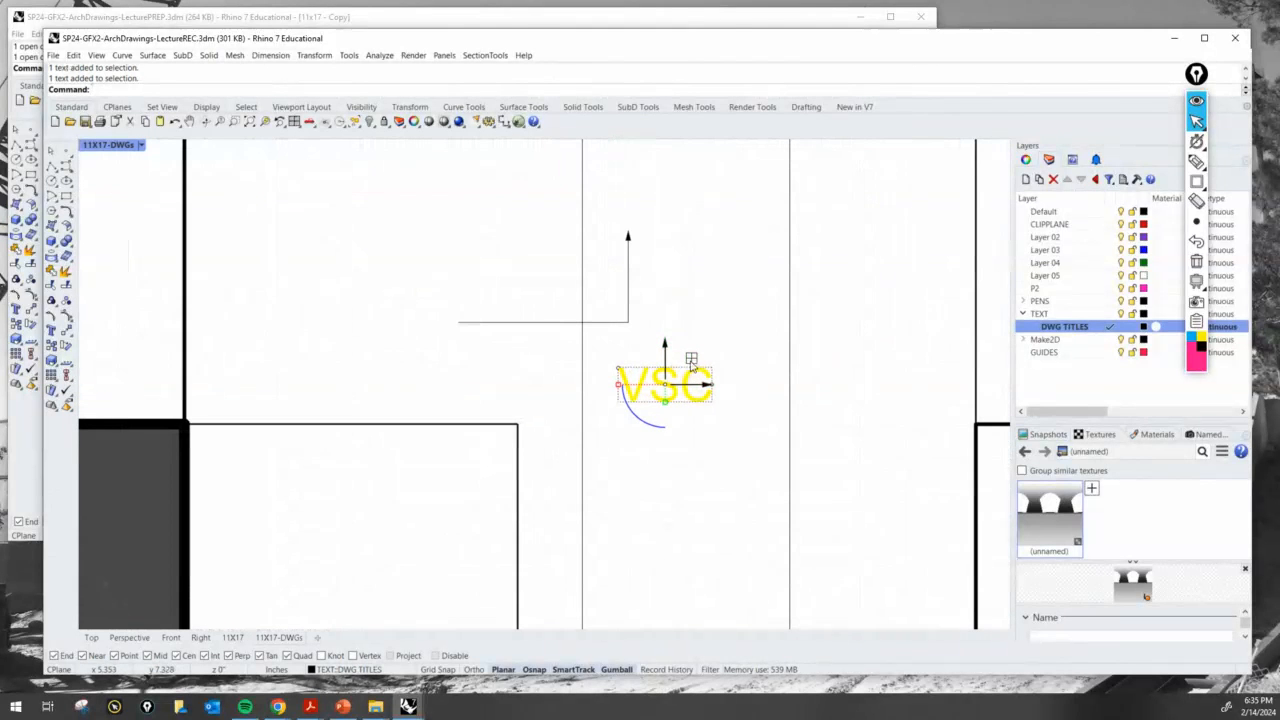
{"action": "left_click_drag", "start_coordinate": [691, 360], "coordinate": [658, 330]}
Copy the VSC label from the right section arrow's corner to the matching corner of the left section arrow.
{"action": "type", "text": "Copy"}
{"action": "key", "text": "Return"}
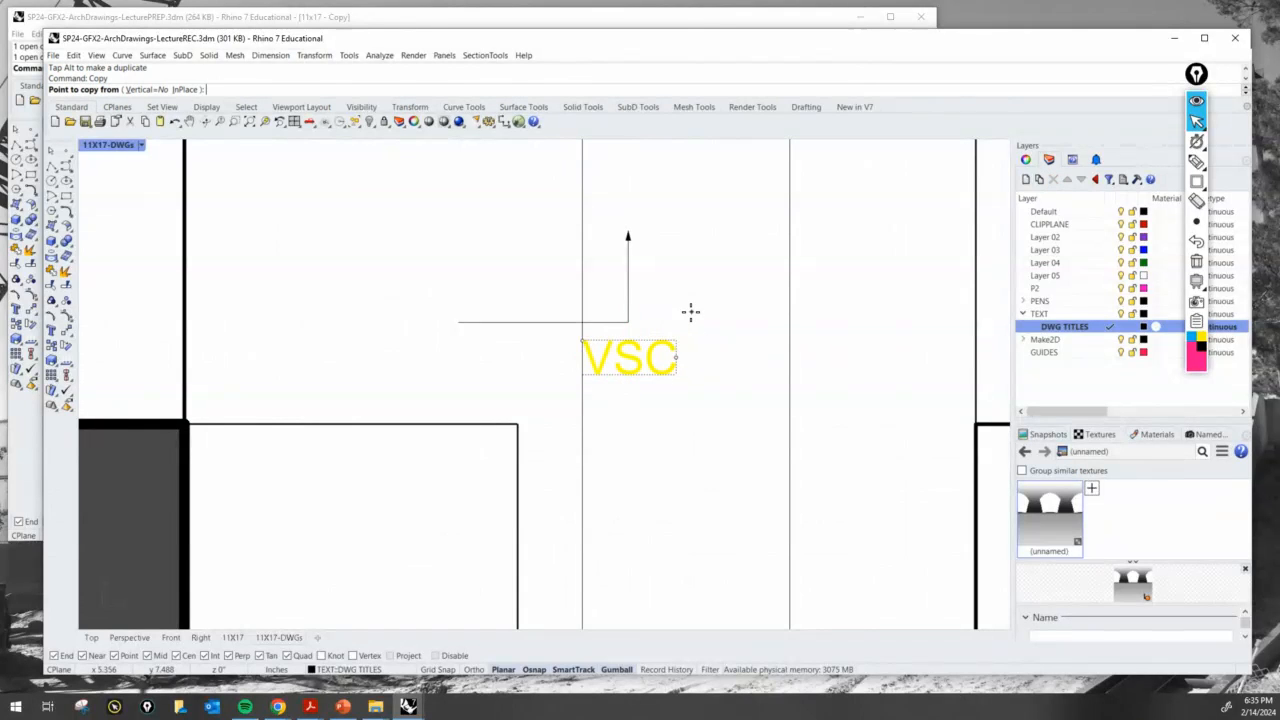
{"action": "left_click", "coordinate": [629, 323]}
{"action": "scroll", "coordinate": [648, 323], "scroll_direction": "down", "scroll_amount": 5}
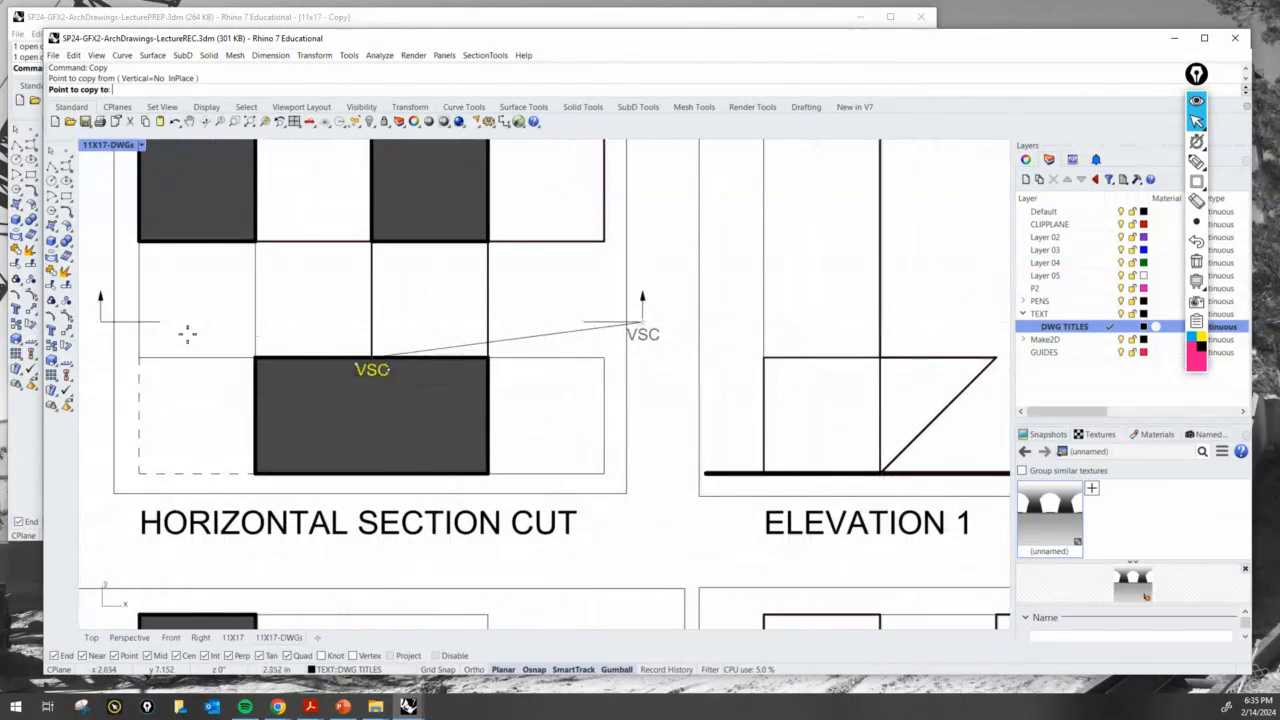
{"action": "left_click", "coordinate": [88, 323]}
{"action": "key", "text": "Return"}
{"action": "scroll", "coordinate": [276, 387], "scroll_direction": "down", "scroll_amount": 2}
{"action": "scroll", "coordinate": [320, 389], "scroll_direction": "down", "scroll_amount": 2}
{"action": "right_click_drag", "start_coordinate": [327, 390], "coordinate": [490, 343]}
{"action": "left_click", "coordinate": [620, 362]}
{"action": "scroll", "coordinate": [624, 366], "scroll_direction": "down", "scroll_amount": 6}
{"action": "right_click", "coordinate": [606, 400]}
{"action": "right_click", "coordinate": [606, 400]}
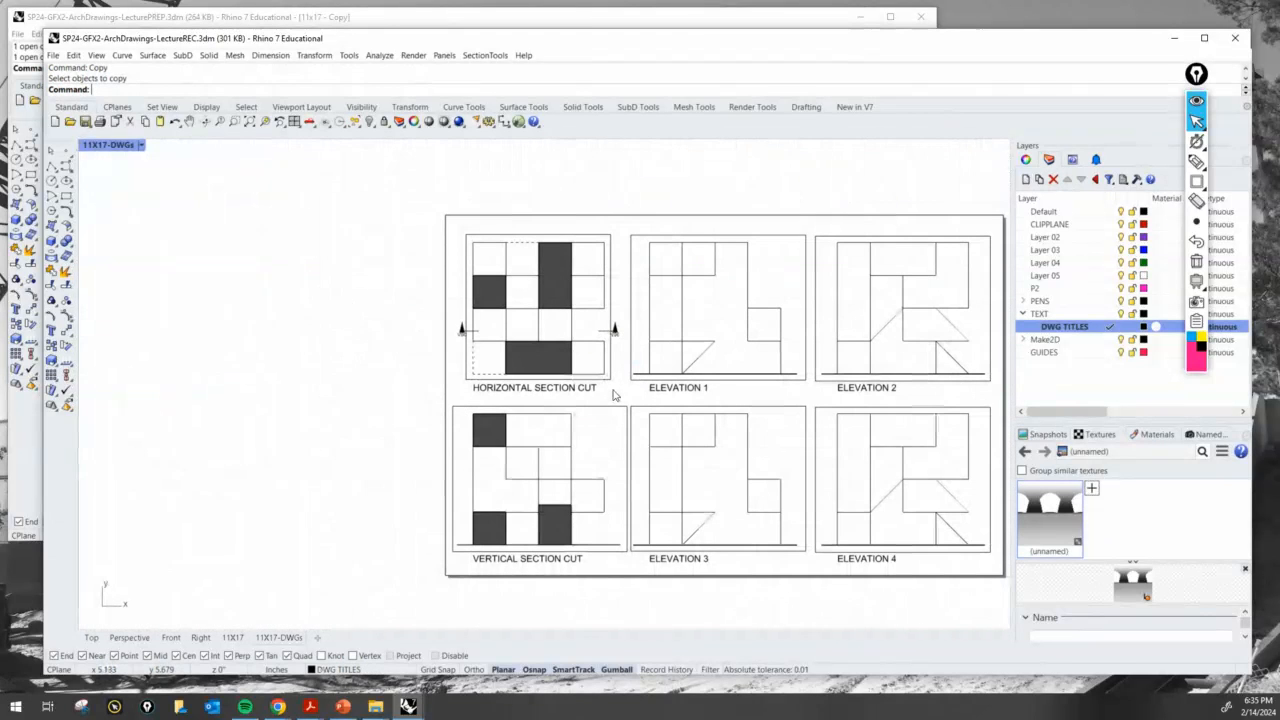
Mirror copies of both section arrows across a horizontal line below the Horizontal Section Cut title, onto the Vertical Section Cut.
{"action": "scroll", "coordinate": [613, 395], "scroll_direction": "up", "scroll_amount": 2}
{"action": "right_click_drag", "start_coordinate": [614, 397], "coordinate": [606, 326]}
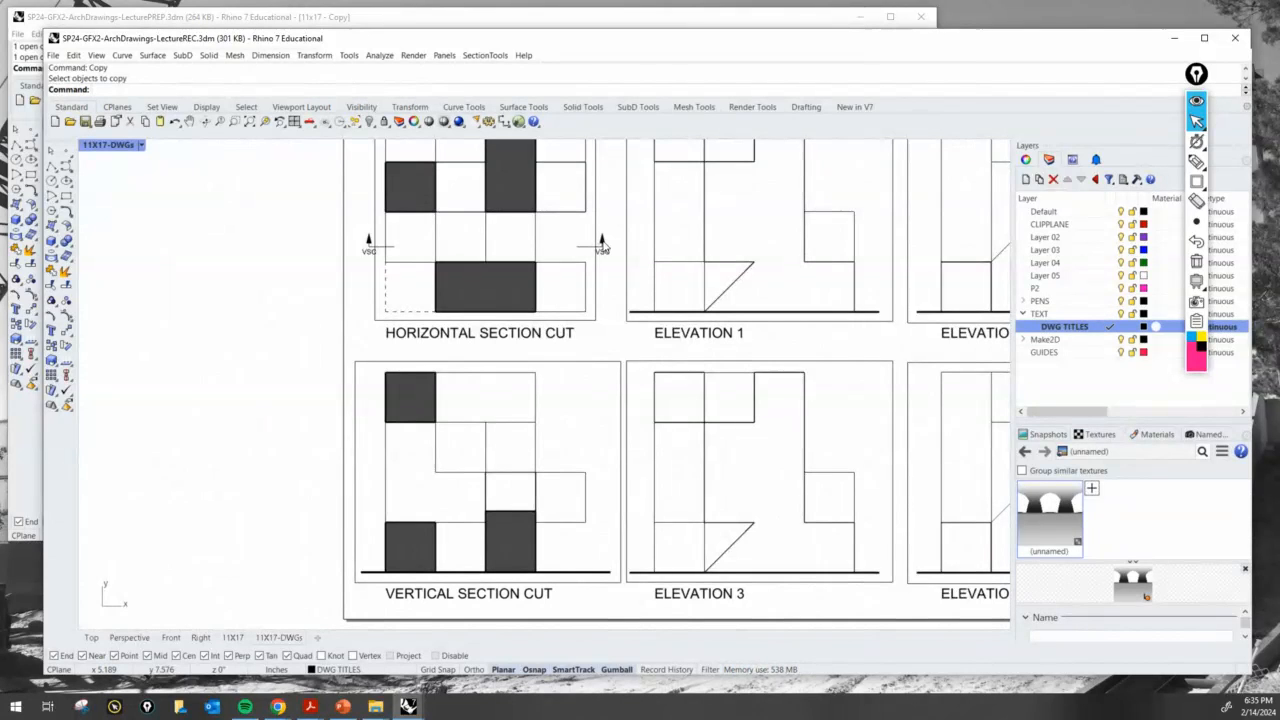
{"action": "type", "text": "mirror"}
{"action": "key", "text": "Return"}
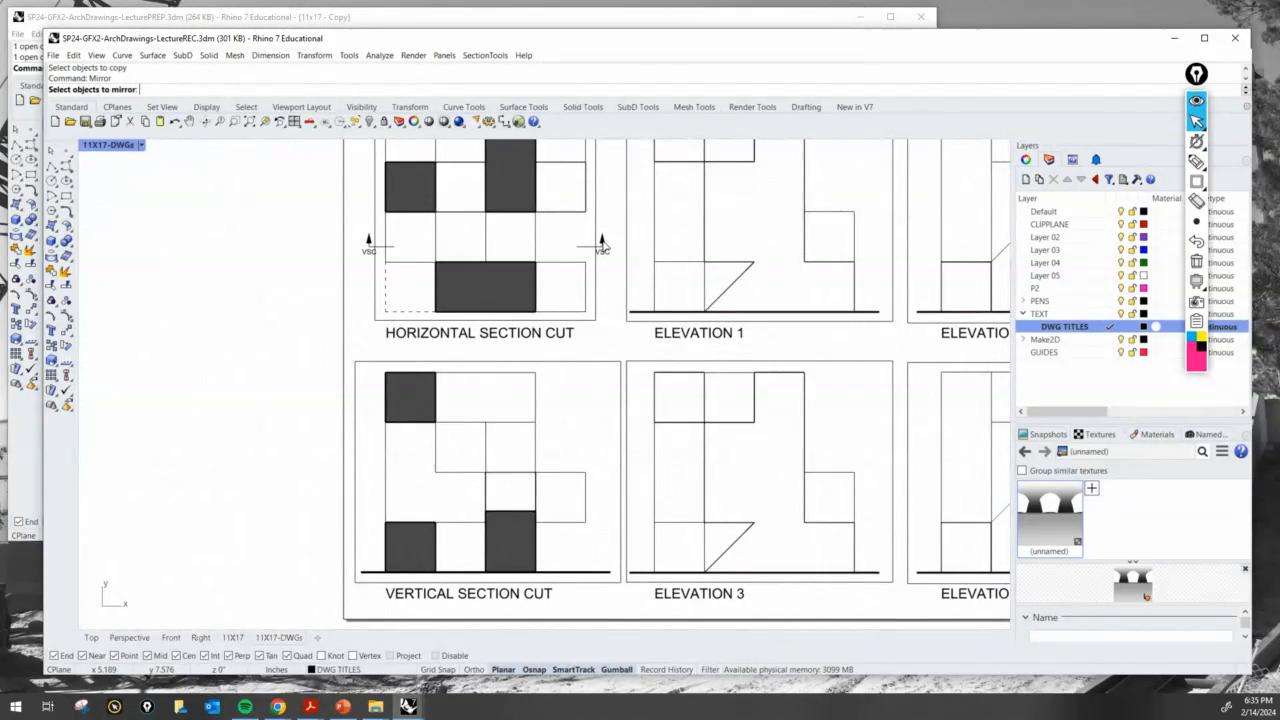
{"action": "left_click", "coordinate": [390, 243]}
{"action": "left_click", "coordinate": [597, 246]}
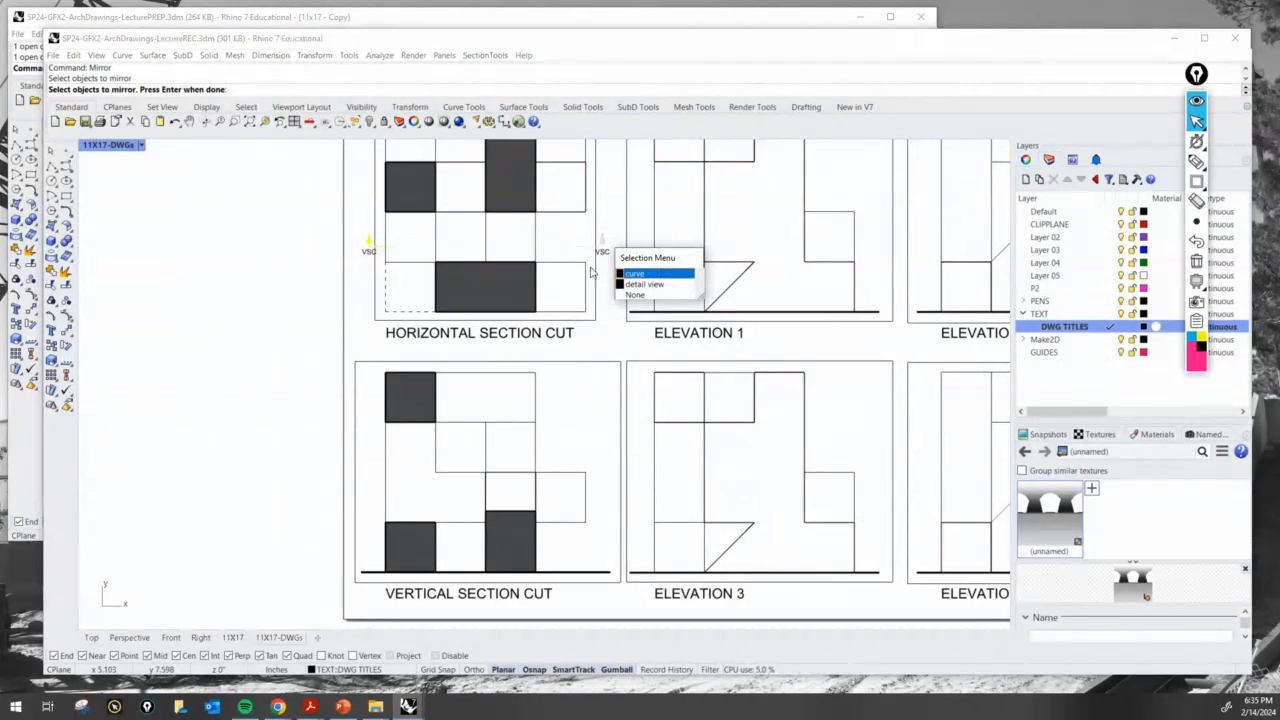
{"action": "left_click", "coordinate": [647, 275]}
{"action": "key", "text": "Return"}
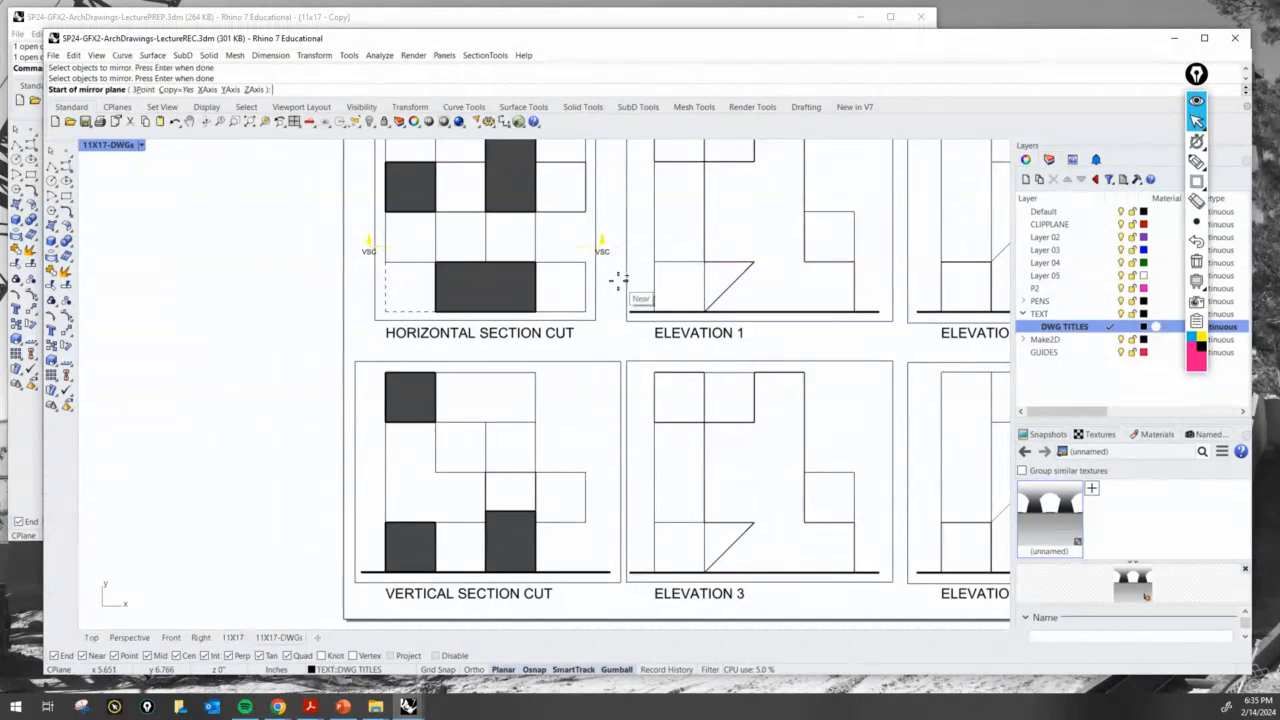
{"action": "scroll", "coordinate": [628, 310], "scroll_direction": "up", "scroll_amount": 2}
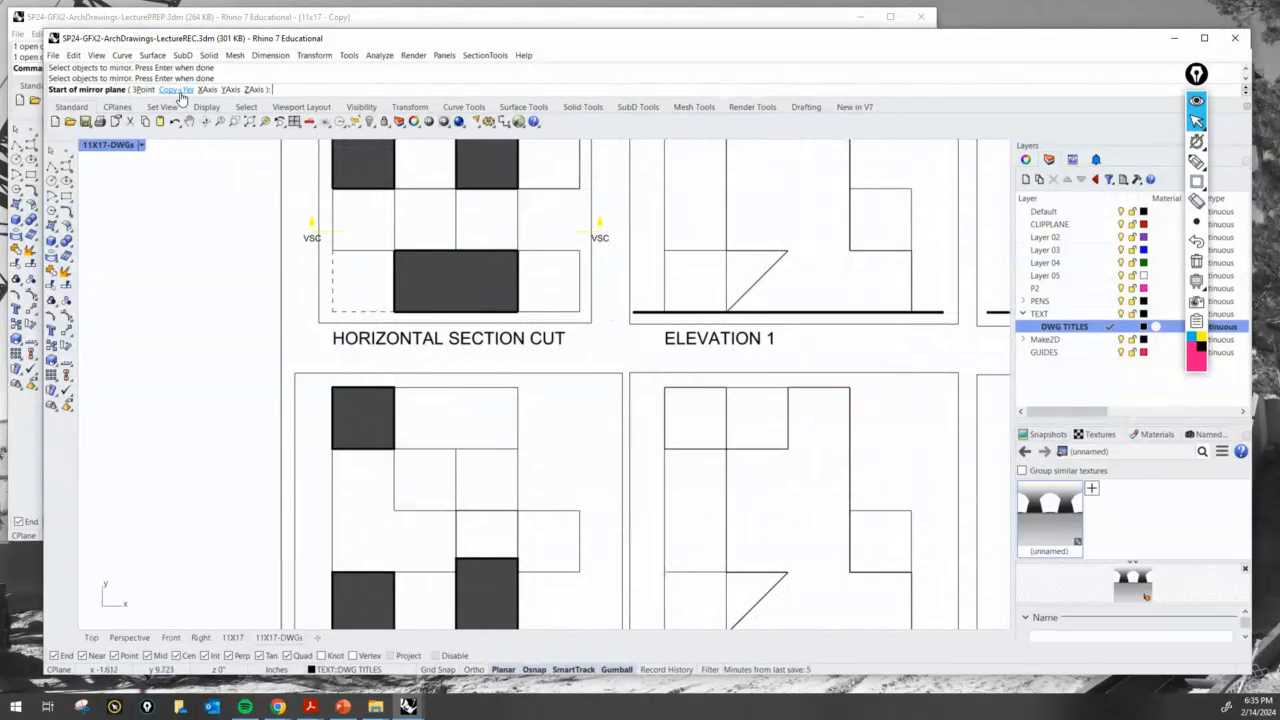
{"action": "left_click", "coordinate": [300, 348]}
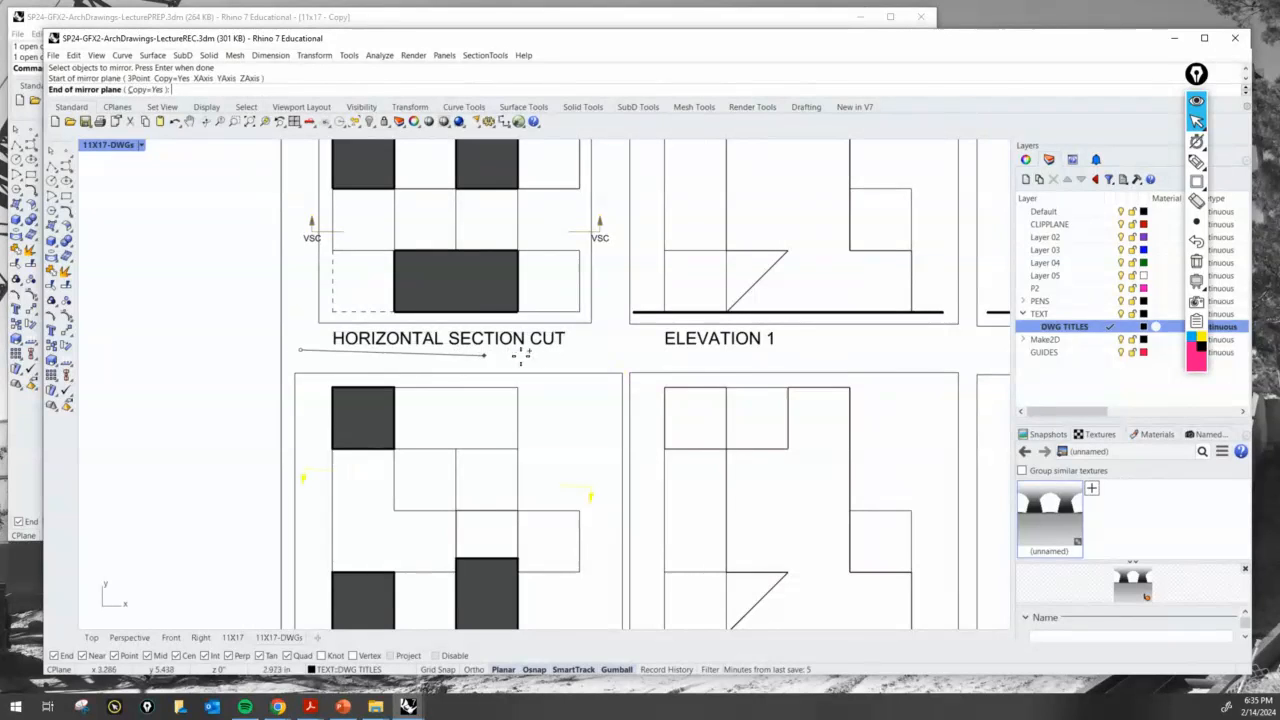
{"action": "key", "text": "shift"}
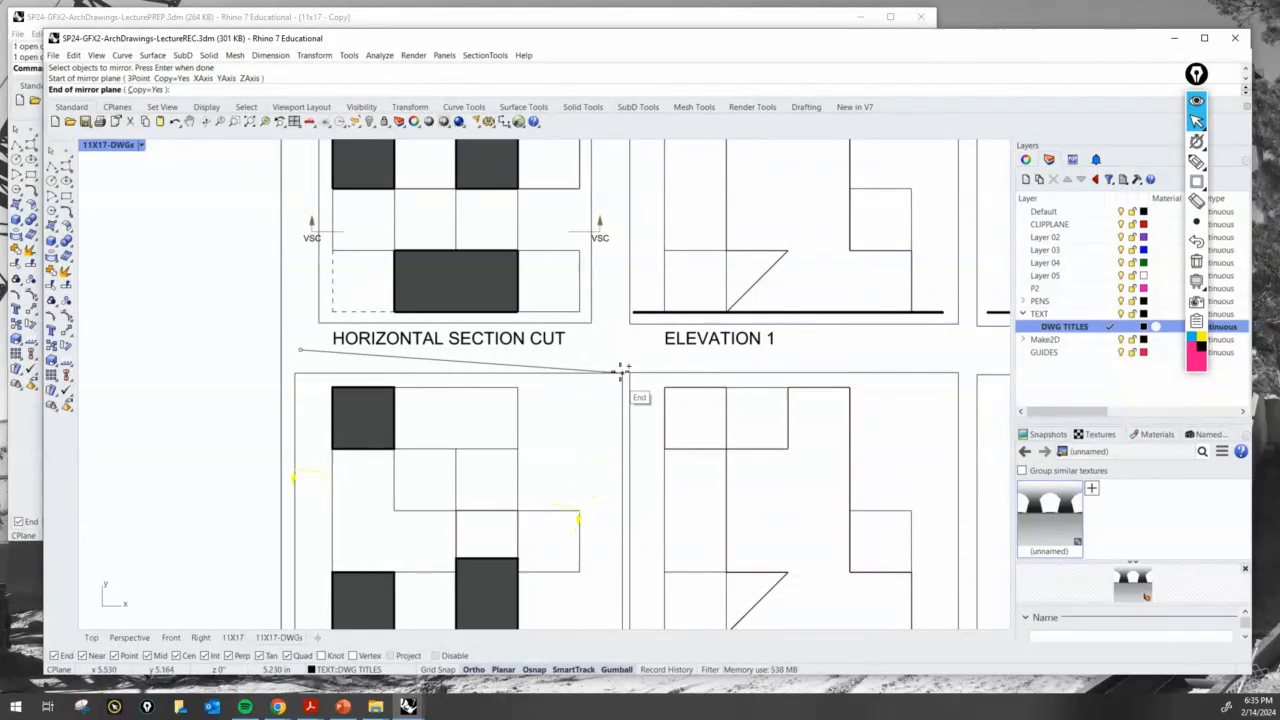
{"action": "left_click", "coordinate": [622, 348]}
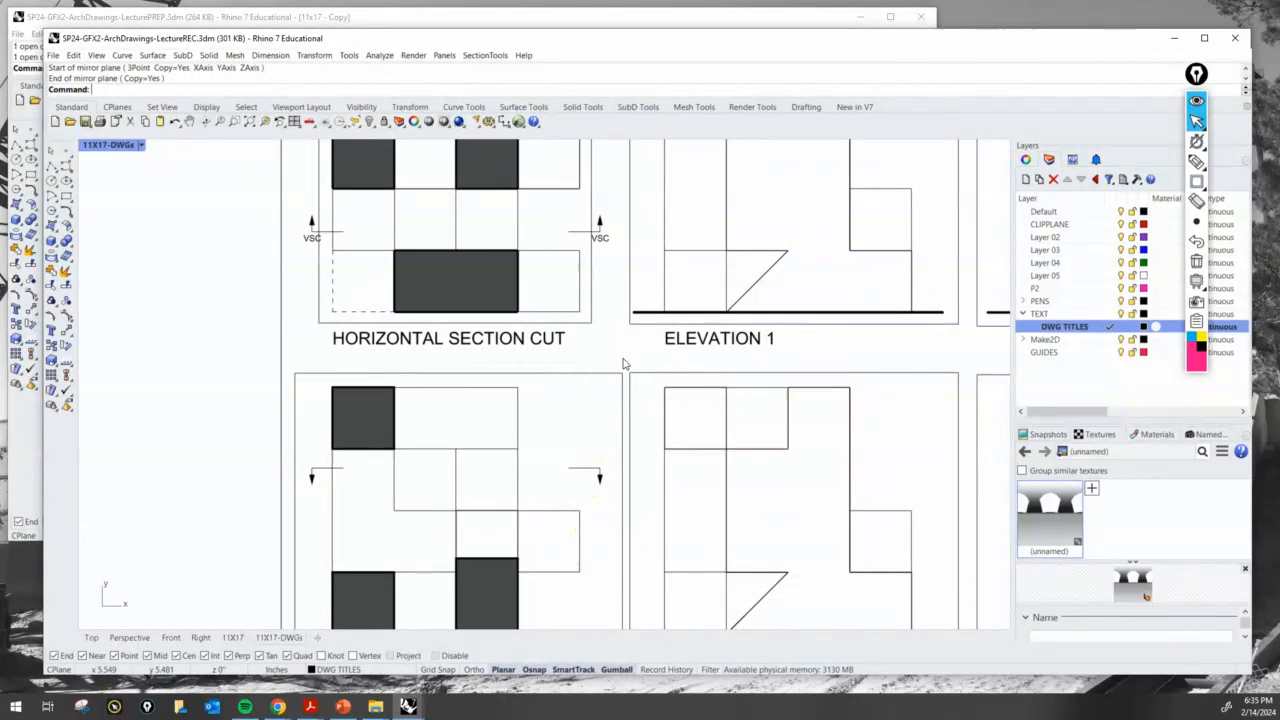
Shift the two mirrored section arrows down toward the lower half of the Vertical Section Cut drawing.
{"action": "right_click_drag", "start_coordinate": [422, 489], "coordinate": [428, 427]}
{"action": "left_click_drag", "start_coordinate": [431, 427], "coordinate": [640, 450]}
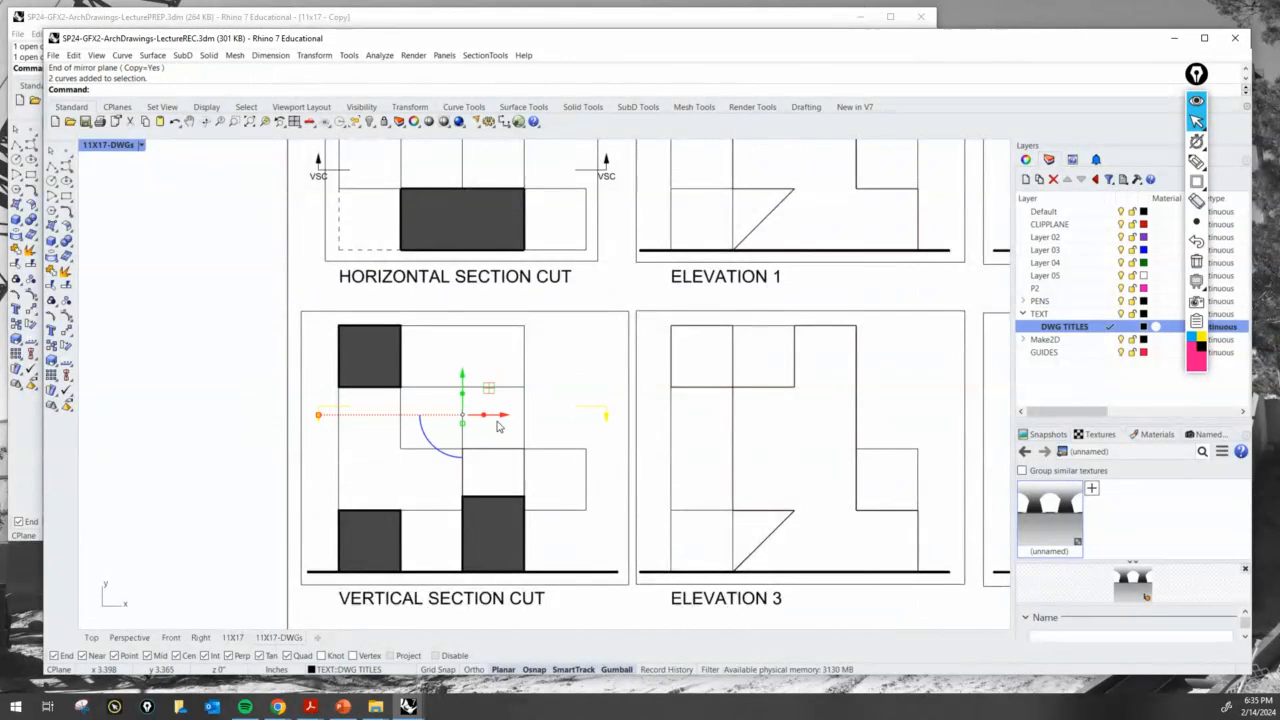
{"action": "right_click_drag", "start_coordinate": [471, 404], "coordinate": [487, 353]}
{"action": "left_click_drag", "start_coordinate": [481, 337], "coordinate": [490, 398]}
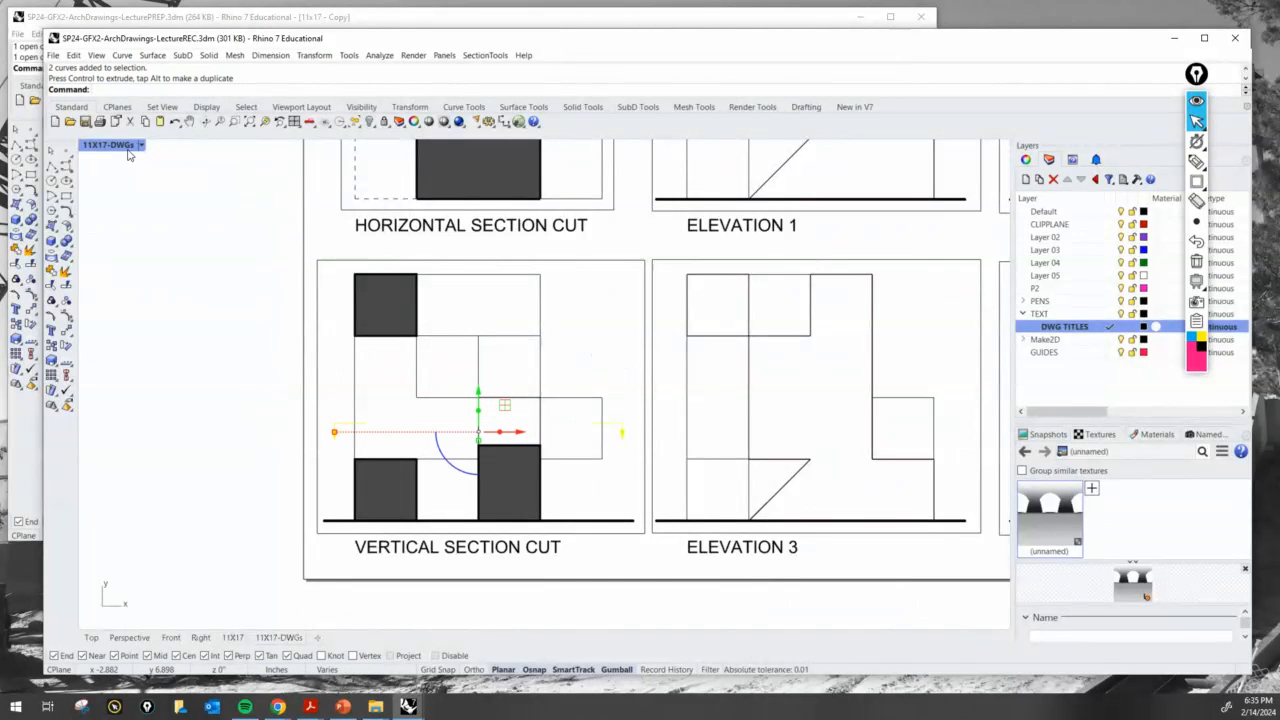
{"action": "right_click_drag", "start_coordinate": [614, 357], "coordinate": [600, 470]}
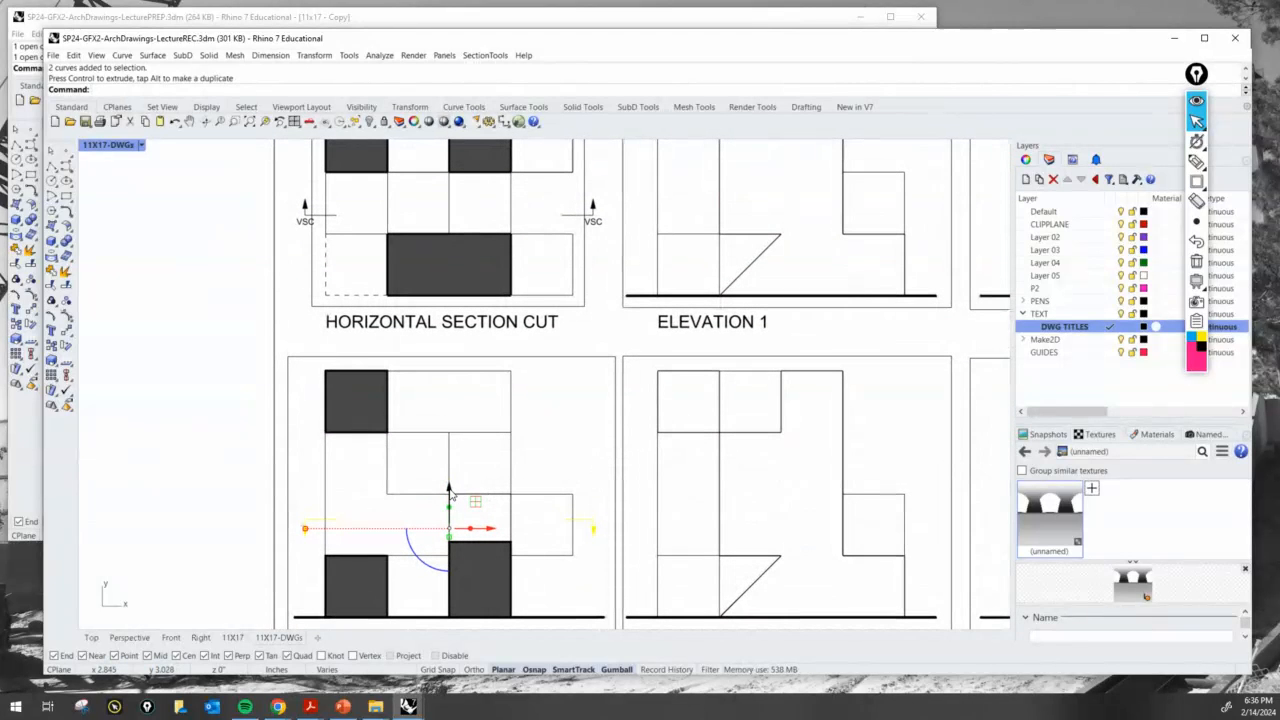
{"action": "left_click", "coordinate": [449, 491]}
{"action": "mouse_move", "coordinate": [585, 456]}
{"action": "right_mouse_down"}
{"action": "mouse_move", "coordinate": [571, 470]}
{"action": "mouse_move", "coordinate": [566, 460]}
{"action": "right_mouse_up"}
Check the cut's height against the model in the four-view display, and return to the 11X17-DWGs layout.
{"action": "double_click", "coordinate": [115, 151]}
{"action": "right_click_drag", "start_coordinate": [476, 277], "coordinate": [353, 231]}
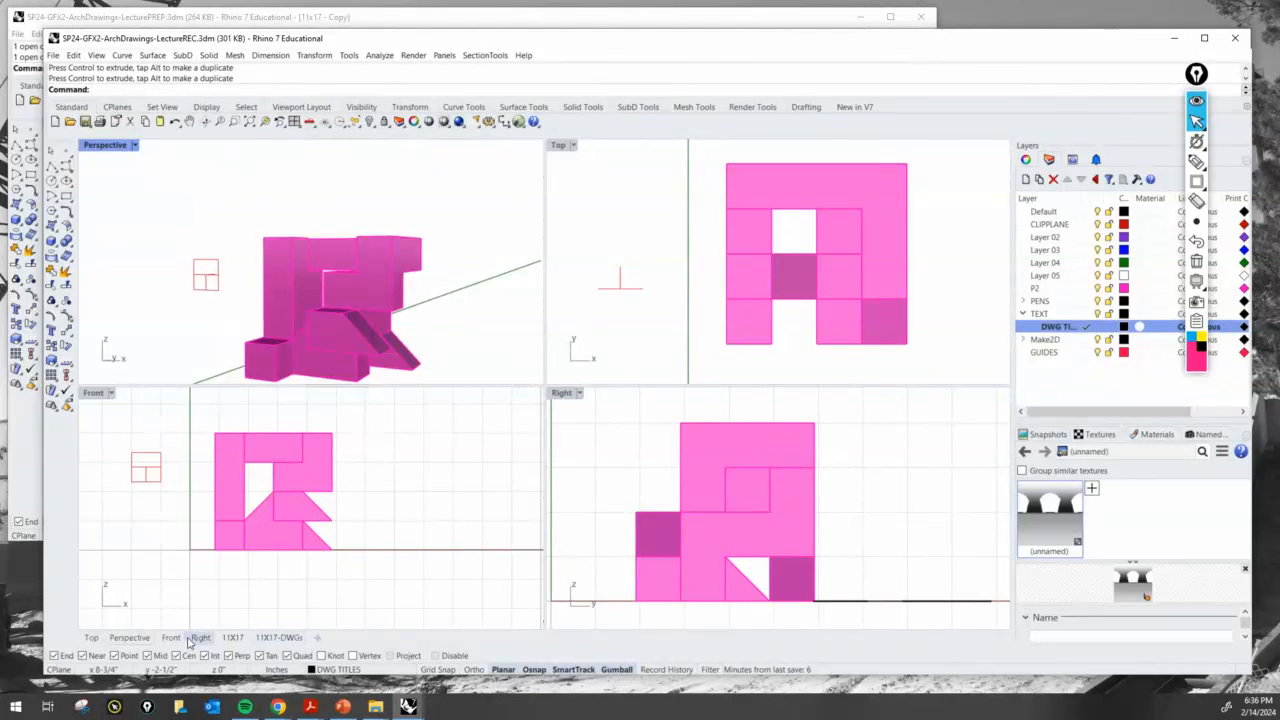
{"action": "left_click", "coordinate": [270, 637]}
Move the two mirrored section arrows up to slightly above mid-height of the Vertical Section Cut drawing.
{"action": "left_click_drag", "start_coordinate": [190, 490], "coordinate": [580, 570]}
{"action": "left_click_drag", "start_coordinate": [432, 498], "coordinate": [430, 440]}
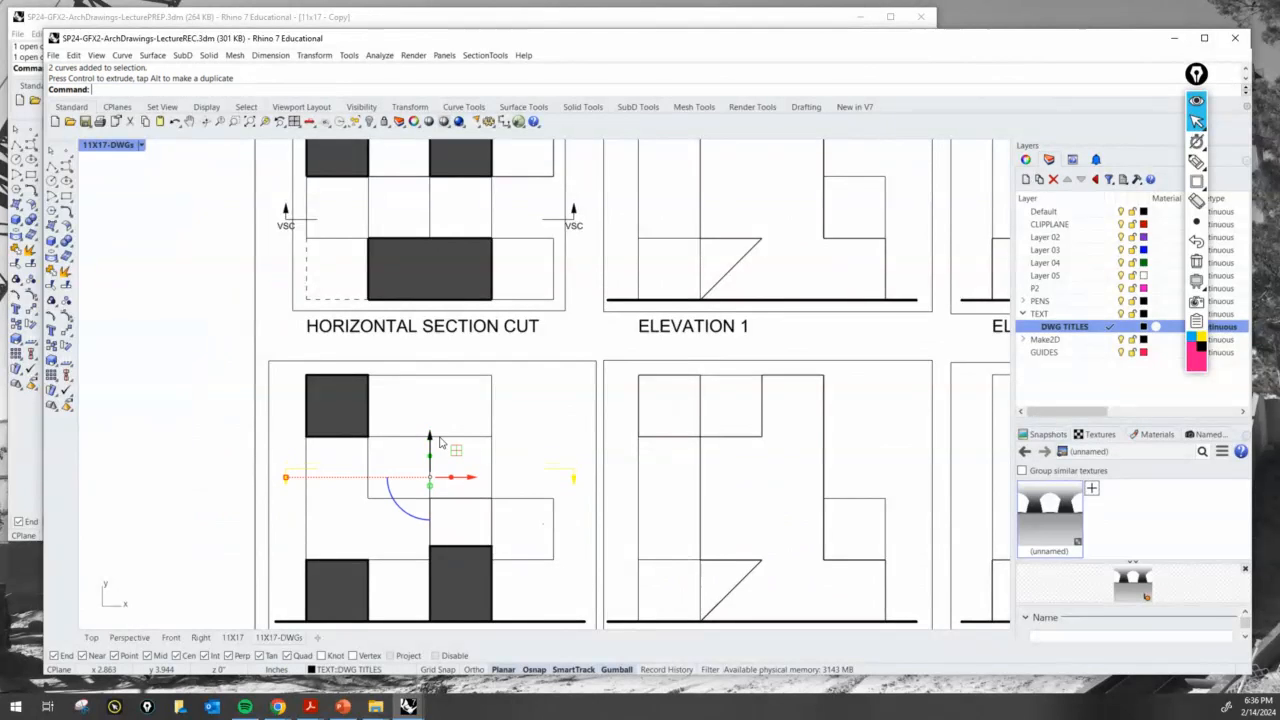
{"action": "left_click", "coordinate": [545, 430]}
{"action": "right_click_drag", "start_coordinate": [583, 472], "coordinate": [558, 401]}
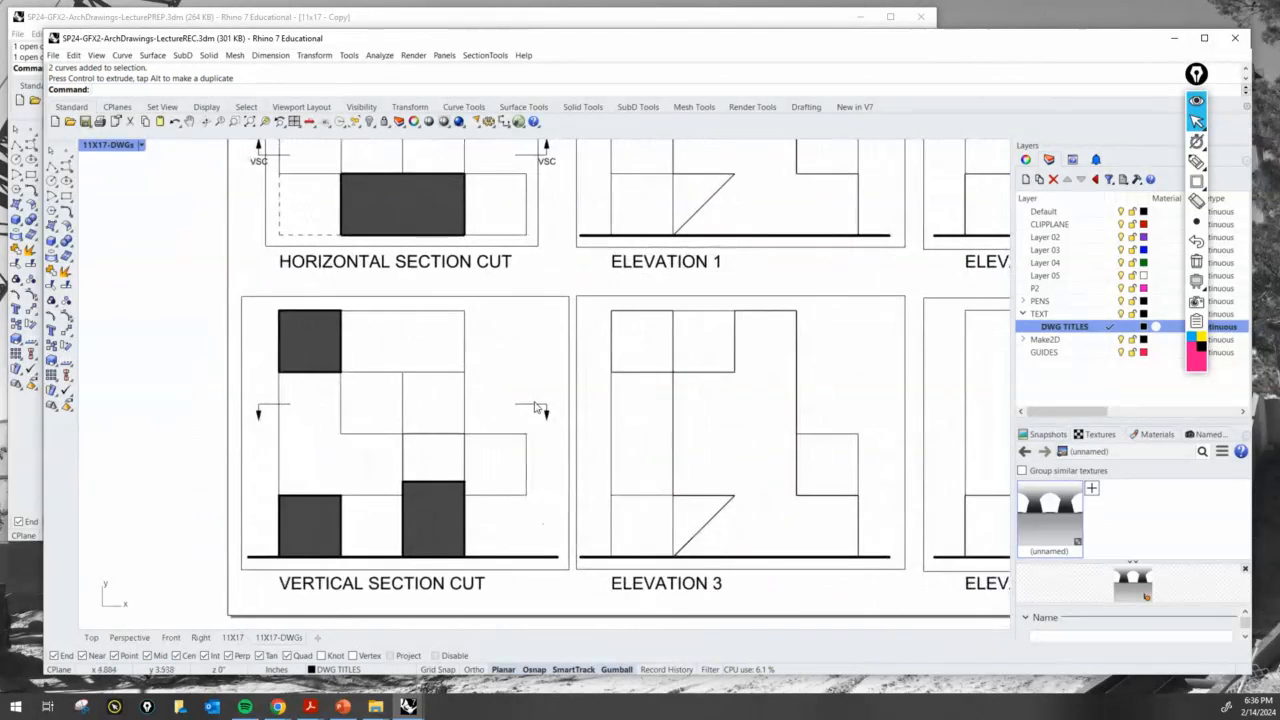
Copy the two VSC labels from the Horizontal Section Cut to just above the arrows on the Vertical Section Cut.
{"action": "scroll", "coordinate": [529, 407], "scroll_direction": "up", "scroll_amount": 2}
{"action": "right_click_drag", "start_coordinate": [385, 425], "coordinate": [472, 418]}
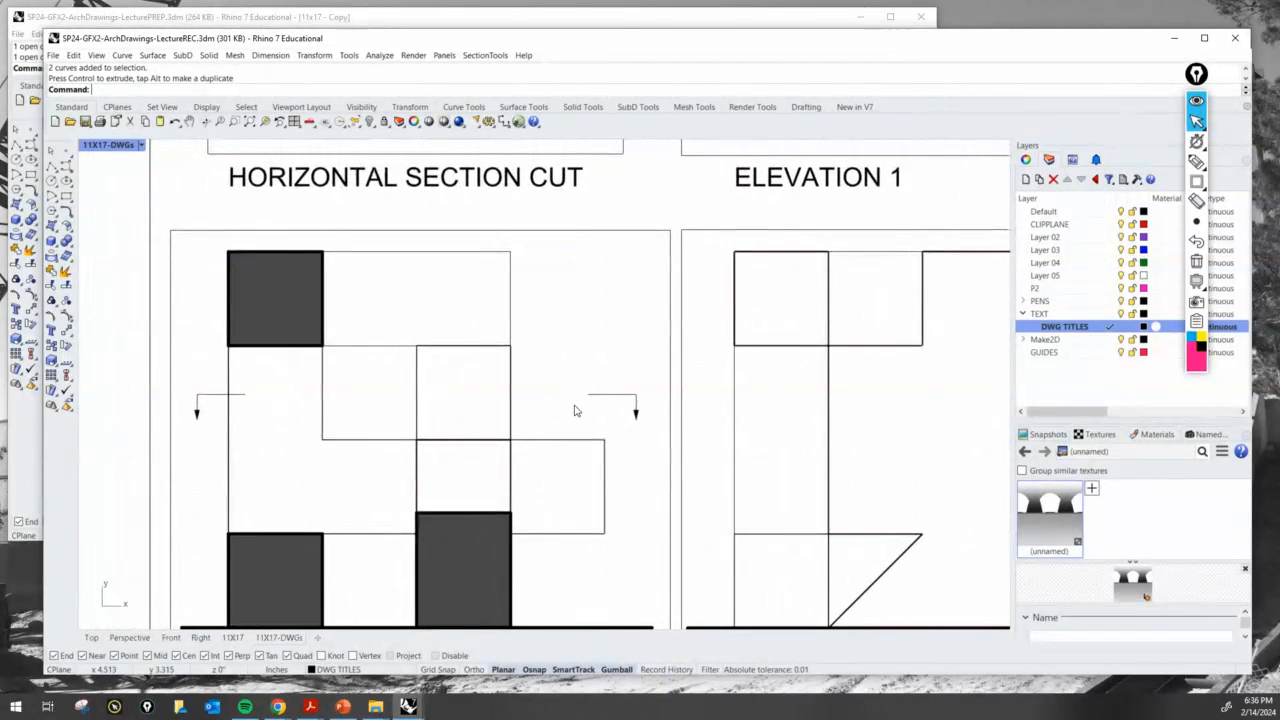
{"action": "right_click_drag", "start_coordinate": [575, 410], "coordinate": [597, 440]}
{"action": "scroll", "coordinate": [597, 463], "scroll_direction": "down", "scroll_amount": 2}
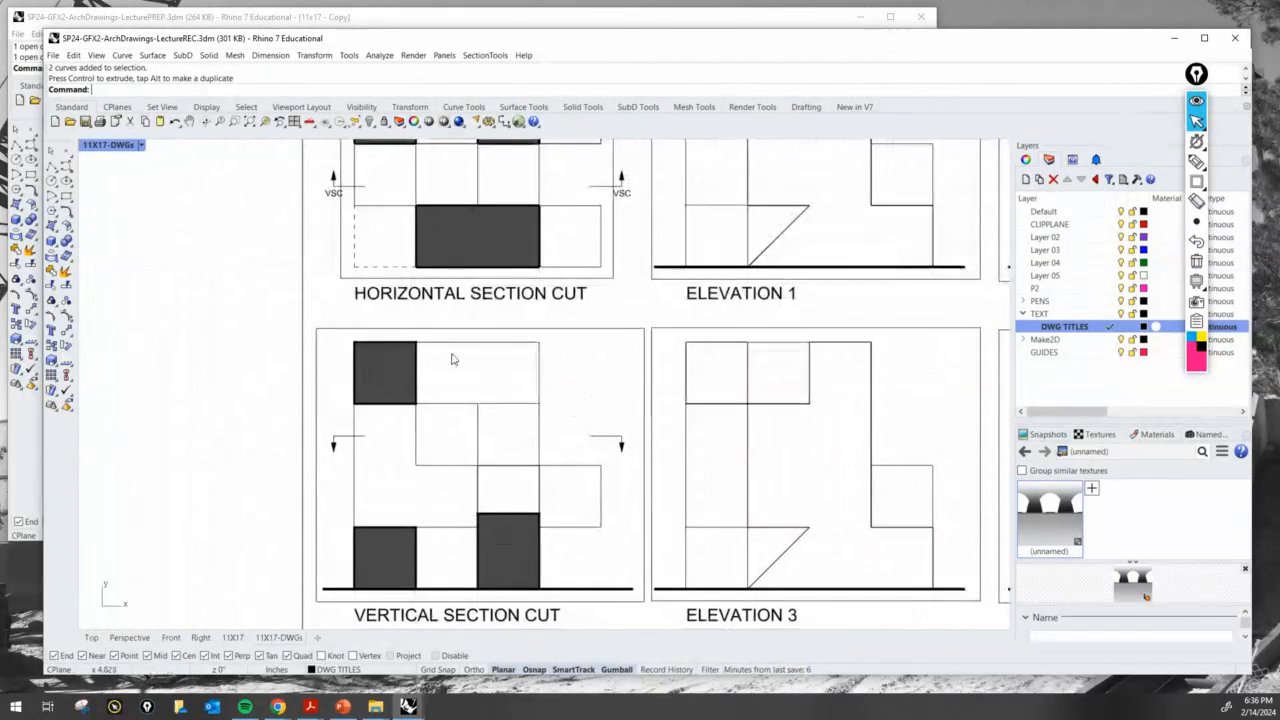
{"action": "key", "text": "Return"}
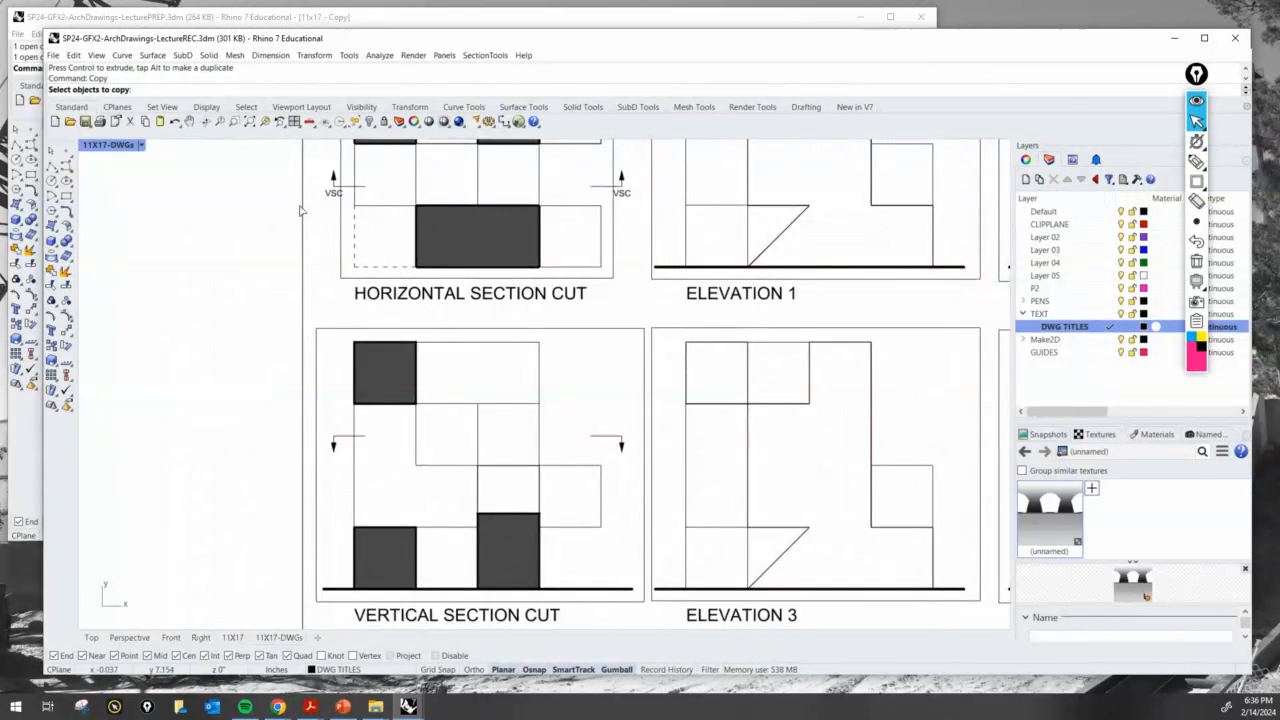
{"action": "left_click", "coordinate": [330, 194]}
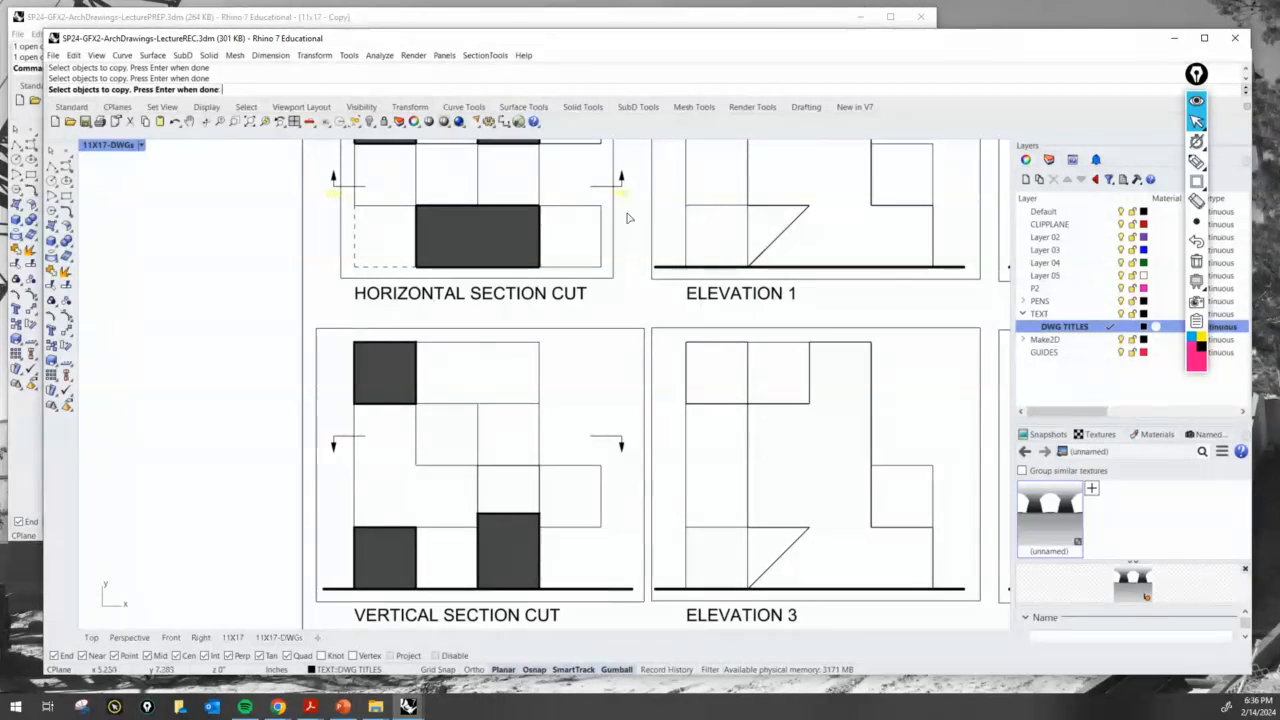
{"action": "key", "text": "Return"}
{"action": "left_click", "coordinate": [621, 193]}
{"action": "scroll", "coordinate": [626, 417], "scroll_direction": "up", "scroll_amount": 5}
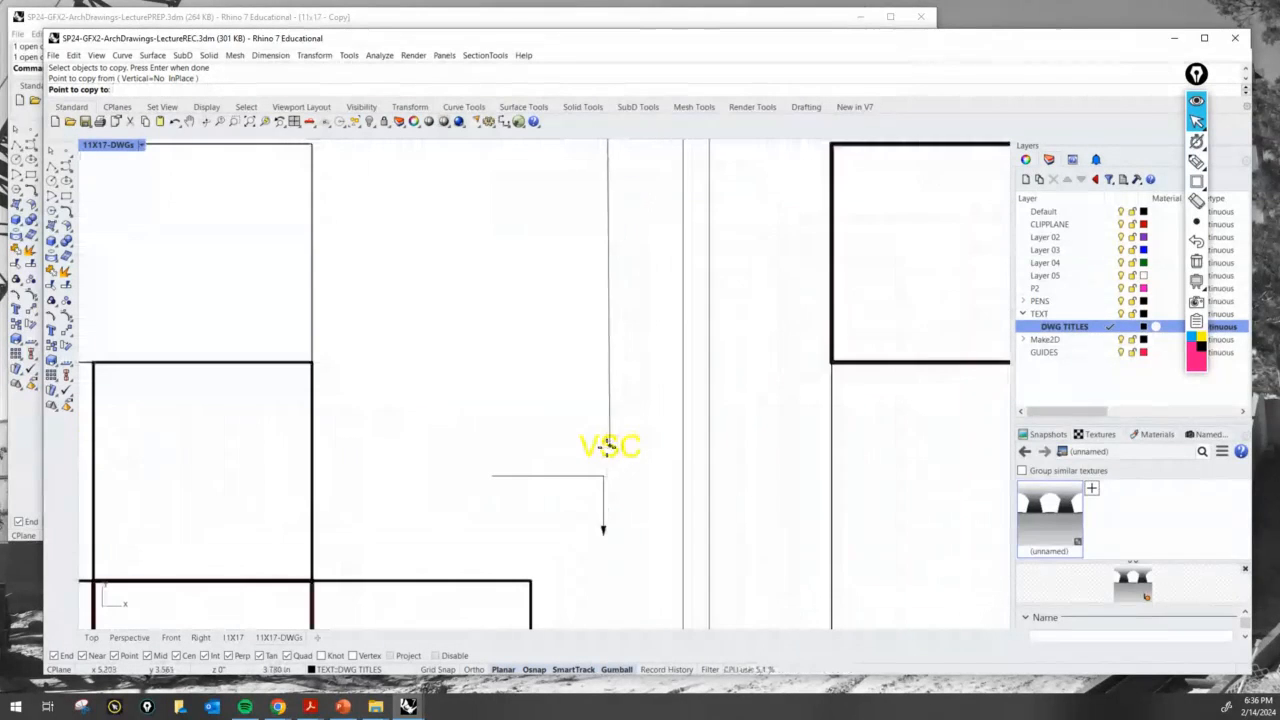
{"action": "scroll", "coordinate": [603, 450], "scroll_direction": "down", "scroll_amount": 2}
{"action": "key", "text": "Return"}
{"action": "right_click_drag", "start_coordinate": [603, 450], "coordinate": [655, 429]}
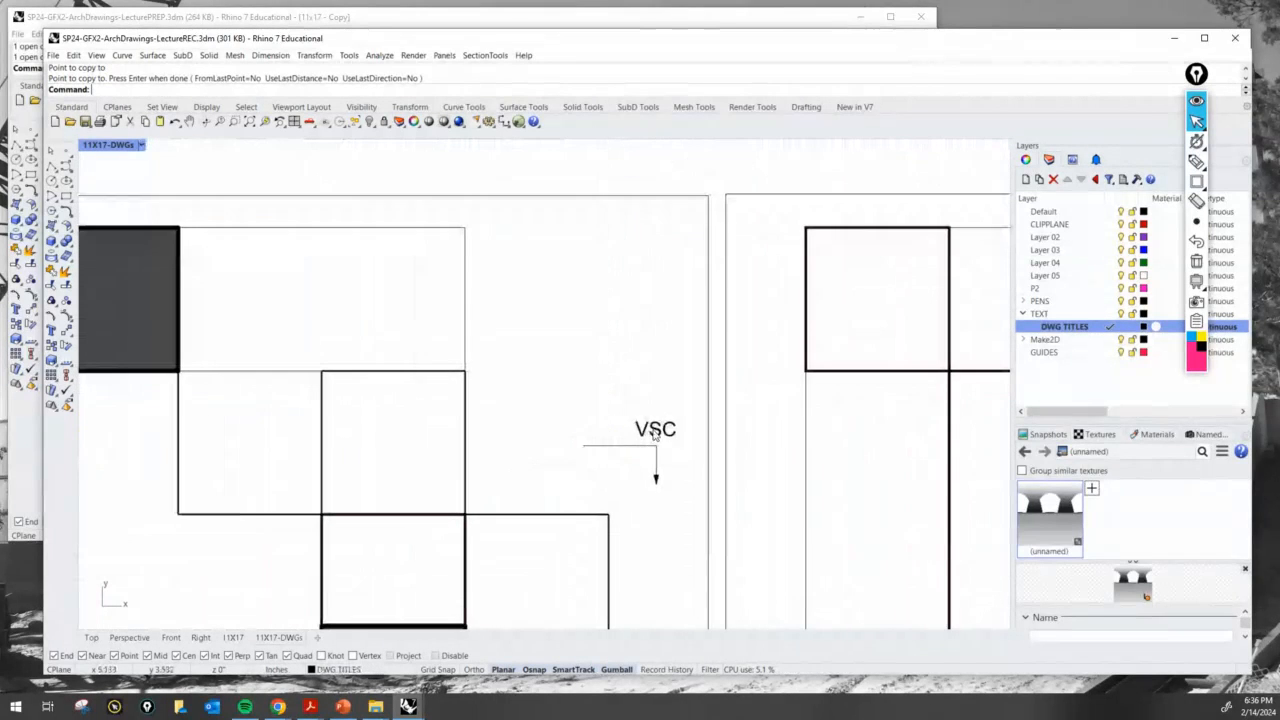
Change the text of both copied labels on the Vertical Section Cut to HSC.
{"action": "double_click", "coordinate": [655, 429]}
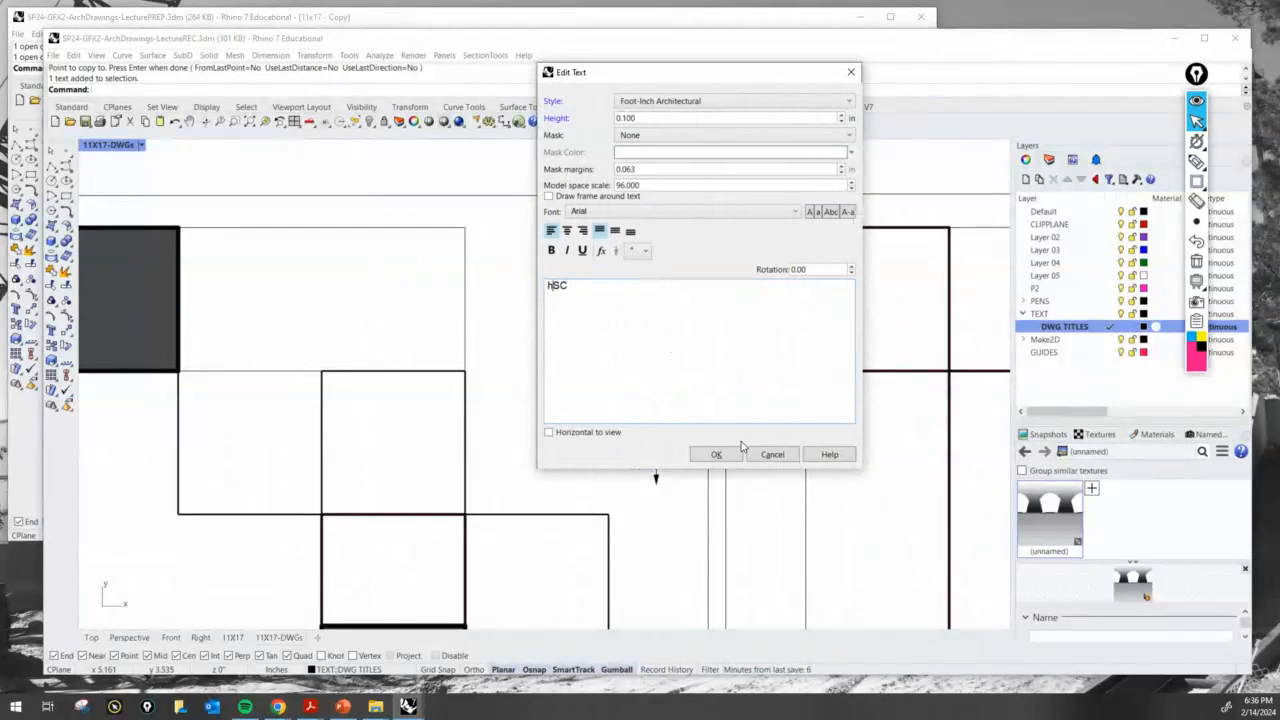
{"action": "type", "text": "H"}
{"action": "left_click", "coordinate": [771, 456]}
{"action": "scroll", "coordinate": [700, 430], "scroll_direction": "down", "scroll_amount": 3}
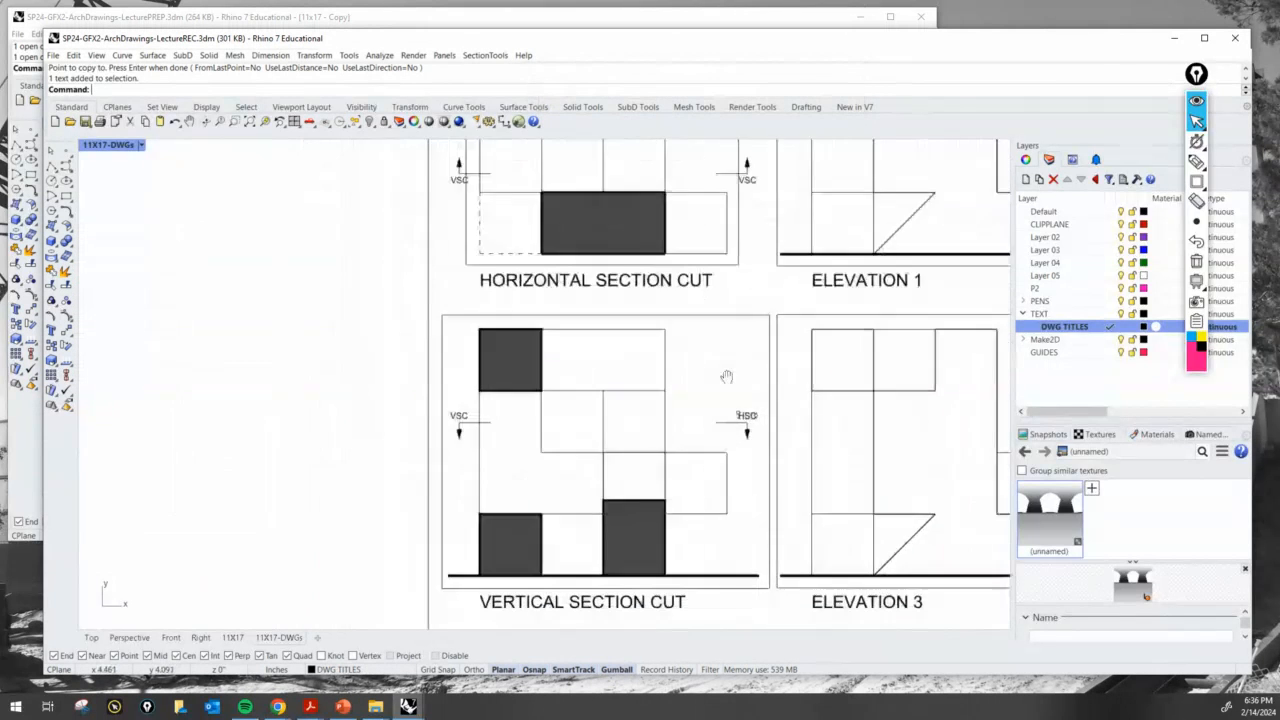
{"action": "scroll", "coordinate": [379, 451], "scroll_direction": "up", "scroll_amount": 4}
{"action": "double_click", "coordinate": [445, 396]}
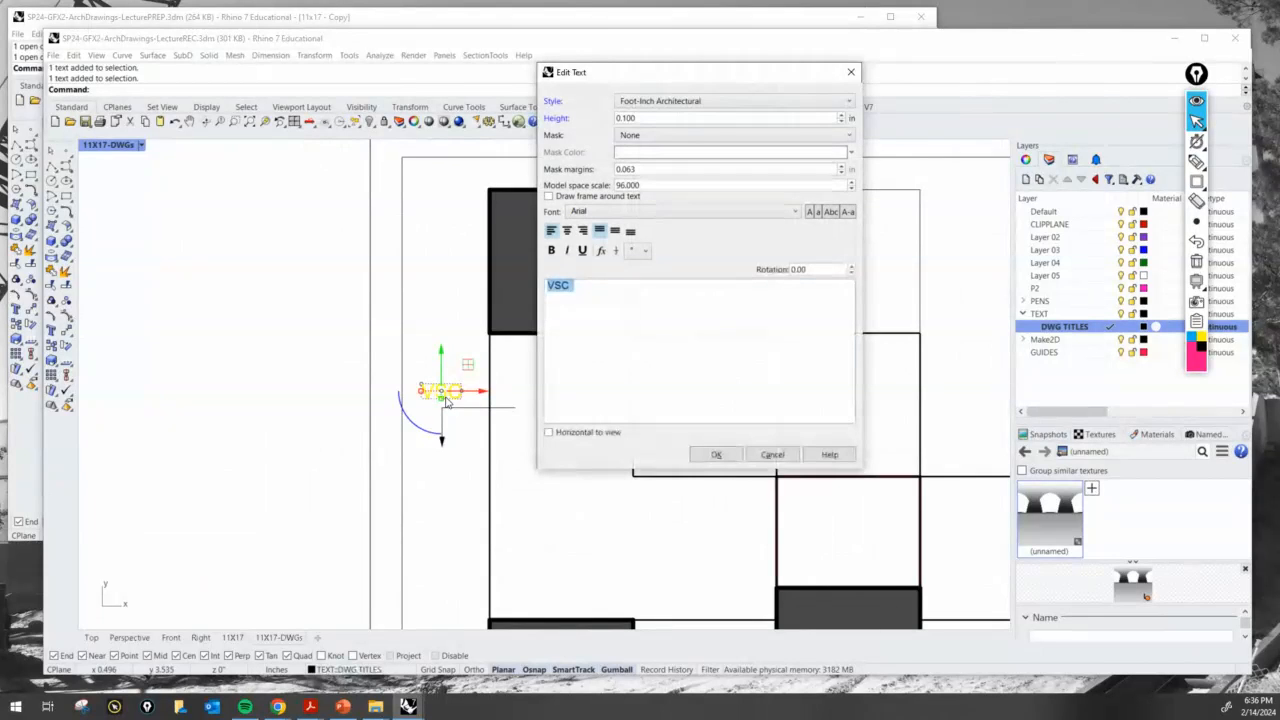
{"action": "type", "text": "HS"}
{"action": "left_click", "coordinate": [446, 399]}
{"action": "scroll", "coordinate": [444, 395], "scroll_direction": "down", "scroll_amount": 12}
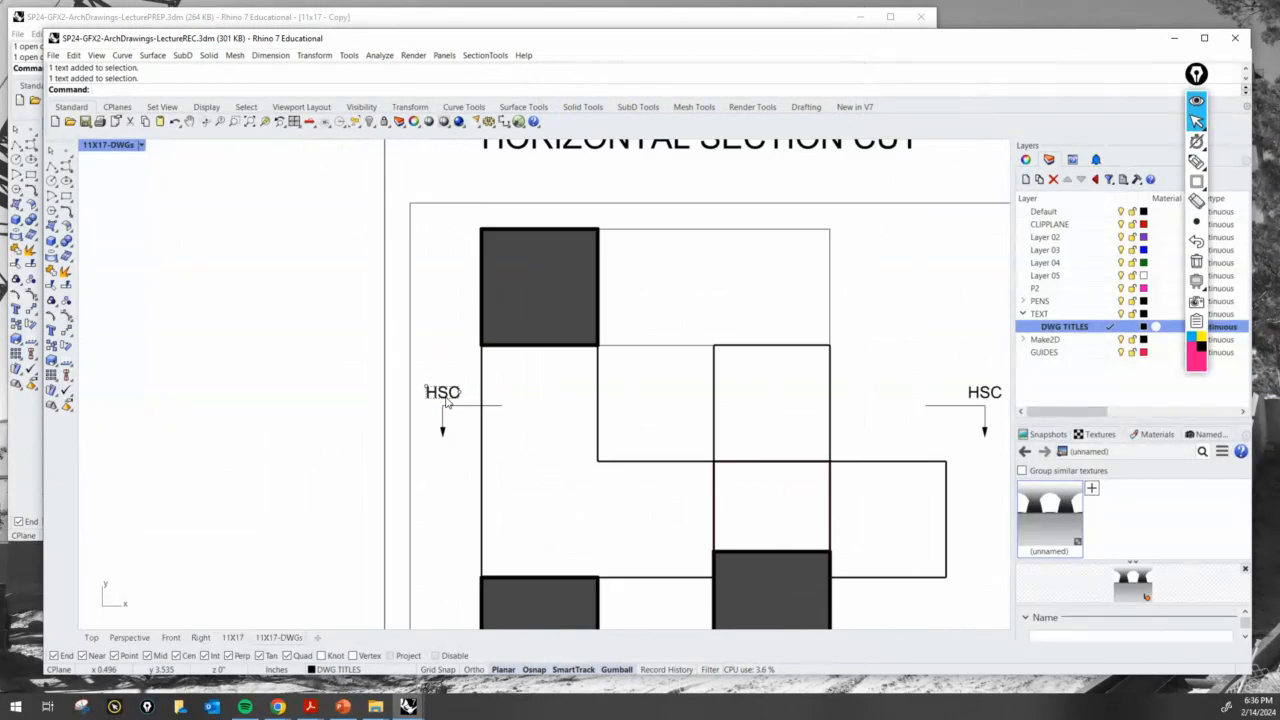
Review the section arrows and their VSC and HSC labels across the layout sheet, and save the file.
{"action": "right_click_drag", "start_coordinate": [599, 380], "coordinate": [563, 408]}
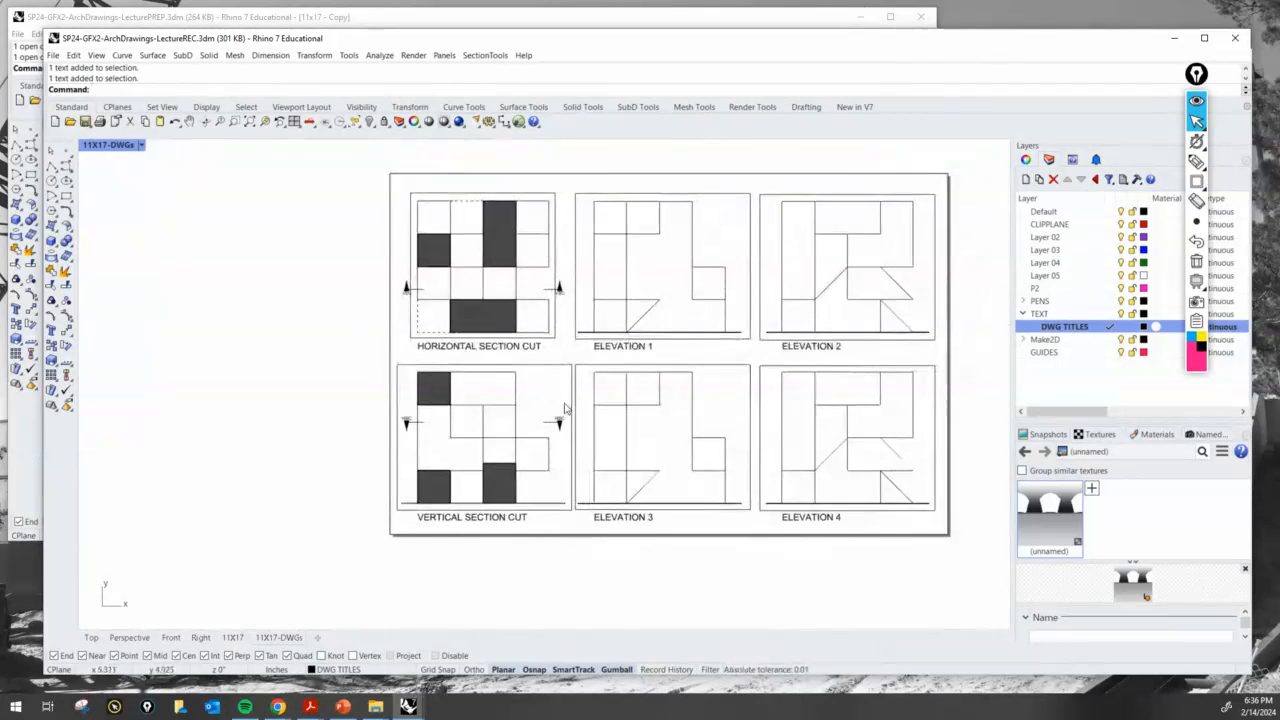
{"action": "scroll", "coordinate": [545, 420], "scroll_direction": "up", "scroll_amount": 4}
{"action": "scroll", "coordinate": [513, 494], "scroll_direction": "down", "scroll_amount": 2}
{"action": "right_click_drag", "start_coordinate": [513, 501], "coordinate": [525, 473]}
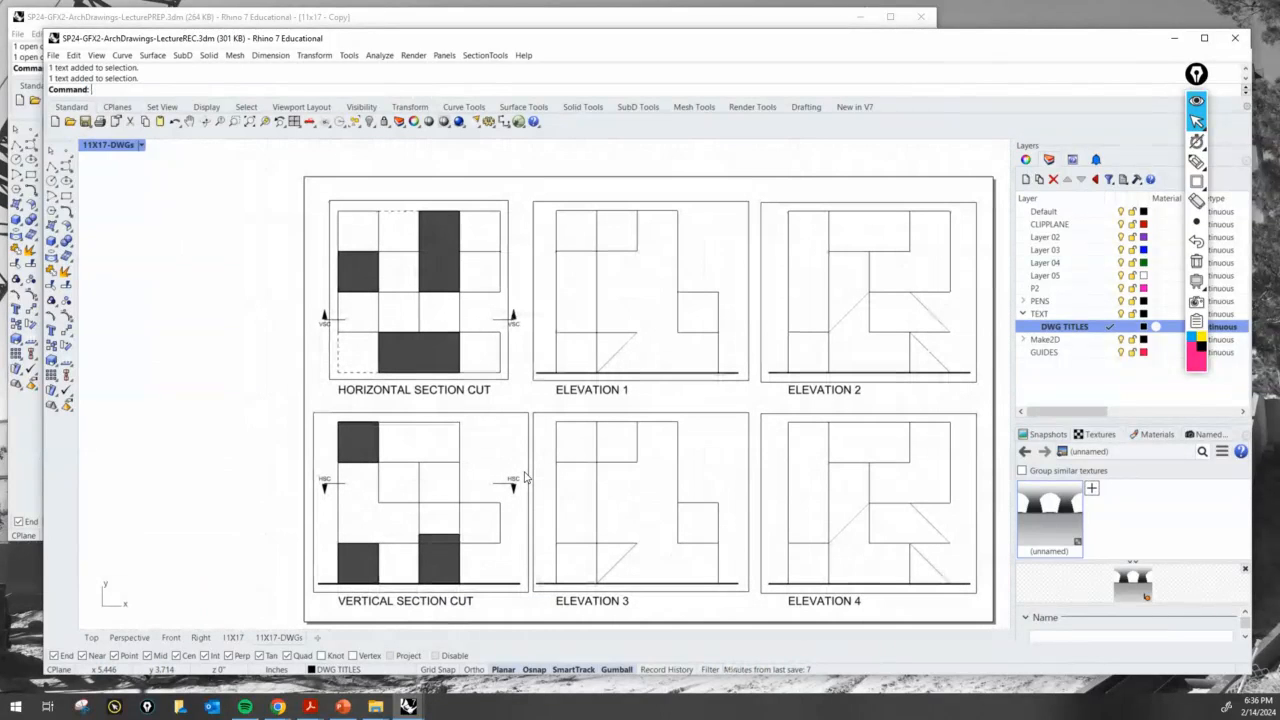
{"action": "scroll", "coordinate": [437, 350], "scroll_direction": "up", "scroll_amount": 2}
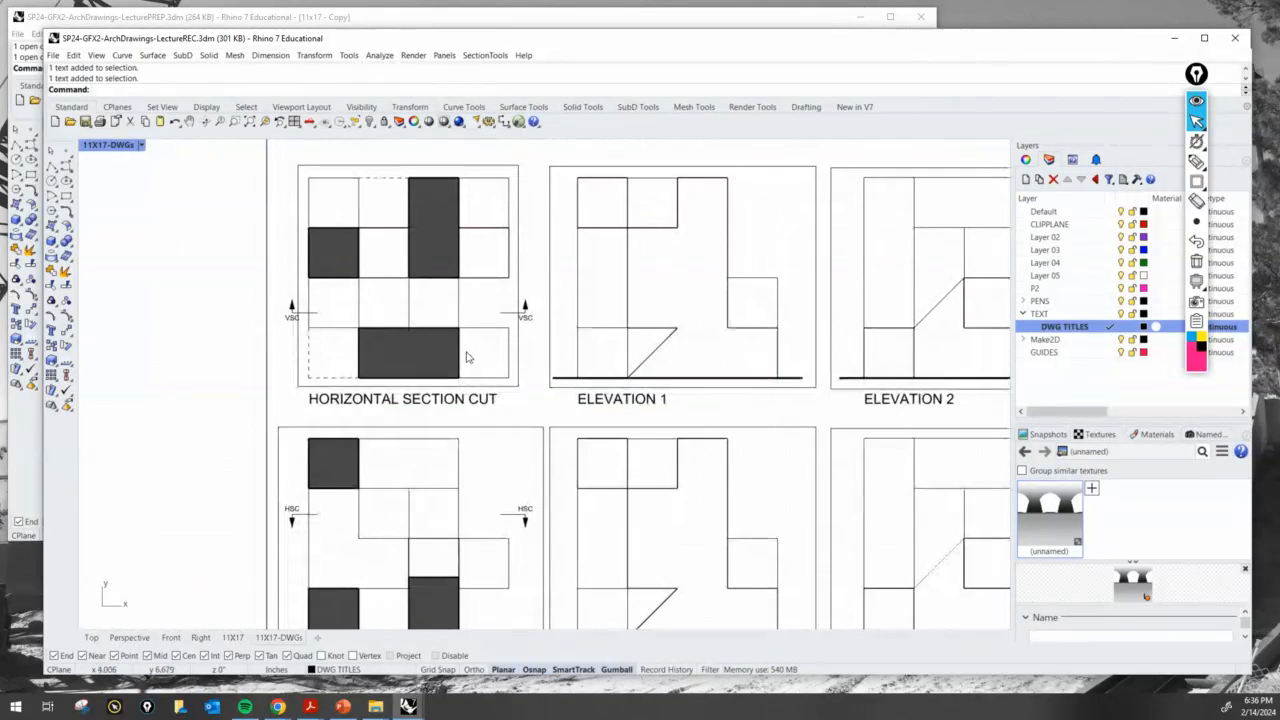
{"action": "right_click_drag", "start_coordinate": [470, 352], "coordinate": [446, 343]}
{"action": "scroll", "coordinate": [422, 372], "scroll_direction": "down", "scroll_amount": 3}
{"action": "scroll", "coordinate": [435, 370], "scroll_direction": "up", "scroll_amount": 5}
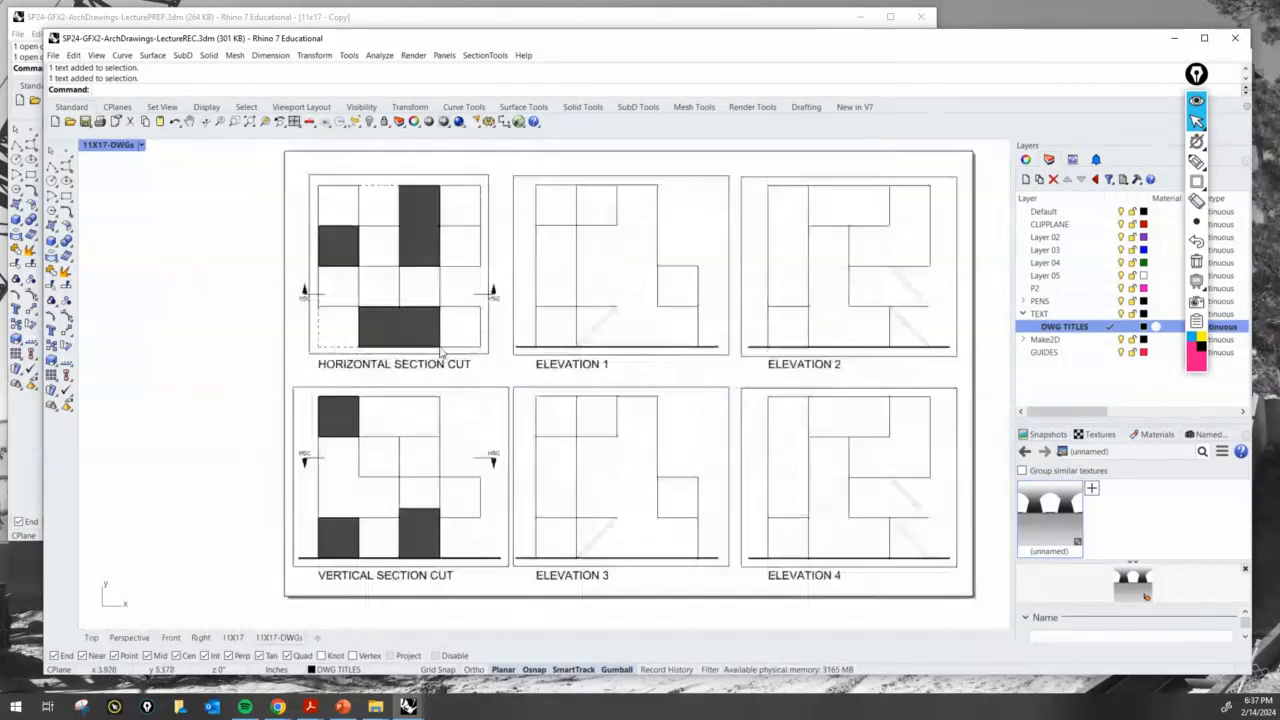
{"action": "right_click_drag", "start_coordinate": [435, 378], "coordinate": [520, 363]}
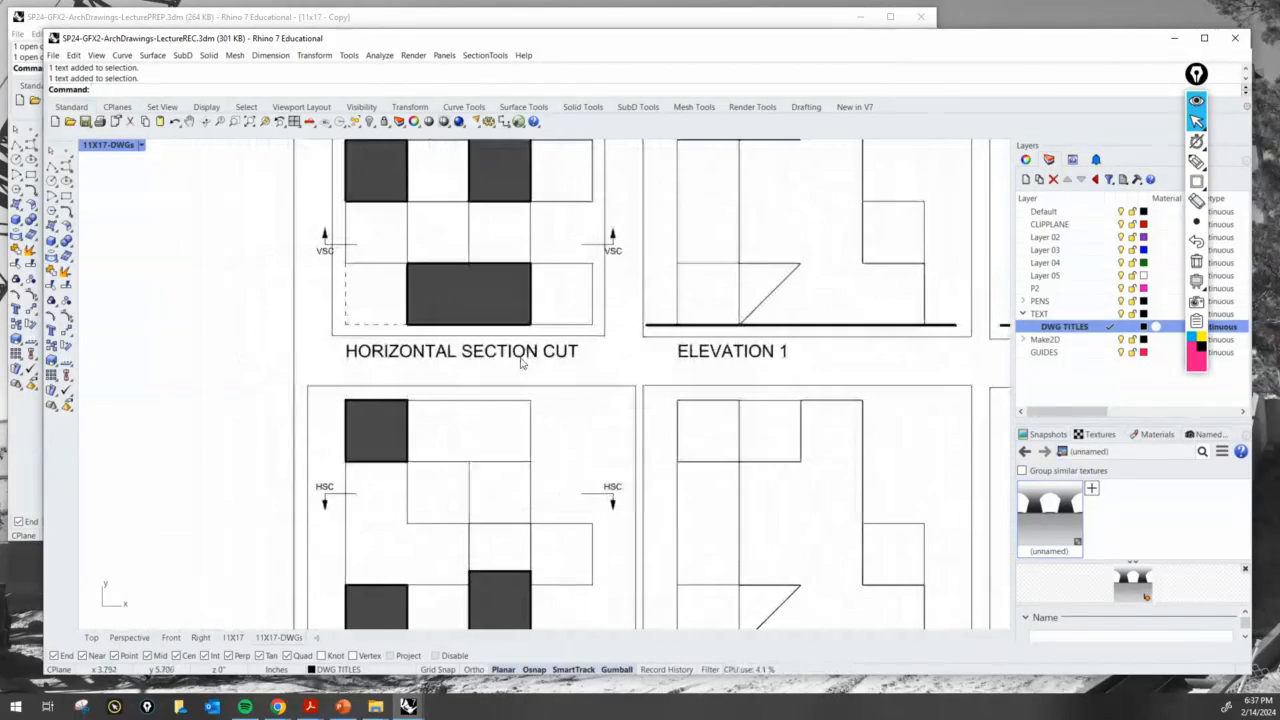
{"action": "scroll", "coordinate": [502, 361], "scroll_direction": "down", "scroll_amount": 5}
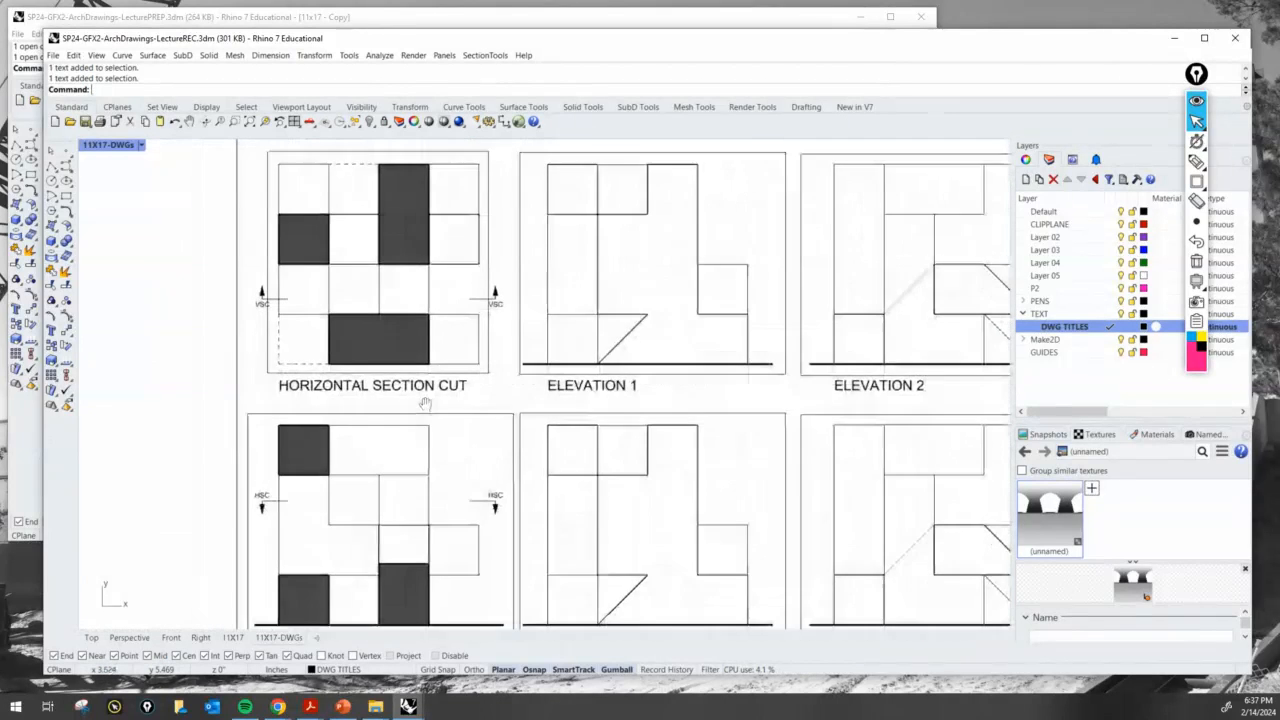
{"action": "right_click_drag", "start_coordinate": [392, 370], "coordinate": [382, 393]}
{"action": "scroll", "coordinate": [227, 254], "scroll_direction": "up", "scroll_amount": 2}
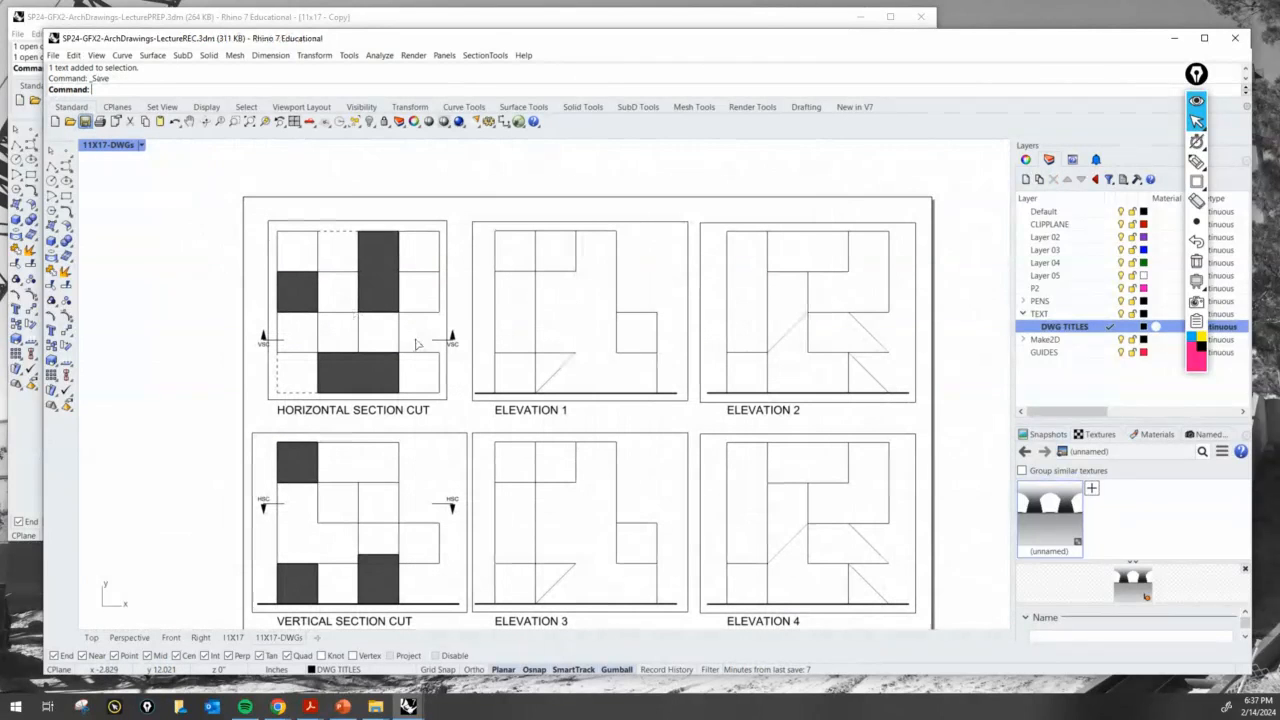
Draw a short diagonal line across the detail frame's lower edge, just above the Horizontal Section Cut title.
{"action": "right_click_drag", "start_coordinate": [462, 382], "coordinate": [441, 349]}
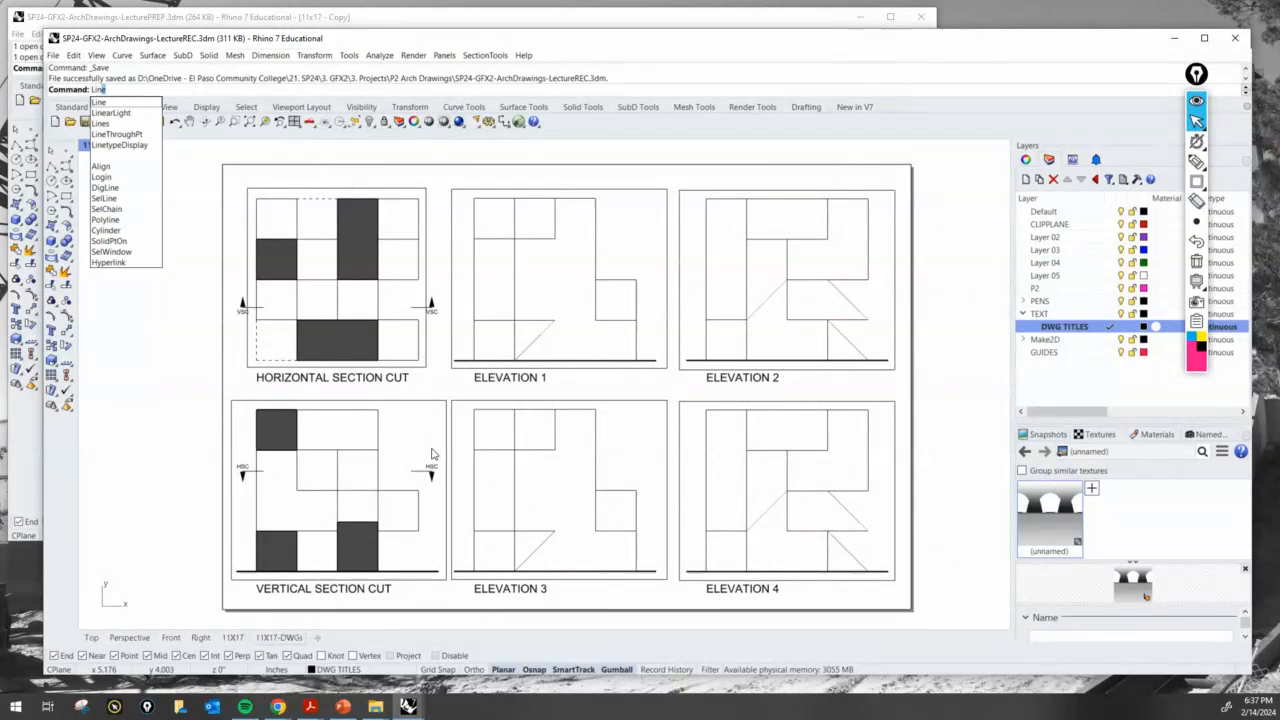
{"action": "key", "text": "Return"}
{"action": "scroll", "coordinate": [423, 443], "scroll_direction": "up", "scroll_amount": 8}
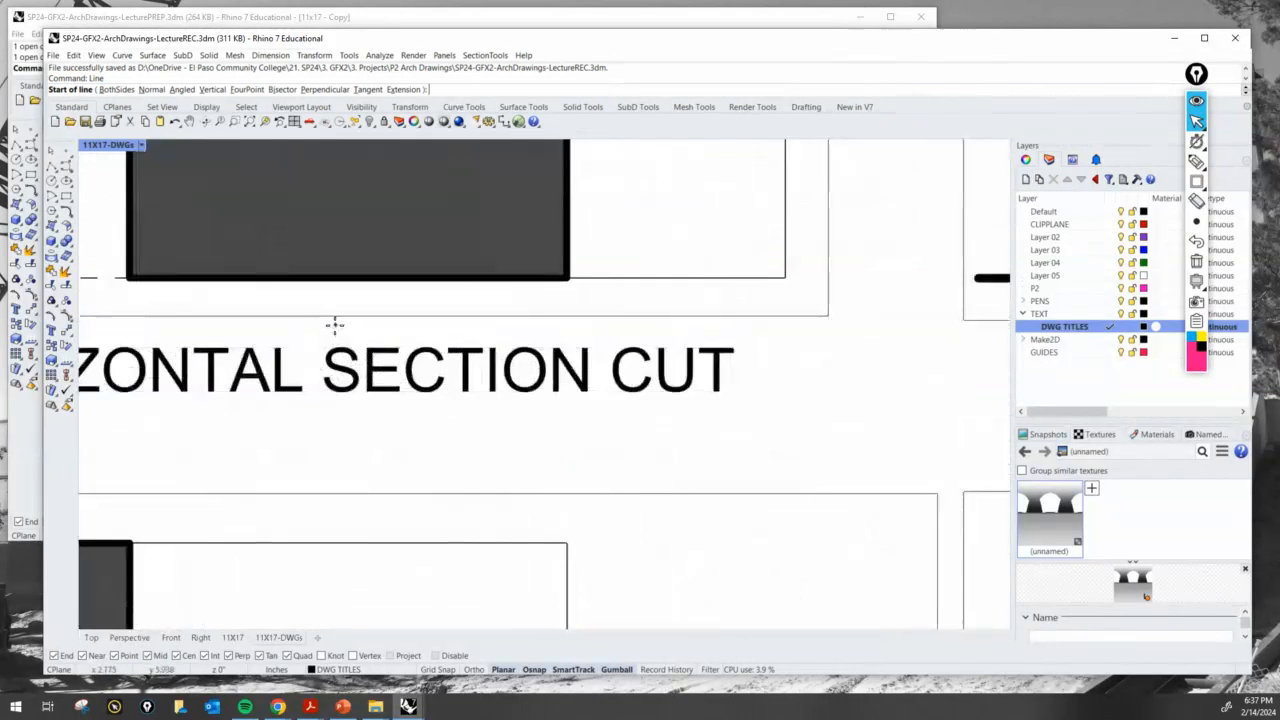
{"action": "scroll", "coordinate": [530, 381], "scroll_direction": "up", "scroll_amount": 2}
{"action": "left_click", "coordinate": [530, 377]}
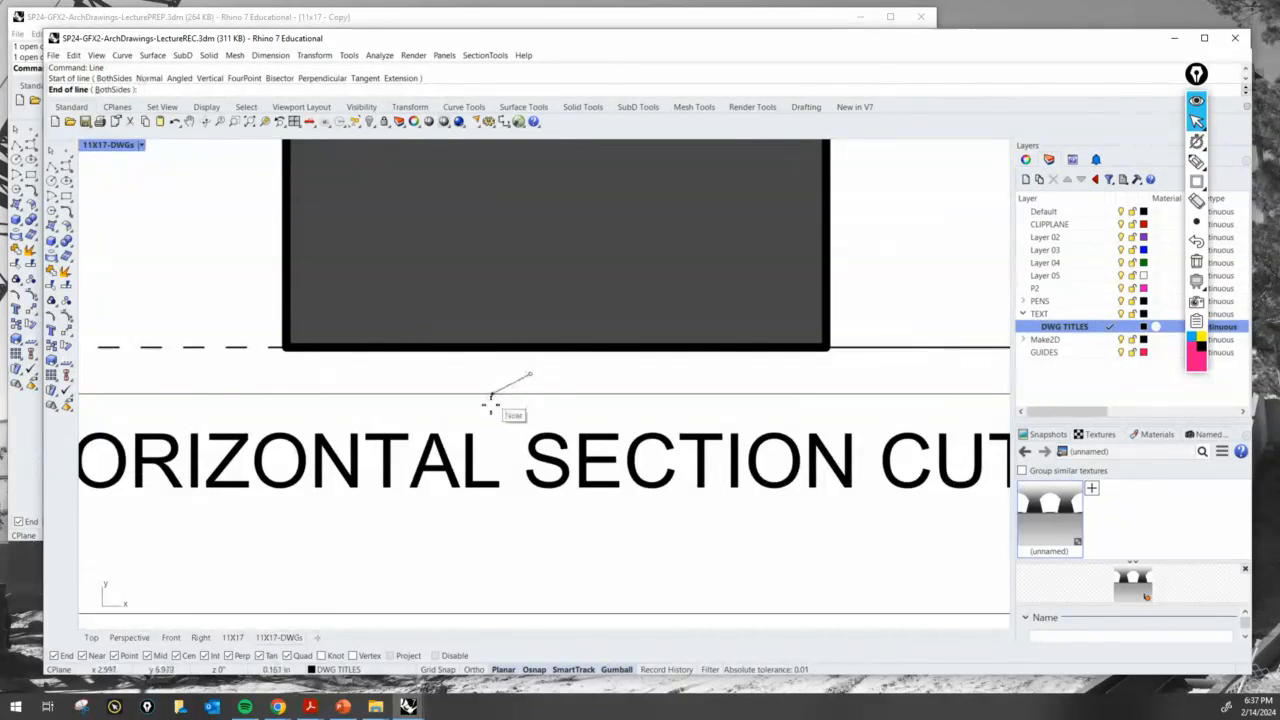
{"action": "scroll", "coordinate": [491, 404], "scroll_direction": "up", "scroll_amount": 2}
{"action": "left_click", "coordinate": [491, 404]}
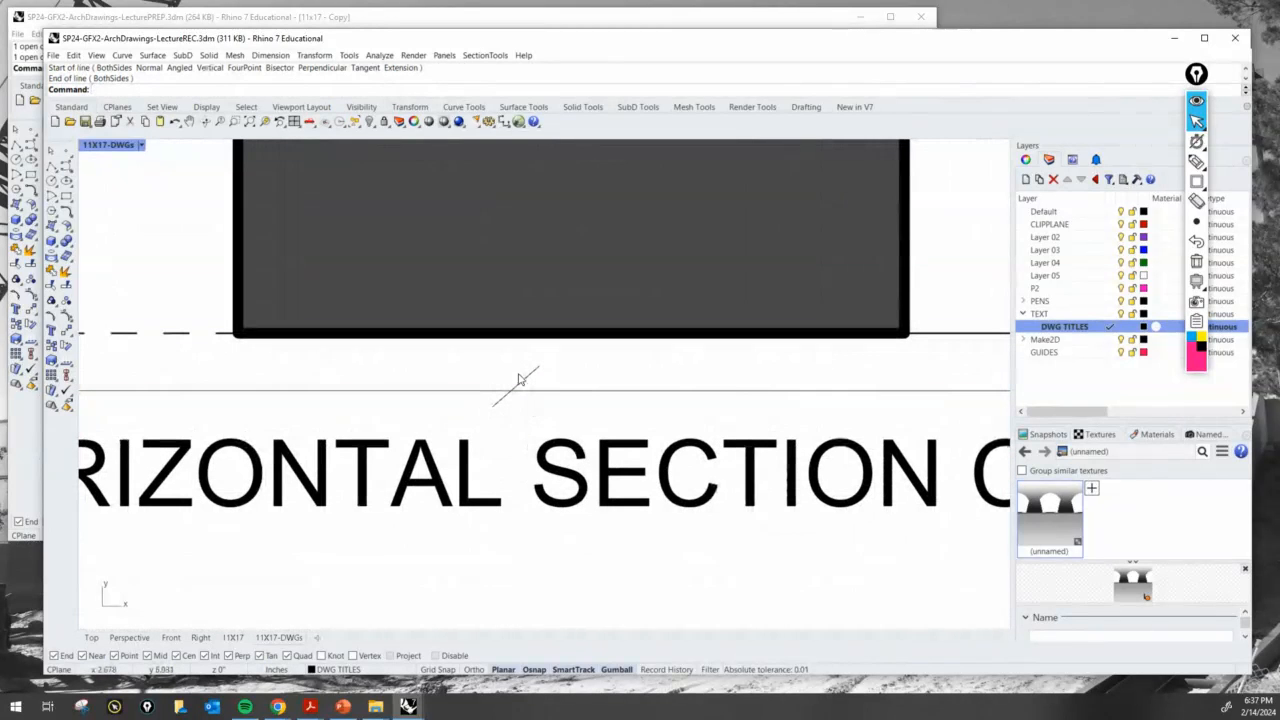
Mirror a copy of the short diagonal line across a vertical axis through its upper end to form a peak.
{"action": "type", "text": "Mirror"}
{"action": "key", "text": "Return"}
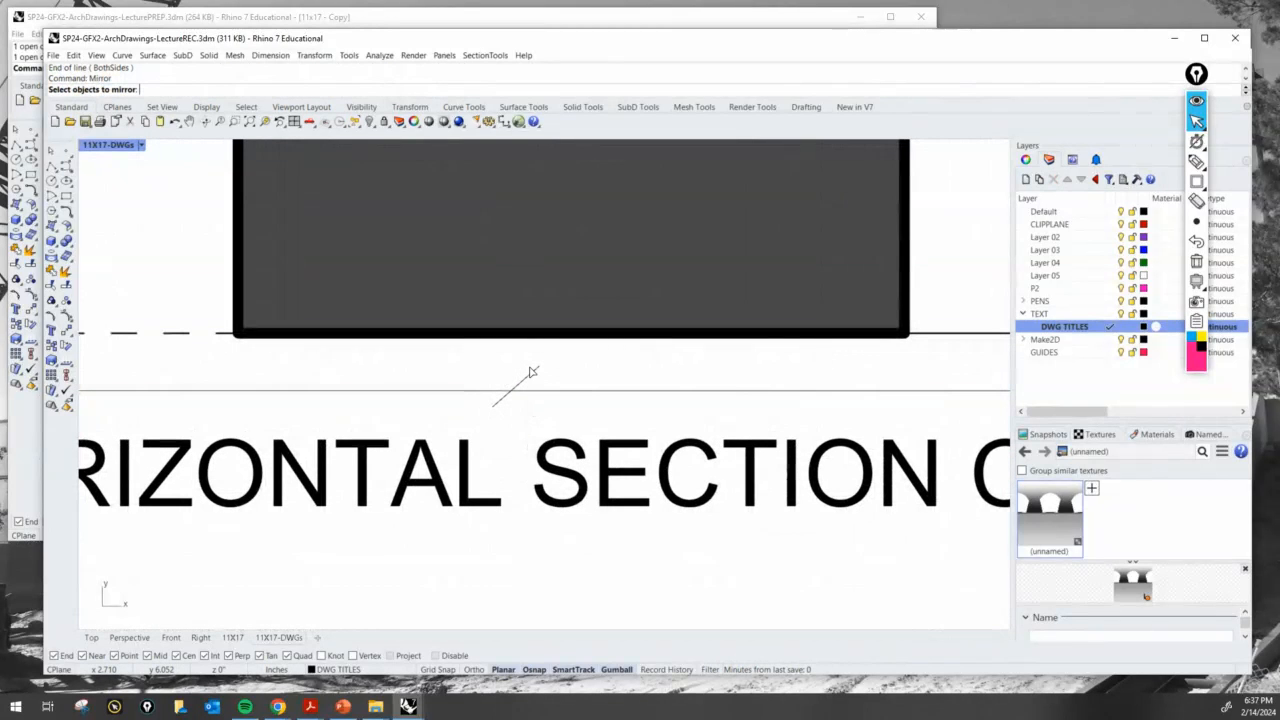
{"action": "left_click", "coordinate": [532, 373]}
{"action": "key", "text": "Return"}
{"action": "left_click", "coordinate": [537, 369]}
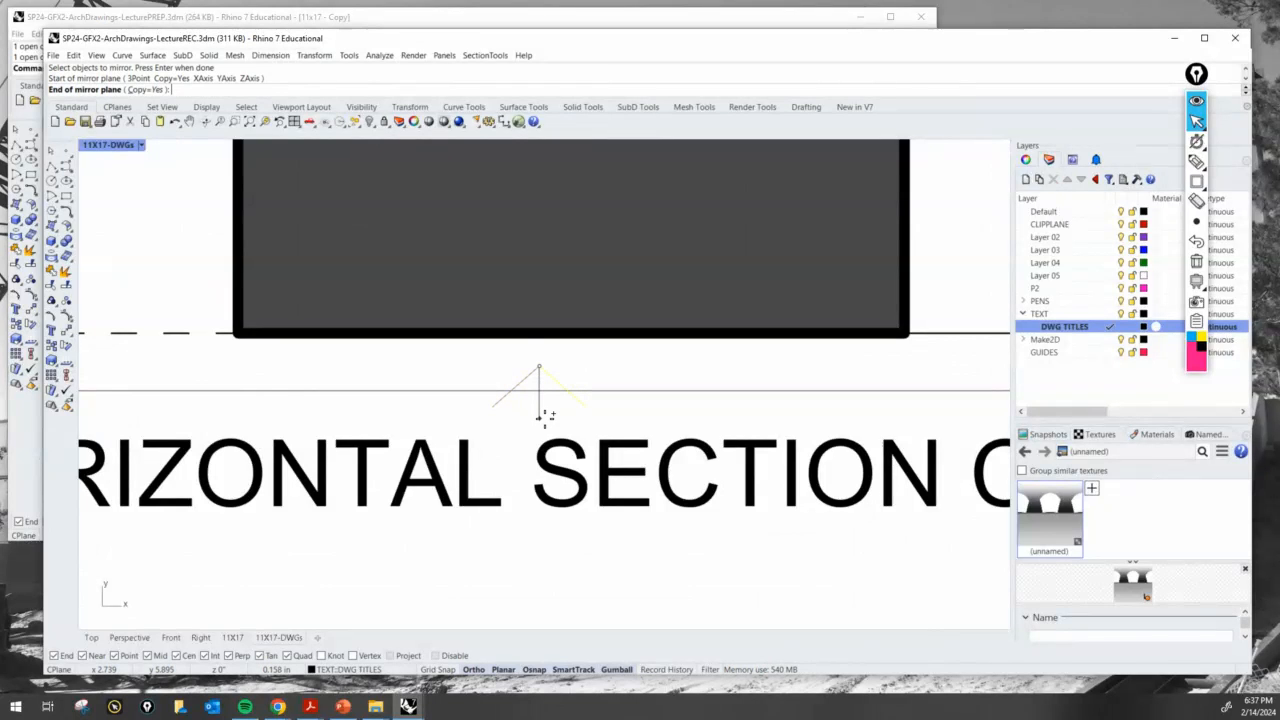
{"action": "left_click", "coordinate": [545, 424]}
Close the peak into a triangle with a horizontal line joining its two lower ends.
{"action": "key", "text": "Return"}
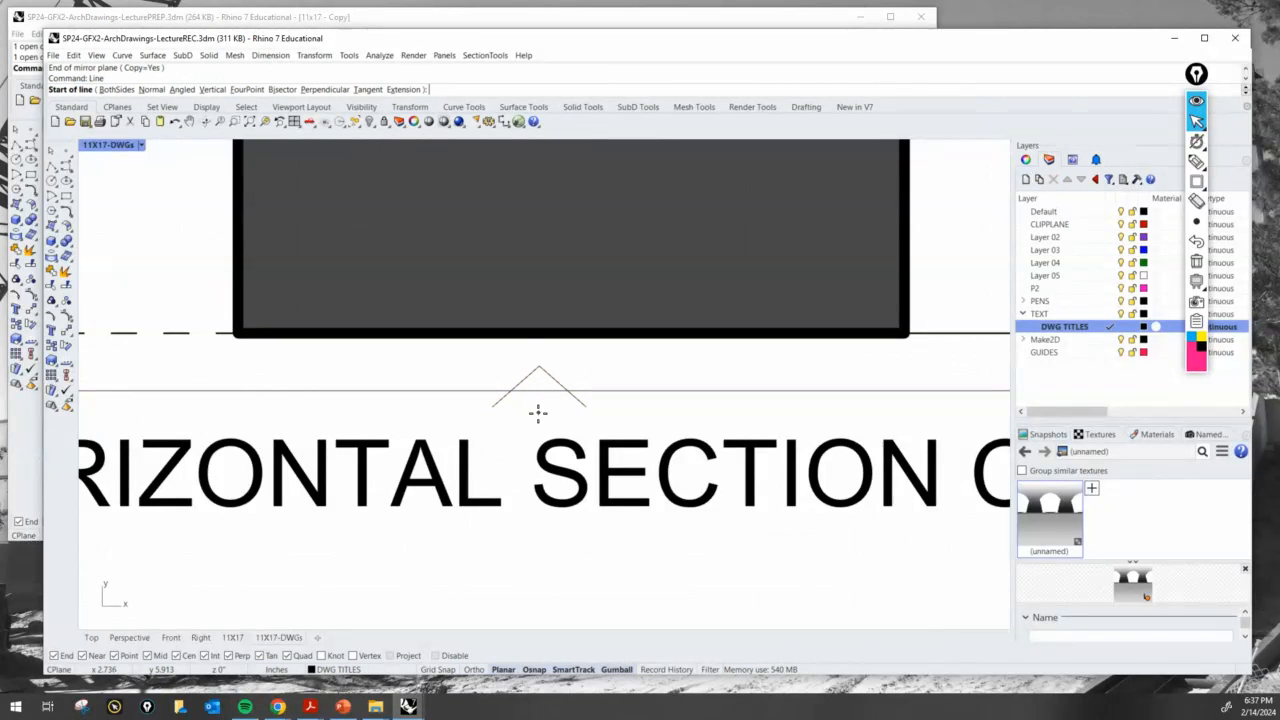
{"action": "left_click", "coordinate": [494, 408]}
{"action": "left_click", "coordinate": [584, 407]}
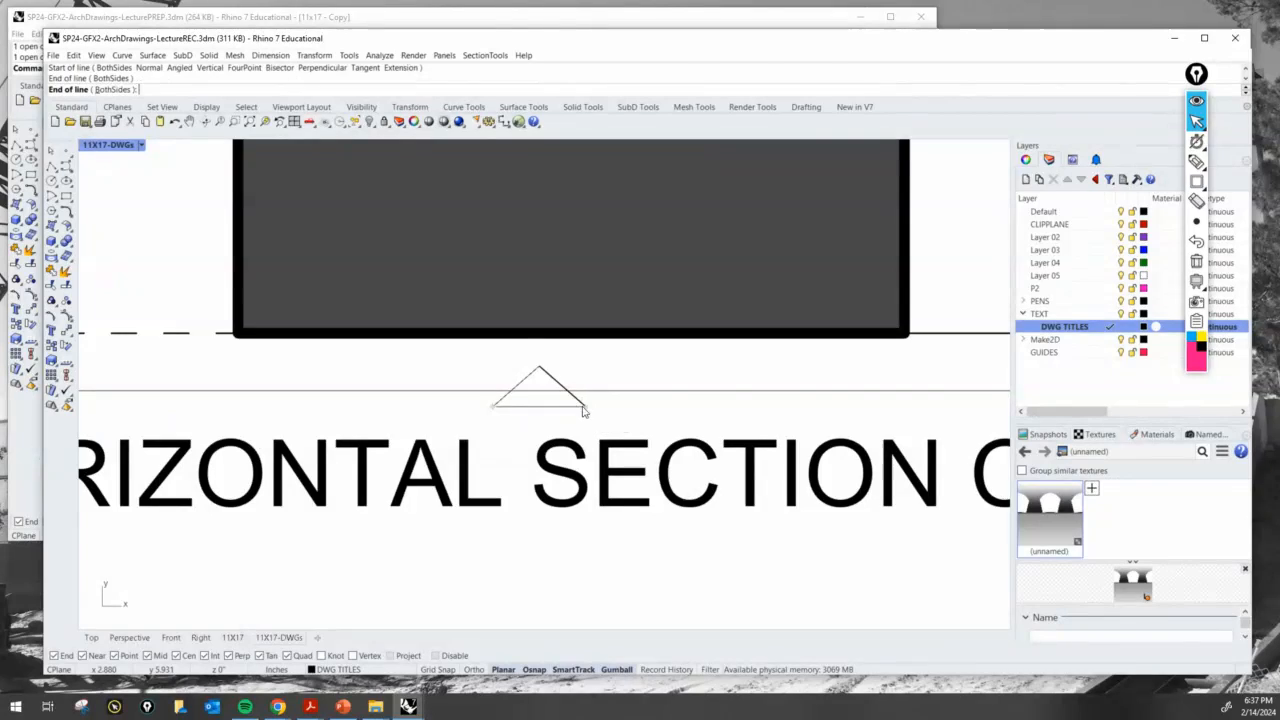
Fill the small triangle above the Horizontal Section Cut title with a Solid hatch.
{"action": "scroll", "coordinate": [565, 385], "scroll_direction": "up", "scroll_amount": 1}
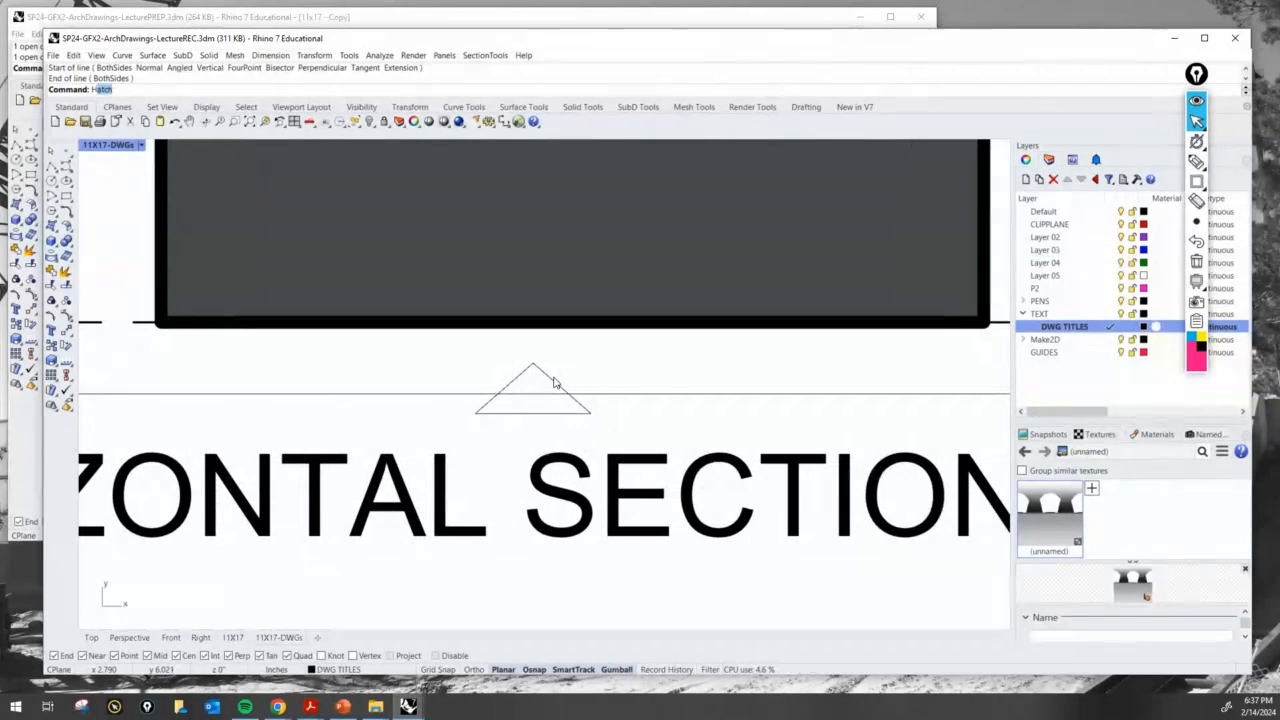
{"action": "key", "text": "Return"}
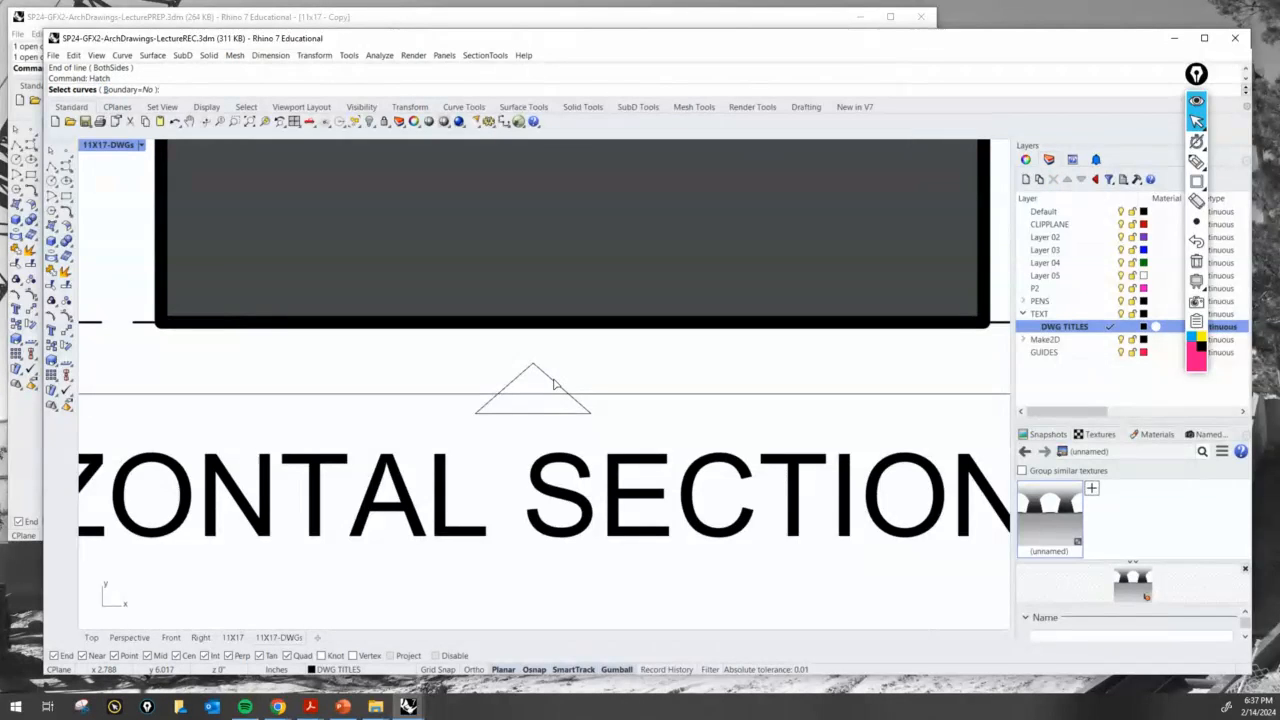
{"action": "left_click", "coordinate": [555, 383]}
{"action": "left_click", "coordinate": [532, 412]}
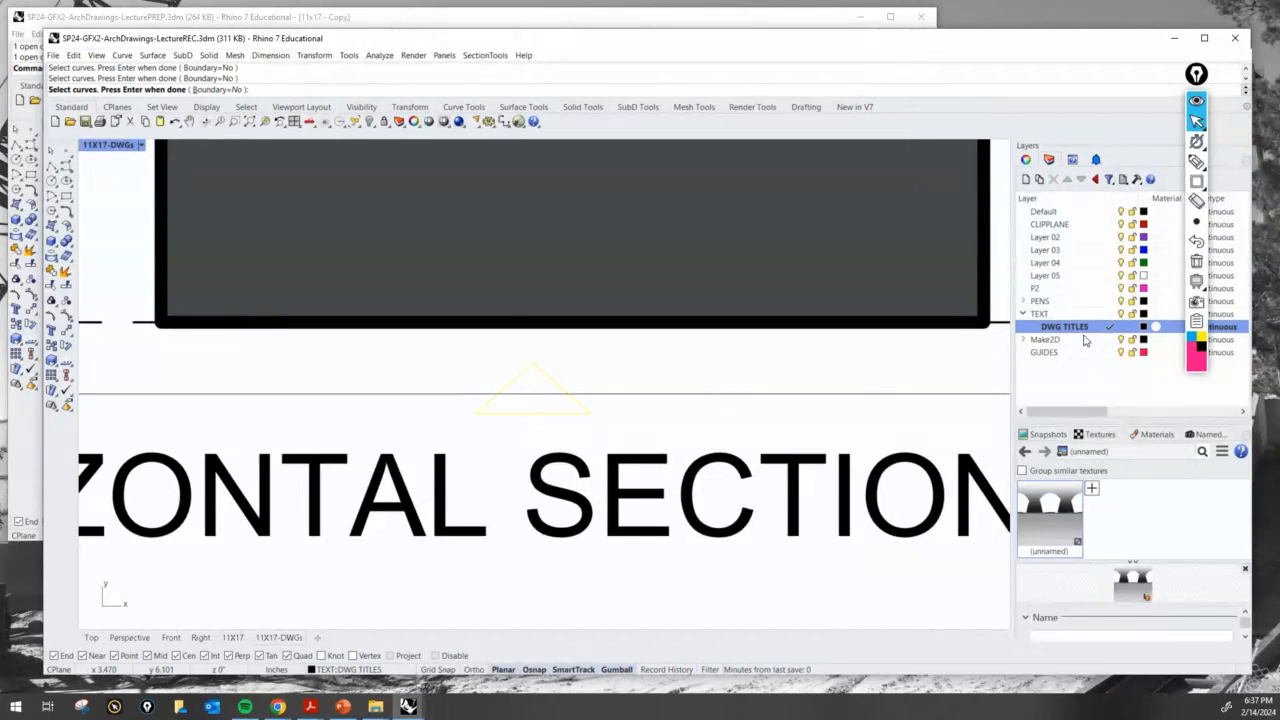
{"action": "key", "text": "Return"}
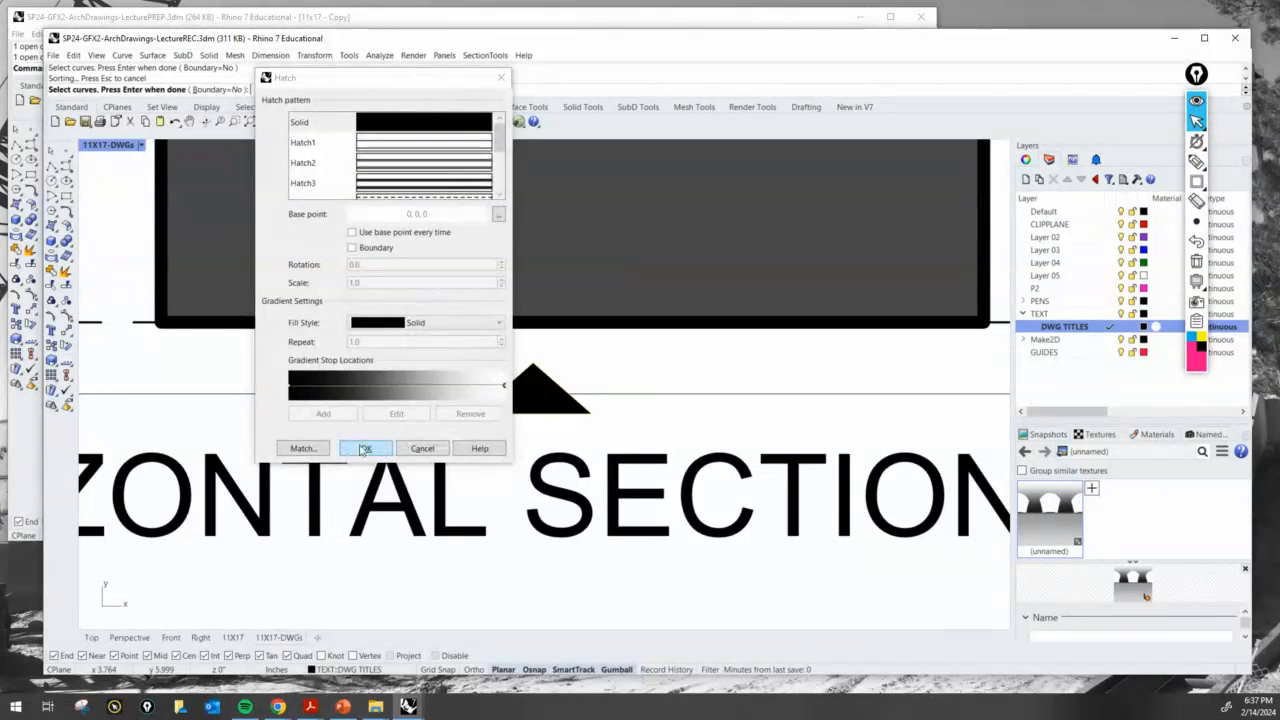
{"action": "left_click", "coordinate": [354, 450]}
Try the triangle's solid hatch on the FILL layer, and undo the layer change.
{"action": "left_click", "coordinate": [518, 408]}
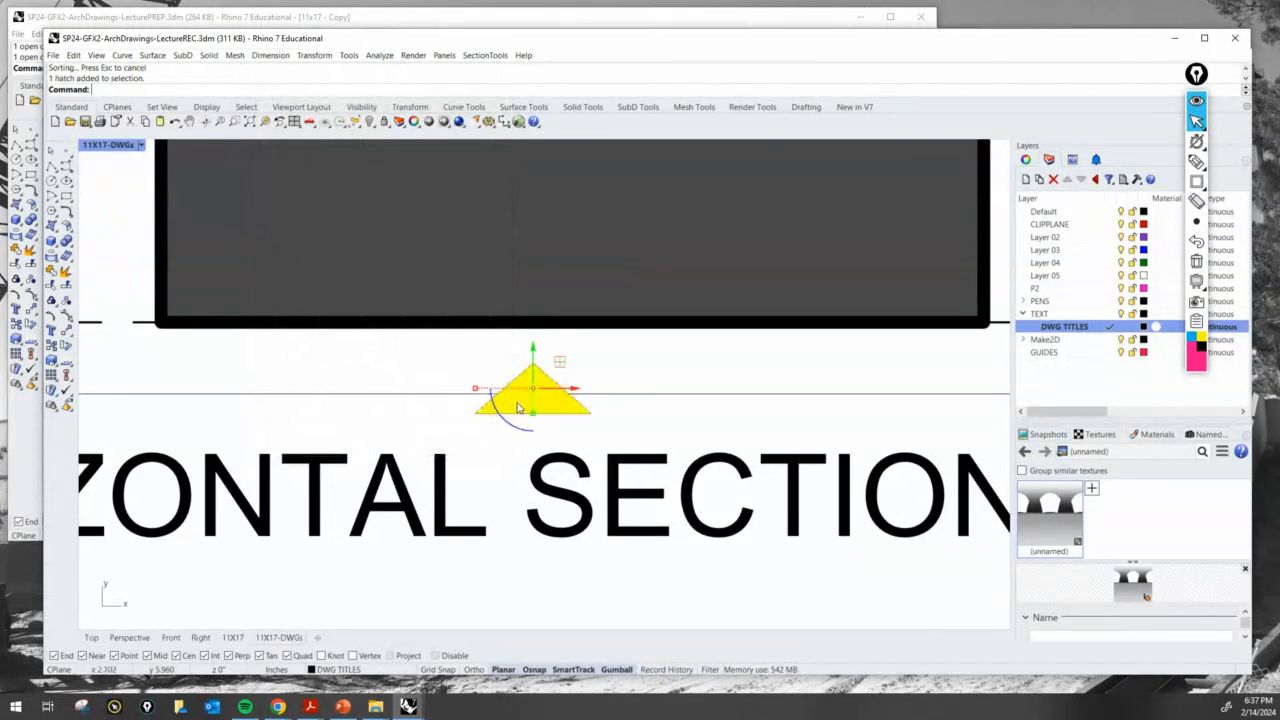
{"action": "left_click", "coordinate": [368, 670]}
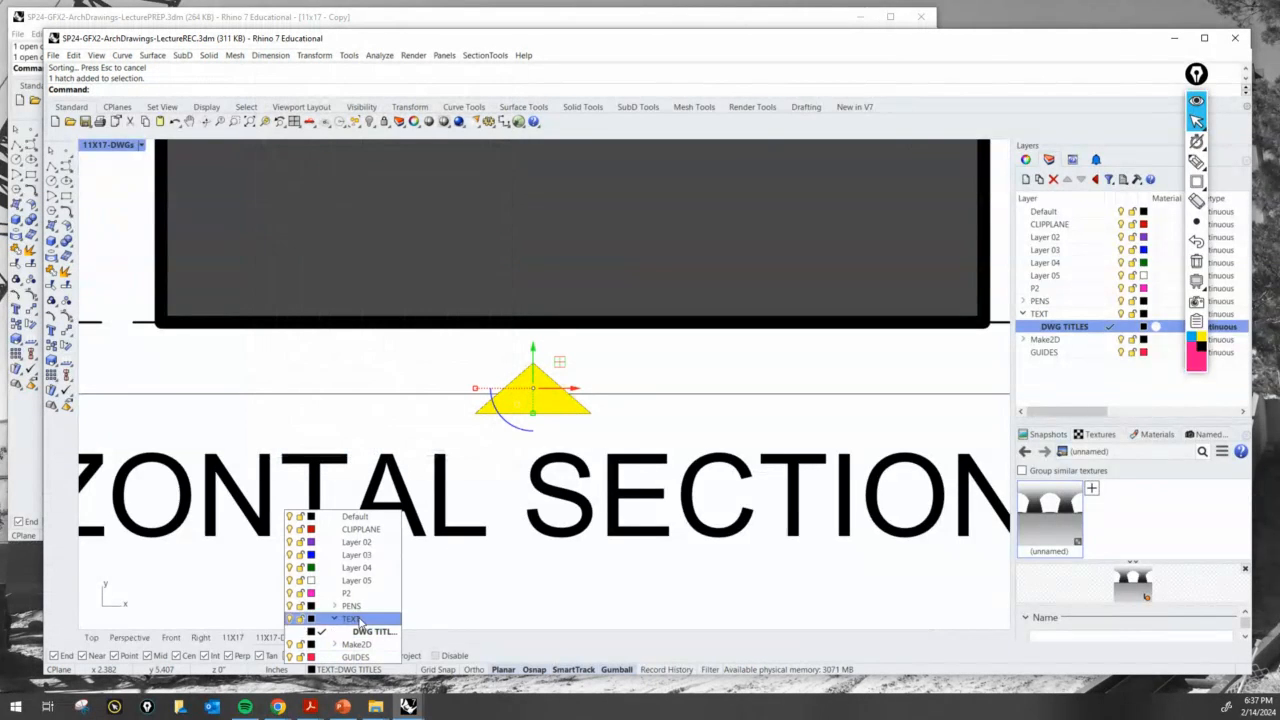
{"action": "left_click", "coordinate": [334, 606]}
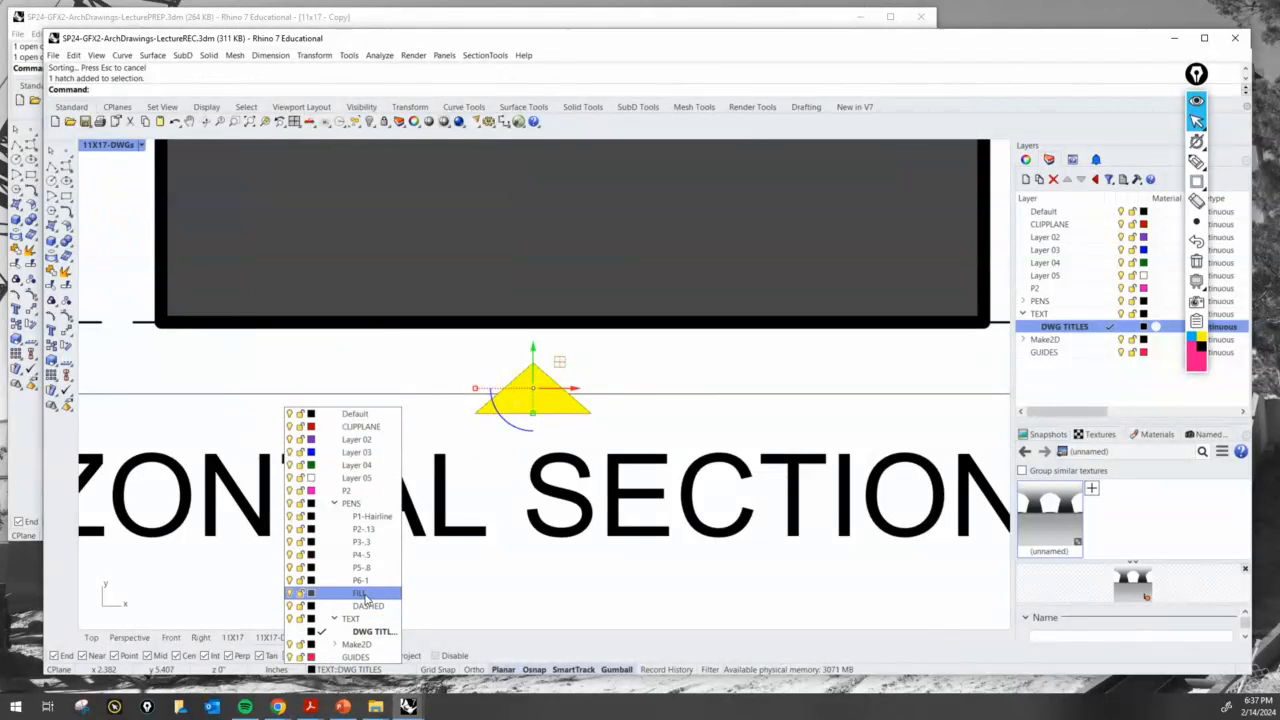
{"action": "left_click", "coordinate": [360, 593]}
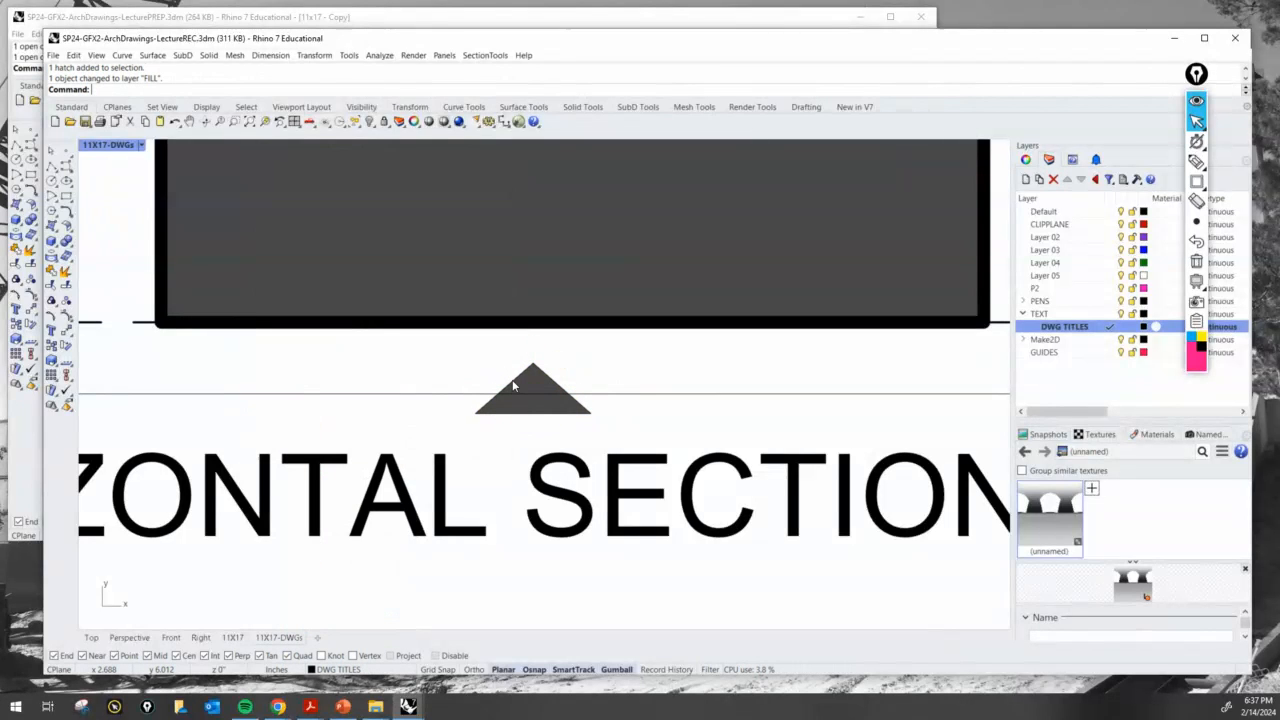
{"action": "key", "text": "Escape"}
{"action": "key", "text": "ctrl+z"}
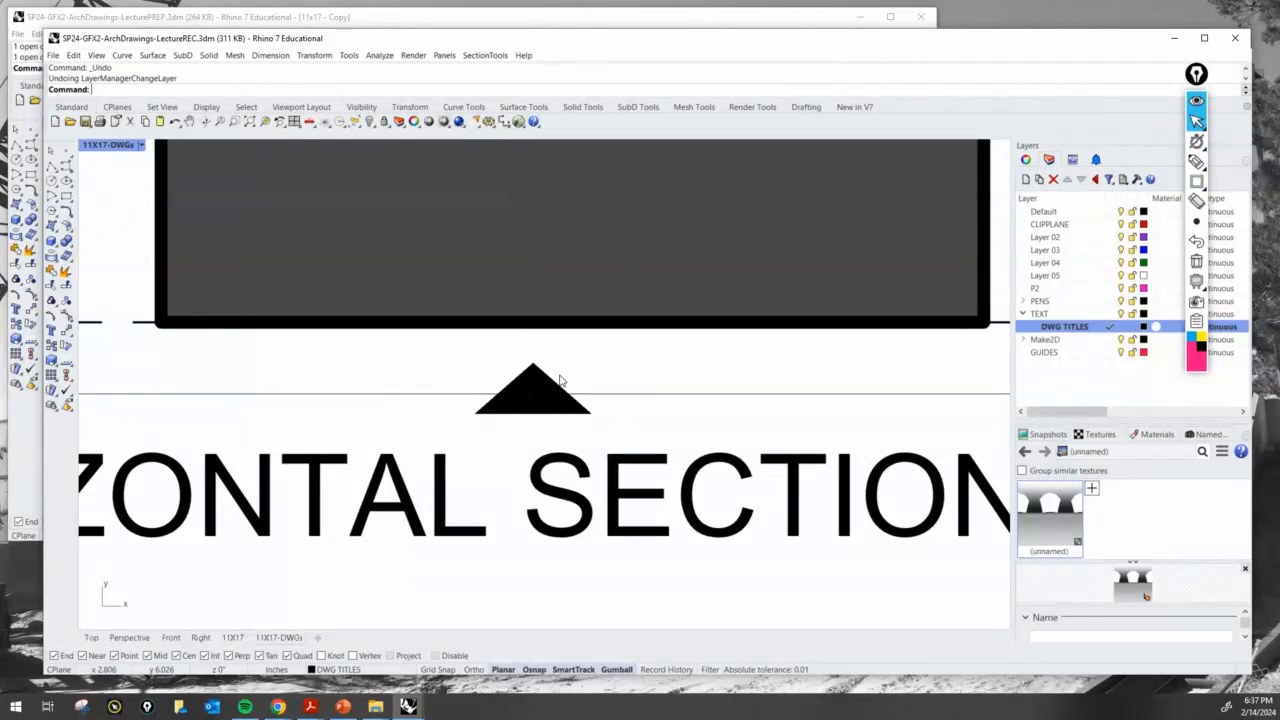
{"action": "left_click", "coordinate": [532, 398]}
{"action": "left_click", "coordinate": [534, 389]}
{"action": "left_click", "coordinate": [535, 389]}
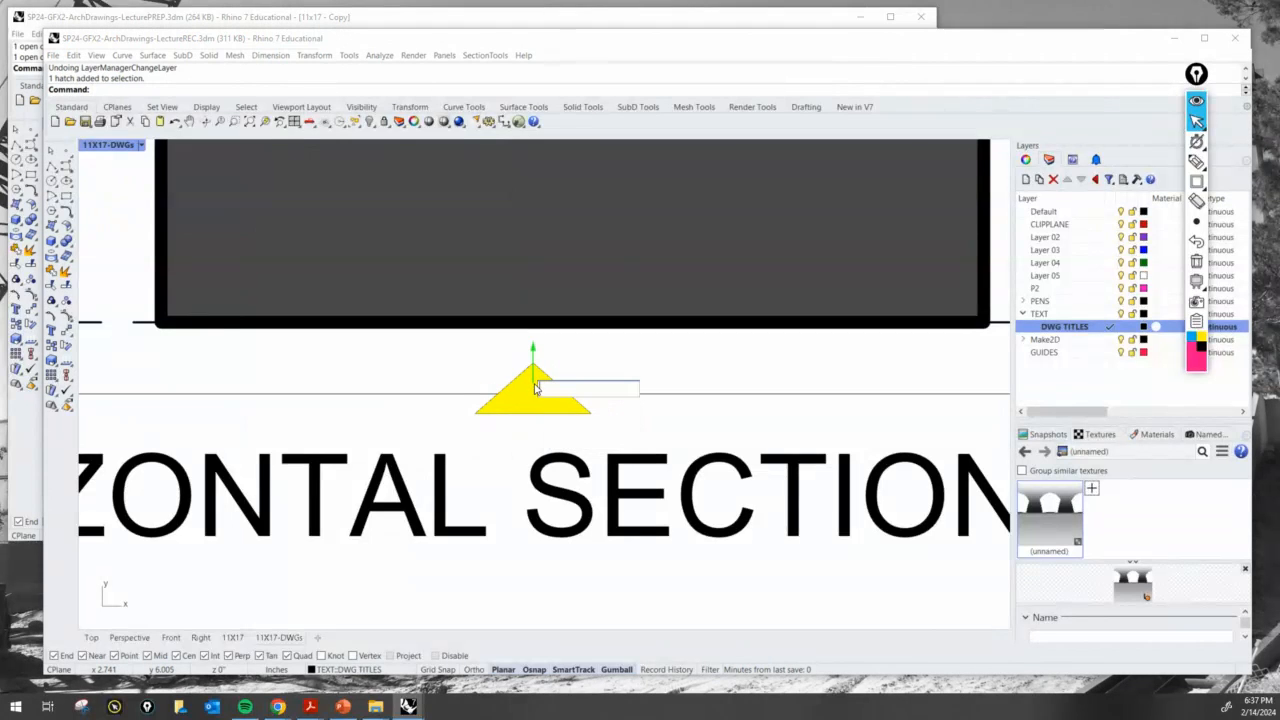
{"action": "left_click", "coordinate": [580, 372]}
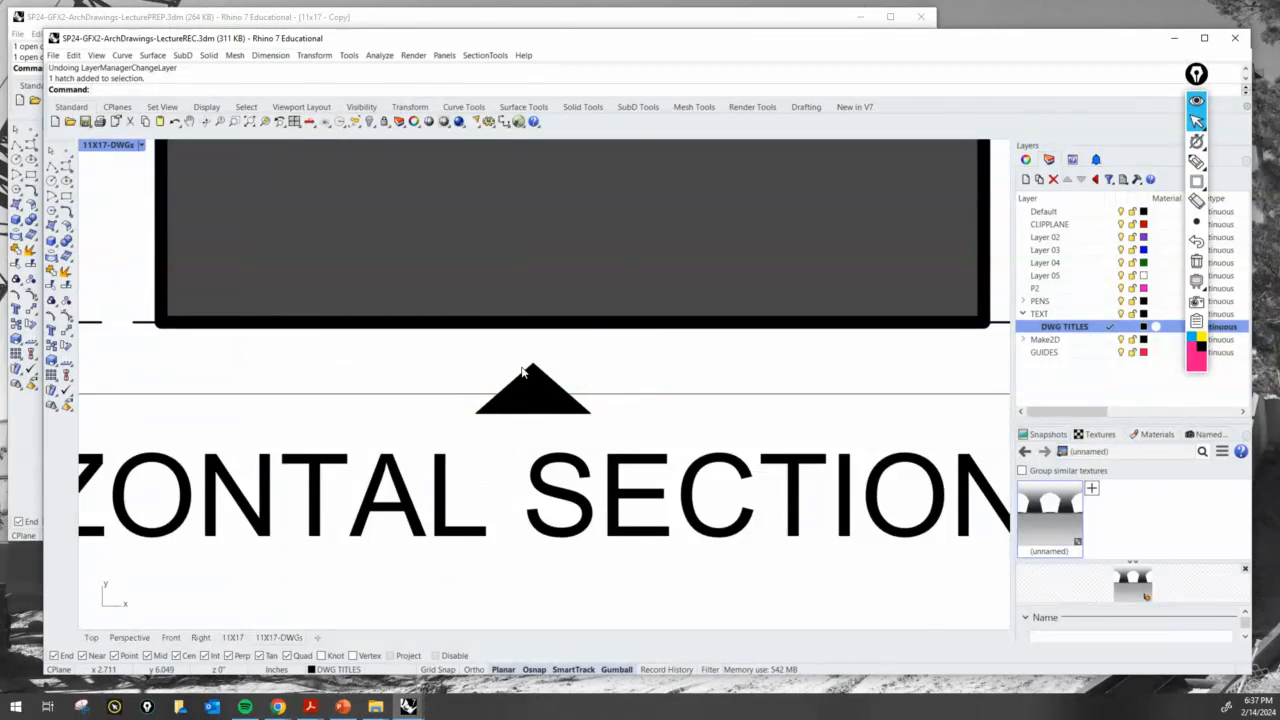
Move all six drawing titles slightly downward together to leave more space beneath the drawings.
{"action": "scroll", "coordinate": [522, 372], "scroll_direction": "down", "scroll_amount": 10}
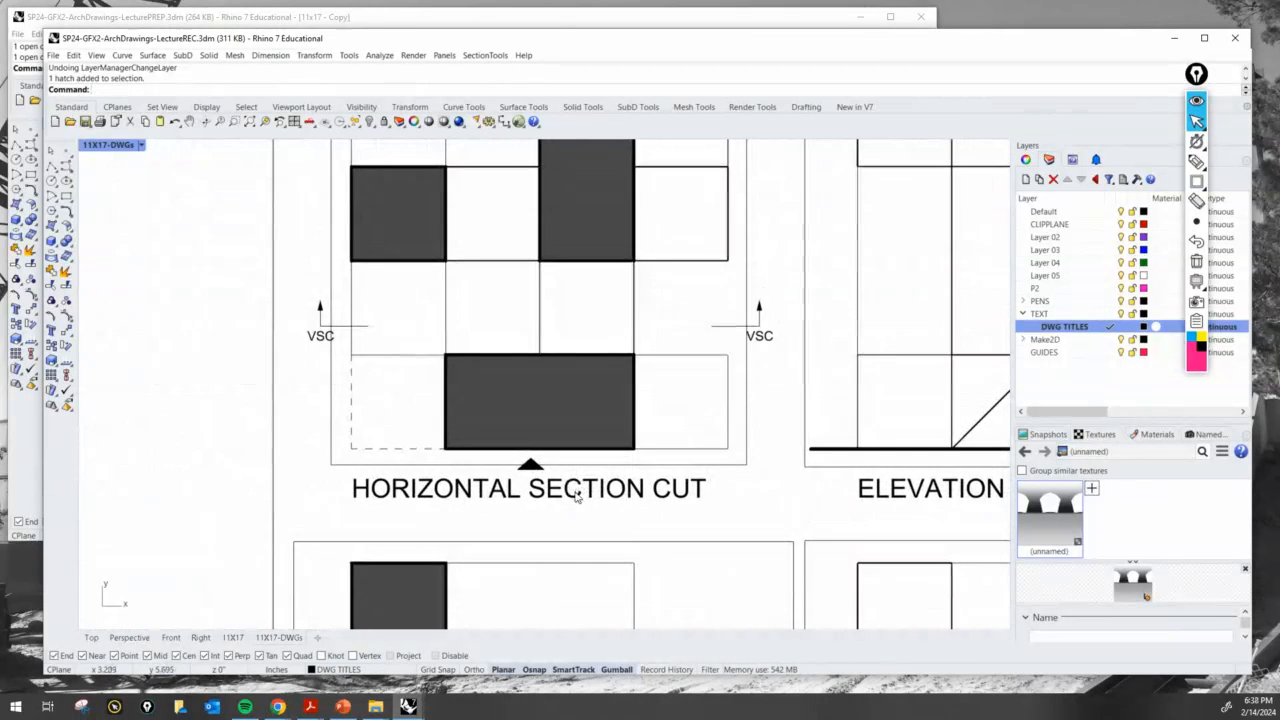
{"action": "scroll", "coordinate": [576, 497], "scroll_direction": "down", "scroll_amount": 8}
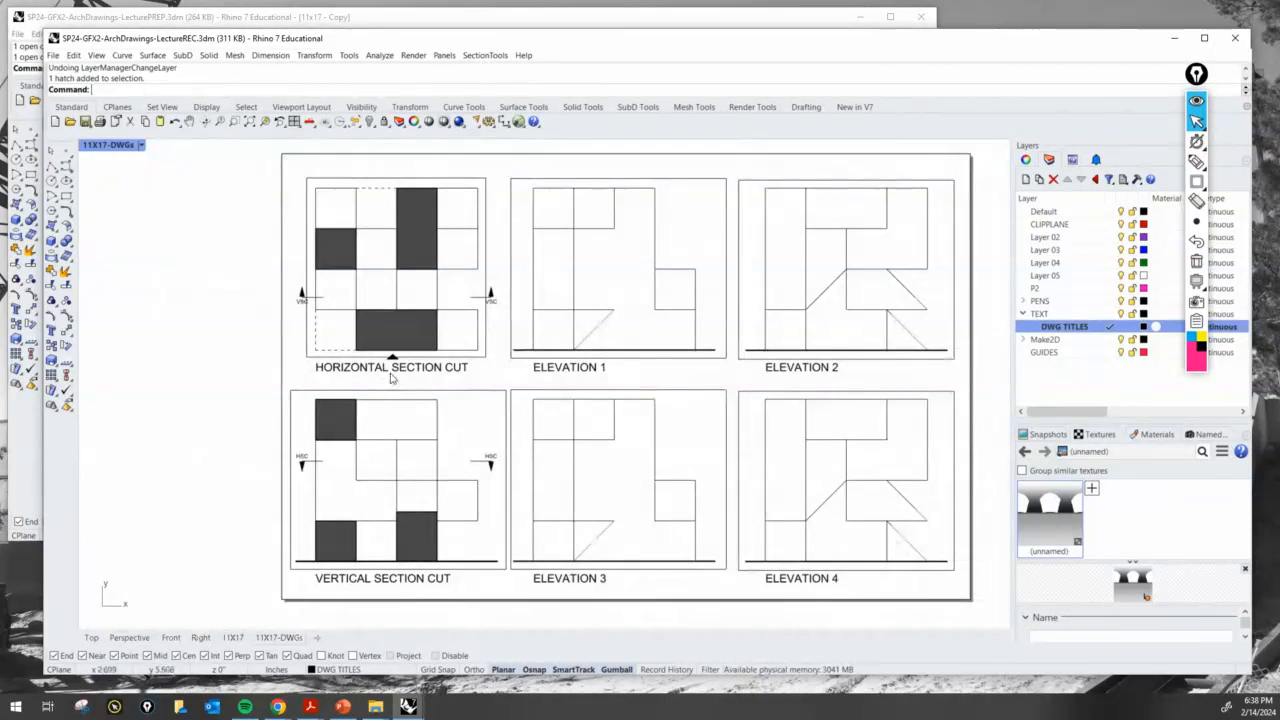
{"action": "left_click", "coordinate": [427, 369]}
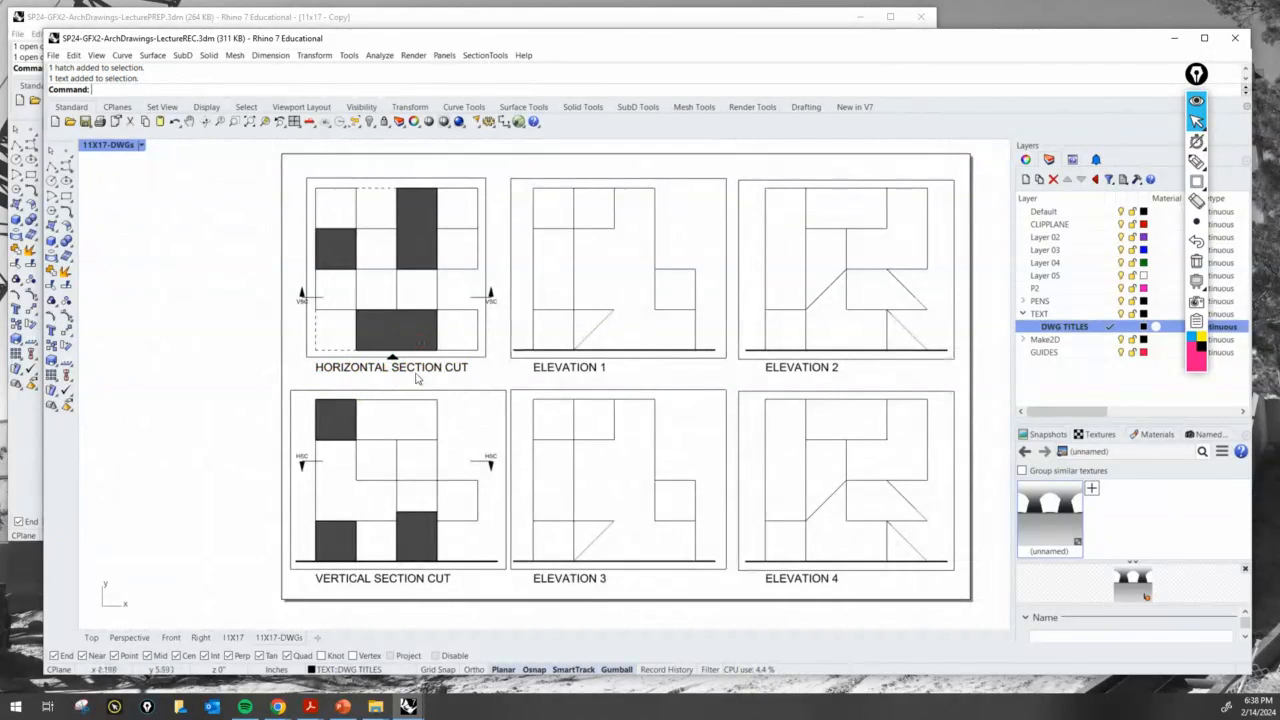
{"action": "left_click_drag", "start_coordinate": [869, 378], "coordinate": [366, 362]}
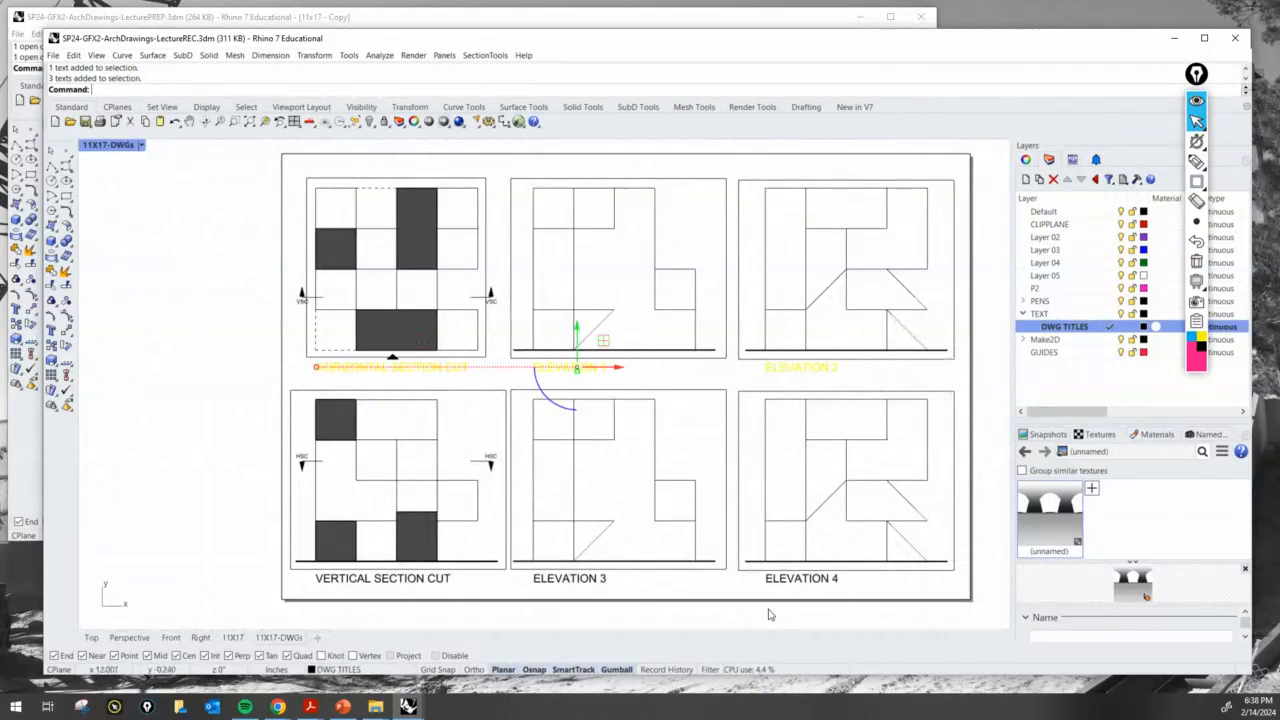
{"action": "left_click_drag", "start_coordinate": [866, 598], "coordinate": [422, 585]}
{"action": "left_click_drag", "start_coordinate": [577, 450], "coordinate": [577, 454]}
{"action": "left_click", "coordinate": [504, 380]}
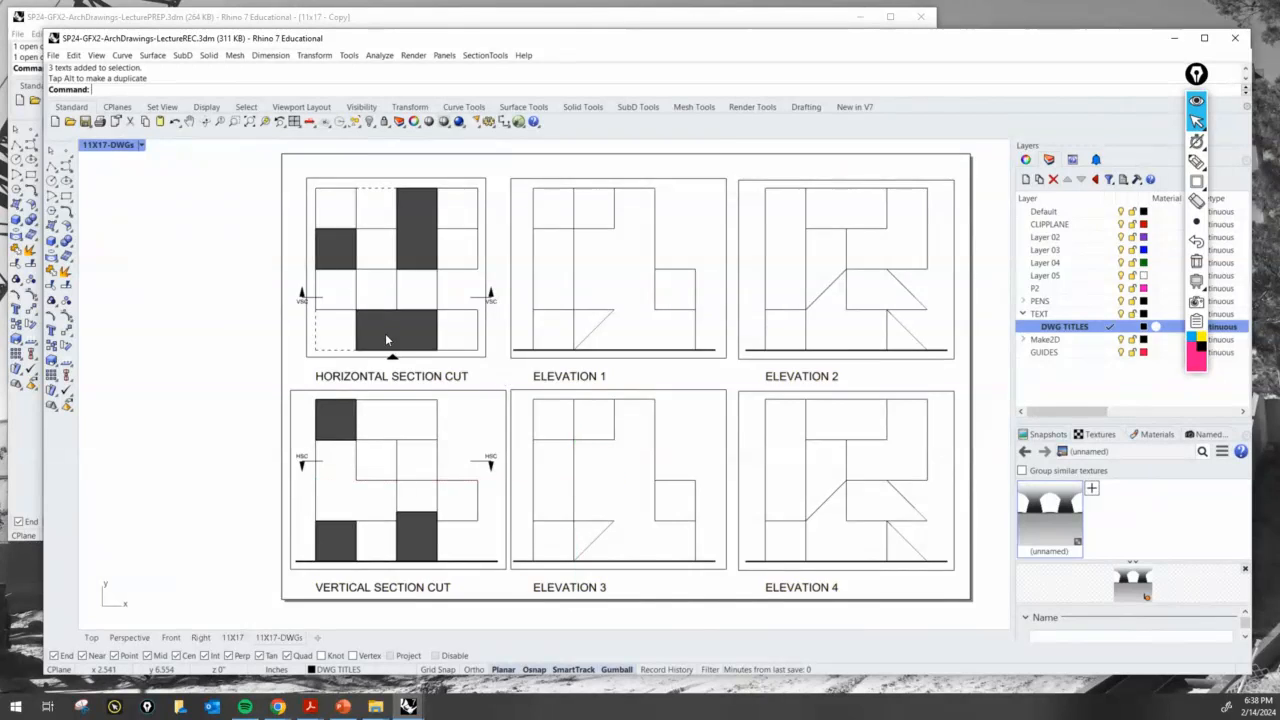
Mirror a copy of the solid triangle across the horizontal centre line of the Horizontal Section Cut drawing.
{"action": "scroll", "coordinate": [389, 340], "scroll_direction": "up", "scroll_amount": 12}
{"action": "scroll", "coordinate": [395, 362], "scroll_direction": "up", "scroll_amount": 2}
{"action": "scroll", "coordinate": [528, 483], "scroll_direction": "down", "scroll_amount": 7}
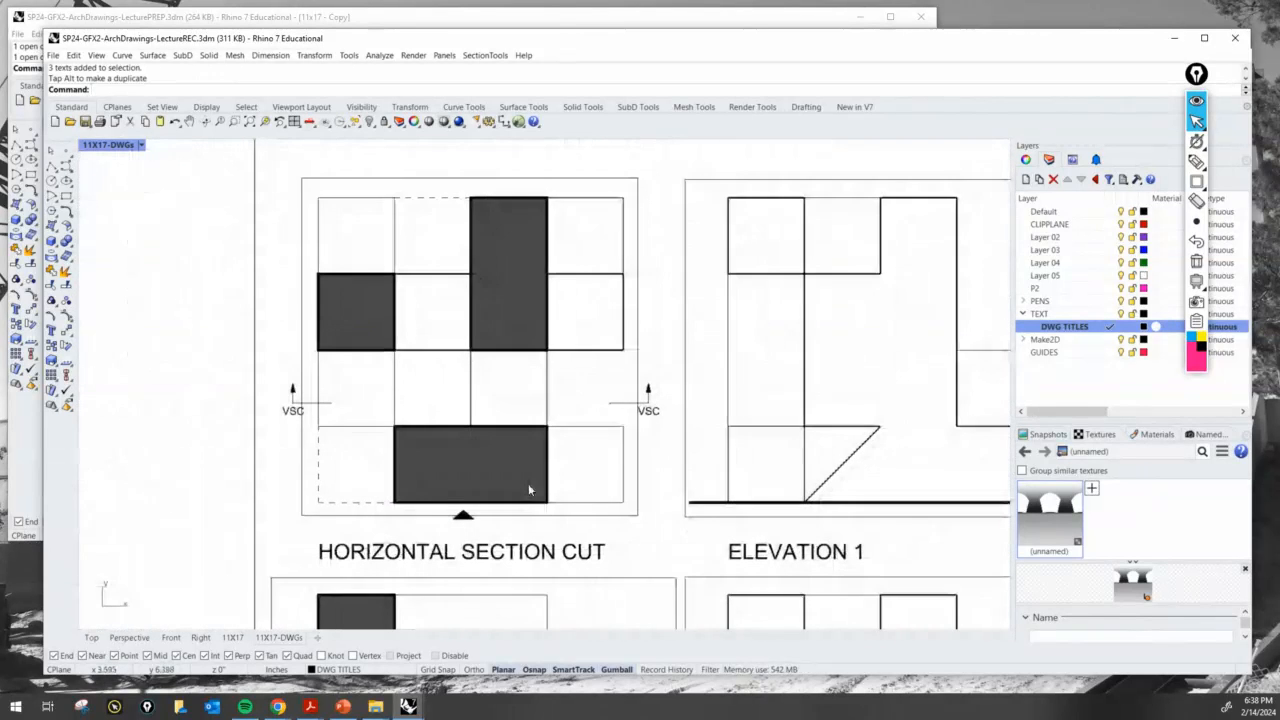
{"action": "scroll", "coordinate": [616, 421], "scroll_direction": "down", "scroll_amount": 3}
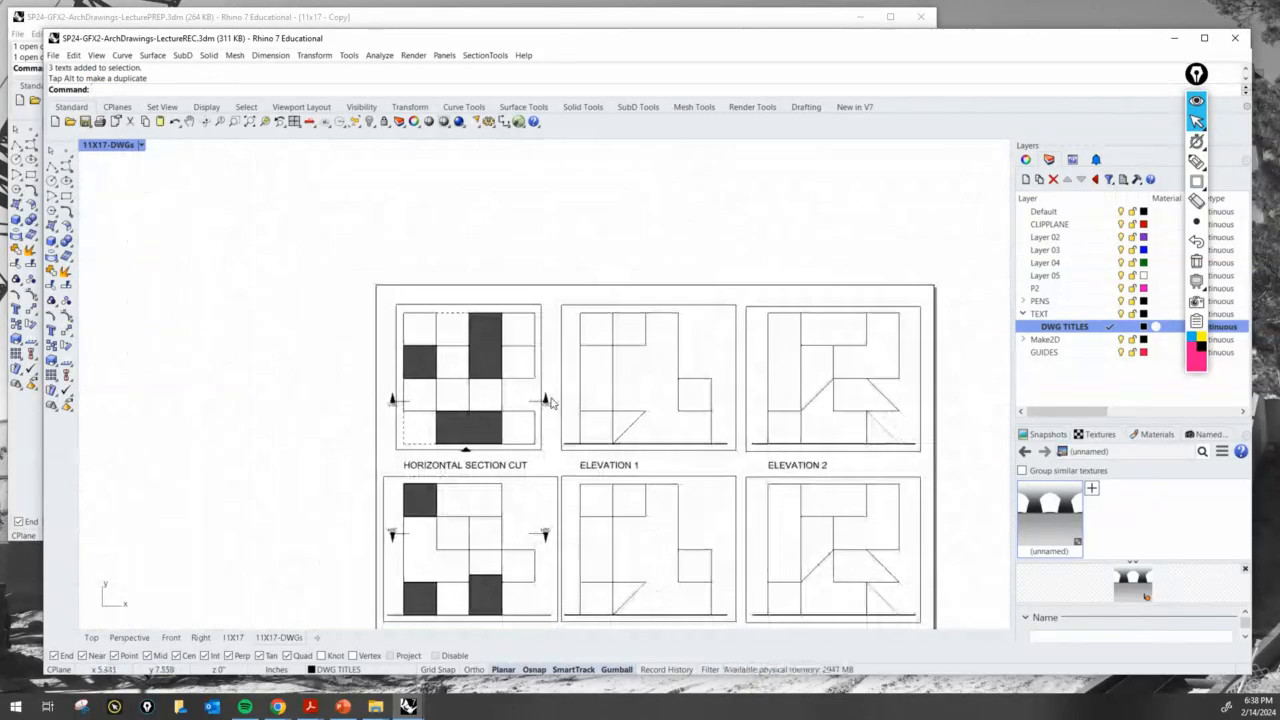
{"action": "scroll", "coordinate": [530, 400], "scroll_direction": "up", "scroll_amount": 6}
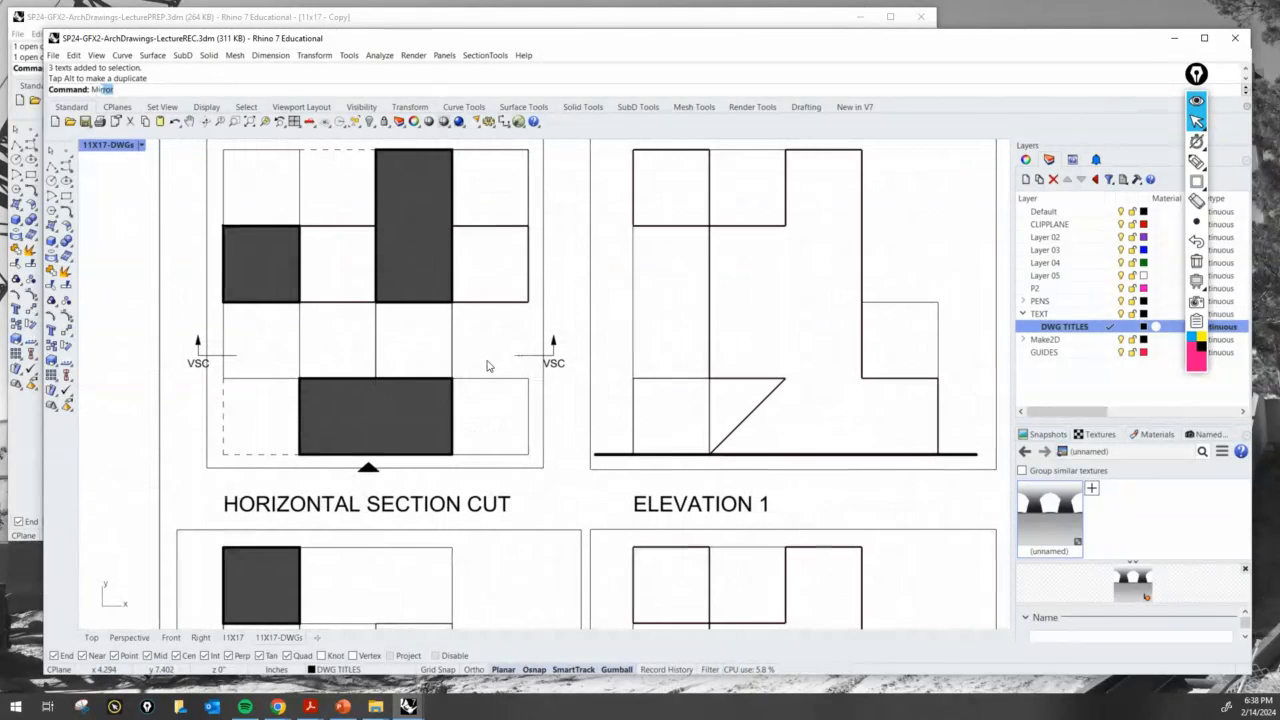
{"action": "key", "text": "Return"}
{"action": "scroll", "coordinate": [364, 508], "scroll_direction": "up", "scroll_amount": 5}
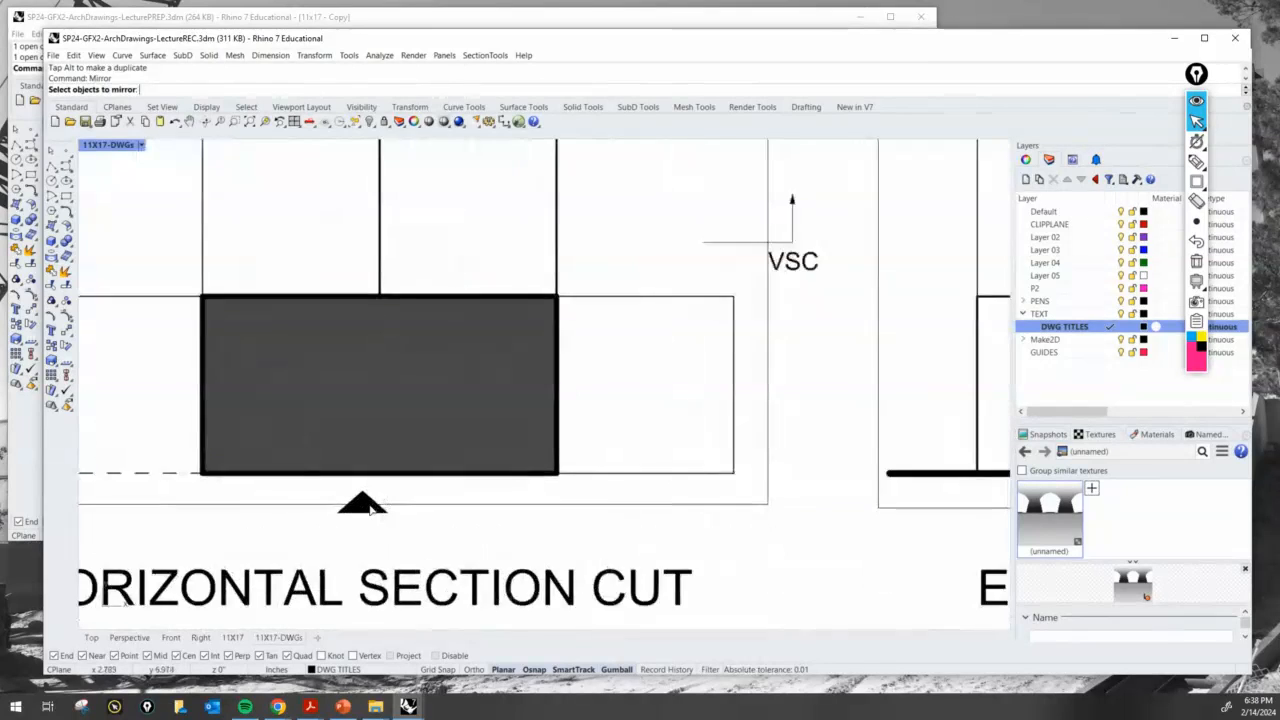
{"action": "left_click", "coordinate": [364, 508]}
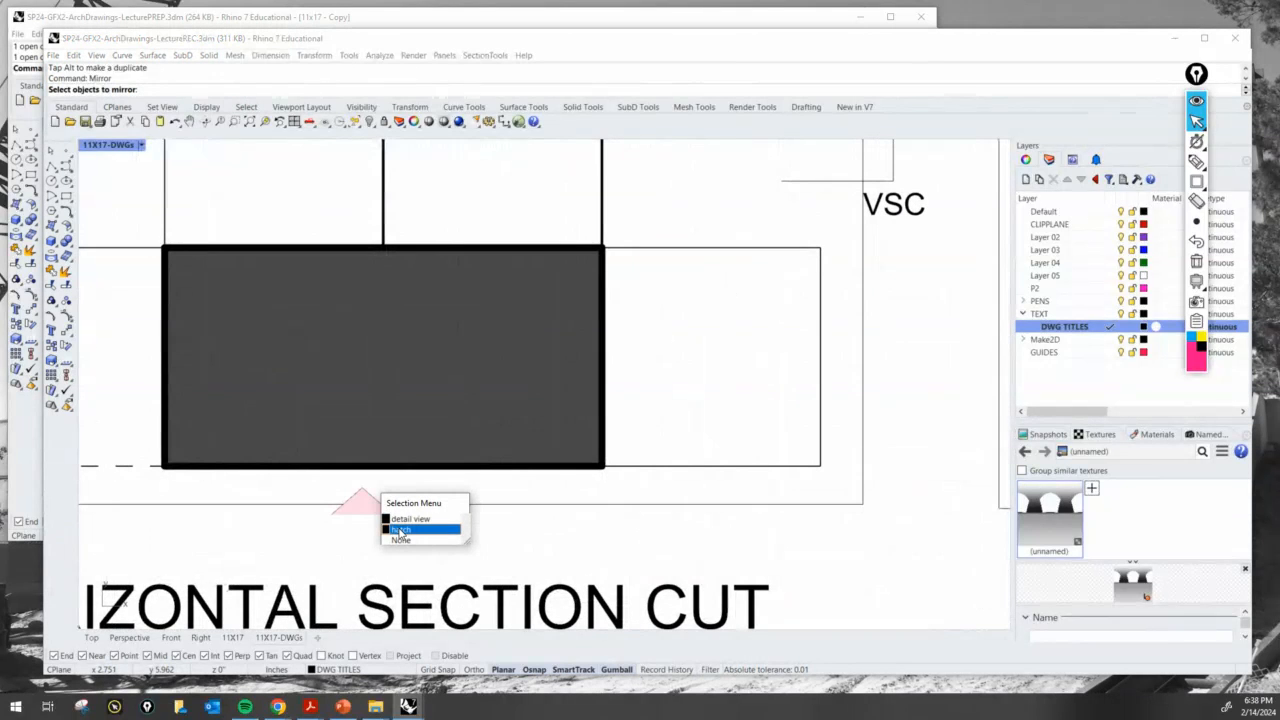
{"action": "left_click", "coordinate": [412, 521]}
{"action": "scroll", "coordinate": [415, 520], "scroll_direction": "down", "scroll_amount": 2}
{"action": "scroll", "coordinate": [415, 520], "scroll_direction": "down", "scroll_amount": 2}
{"action": "key", "text": "Return"}
{"action": "left_click", "coordinate": [586, 305]}
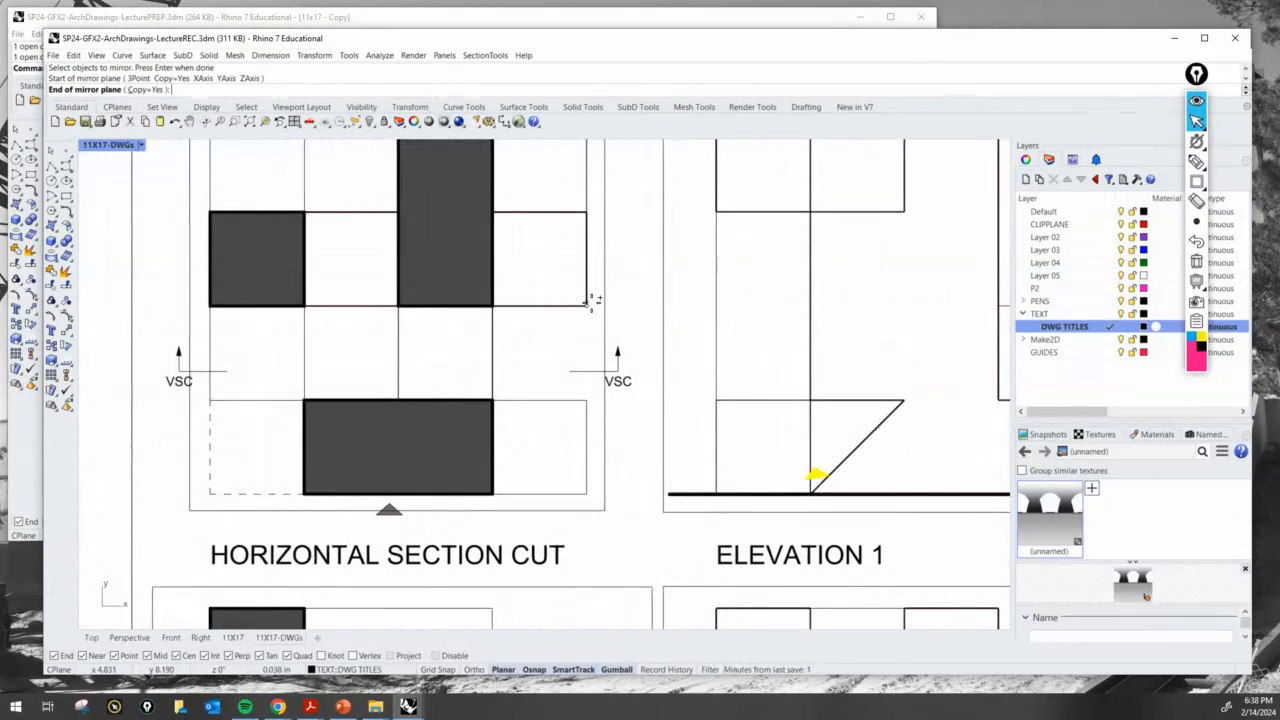
{"action": "left_click", "coordinate": [634, 308]}
Rotate a copy of both solid triangles by 90 degrees about the Horizontal Section Cut's centre, placing markers on its left and right sides.
{"action": "scroll", "coordinate": [634, 308], "scroll_direction": "down", "scroll_amount": 3}
{"action": "scroll", "coordinate": [494, 497], "scroll_direction": "up", "scroll_amount": 3}
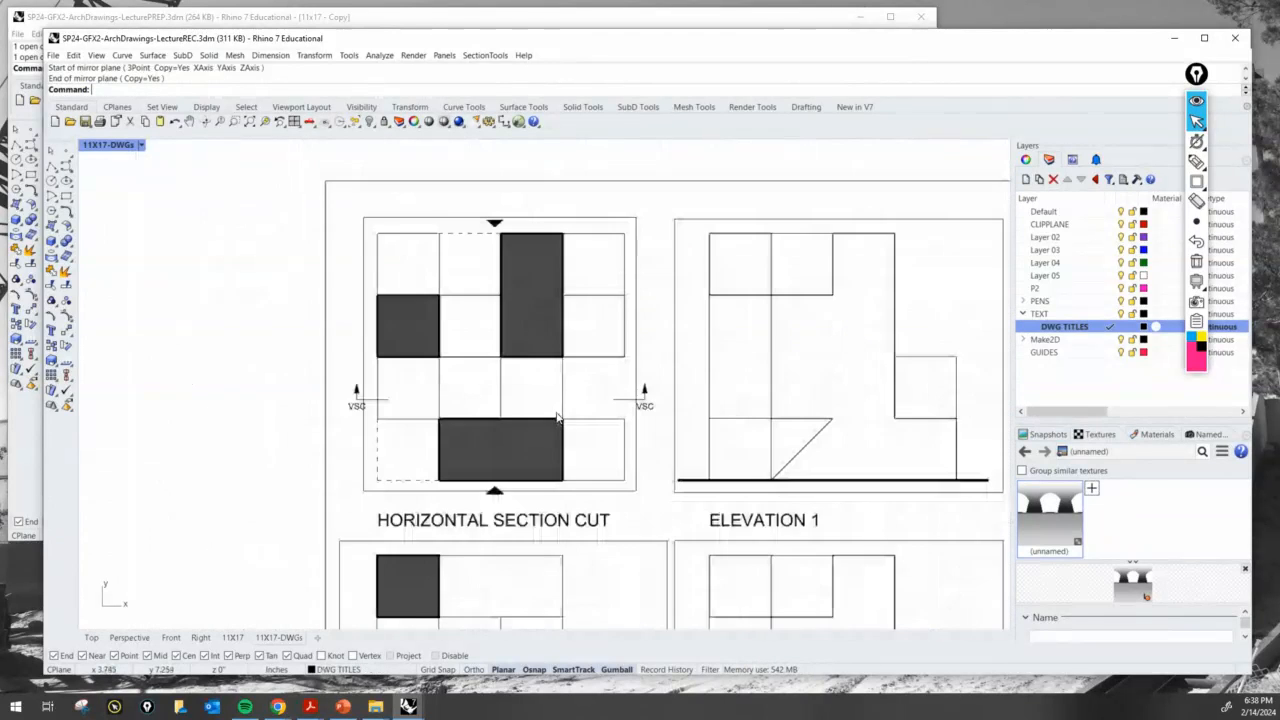
{"action": "scroll", "coordinate": [495, 492], "scroll_direction": "up", "scroll_amount": 3}
{"action": "left_click", "coordinate": [491, 487]}
{"action": "scroll", "coordinate": [491, 487], "scroll_direction": "down", "scroll_amount": 3}
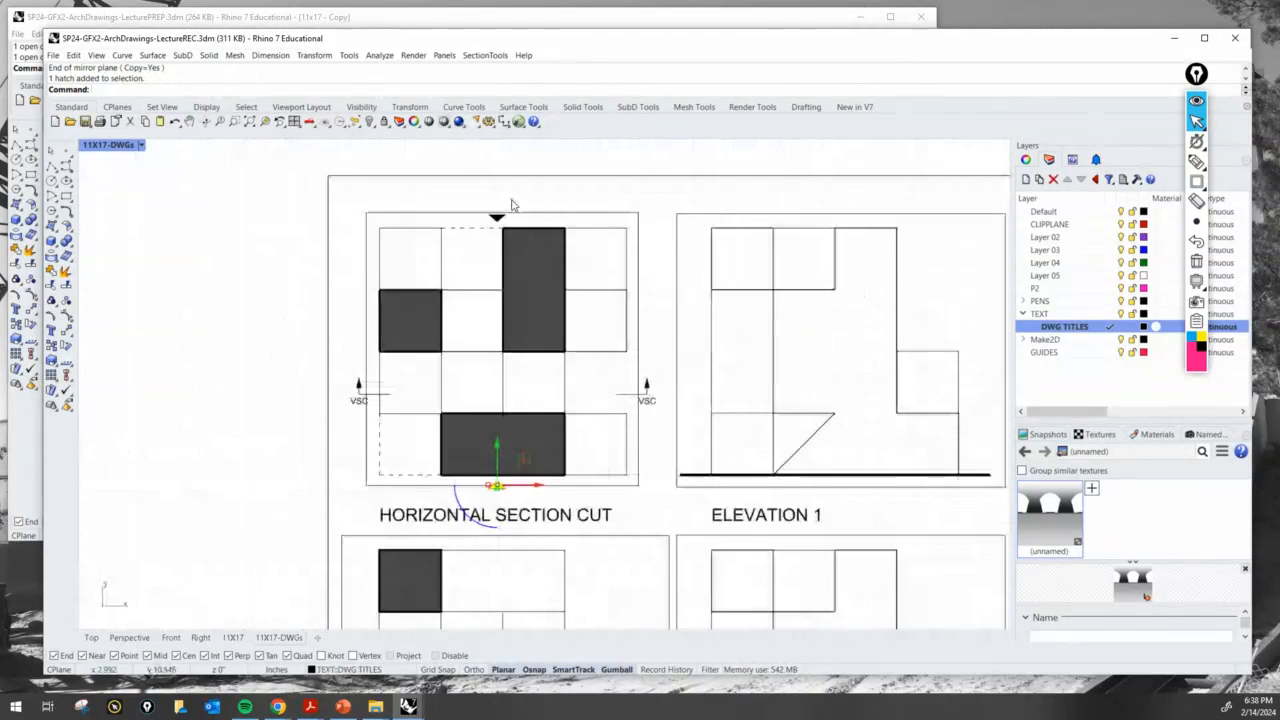
{"action": "scroll", "coordinate": [500, 212], "scroll_direction": "up", "scroll_amount": 3}
{"action": "left_click", "coordinate": [484, 263]}
{"action": "scroll", "coordinate": [487, 272], "scroll_direction": "down", "scroll_amount": 4}
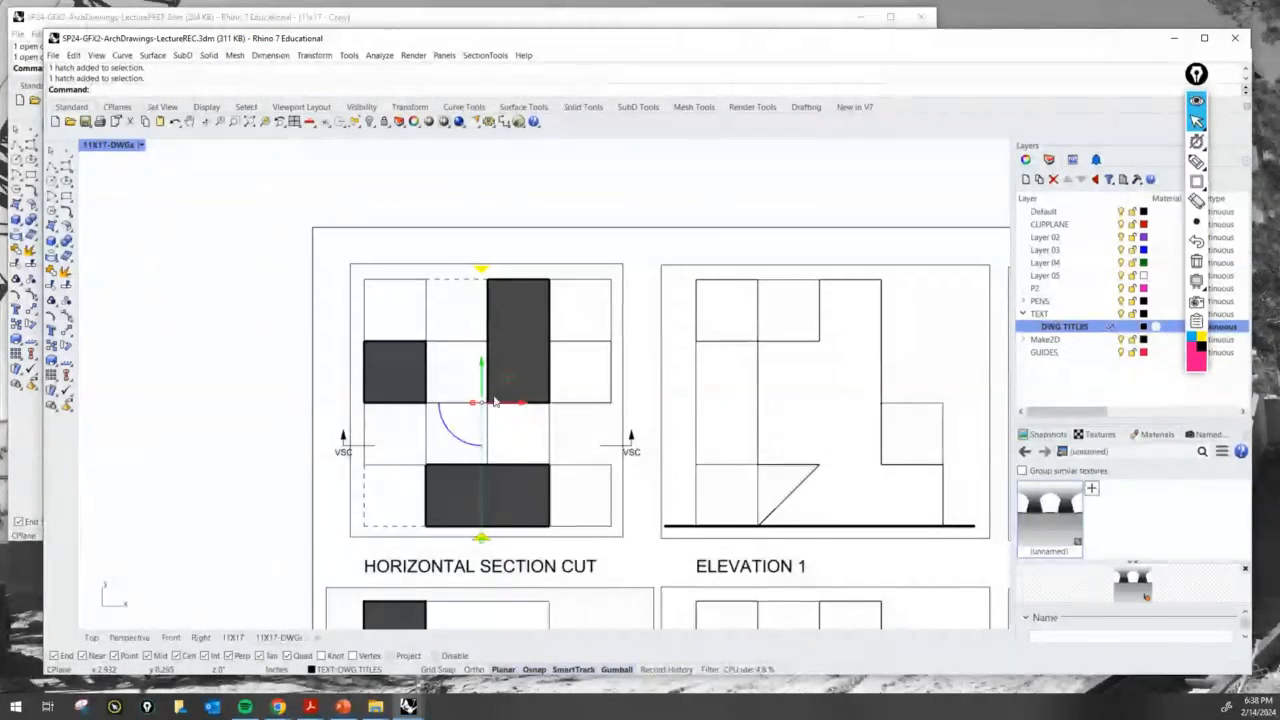
{"action": "type", "text": "Rotate"}
{"action": "key", "text": "Return"}
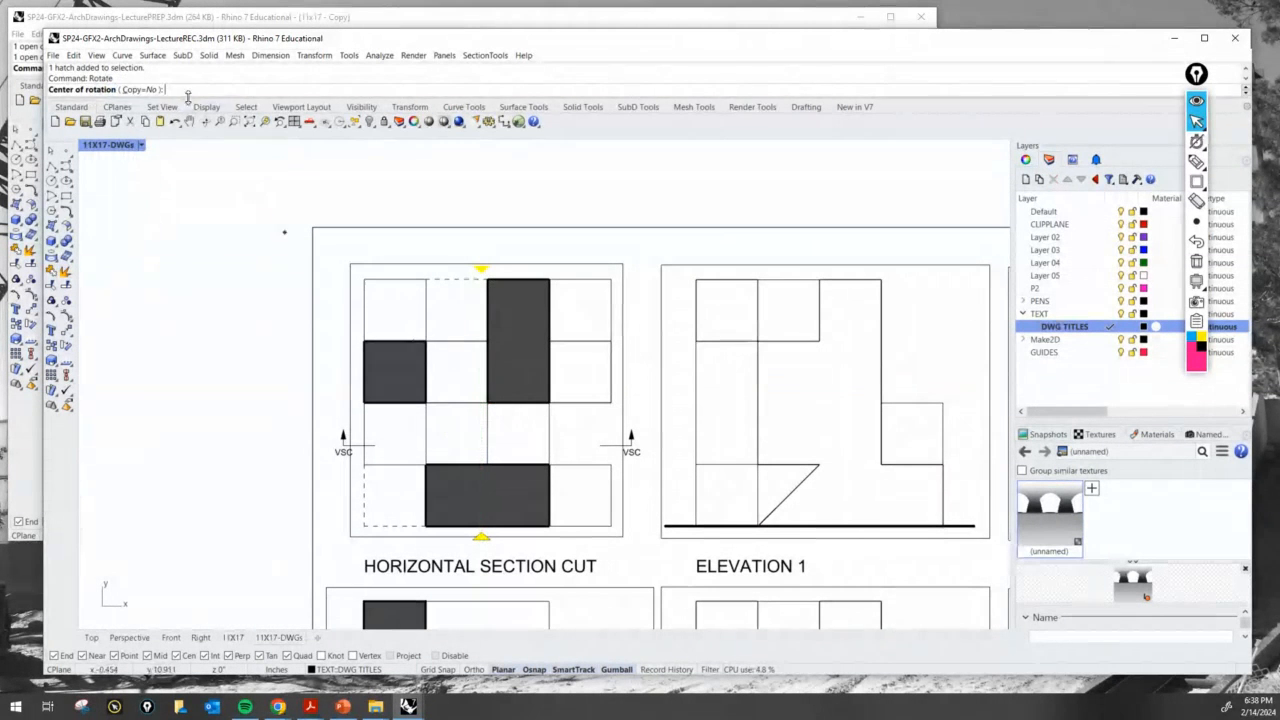
{"action": "left_click", "coordinate": [140, 89]}
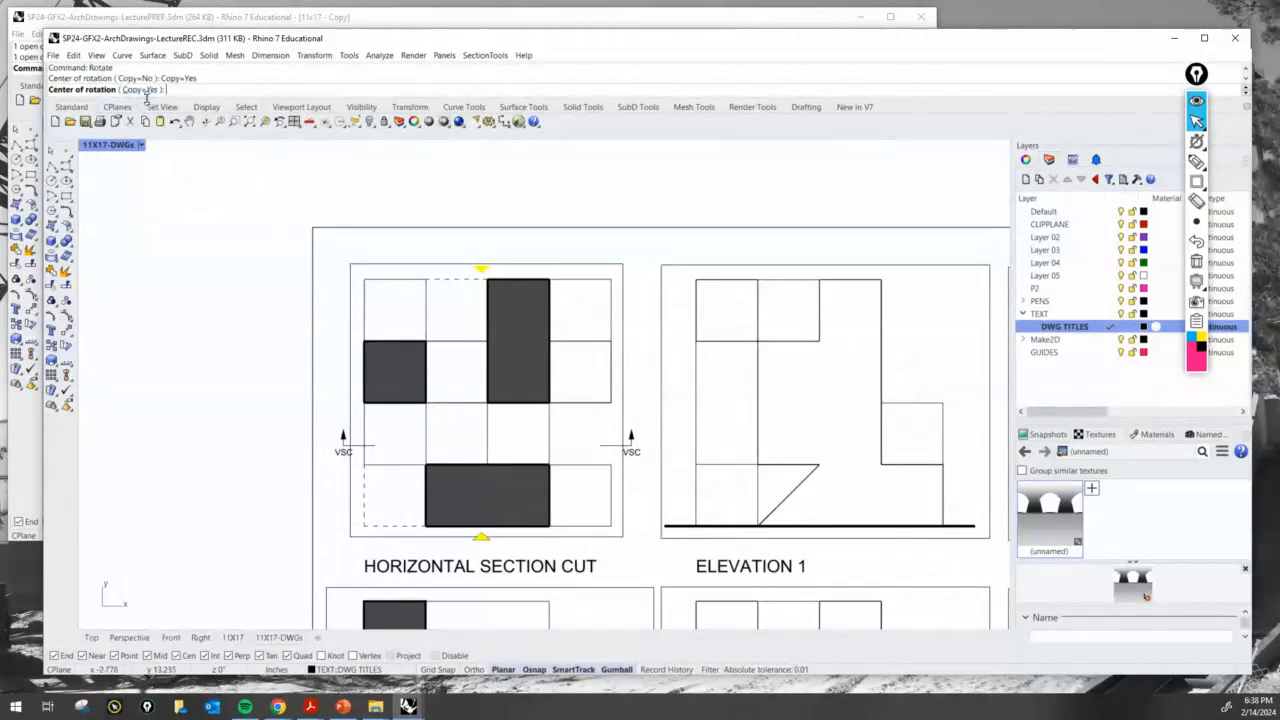
{"action": "left_click", "coordinate": [487, 405]}
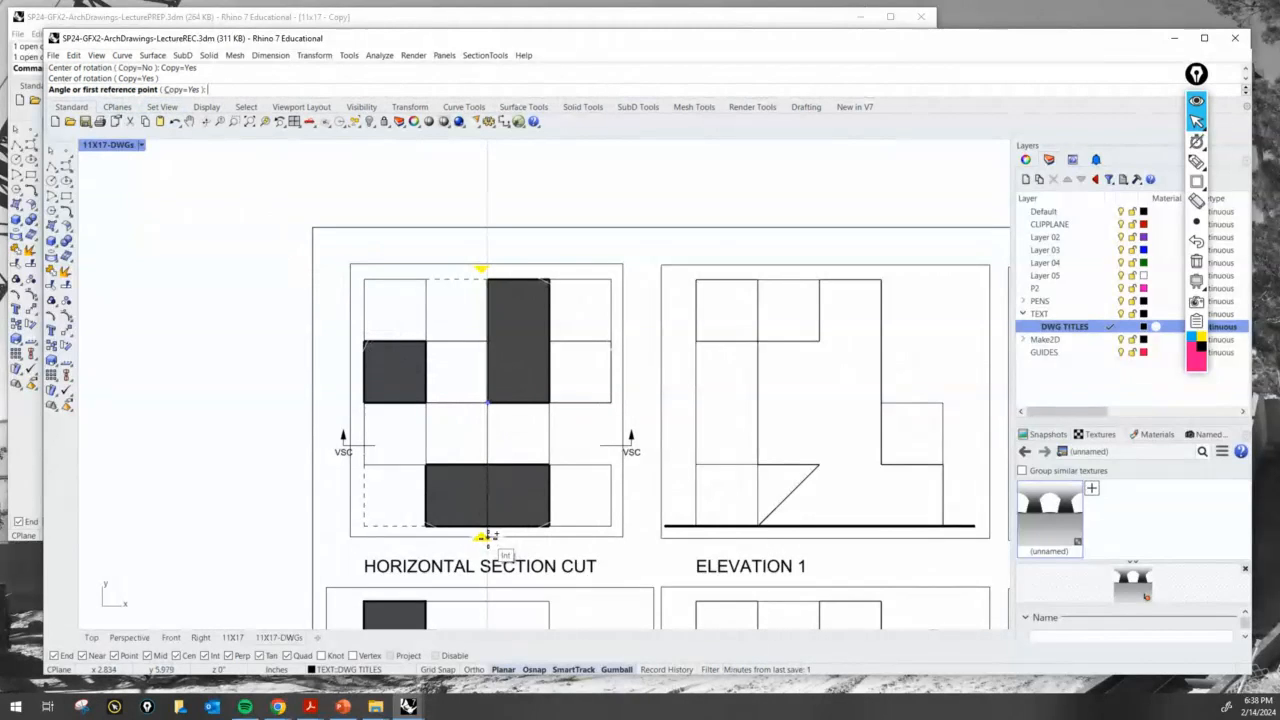
{"action": "key", "text": "F8"}
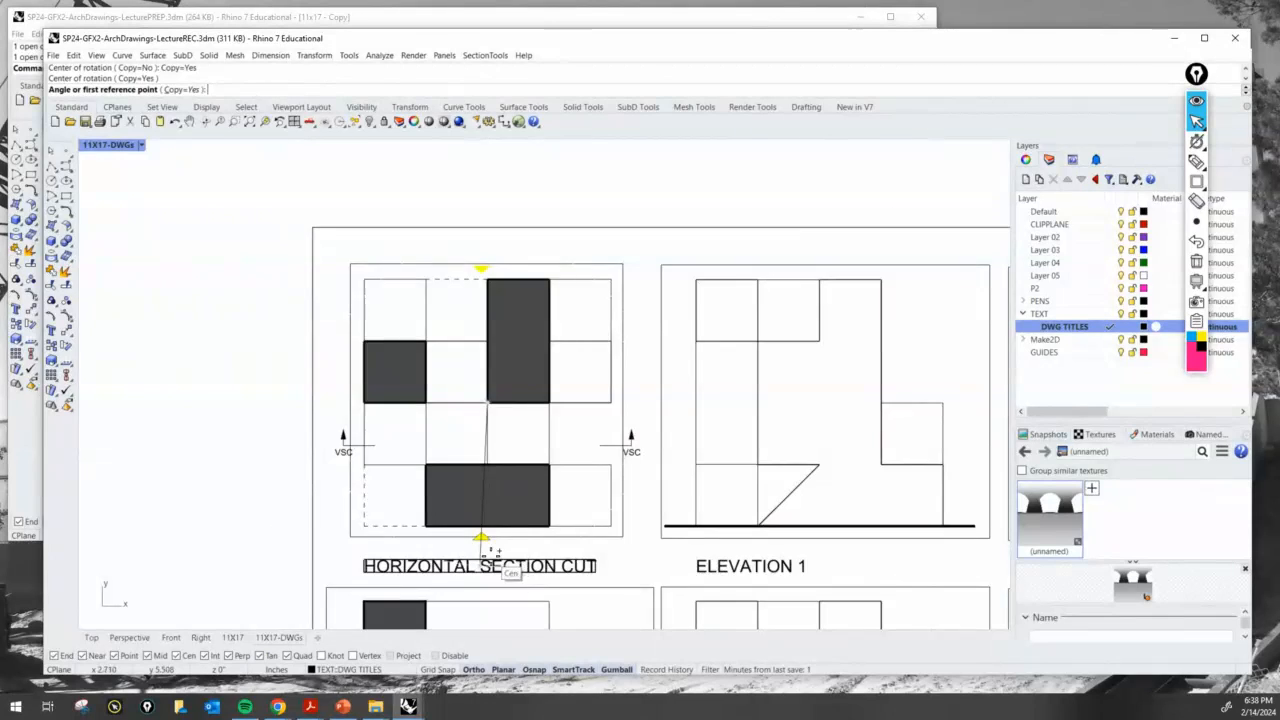
{"action": "scroll", "coordinate": [486, 543], "scroll_direction": "up", "scroll_amount": 3}
{"action": "left_click", "coordinate": [484, 540]}
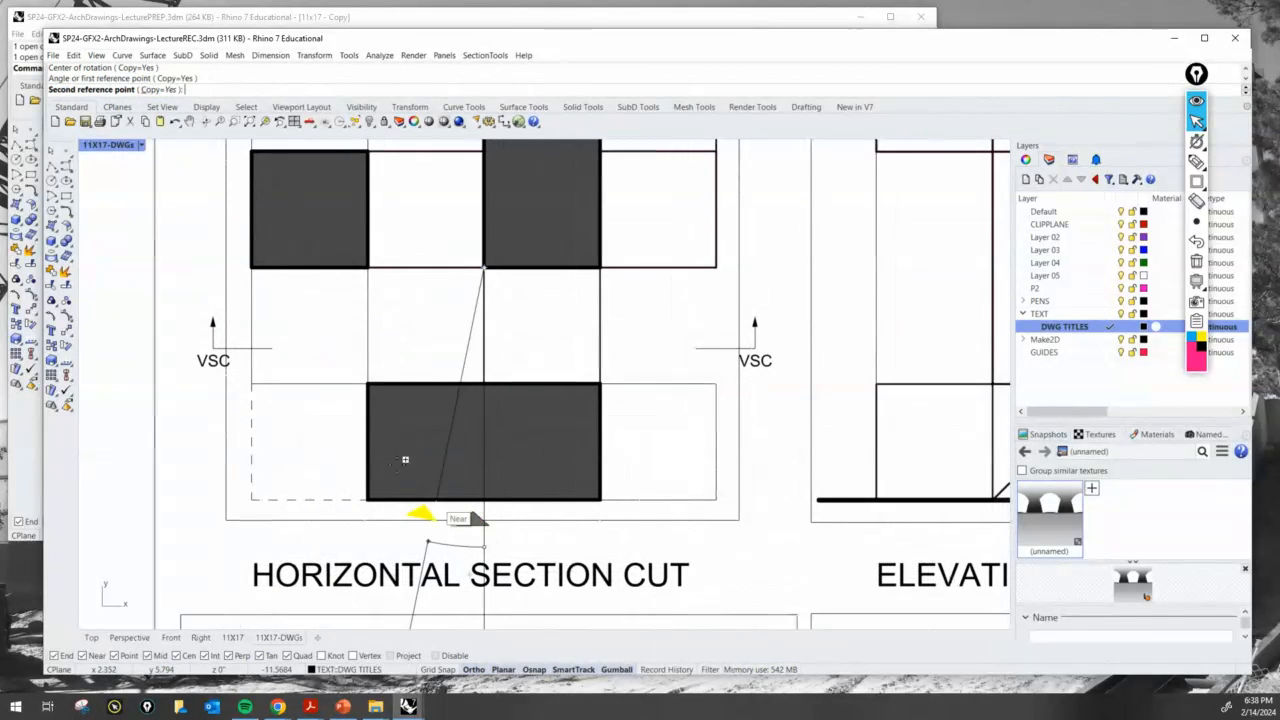
{"action": "left_click", "coordinate": [164, 288]}
{"action": "key", "text": "Return"}
{"action": "scroll", "coordinate": [546, 366], "scroll_direction": "down", "scroll_amount": 4}
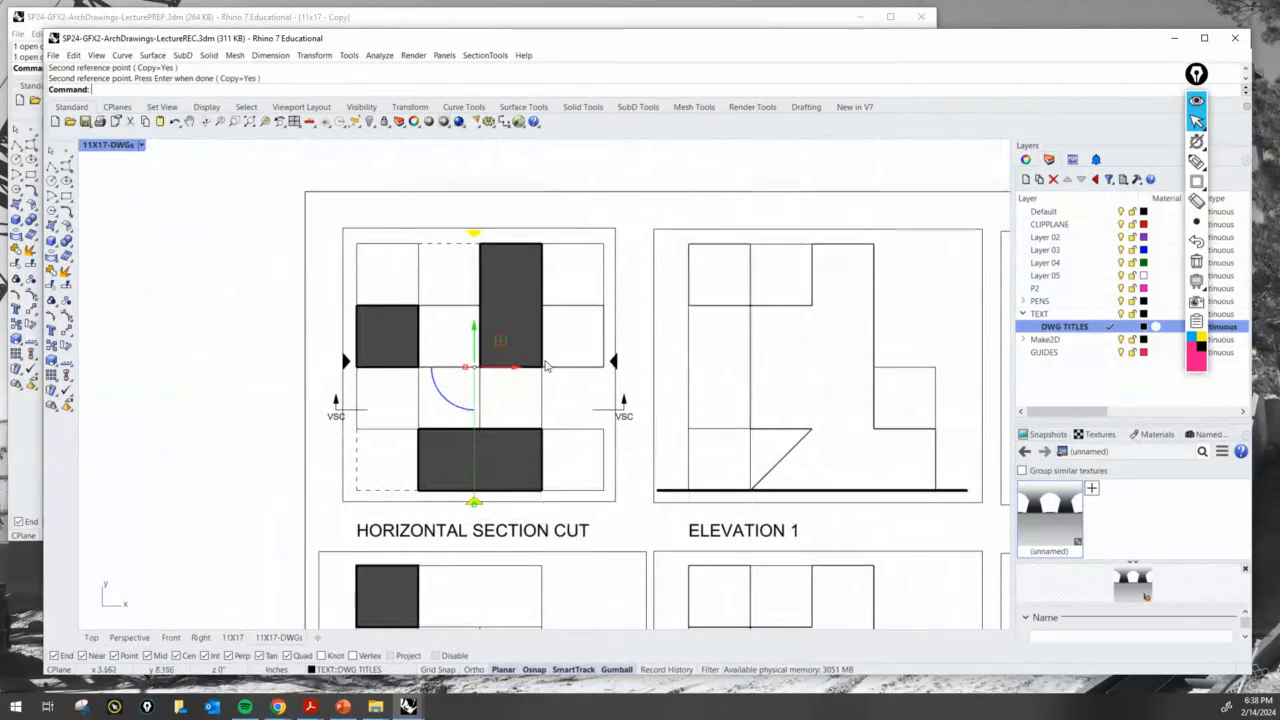
Copy the right-hand VSC label to just beneath the lower triangle of the Horizontal Section Cut.
{"action": "scroll", "coordinate": [606, 332], "scroll_direction": "up", "scroll_amount": 4}
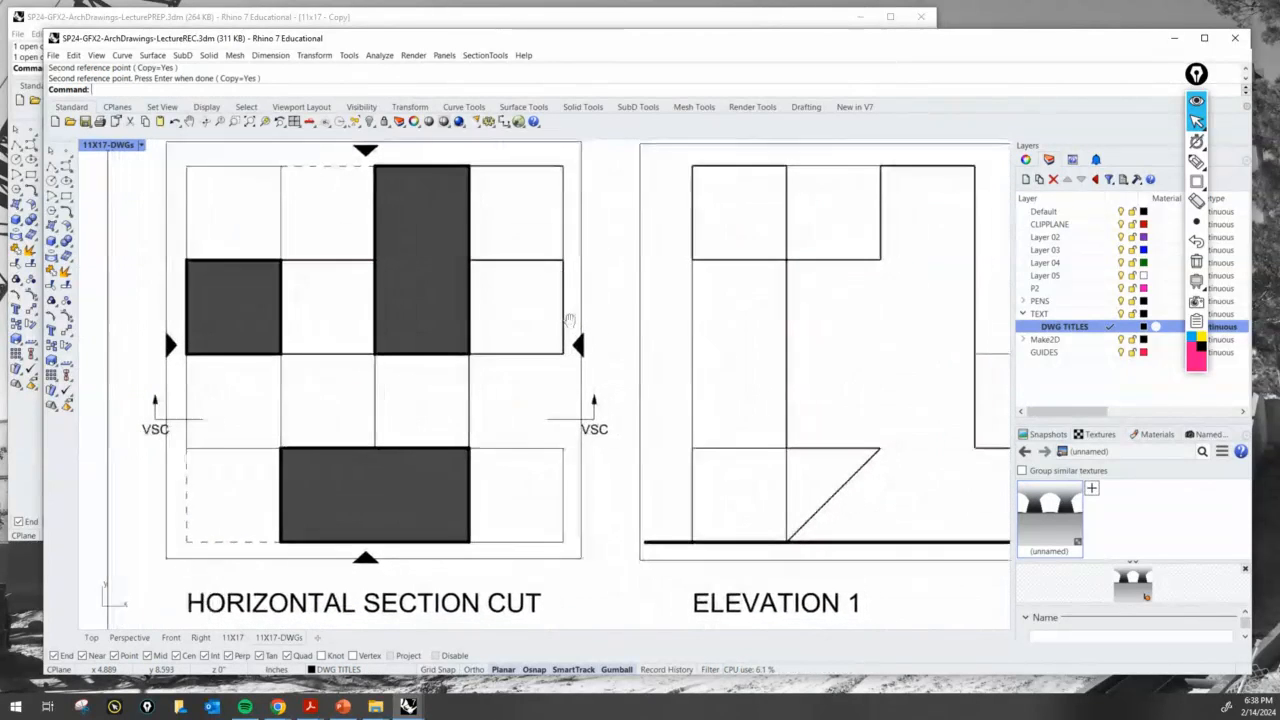
{"action": "type", "text": "Copy"}
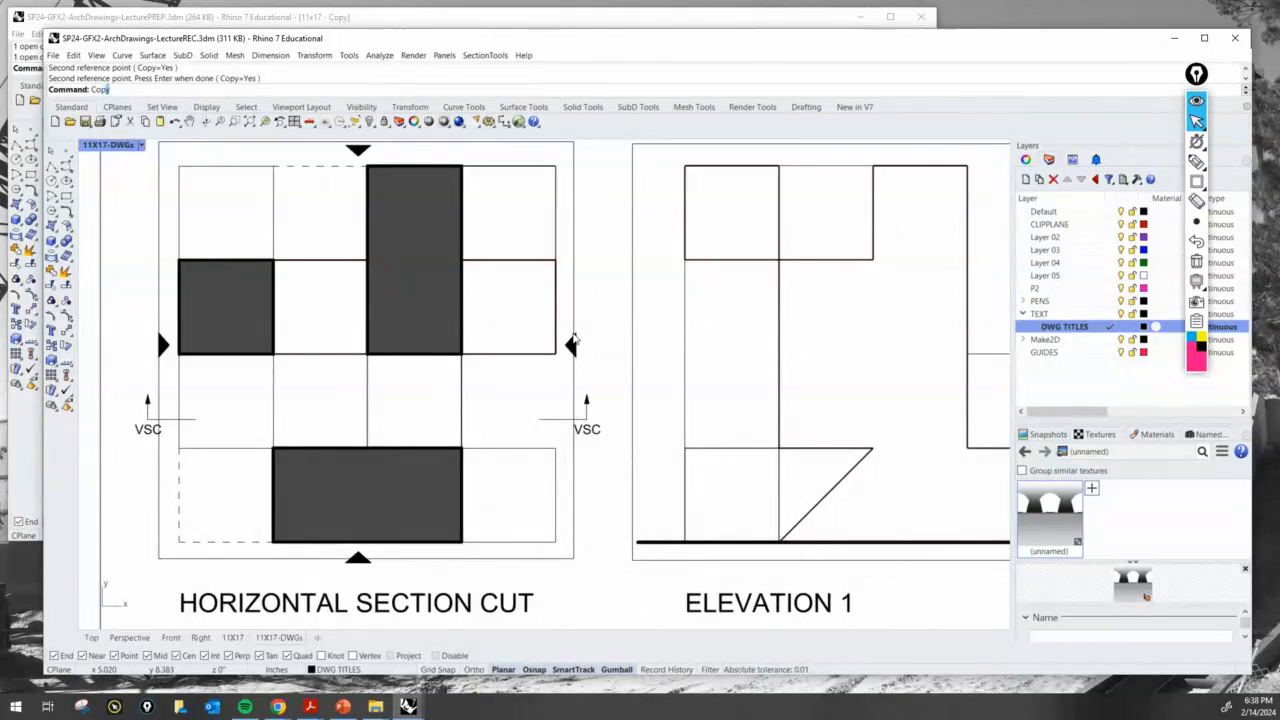
{"action": "key", "text": "Return"}
{"action": "left_click", "coordinate": [594, 436]}
{"action": "key", "text": "Return"}
{"action": "left_click", "coordinate": [600, 437]}
{"action": "right_click_drag", "start_coordinate": [562, 500], "coordinate": [665, 390]}
{"action": "scroll", "coordinate": [456, 474], "scroll_direction": "up", "scroll_amount": 14}
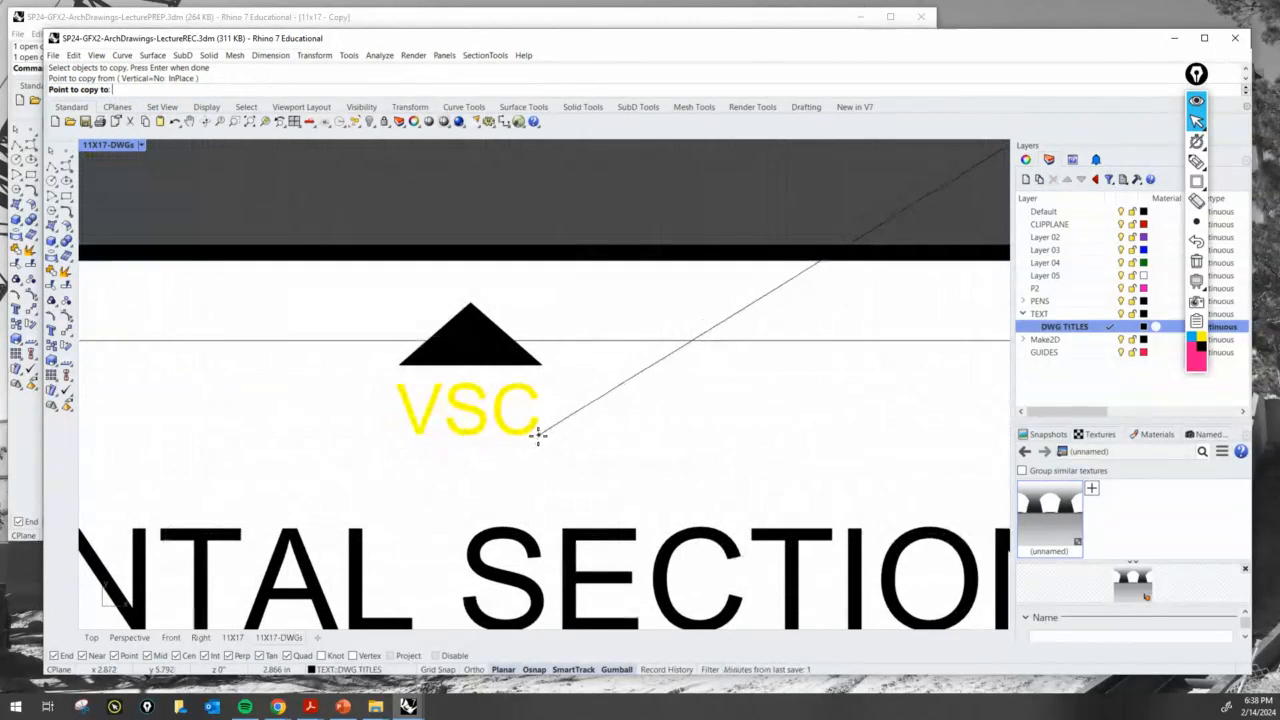
{"action": "left_click", "coordinate": [538, 432]}
{"action": "key", "text": "Return"}
Change the copied label's text to E1 and centre it beneath the lower triangle.
{"action": "left_click", "coordinate": [505, 428]}
{"action": "double_click", "coordinate": [505, 428]}
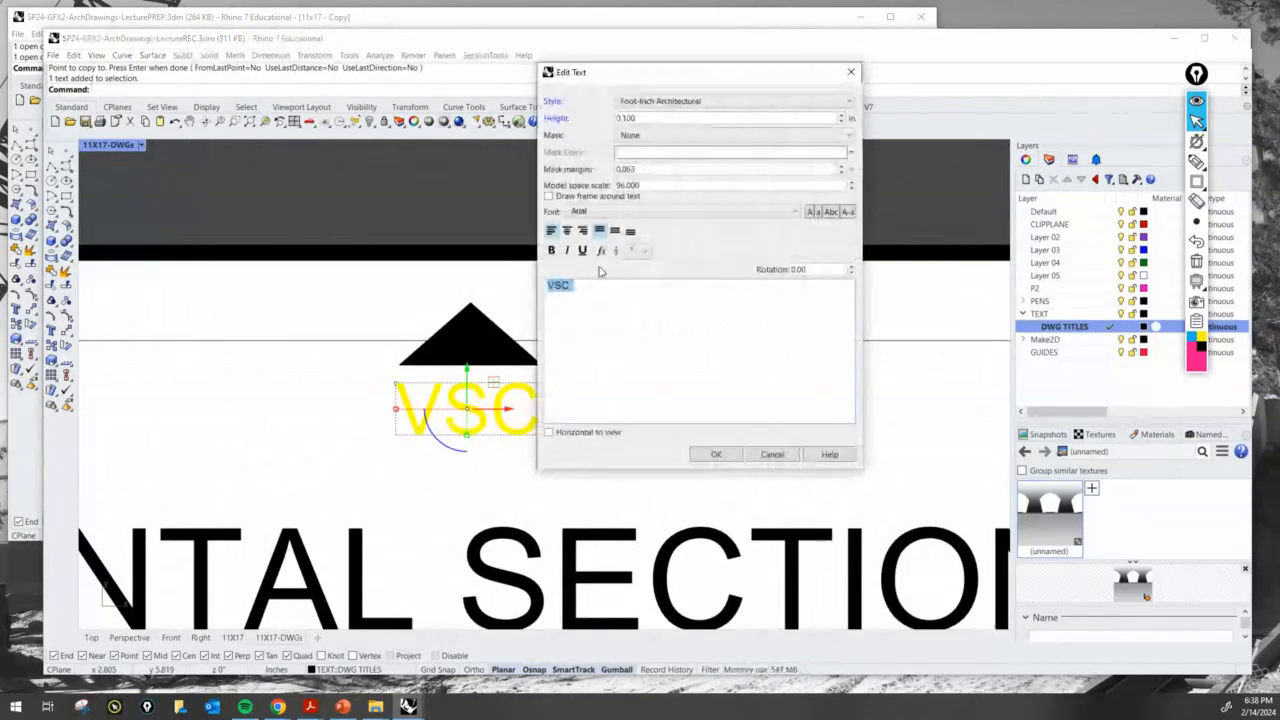
{"action": "type", "text": "E1"}
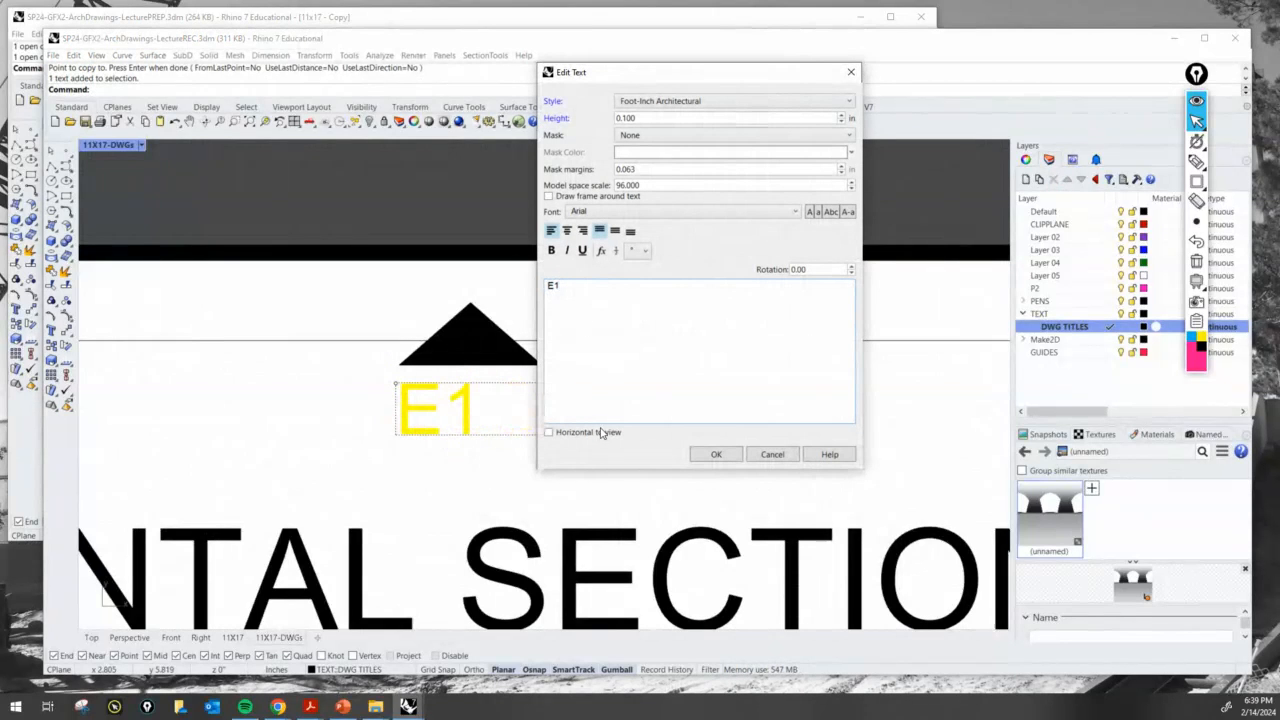
{"action": "left_click", "coordinate": [718, 454]}
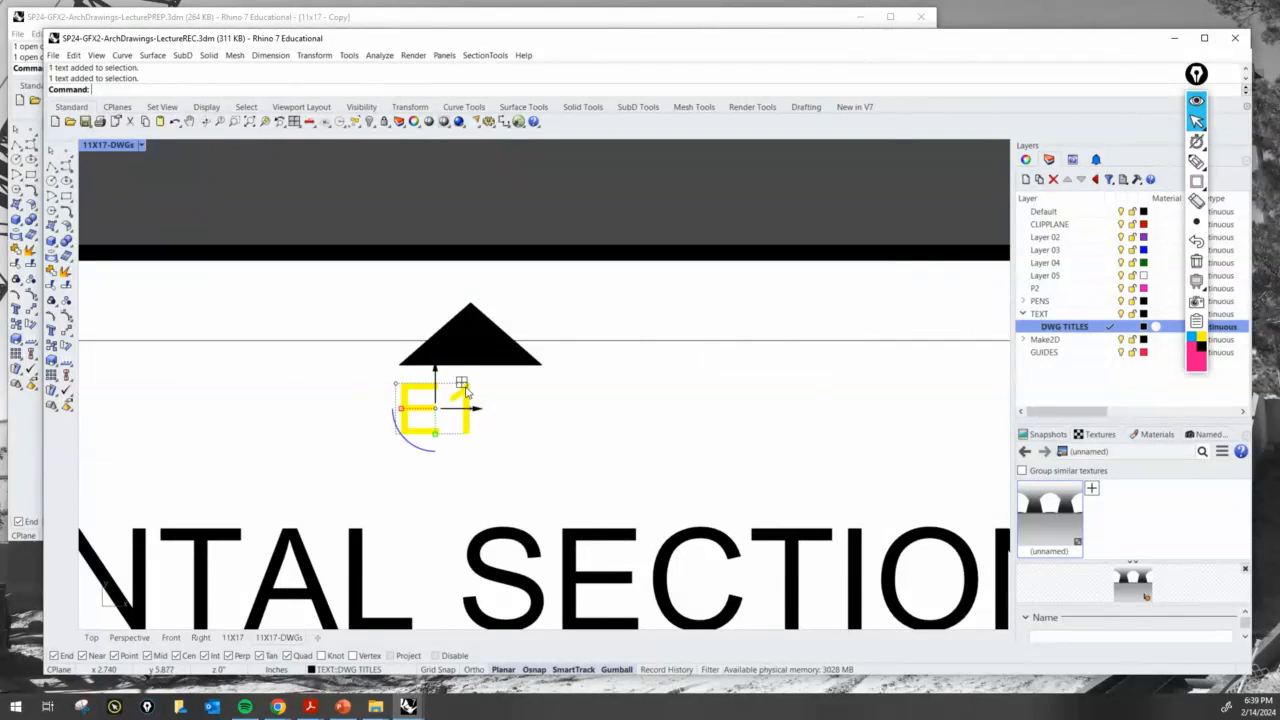
{"action": "left_click_drag", "start_coordinate": [481, 391], "coordinate": [516, 392]}
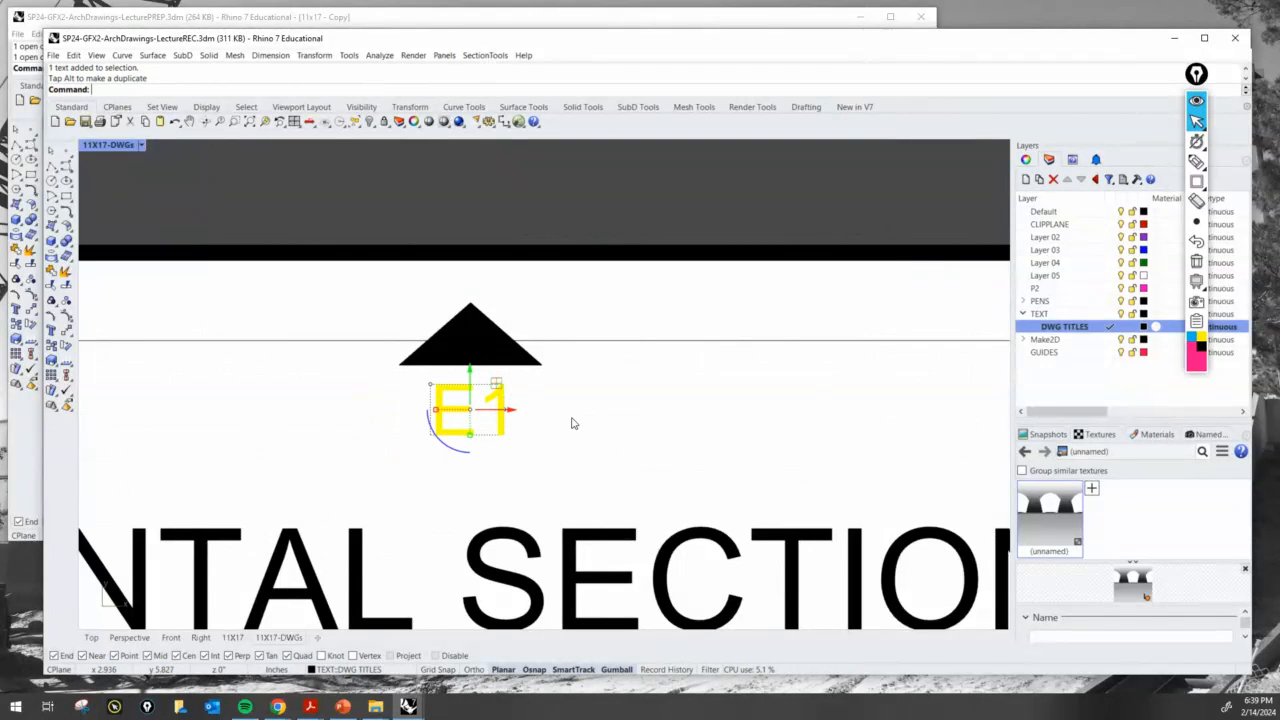
Copy the E1 label to the outer side of the right, upper and left triangles around the Horizontal Section Cut.
{"action": "left_click", "coordinate": [485, 463]}
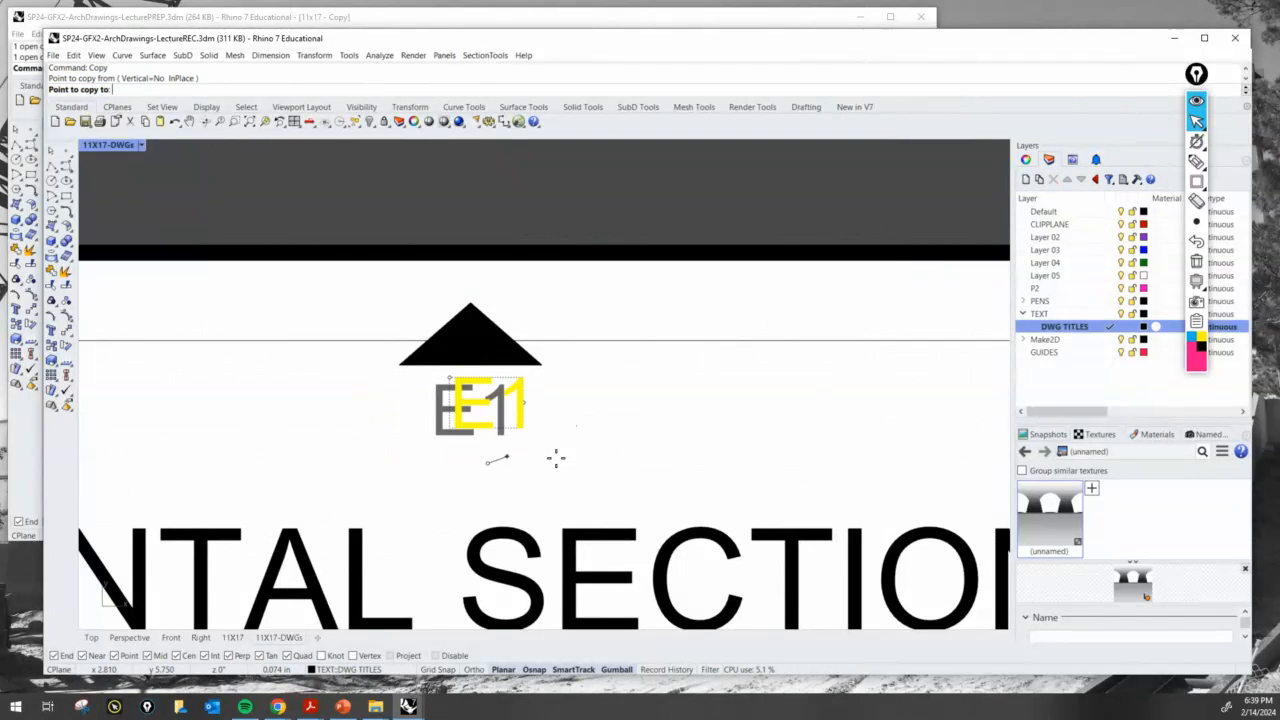
{"action": "scroll", "coordinate": [558, 458], "scroll_direction": "down", "scroll_amount": 12}
{"action": "right_click_drag", "start_coordinate": [755, 330], "coordinate": [714, 412]}
{"action": "scroll", "coordinate": [713, 366], "scroll_direction": "up", "scroll_amount": 8}
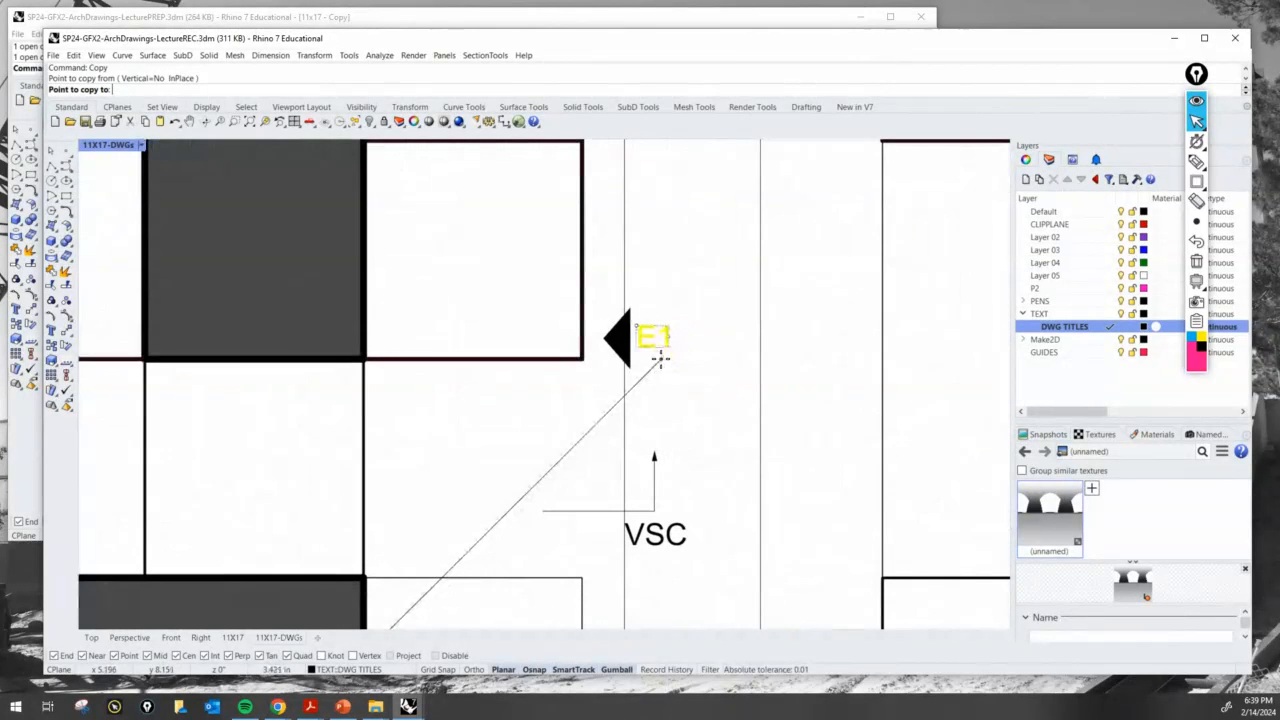
{"action": "left_click", "coordinate": [660, 360]}
{"action": "scroll", "coordinate": [660, 360], "scroll_direction": "down", "scroll_amount": 5}
{"action": "right_click_drag", "start_coordinate": [558, 261], "coordinate": [646, 447]}
{"action": "scroll", "coordinate": [463, 280], "scroll_direction": "up", "scroll_amount": 8}
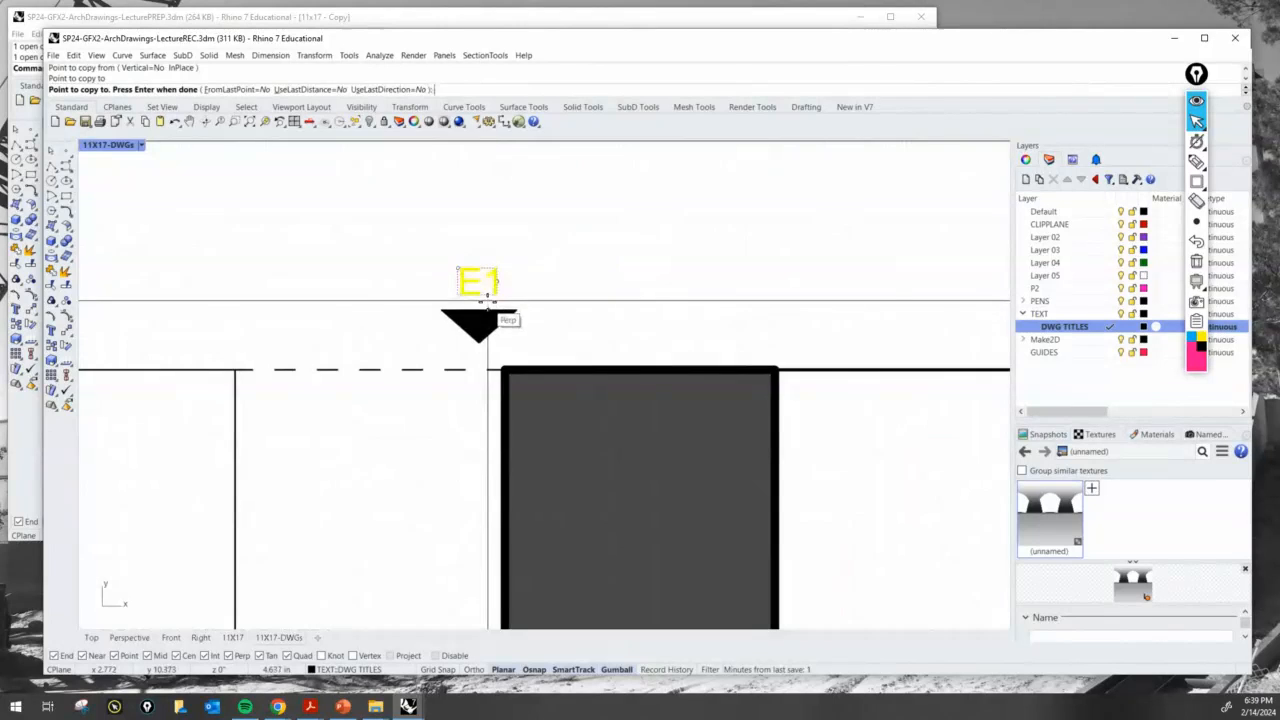
{"action": "left_click", "coordinate": [487, 301]}
{"action": "scroll", "coordinate": [487, 300], "scroll_direction": "down", "scroll_amount": 5}
{"action": "right_click_drag", "start_coordinate": [410, 447], "coordinate": [728, 282]}
{"action": "scroll", "coordinate": [556, 441], "scroll_direction": "up", "scroll_amount": 10}
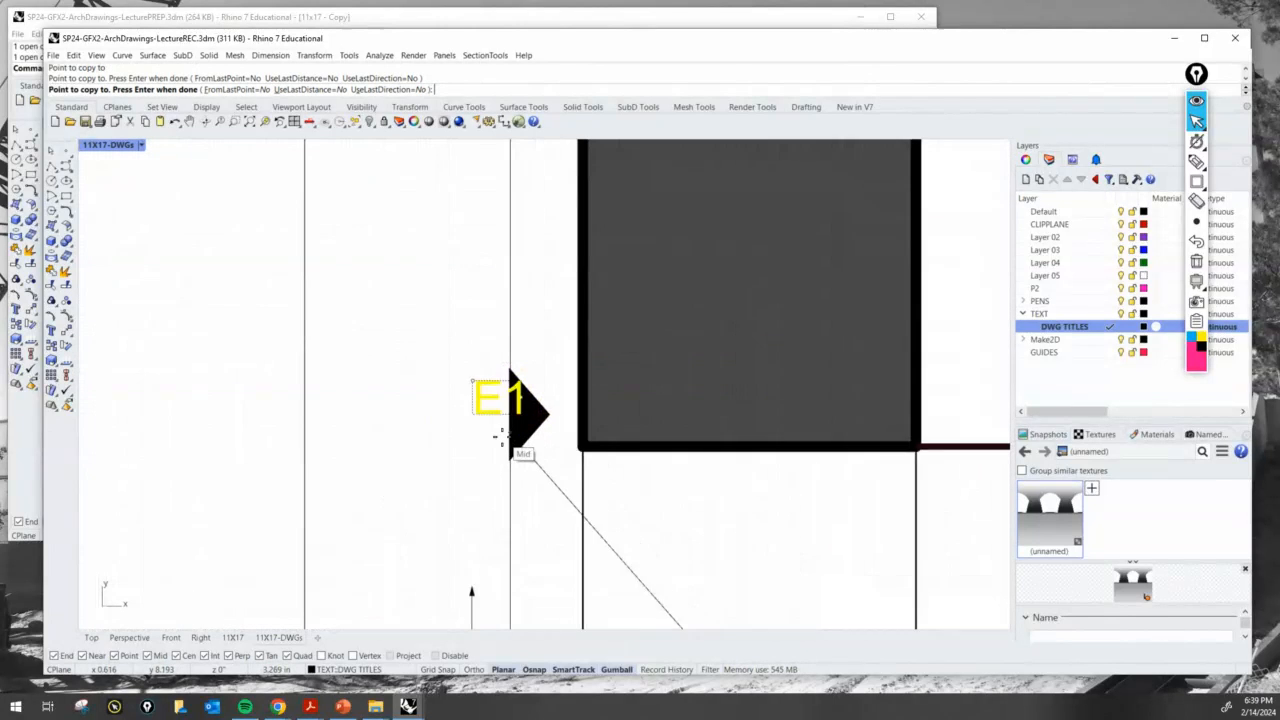
{"action": "left_click", "coordinate": [480, 450]}
{"action": "key", "text": "Return"}
Change the E1 label beside the right-hand triangle of the Horizontal Section Cut to E2.
{"action": "scroll", "coordinate": [412, 404], "scroll_direction": "down", "scroll_amount": 5}
{"action": "scroll", "coordinate": [700, 400], "scroll_direction": "up", "scroll_amount": 8}
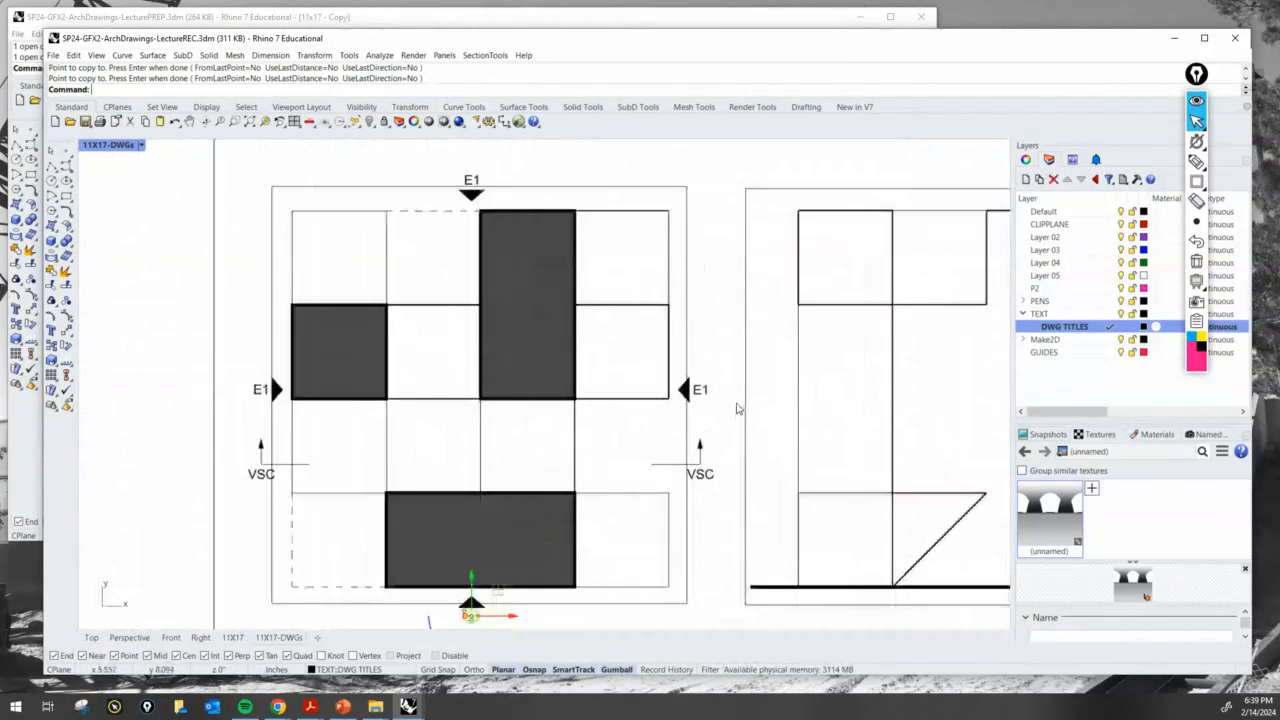
{"action": "double_click", "coordinate": [666, 383]}
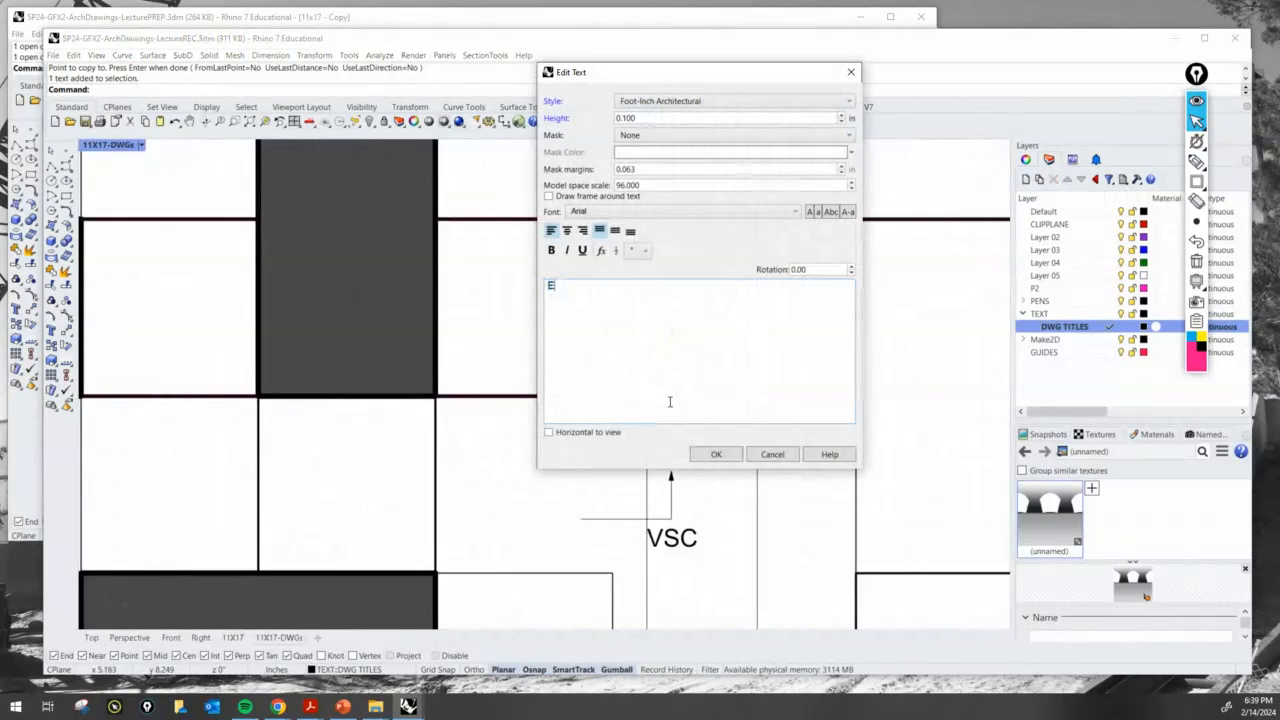
{"action": "key", "text": "Return"}
{"action": "scroll", "coordinate": [674, 352], "scroll_direction": "down", "scroll_amount": 6}
{"action": "right_click_drag", "start_coordinate": [674, 352], "coordinate": [708, 414]}
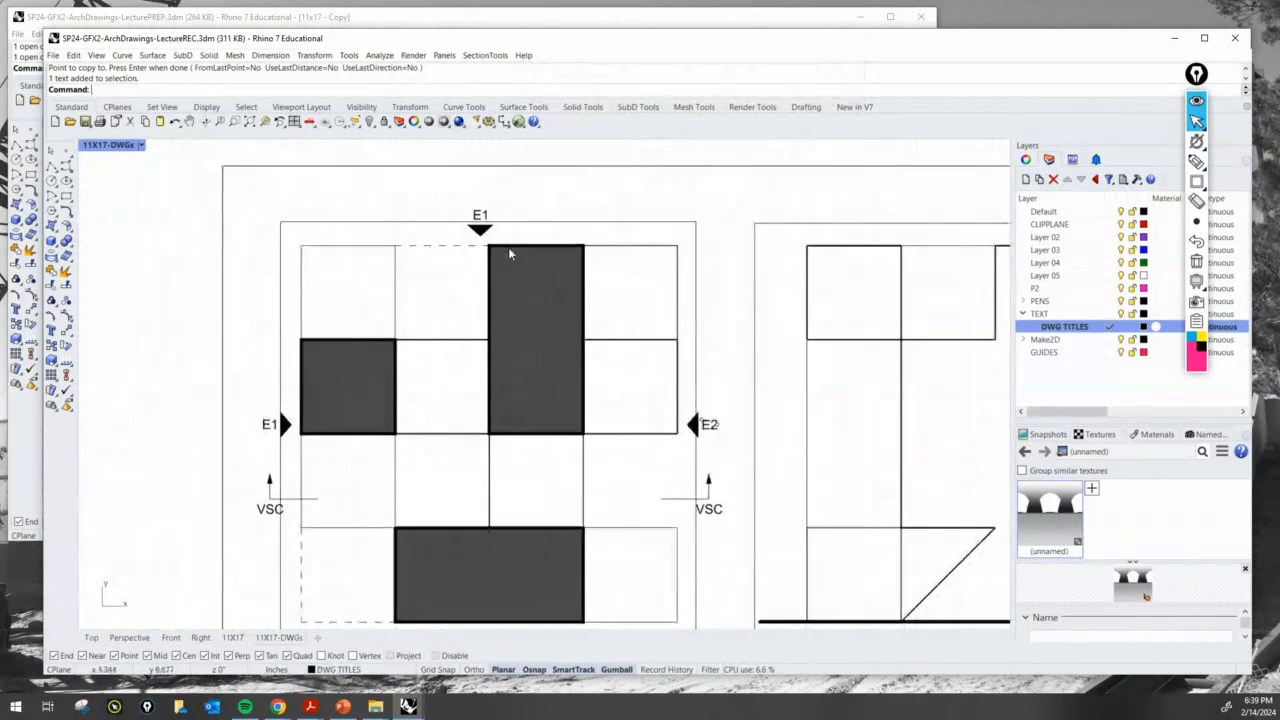
Change the E1 label above the upper triangle of the Horizontal Section Cut to E3.
{"action": "scroll", "coordinate": [480, 220], "scroll_direction": "up", "scroll_amount": 8}
{"action": "left_click", "coordinate": [480, 220]}
{"action": "double_click", "coordinate": [480, 218]}
{"action": "type", "text": "E3"}
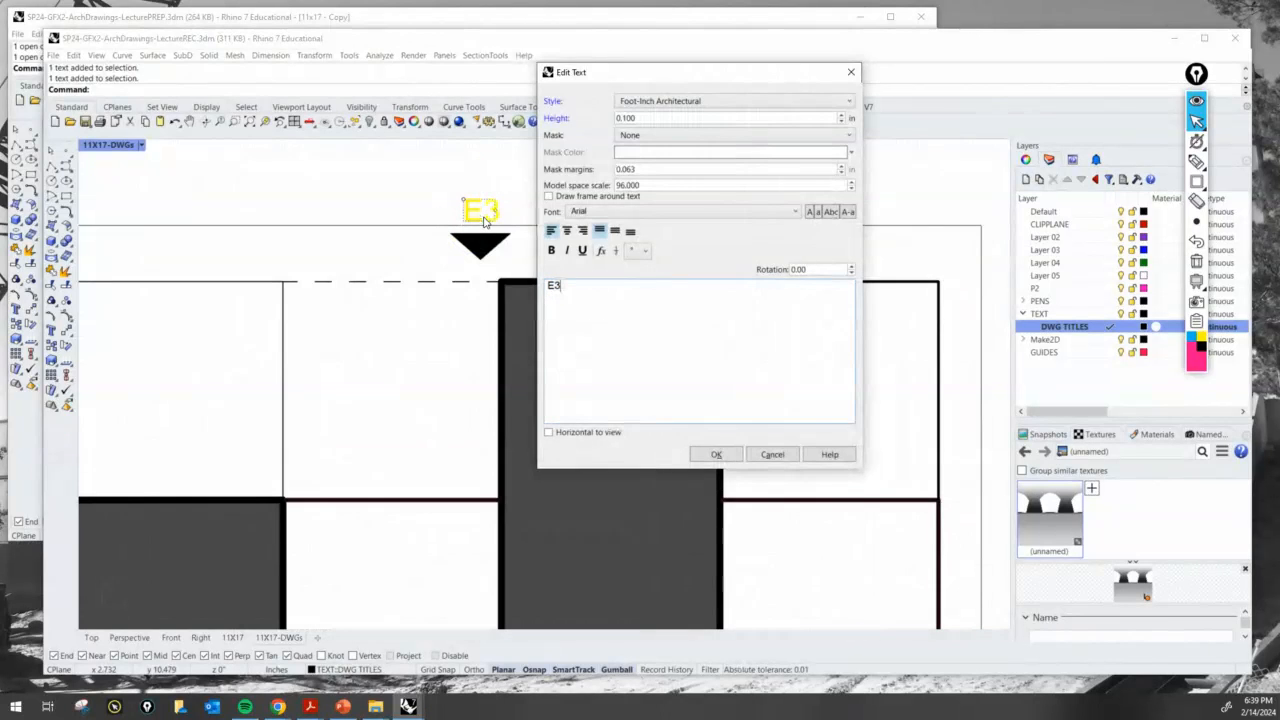
{"action": "left_click", "coordinate": [484, 222]}
{"action": "scroll", "coordinate": [595, 189], "scroll_direction": "down", "scroll_amount": 10}
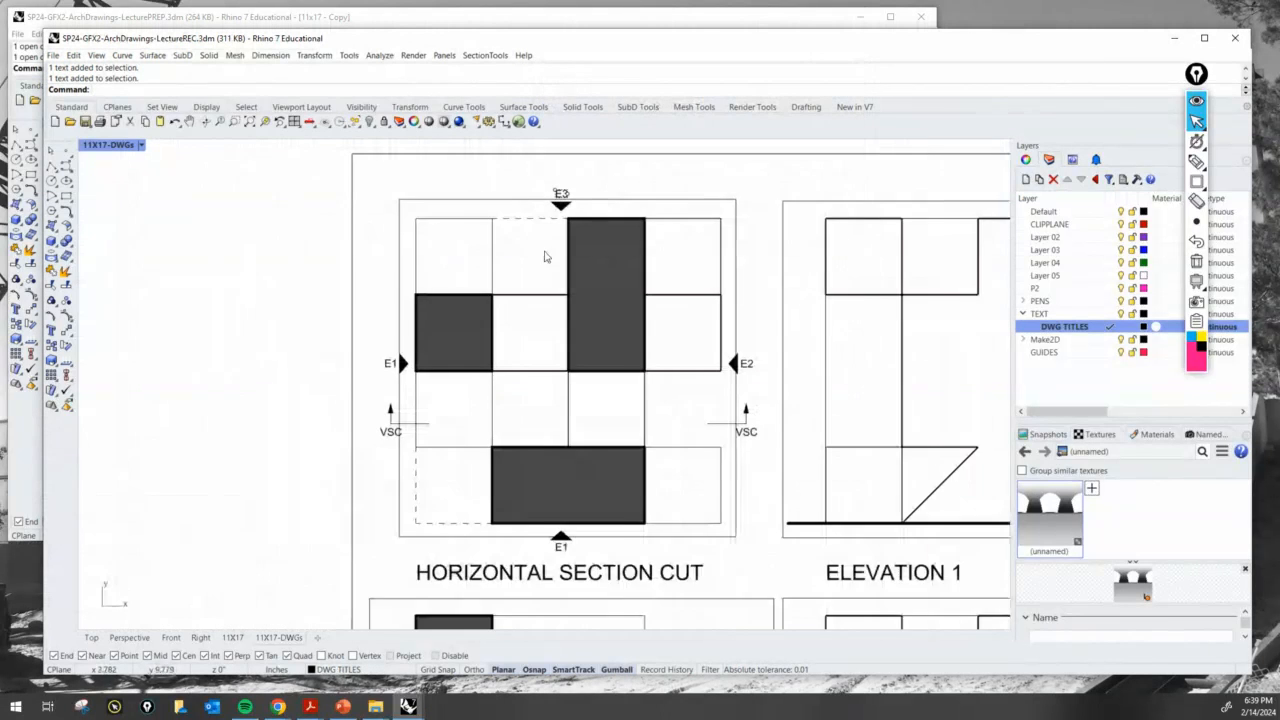
Change the E1 label beside the left-hand triangle of the Horizontal Section Cut to E4.
{"action": "right_click_drag", "start_coordinate": [546, 257], "coordinate": [603, 252]}
{"action": "scroll", "coordinate": [474, 337], "scroll_direction": "up", "scroll_amount": 8}
{"action": "double_click", "coordinate": [420, 385]}
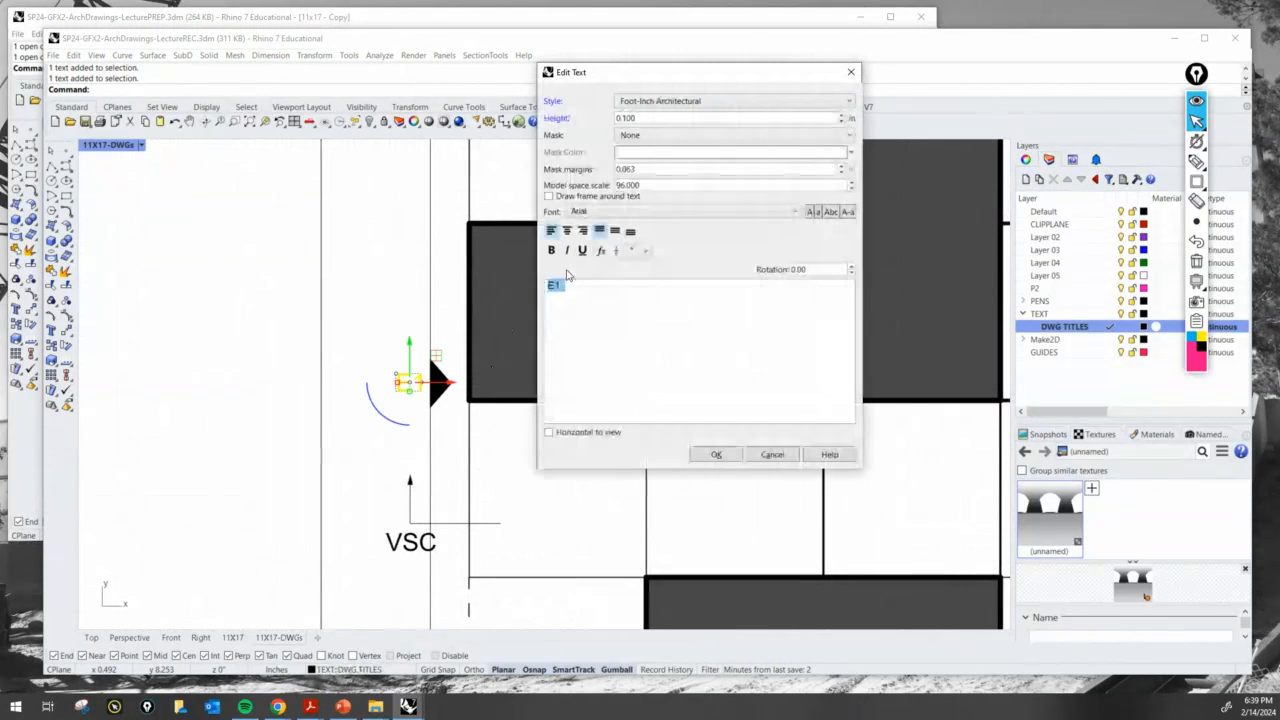
{"action": "type", "text": "E"}
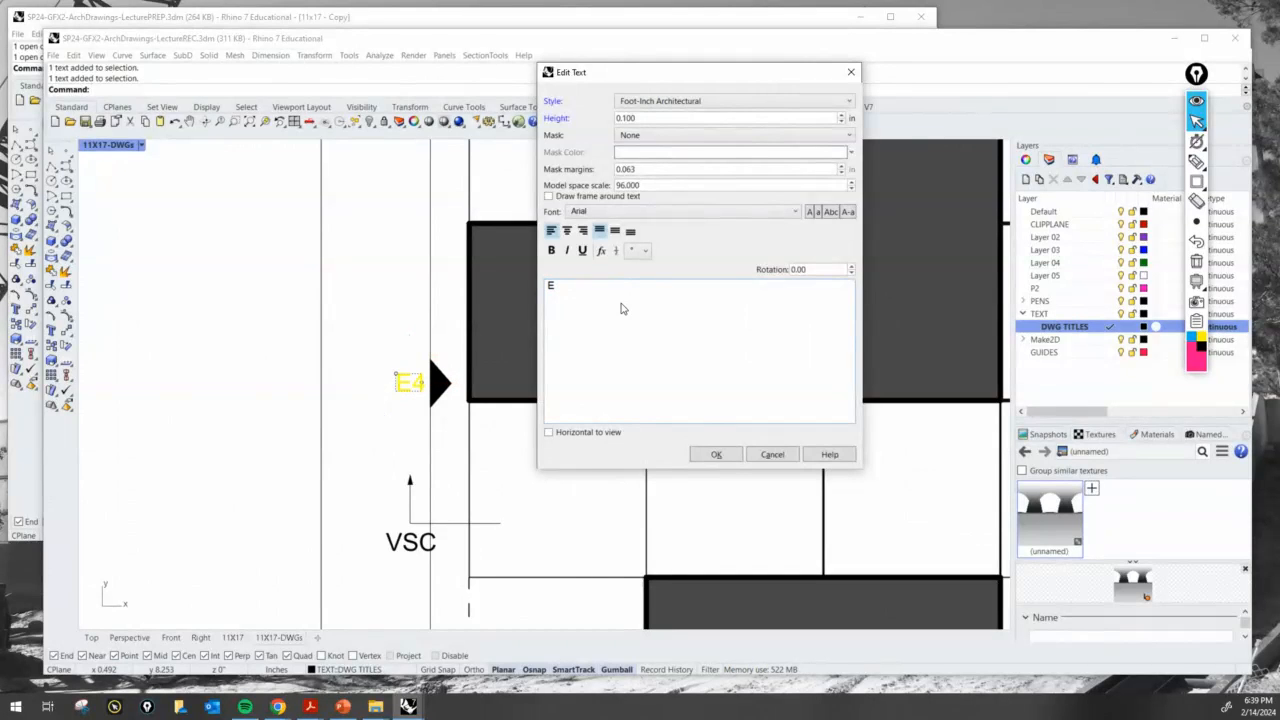
{"action": "key", "text": "Return"}
{"action": "scroll", "coordinate": [560, 370], "scroll_direction": "down", "scroll_amount": 5}
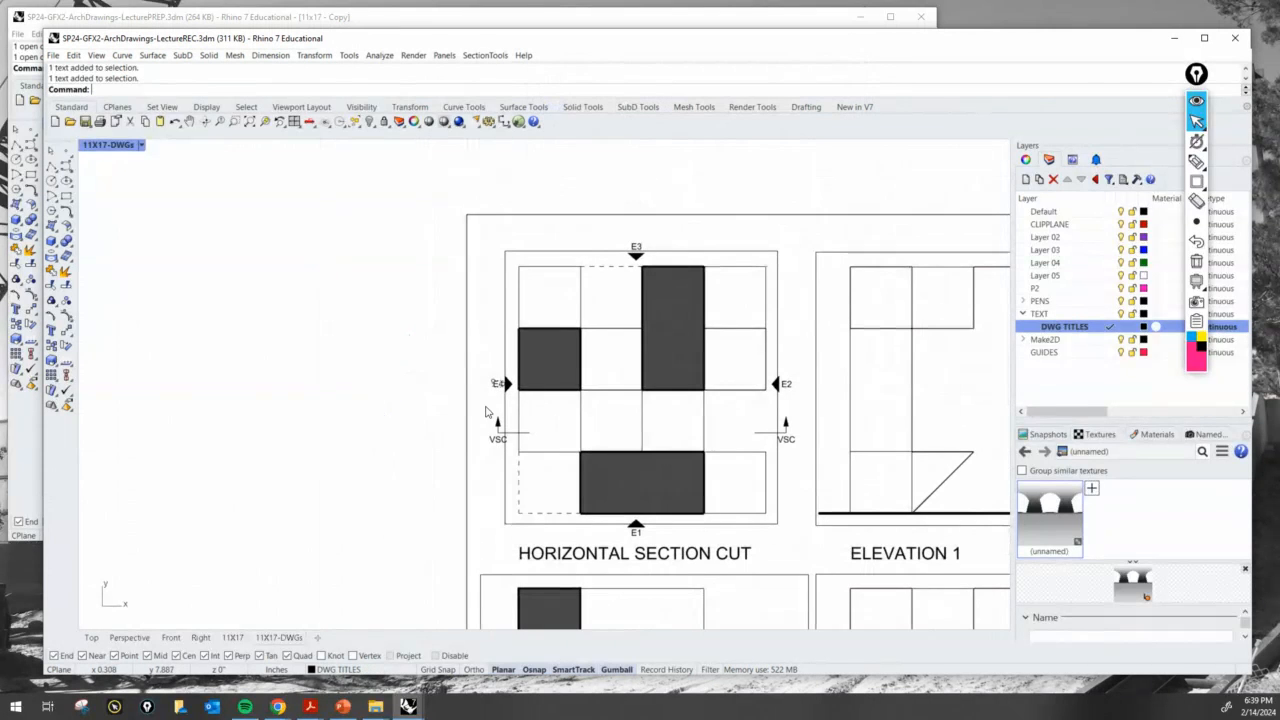
Move the two VSC and two HSC section arrow lines to the P2-.13 layer under PENS.
{"action": "scroll", "coordinate": [500, 433], "scroll_direction": "up", "scroll_amount": 5}
{"action": "left_click", "coordinate": [500, 433]}
{"action": "scroll", "coordinate": [505, 430], "scroll_direction": "down", "scroll_amount": 3}
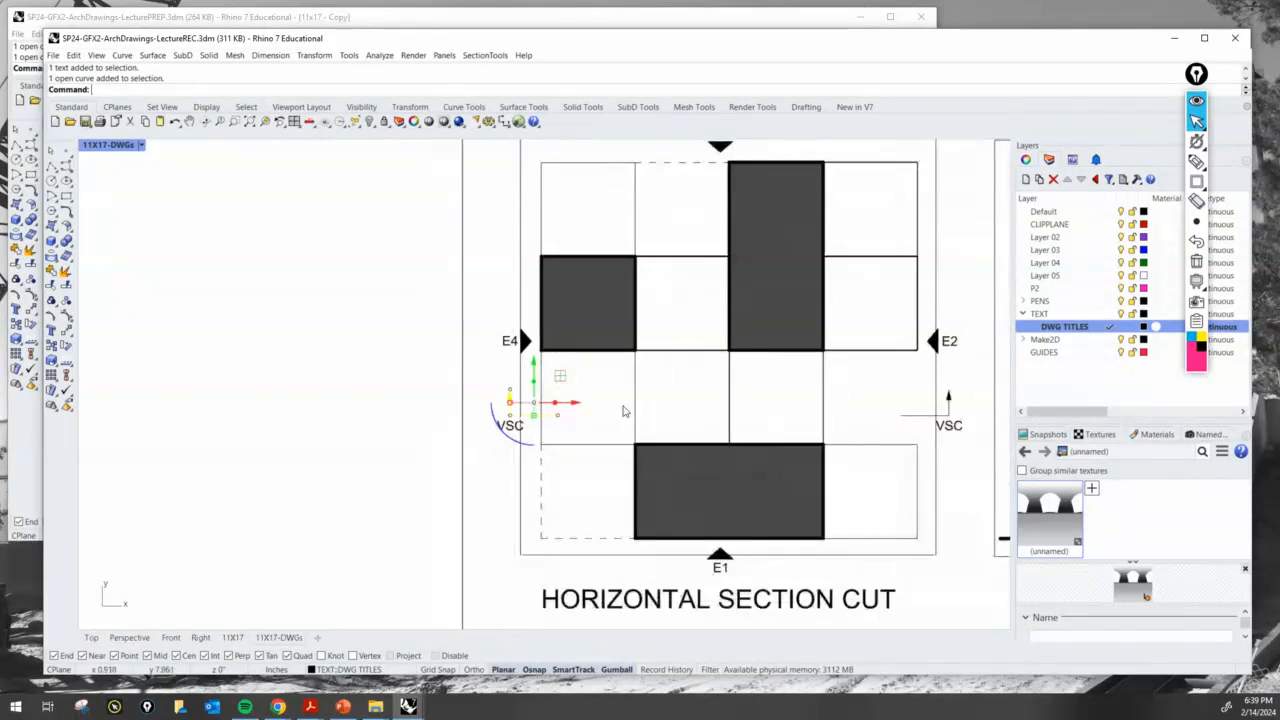
{"action": "mouse_move", "coordinate": [710, 438]}
{"action": "right_mouse_down"}
{"action": "mouse_move", "coordinate": [620, 427]}
{"action": "mouse_move", "coordinate": [536, 342]}
{"action": "right_mouse_up"}
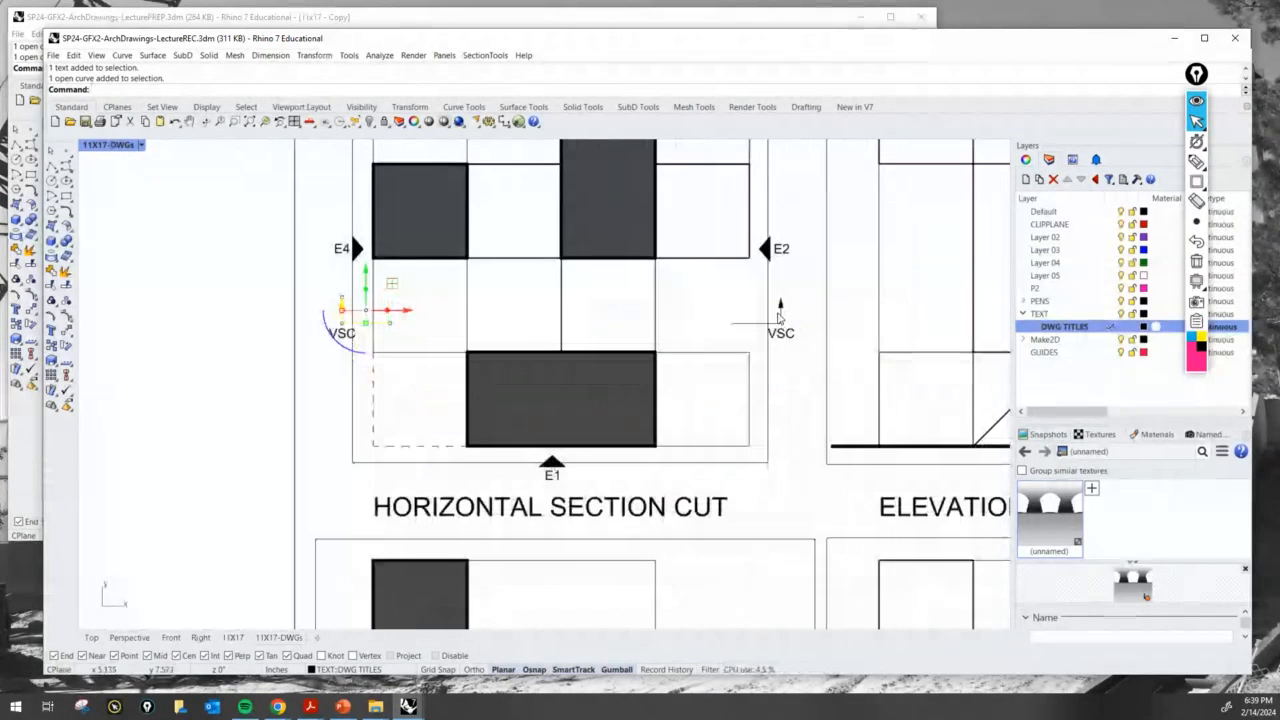
{"action": "left_click", "coordinate": [755, 328], "text": "shift"}
{"action": "scroll", "coordinate": [755, 328], "scroll_direction": "down", "scroll_amount": 6}
{"action": "left_click", "coordinate": [543, 530], "text": "shift"}
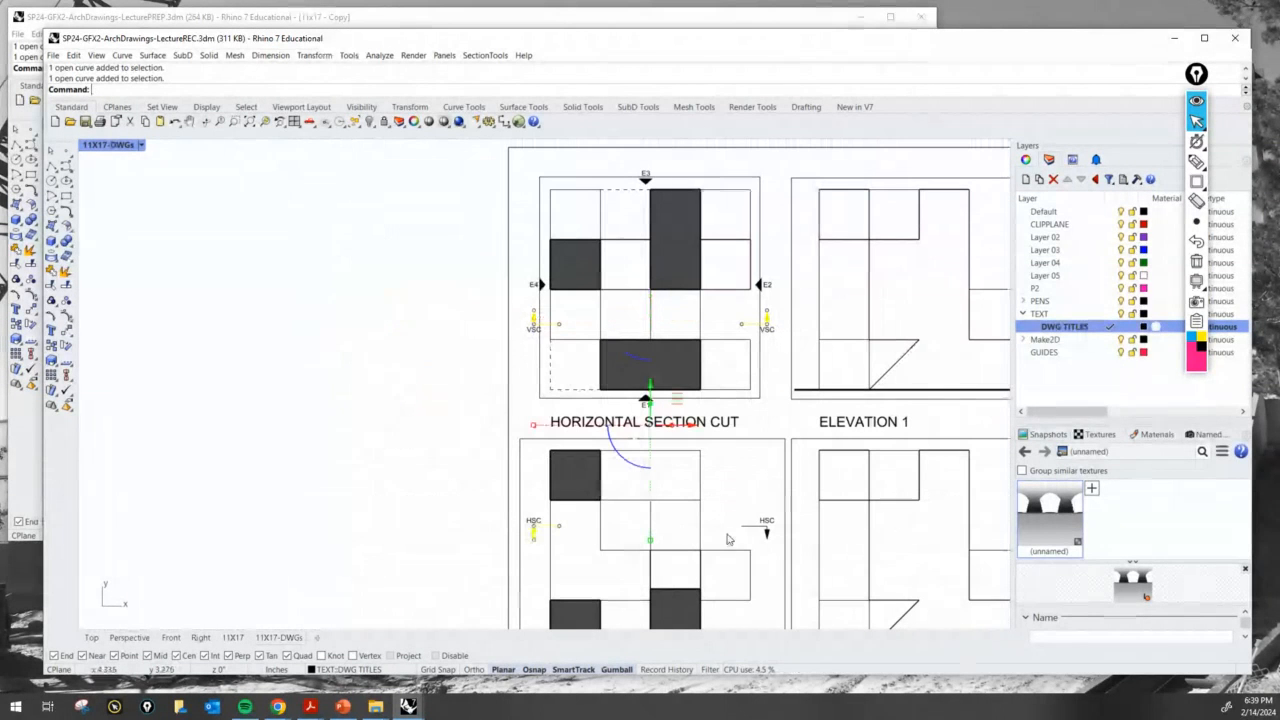
{"action": "left_click", "coordinate": [748, 534], "text": "shift"}
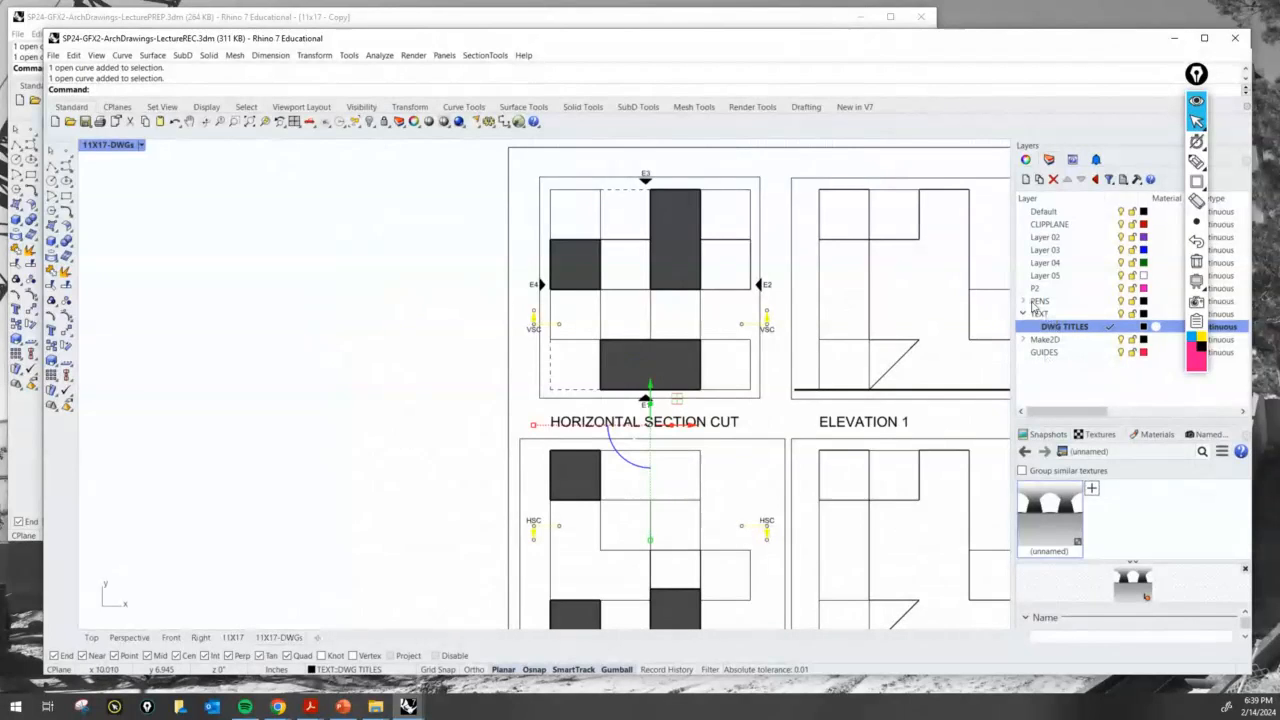
{"action": "left_click", "coordinate": [350, 669]}
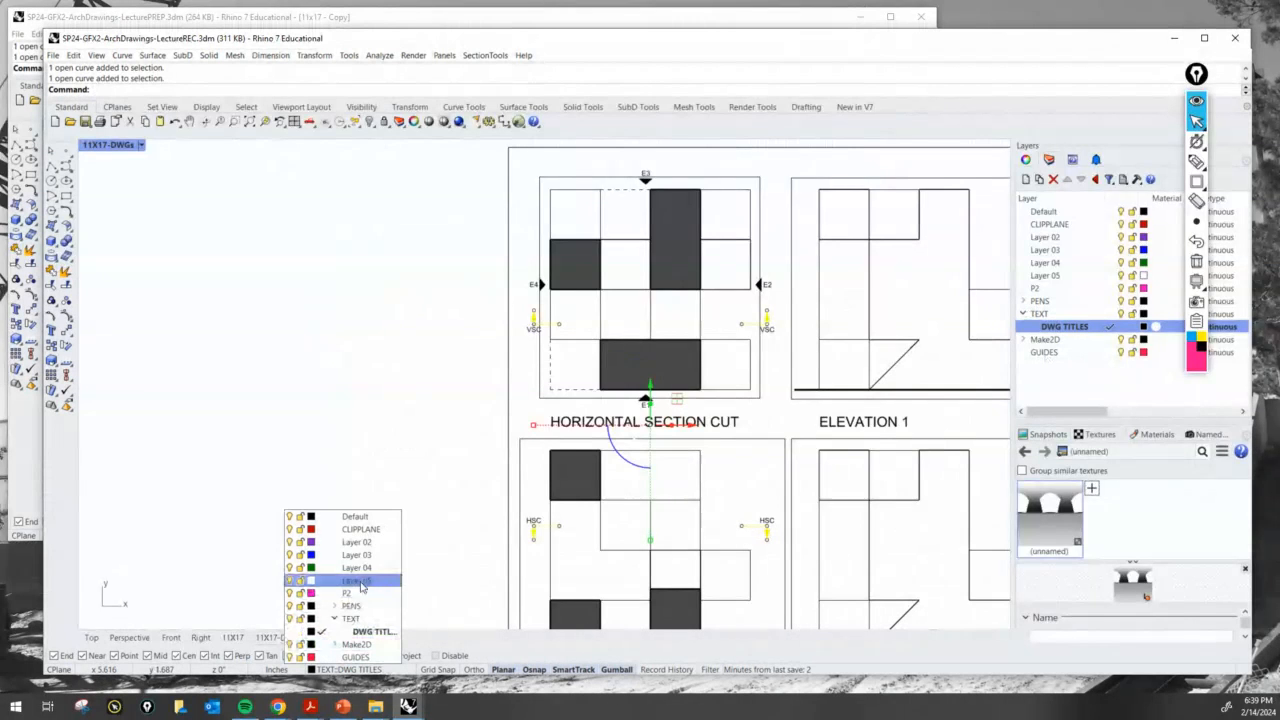
{"action": "left_click", "coordinate": [333, 607]}
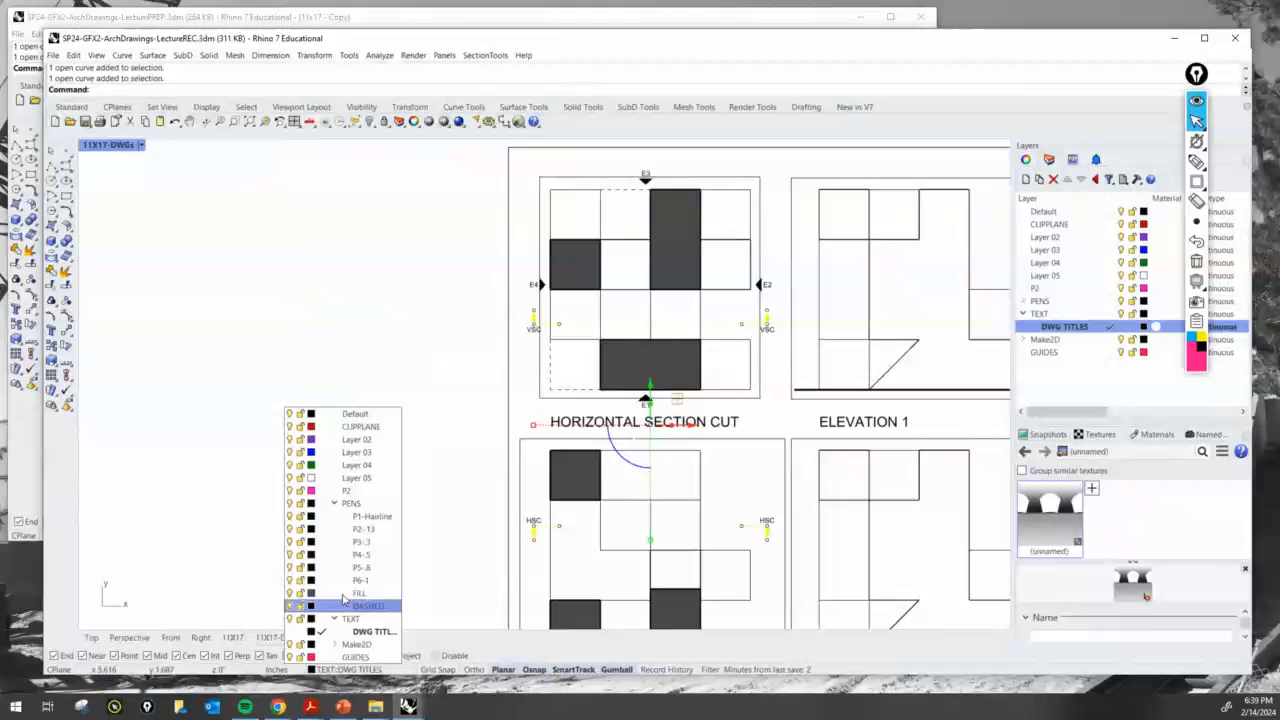
{"action": "left_click", "coordinate": [363, 528]}
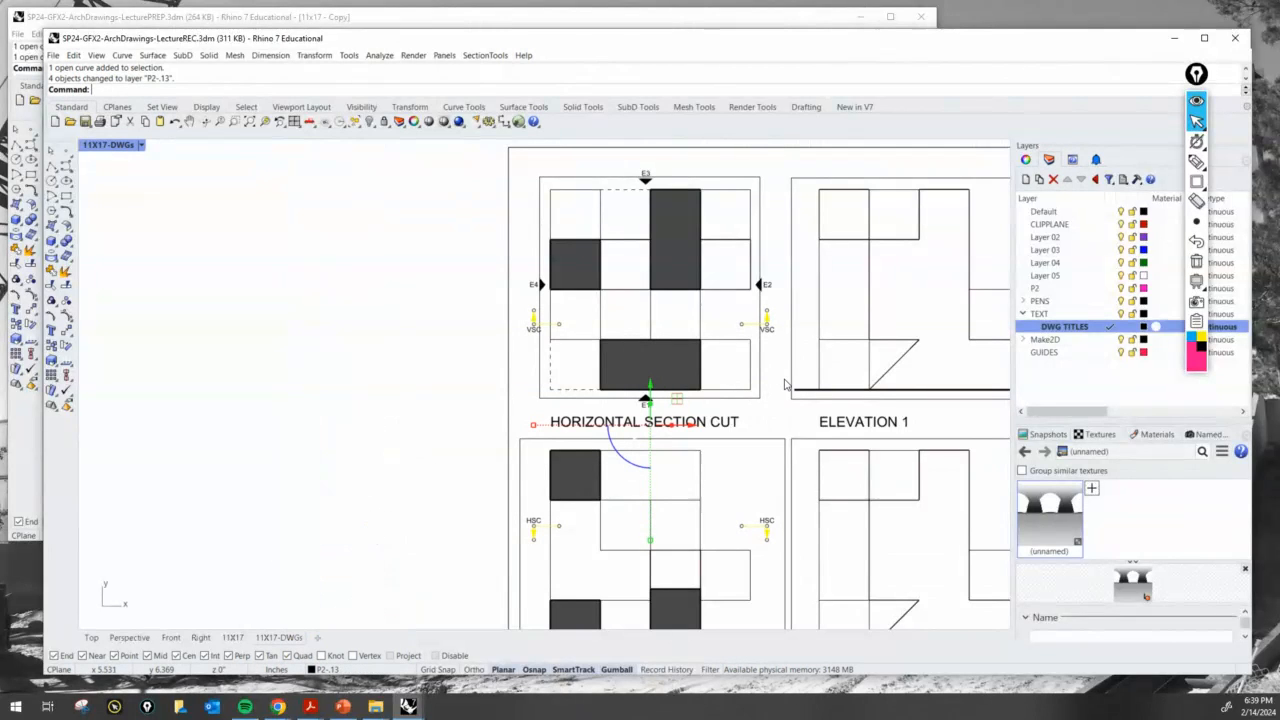
{"action": "right_click_drag", "start_coordinate": [785, 384], "coordinate": [606, 406]}
{"action": "key", "text": "Escape"}
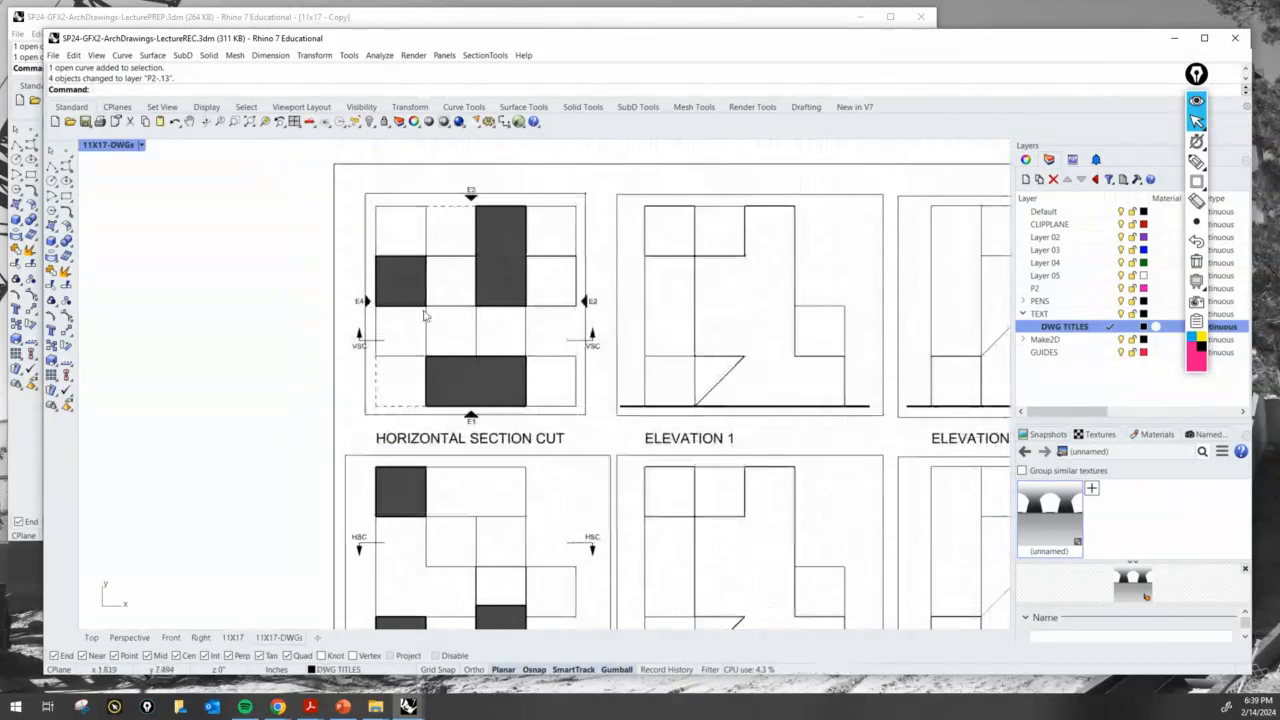
{"action": "scroll", "coordinate": [426, 318], "scroll_direction": "up", "scroll_amount": 2}
{"action": "right_click_drag", "start_coordinate": [457, 307], "coordinate": [395, 332]}
{"action": "scroll", "coordinate": [375, 428], "scroll_direction": "down", "scroll_amount": 4}
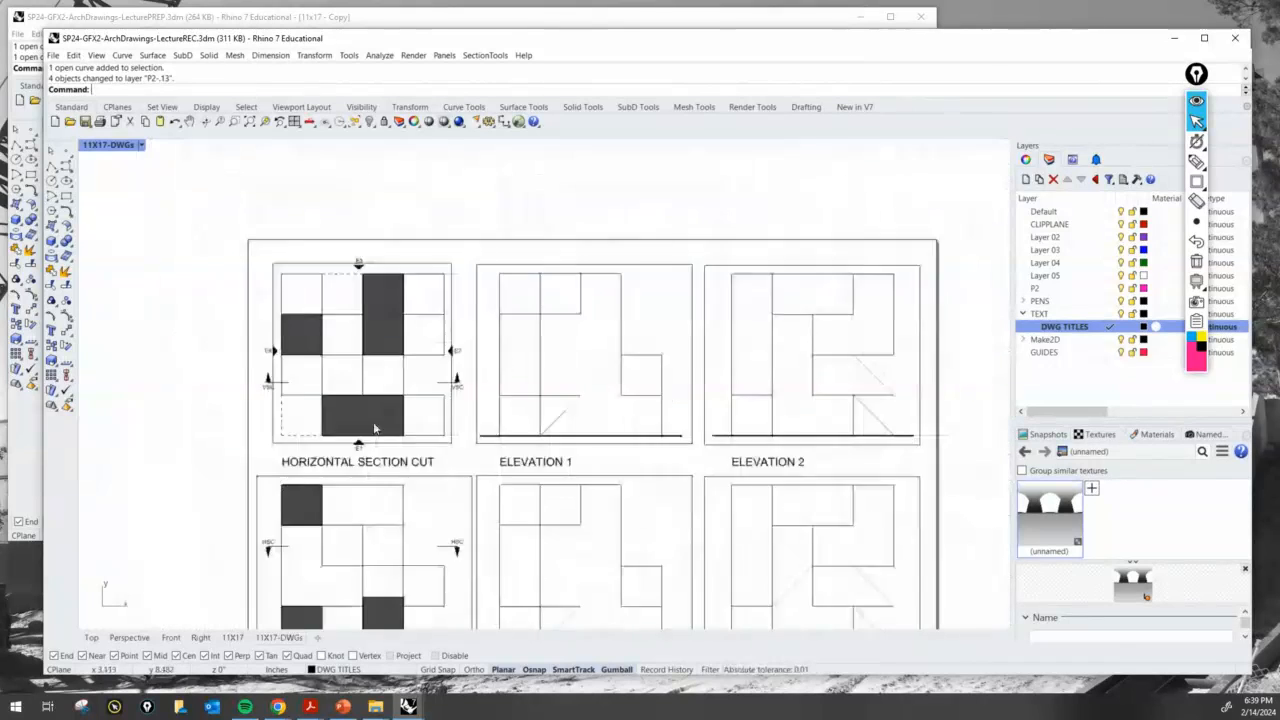
{"action": "scroll", "coordinate": [375, 428], "scroll_direction": "down", "scroll_amount": 2}
{"action": "right_click_drag", "start_coordinate": [514, 453], "coordinate": [531, 424]}
{"action": "scroll", "coordinate": [535, 401], "scroll_direction": "up", "scroll_amount": 4}
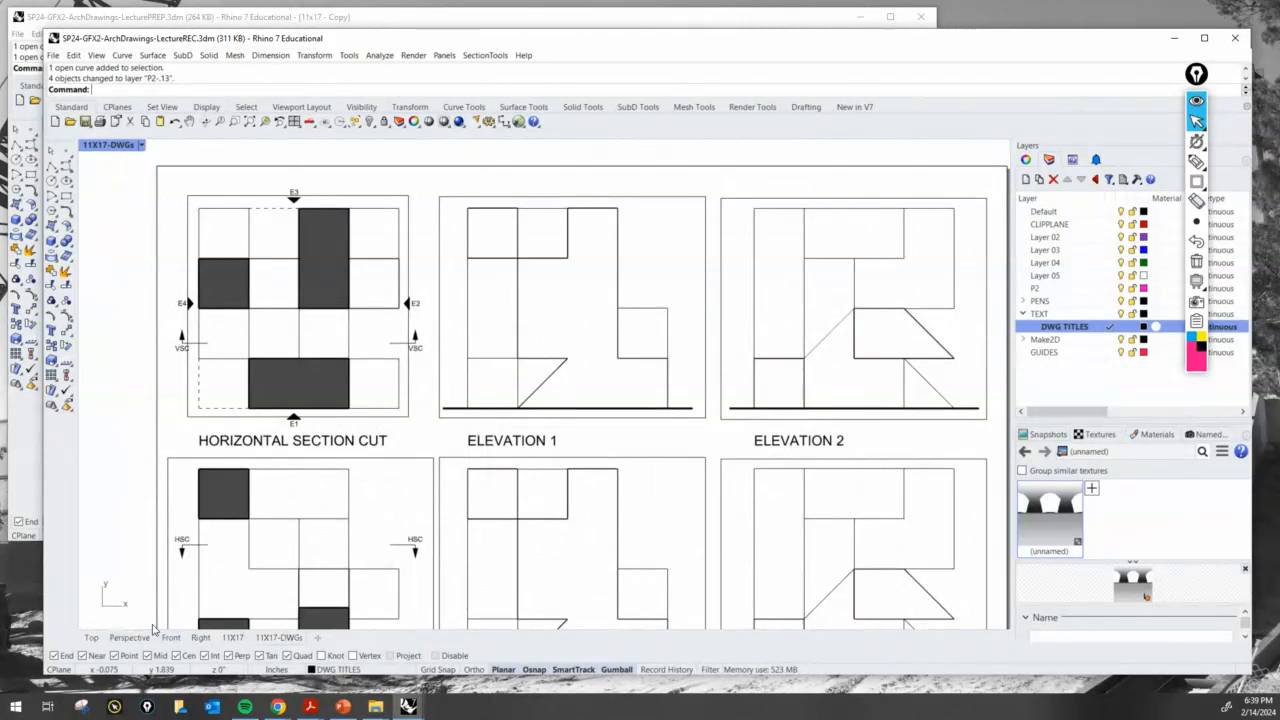
Rotate the pink 3D model by 90 degrees about its vertical axis in the Perspective view.
{"action": "left_click", "coordinate": [135, 637]}
{"action": "right_click_drag", "start_coordinate": [411, 303], "coordinate": [434, 341]}
{"action": "left_click_drag", "start_coordinate": [423, 336], "coordinate": [305, 216]}
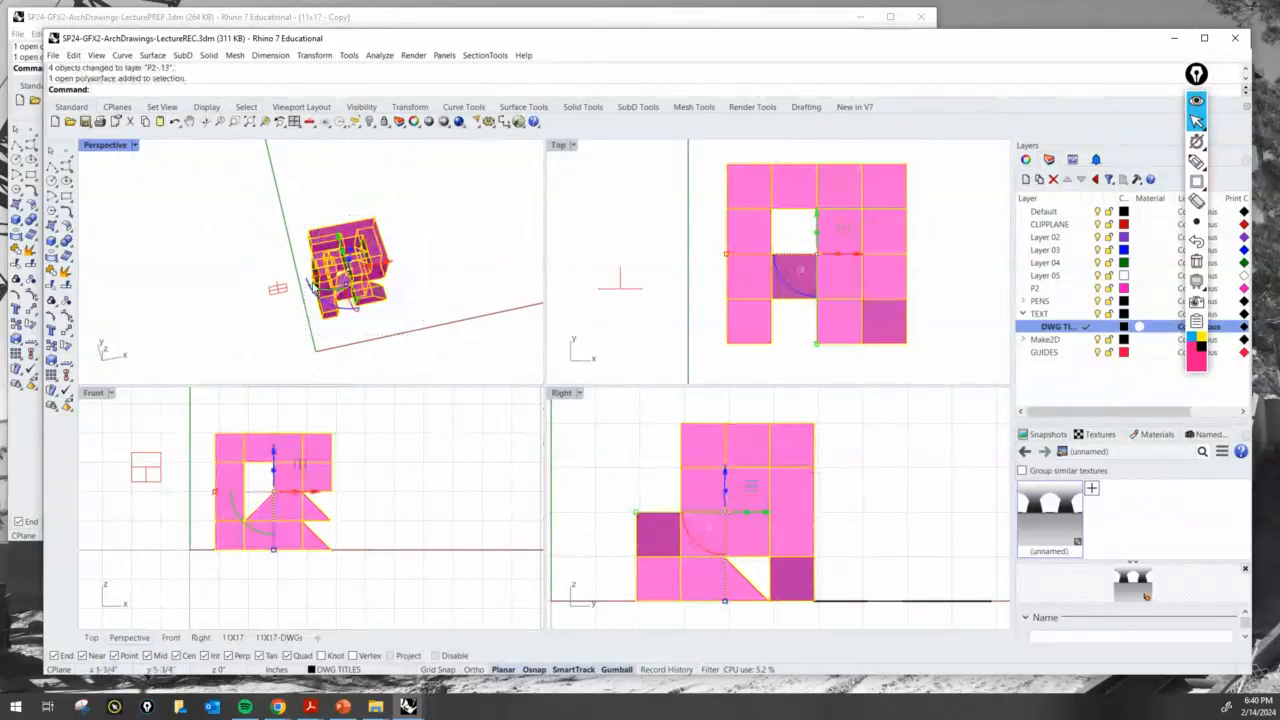
{"action": "right_click_drag", "start_coordinate": [312, 285], "coordinate": [362, 286]}
{"action": "scroll", "coordinate": [365, 283], "scroll_direction": "up", "scroll_amount": 3}
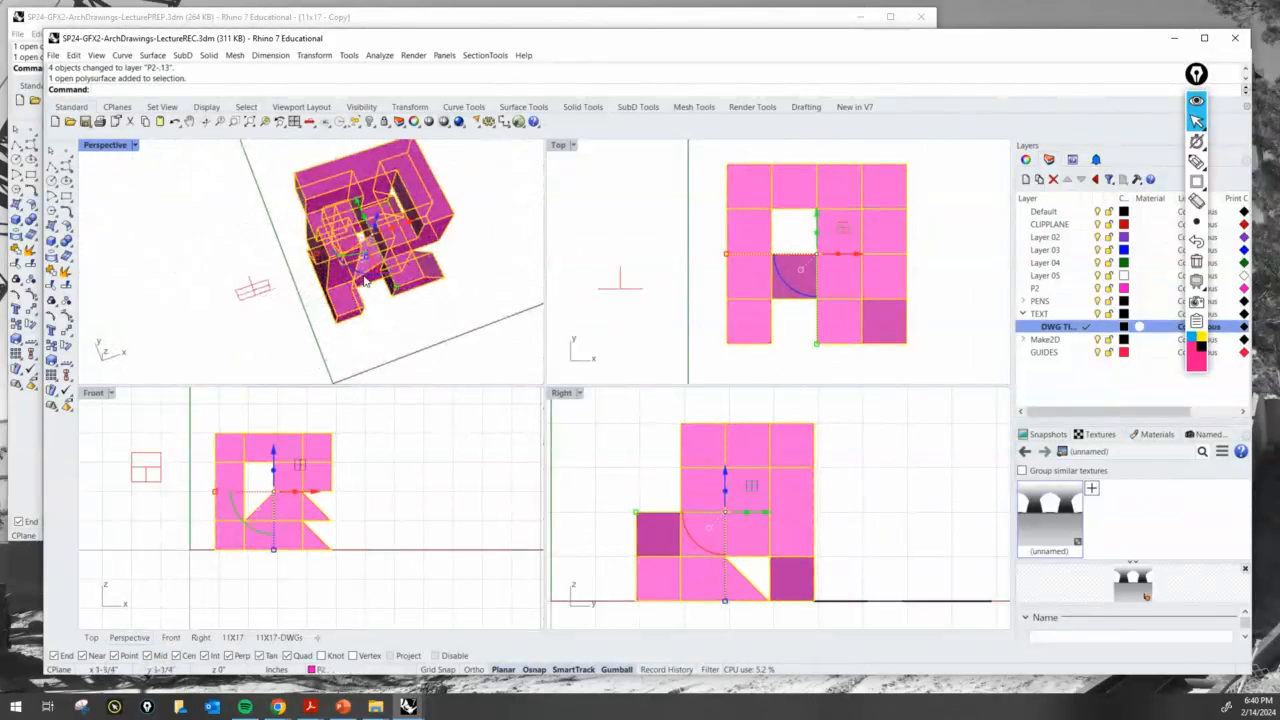
{"action": "left_click", "coordinate": [372, 280]}
{"action": "type", "text": "90"}
{"action": "key", "text": "Return"}
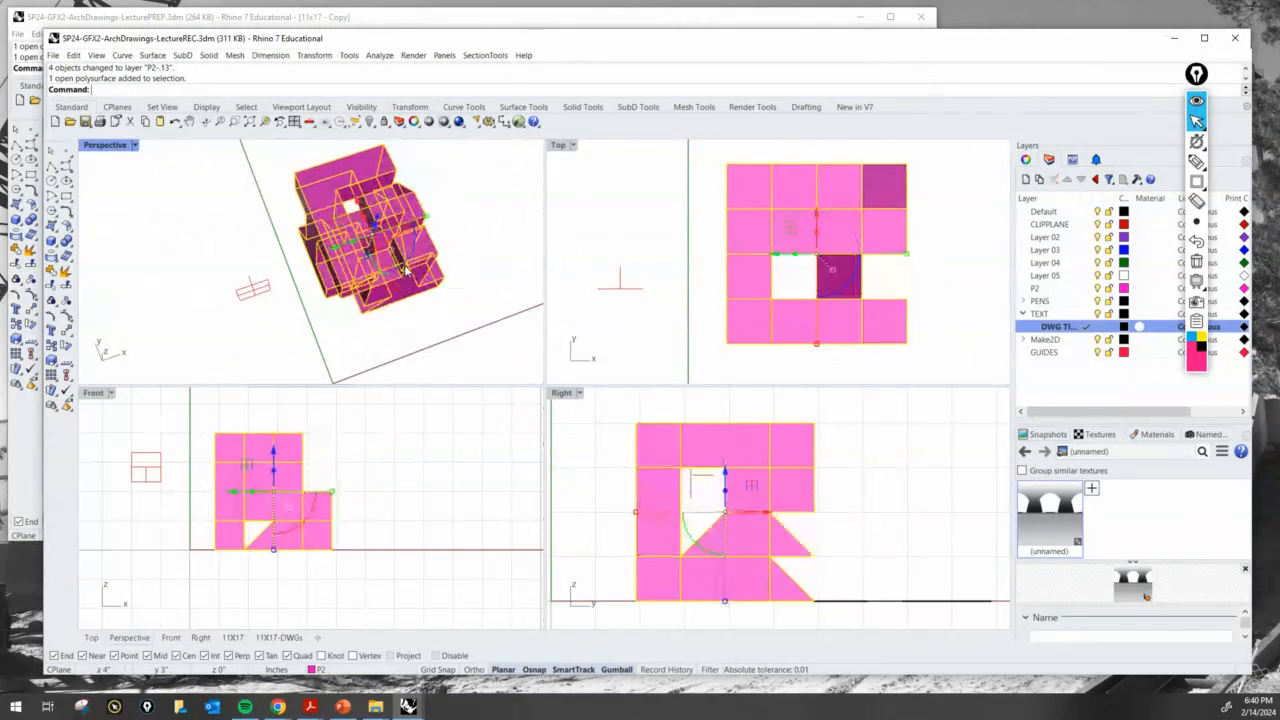
{"action": "left_click", "coordinate": [474, 260]}
{"action": "right_click_drag", "start_coordinate": [477, 264], "coordinate": [450, 286]}
{"action": "scroll", "coordinate": [428, 240], "scroll_direction": "down", "scroll_amount": 4}
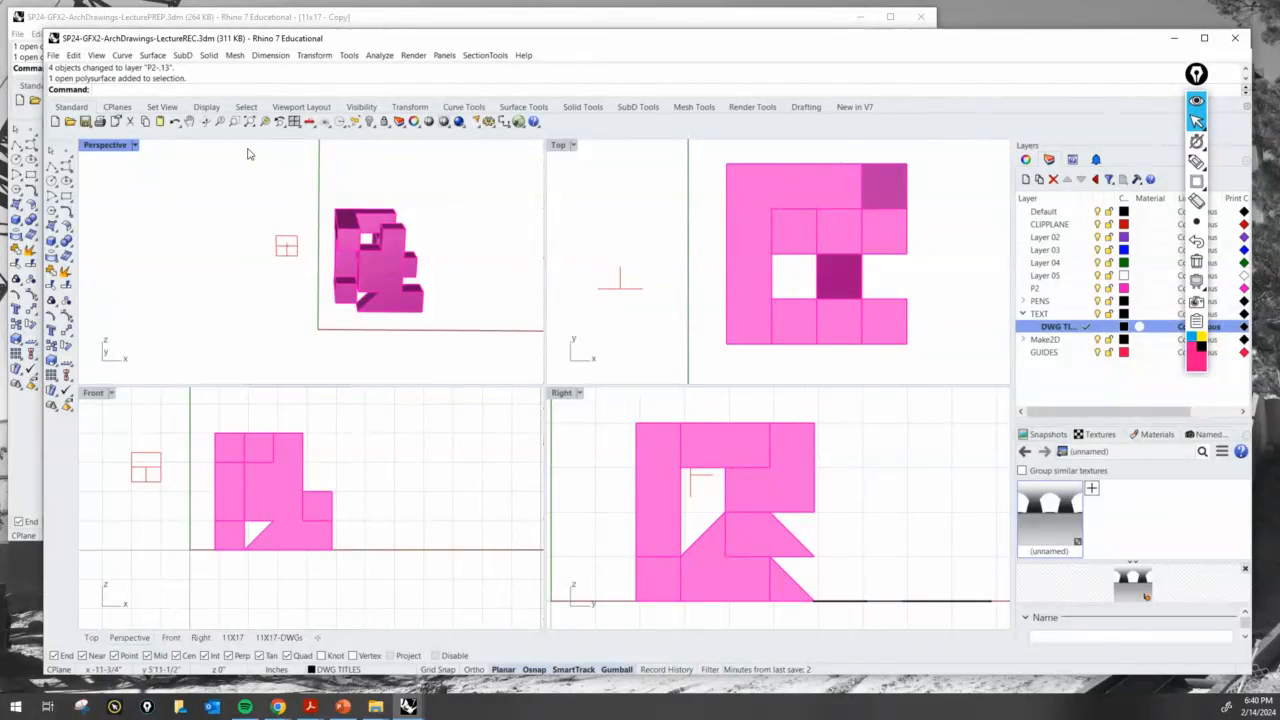
{"action": "left_click", "coordinate": [280, 638]}
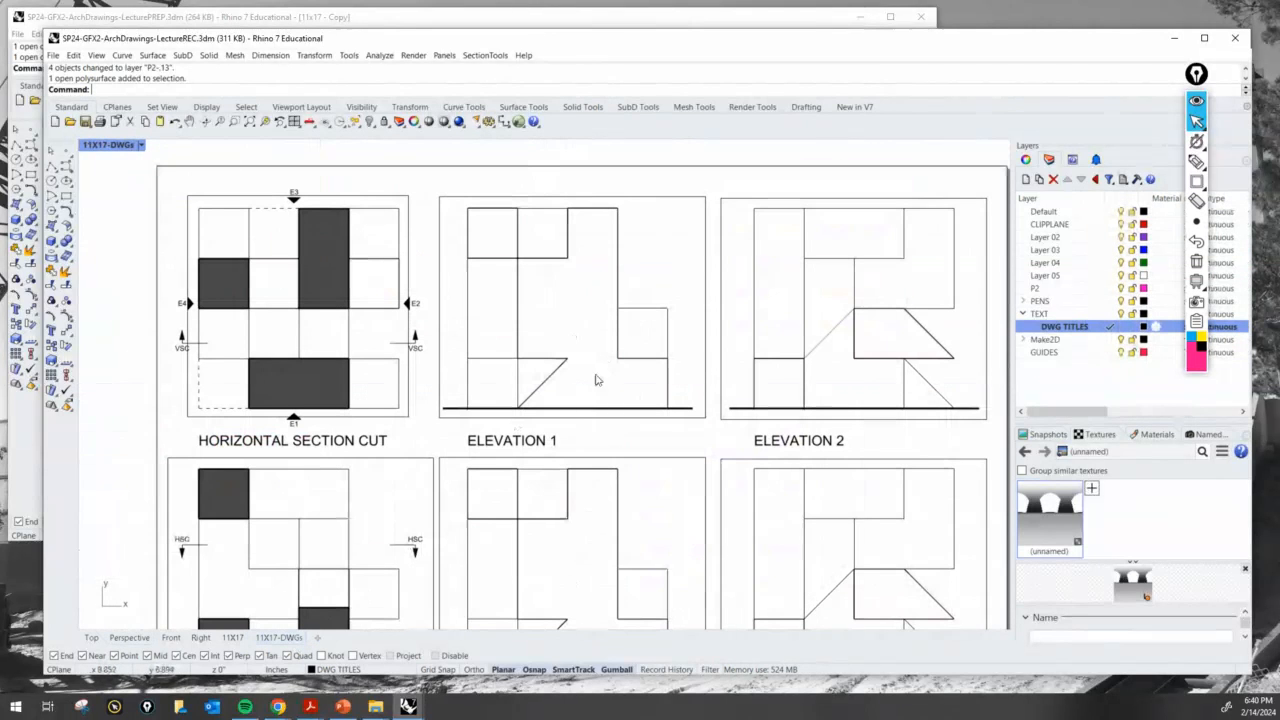
{"action": "left_click", "coordinate": [541, 445]}
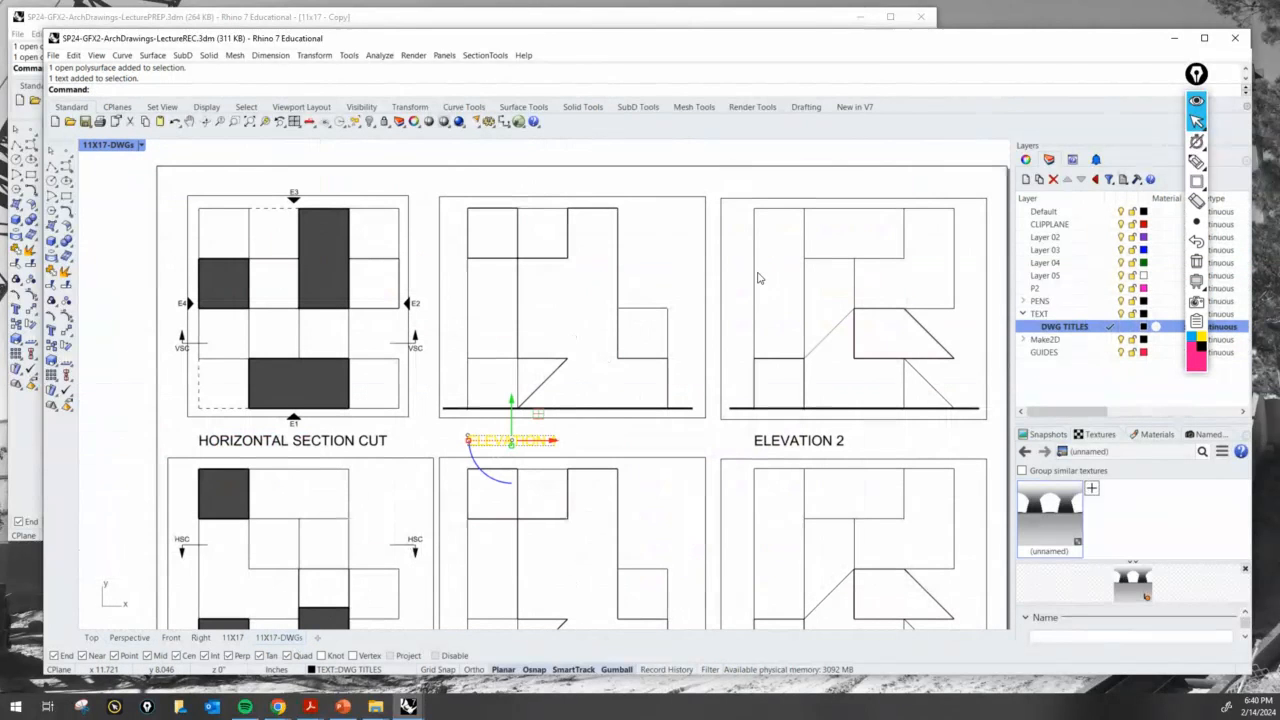
{"action": "left_click", "coordinate": [686, 233]}
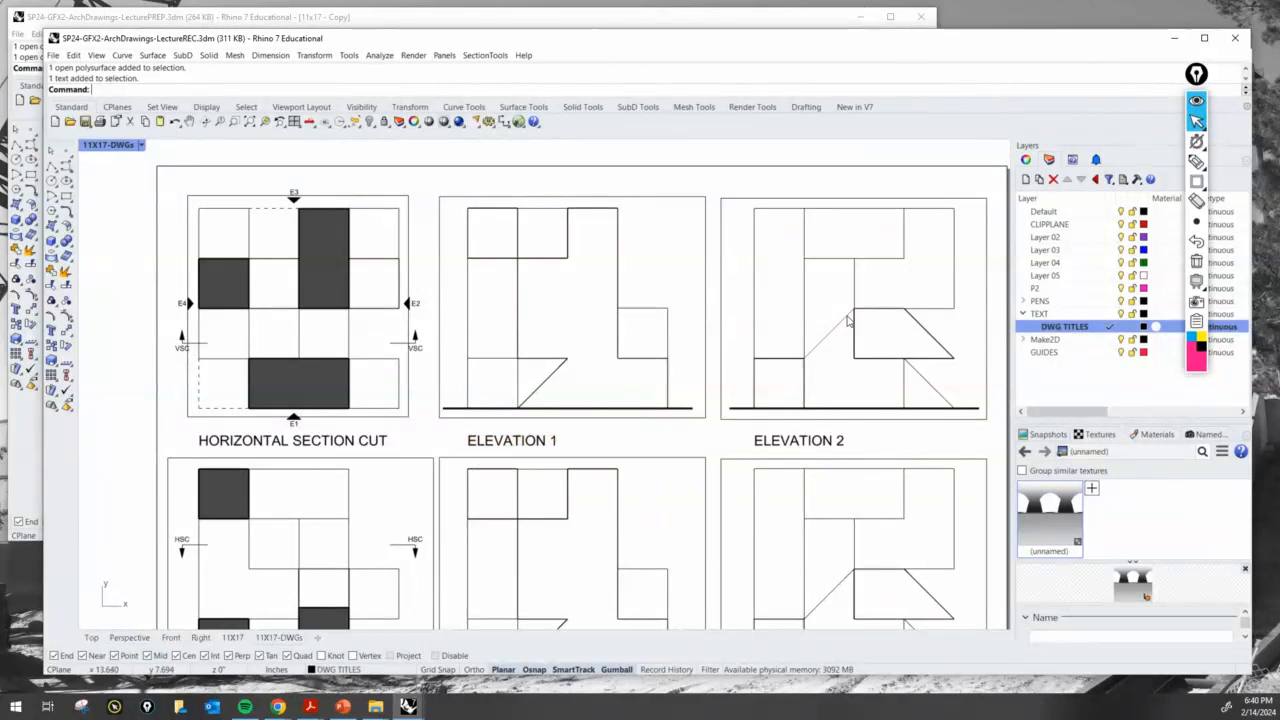
Sketch temporary E1, E2, E3 and E4 viewing-direction marks around the model in the Perspective view and clear them all.
{"action": "double_click", "coordinate": [122, 147]}
{"action": "right_click_drag", "start_coordinate": [434, 322], "coordinate": [520, 300]}
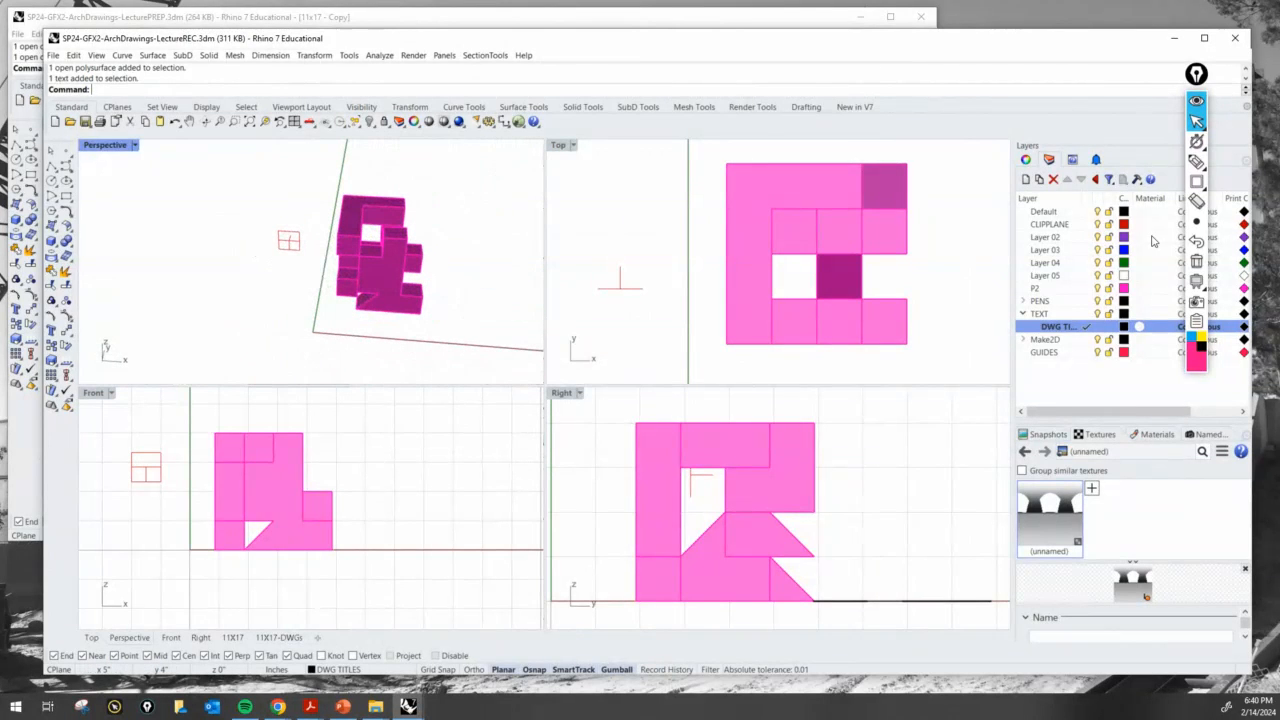
{"action": "left_click", "coordinate": [1196, 160]}
{"action": "left_click", "coordinate": [409, 327]}
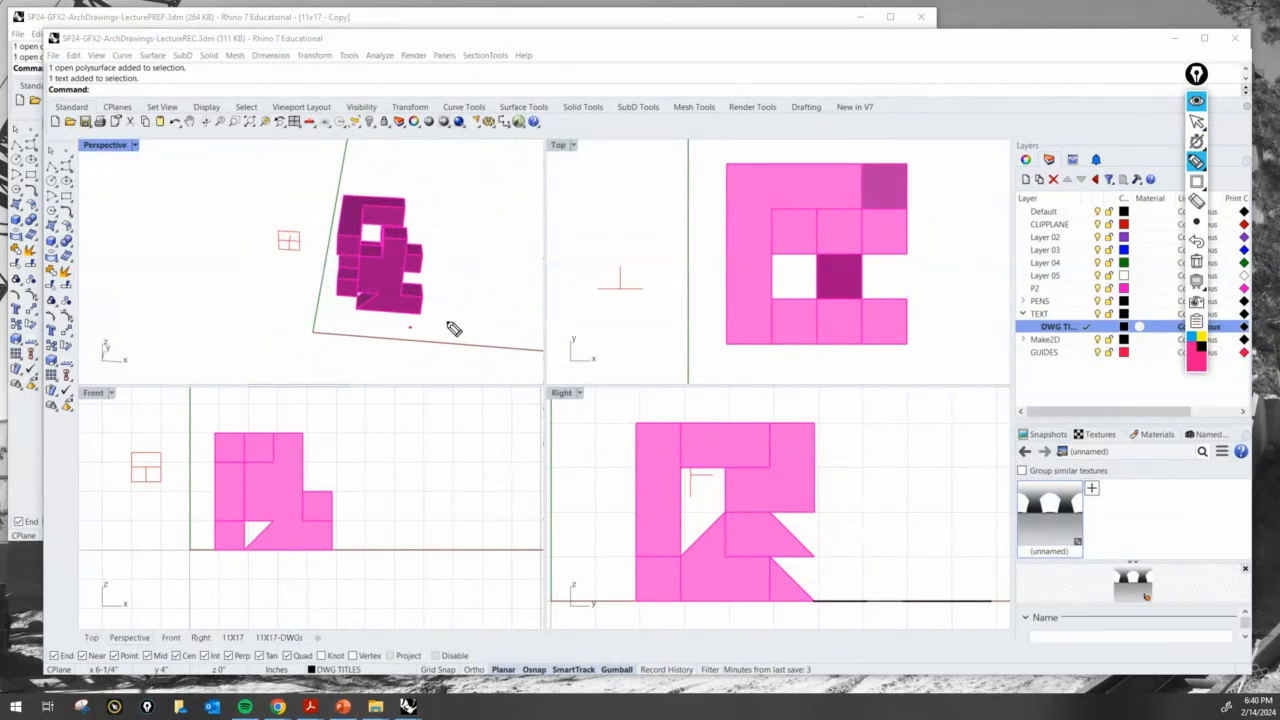
{"action": "left_click_drag", "start_coordinate": [410, 326], "coordinate": [463, 289]}
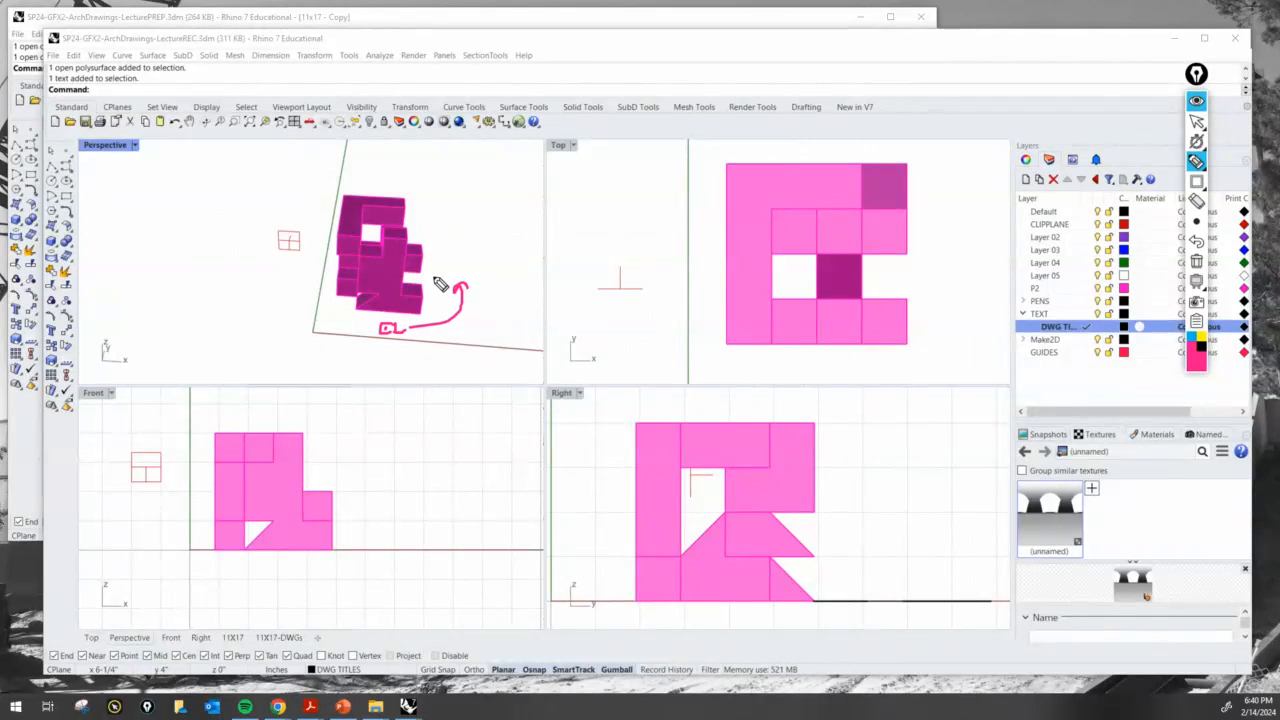
{"action": "left_click_drag", "start_coordinate": [439, 276], "coordinate": [450, 287]}
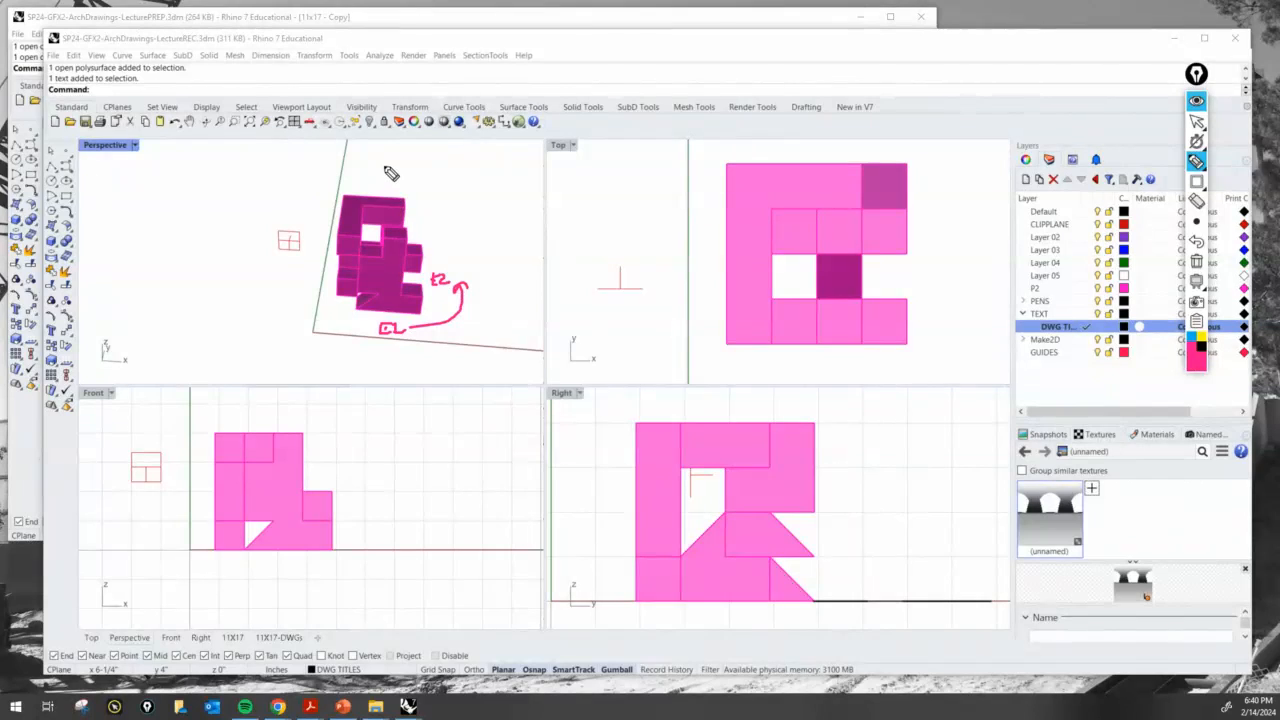
{"action": "left_click_drag", "start_coordinate": [381, 185], "coordinate": [382, 168]}
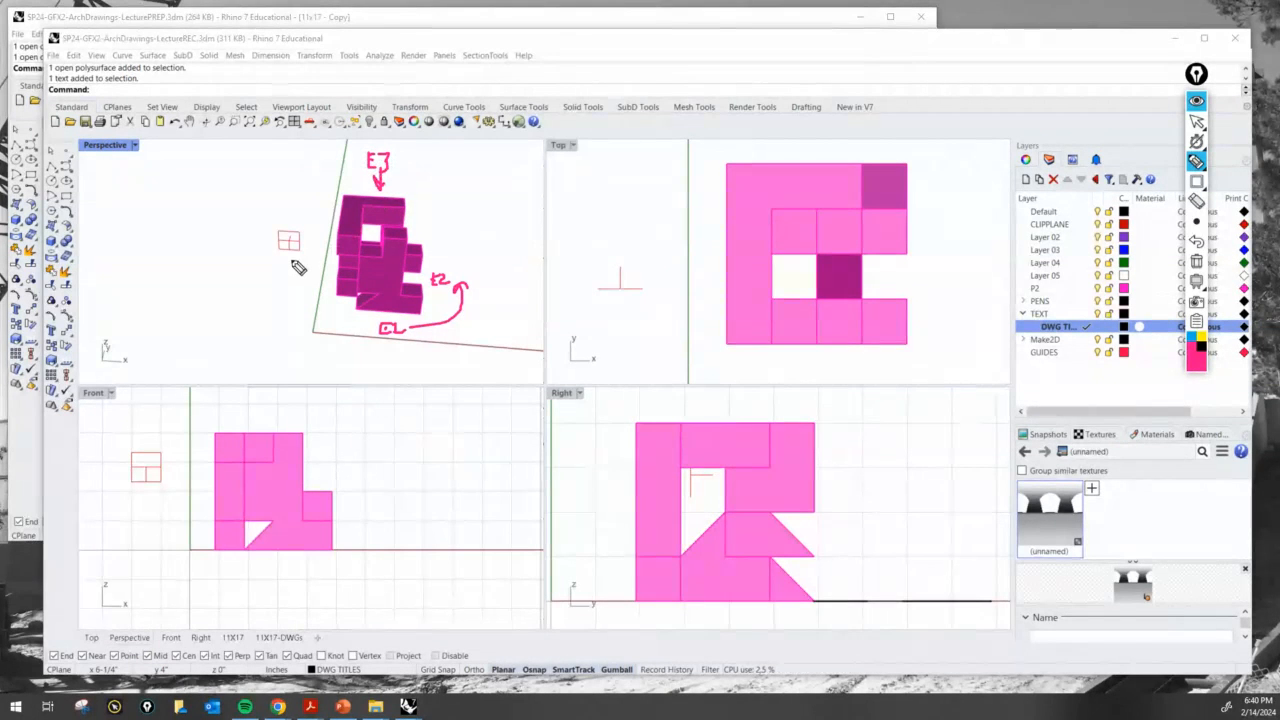
{"action": "left_click_drag", "start_coordinate": [292, 259], "coordinate": [304, 268]}
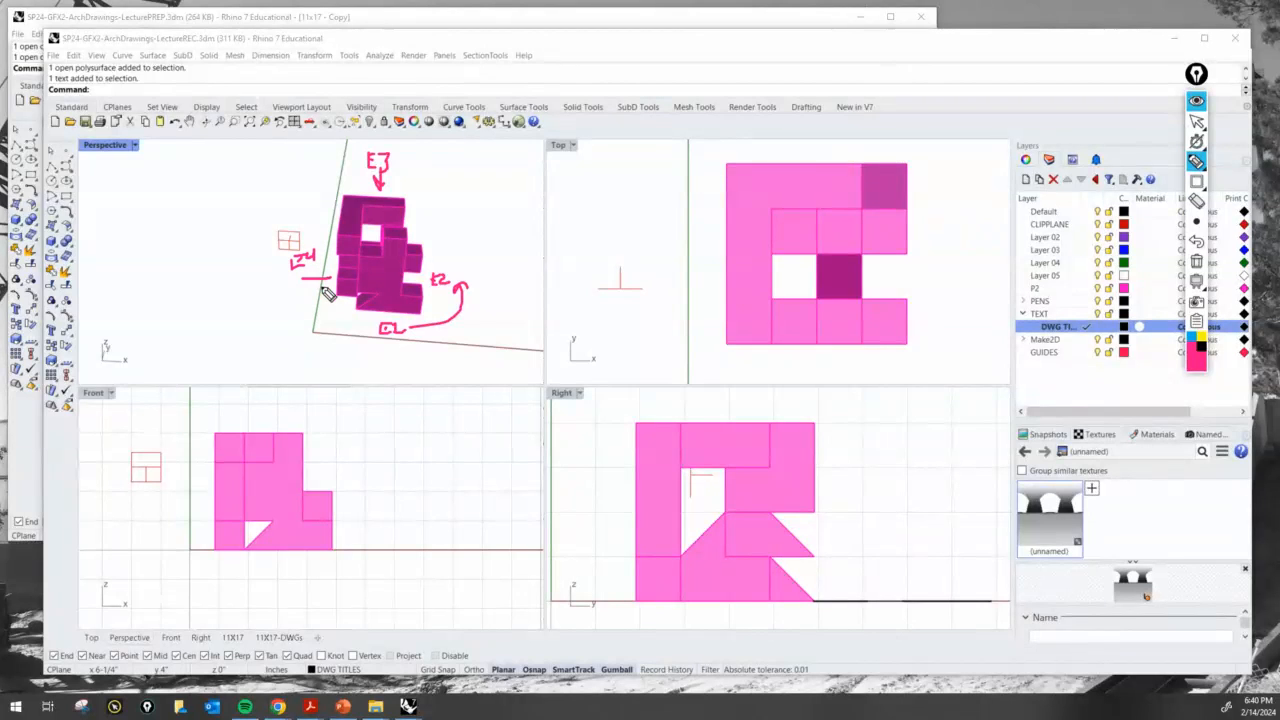
{"action": "left_click", "coordinate": [1197, 262]}
{"action": "left_click", "coordinate": [1197, 120]}
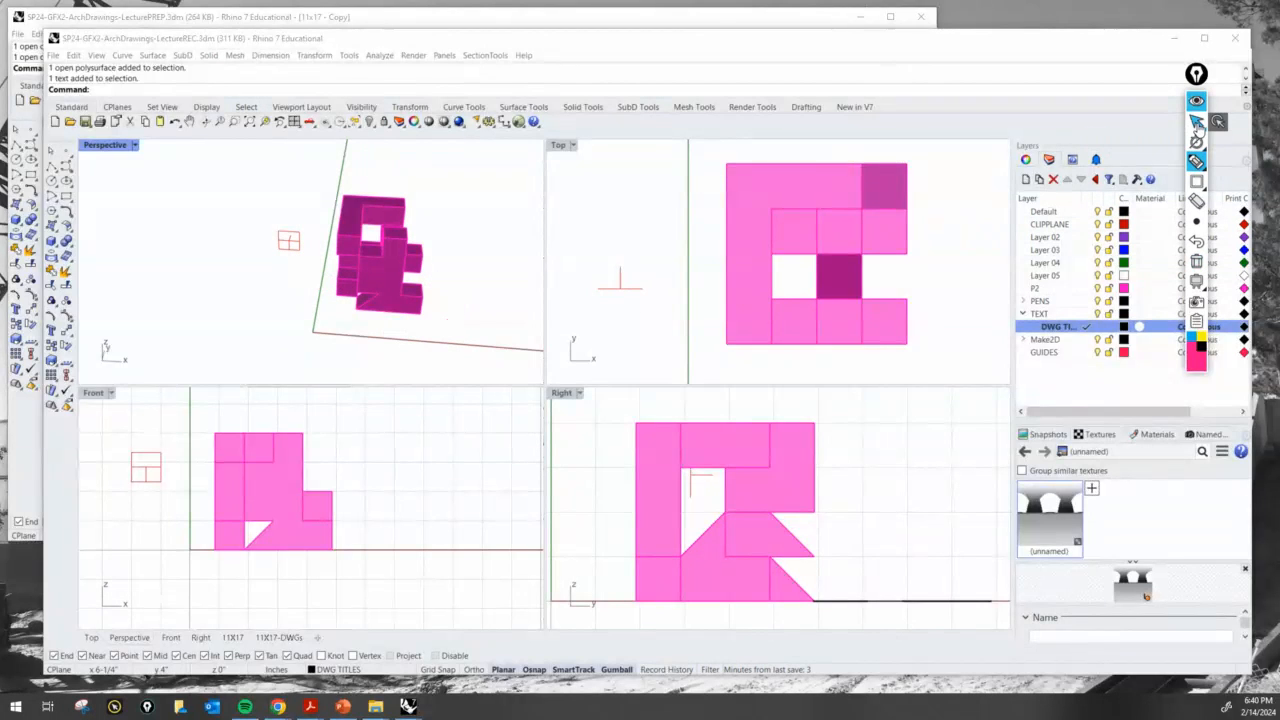
Return to the 11X17-DWGs layout and examine how Elevations 1 to 4 correspond to the markers around the Horizontal Section Cut.
{"action": "left_click", "coordinate": [272, 638]}
{"action": "scroll", "coordinate": [657, 335], "scroll_direction": "up", "scroll_amount": 2}
{"action": "right_click_drag", "start_coordinate": [657, 335], "coordinate": [662, 318]}
{"action": "right_click_drag", "start_coordinate": [613, 416], "coordinate": [609, 370]}
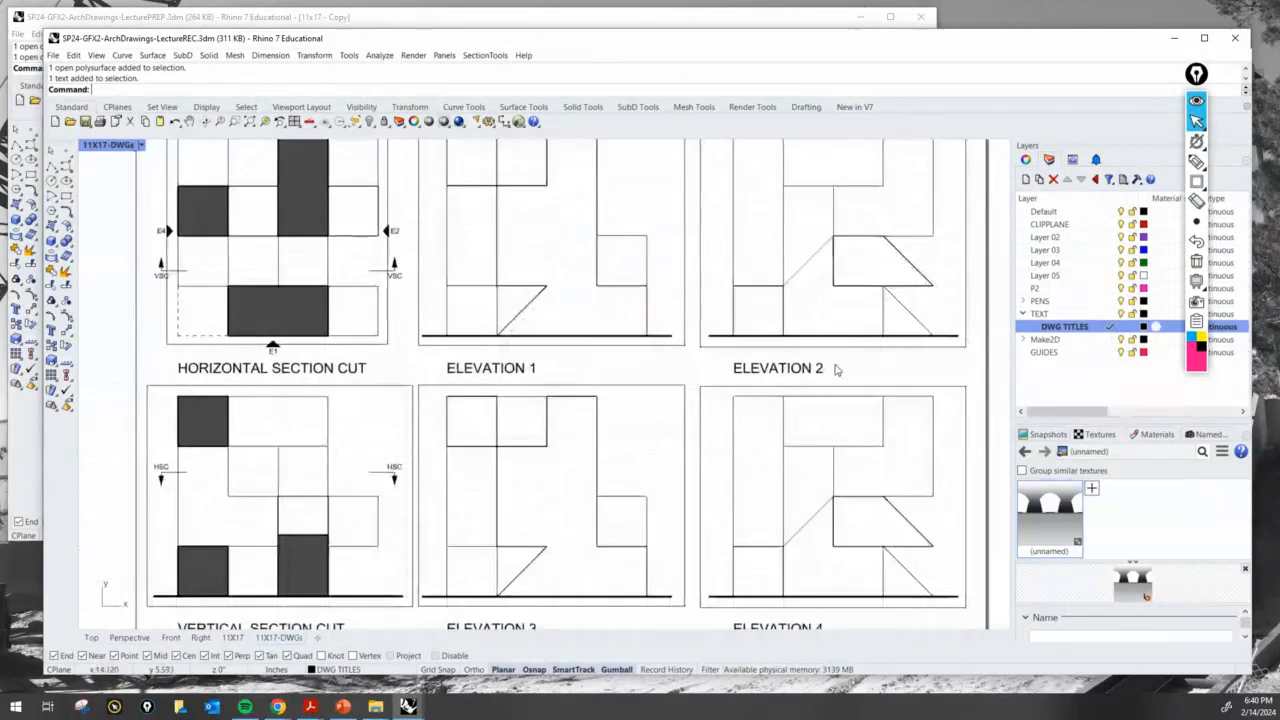
{"action": "right_click_drag", "start_coordinate": [614, 500], "coordinate": [591, 394]}
{"action": "right_click_drag", "start_coordinate": [688, 335], "coordinate": [698, 452]}
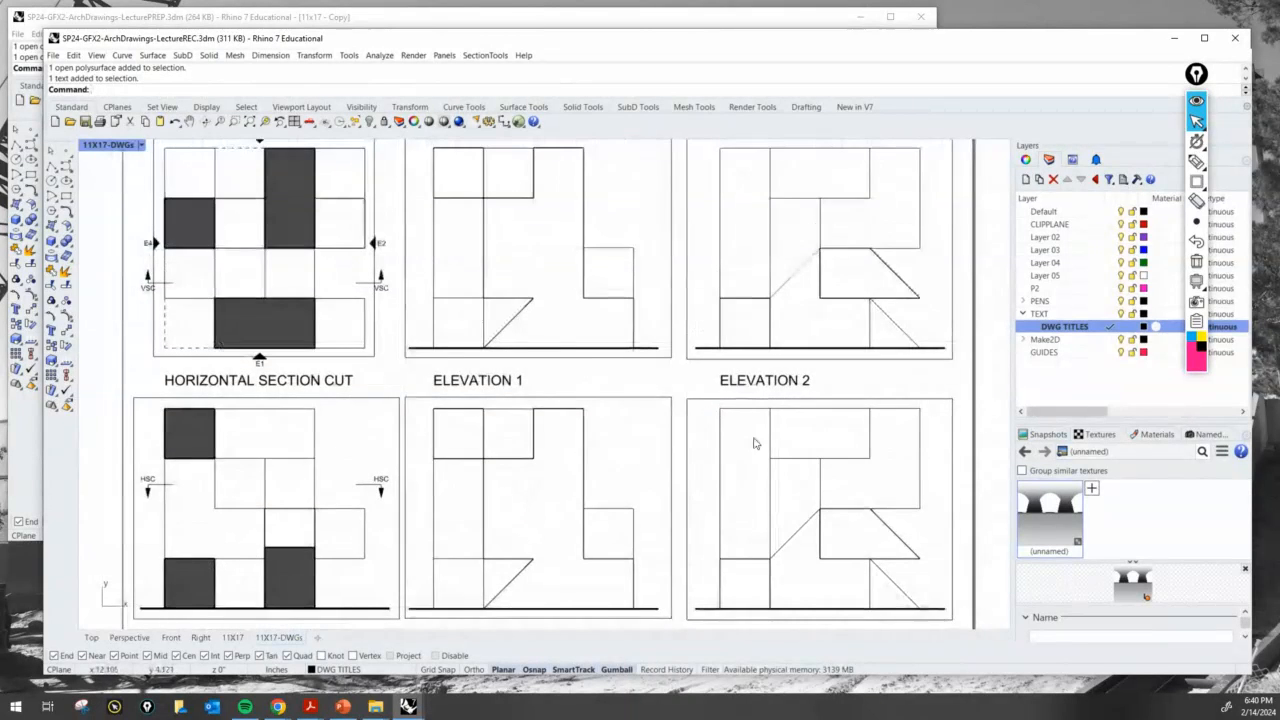
{"action": "scroll", "coordinate": [694, 449], "scroll_direction": "down", "scroll_amount": 3}
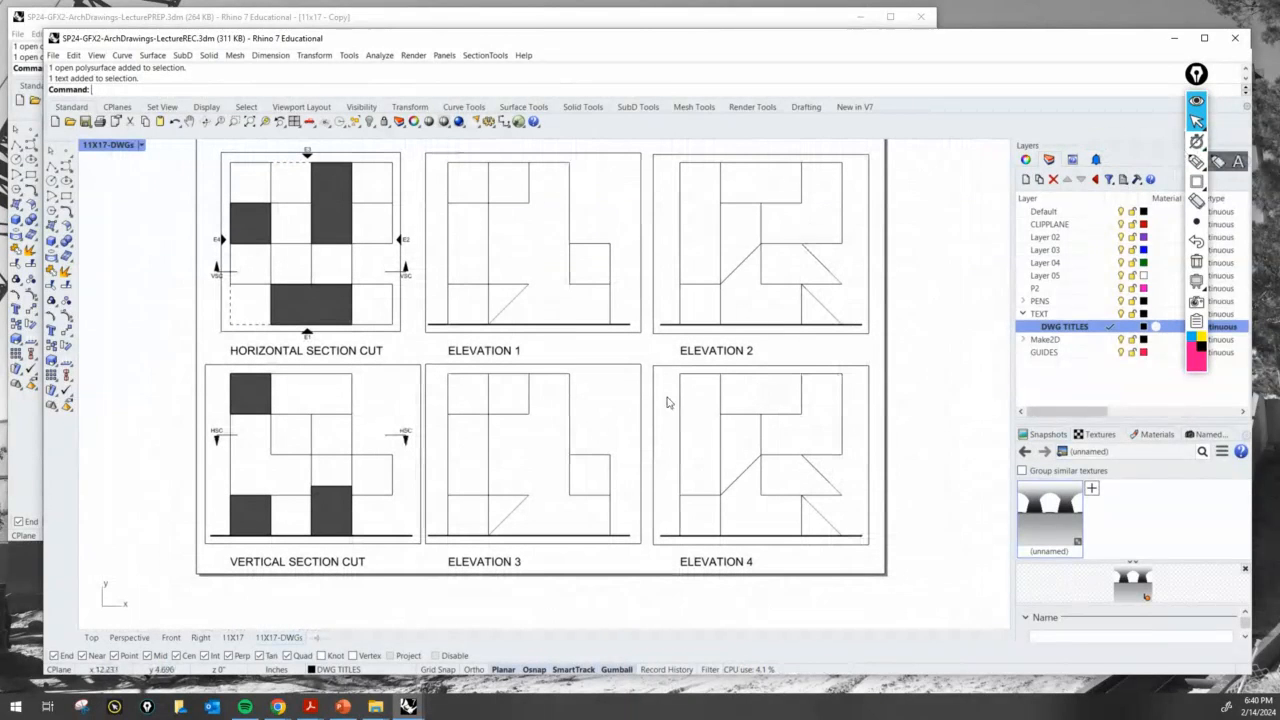
Copy the two HSC section arrows with their labels from the Vertical Section Cut to the matching position on Elevation 1.
{"action": "right_click_drag", "start_coordinate": [503, 364], "coordinate": [506, 394]}
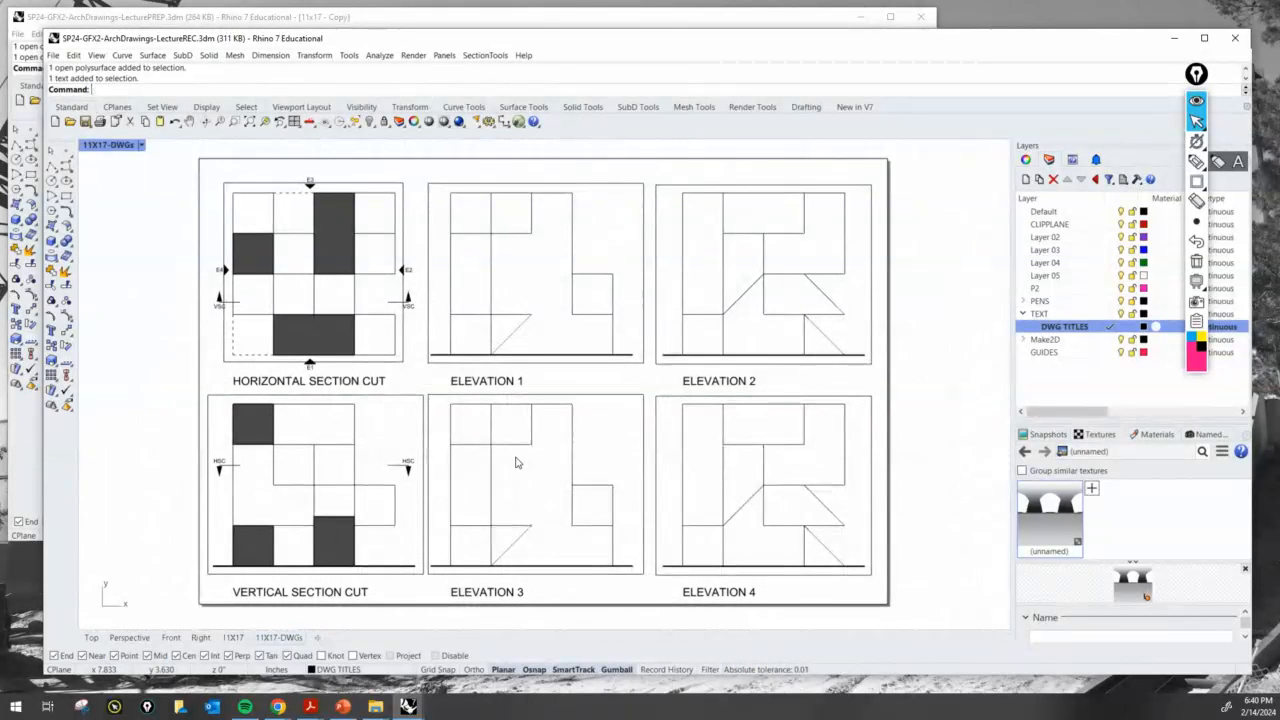
{"action": "type", "text": "opy"}
{"action": "key", "text": "Return"}
{"action": "key", "text": "Escape"}
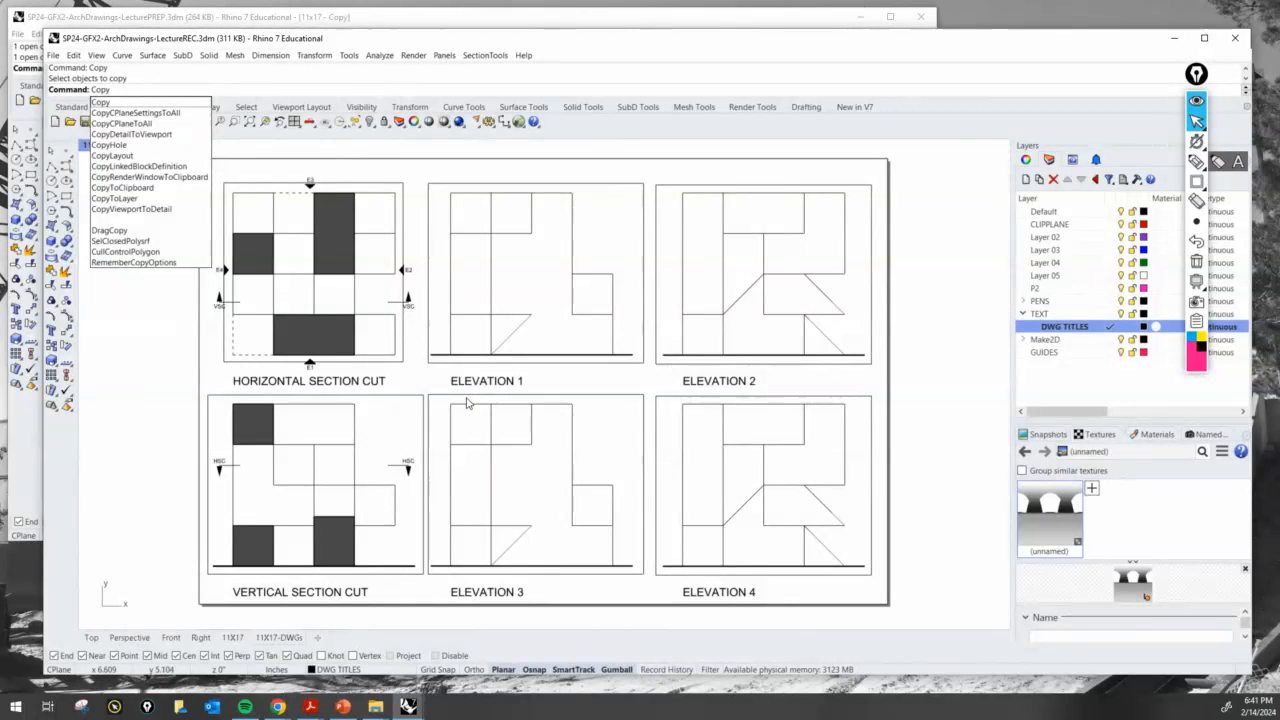
{"action": "left_click", "coordinate": [104, 103]}
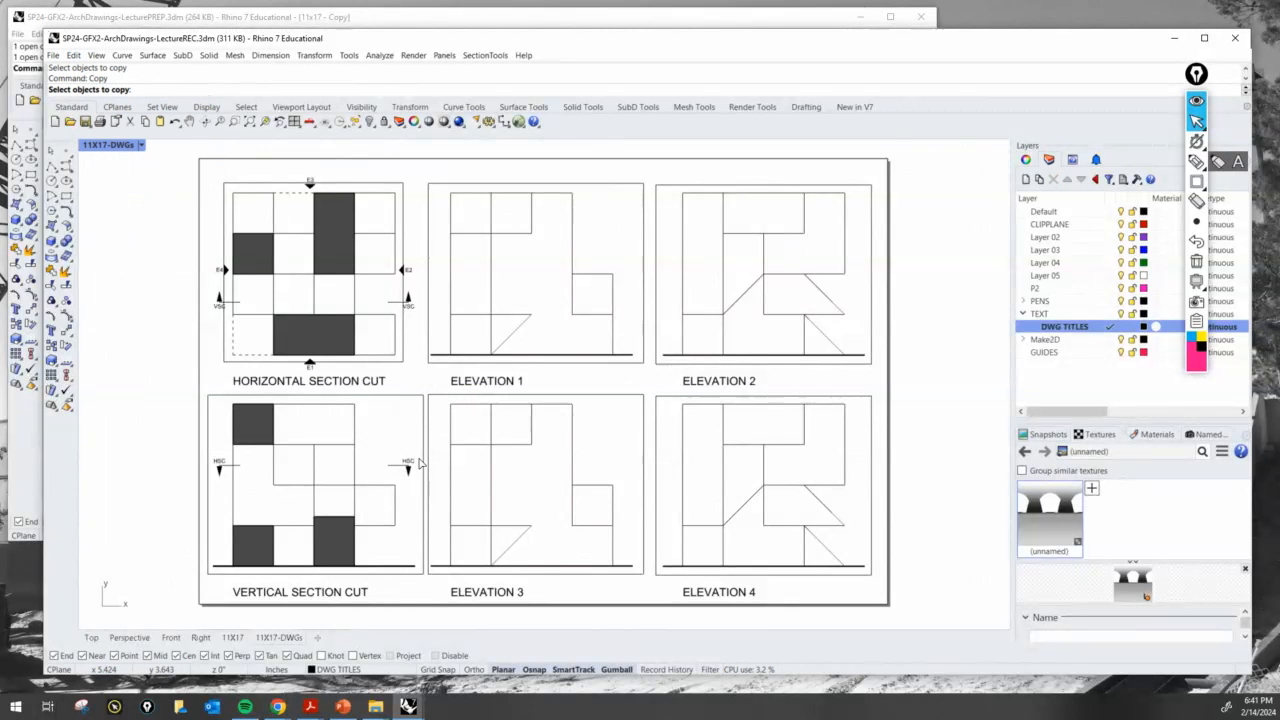
{"action": "scroll", "coordinate": [420, 462], "scroll_direction": "up", "scroll_amount": 4}
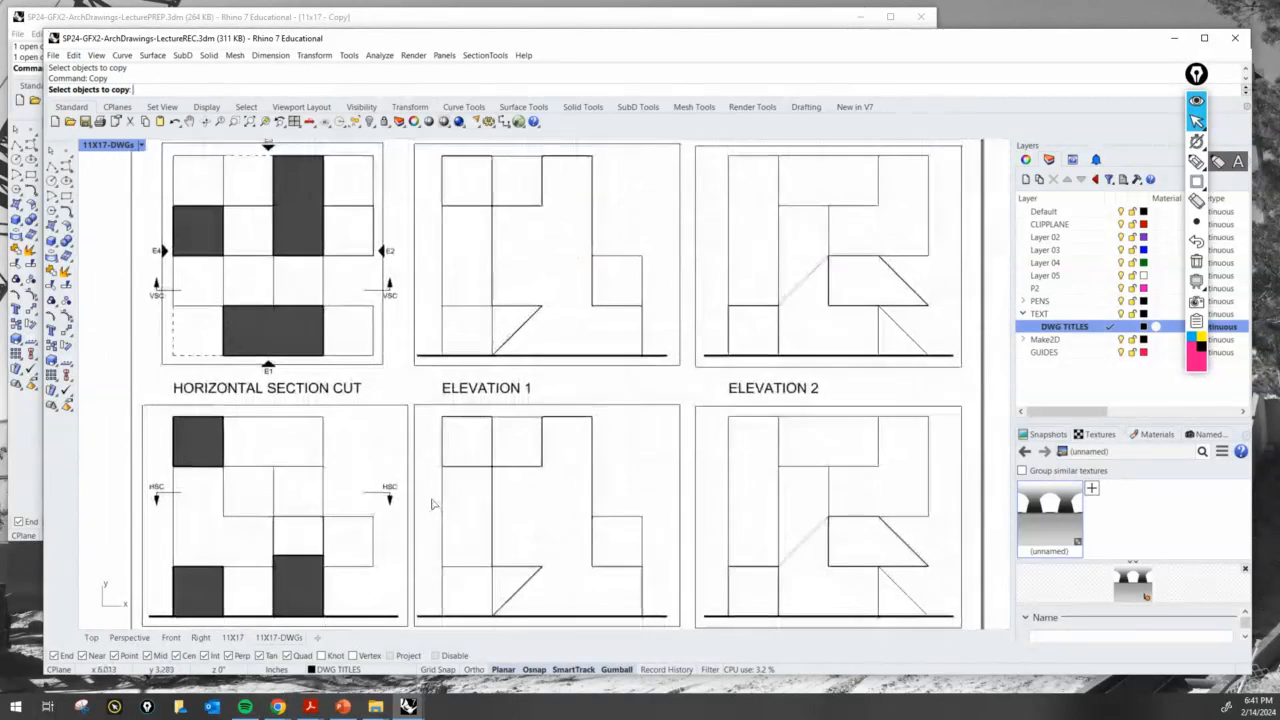
{"action": "left_click_drag", "start_coordinate": [126, 468], "coordinate": [400, 537]}
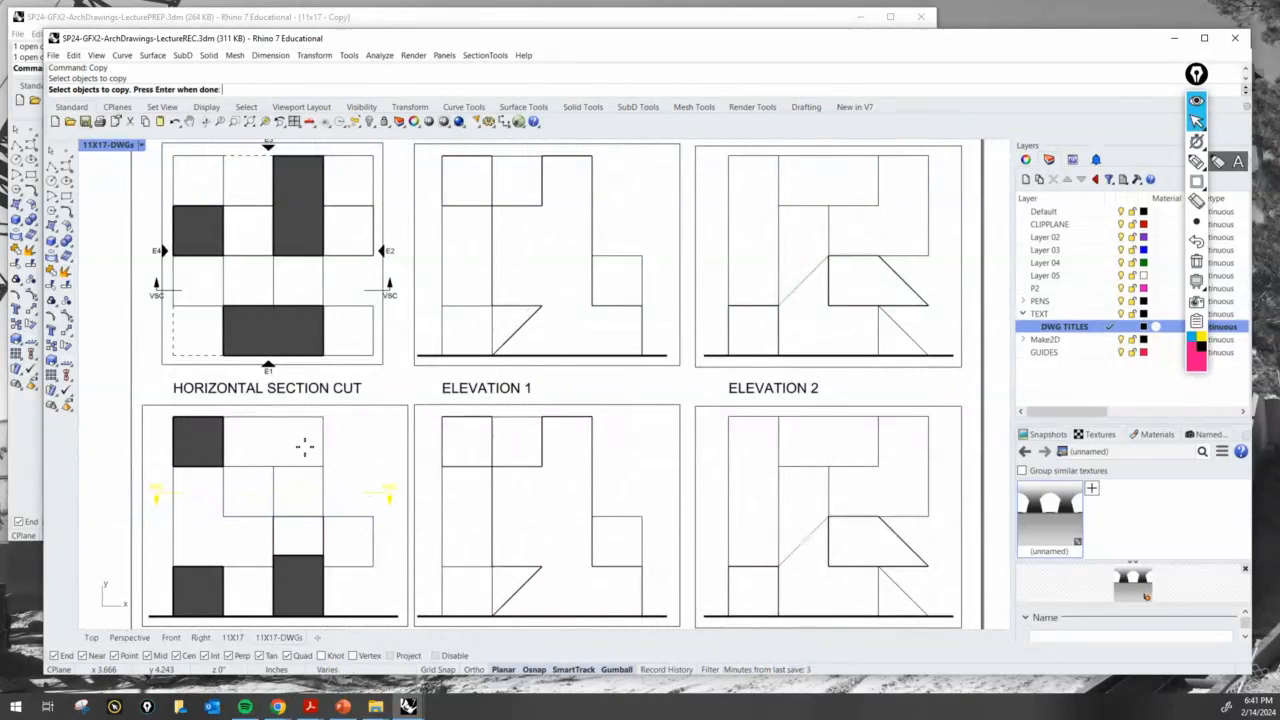
{"action": "key", "text": "Return"}
{"action": "left_click", "coordinate": [172, 421]}
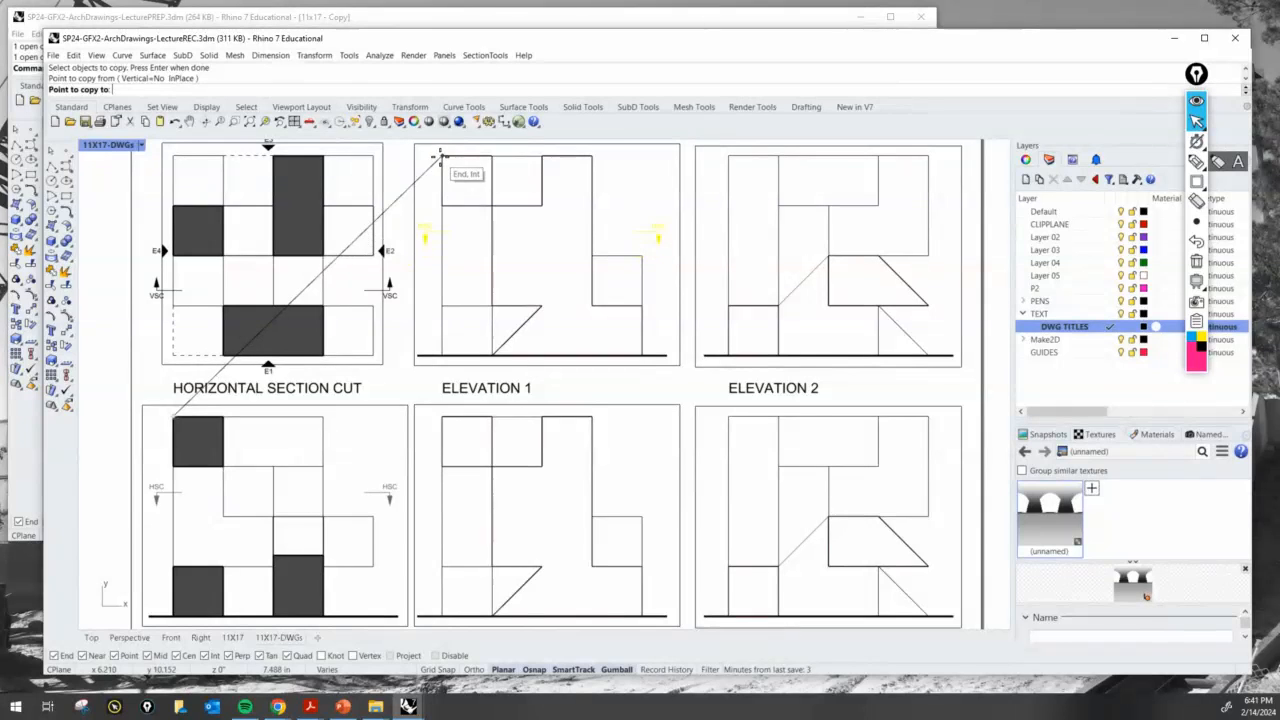
{"action": "left_click", "coordinate": [441, 157]}
{"action": "key", "text": "Return"}
{"action": "scroll", "coordinate": [586, 300], "scroll_direction": "down", "scroll_amount": 5}
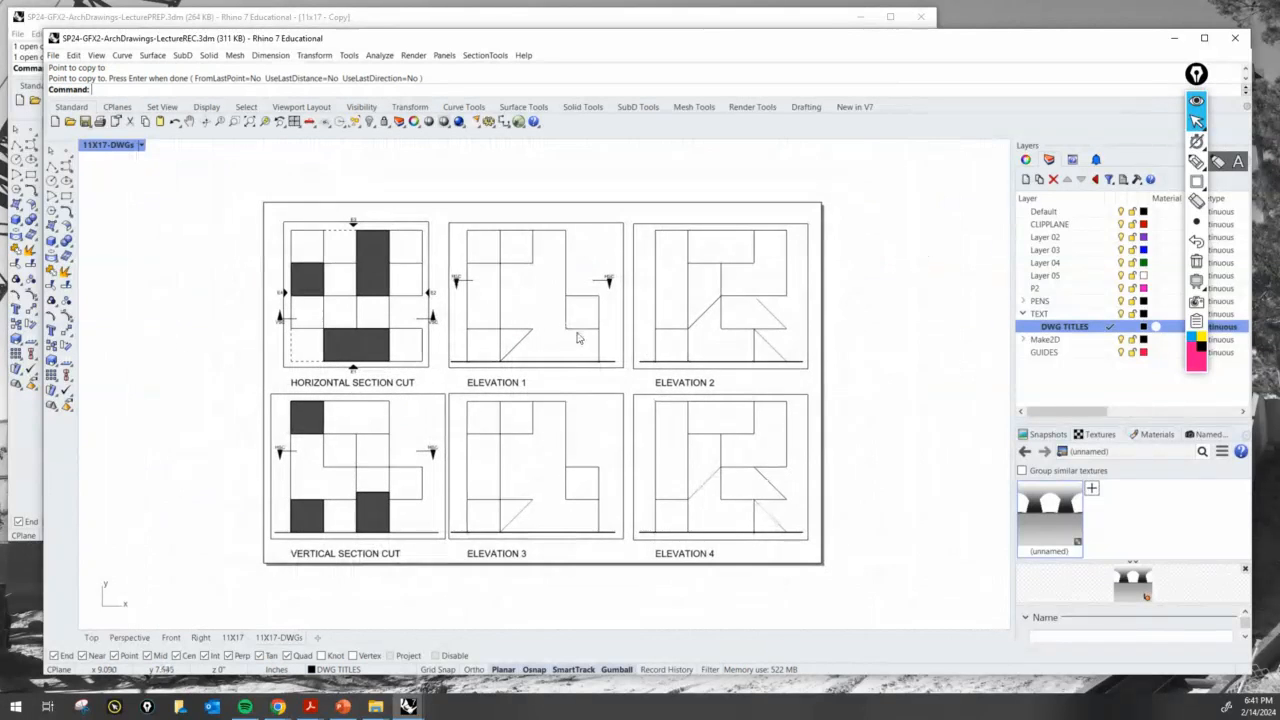
Copy Elevation 1's HSC section arrows and labels to the matching positions on Elevations 2, 4 and 3.
{"action": "scroll", "coordinate": [514, 289], "scroll_direction": "up", "scroll_amount": 2}
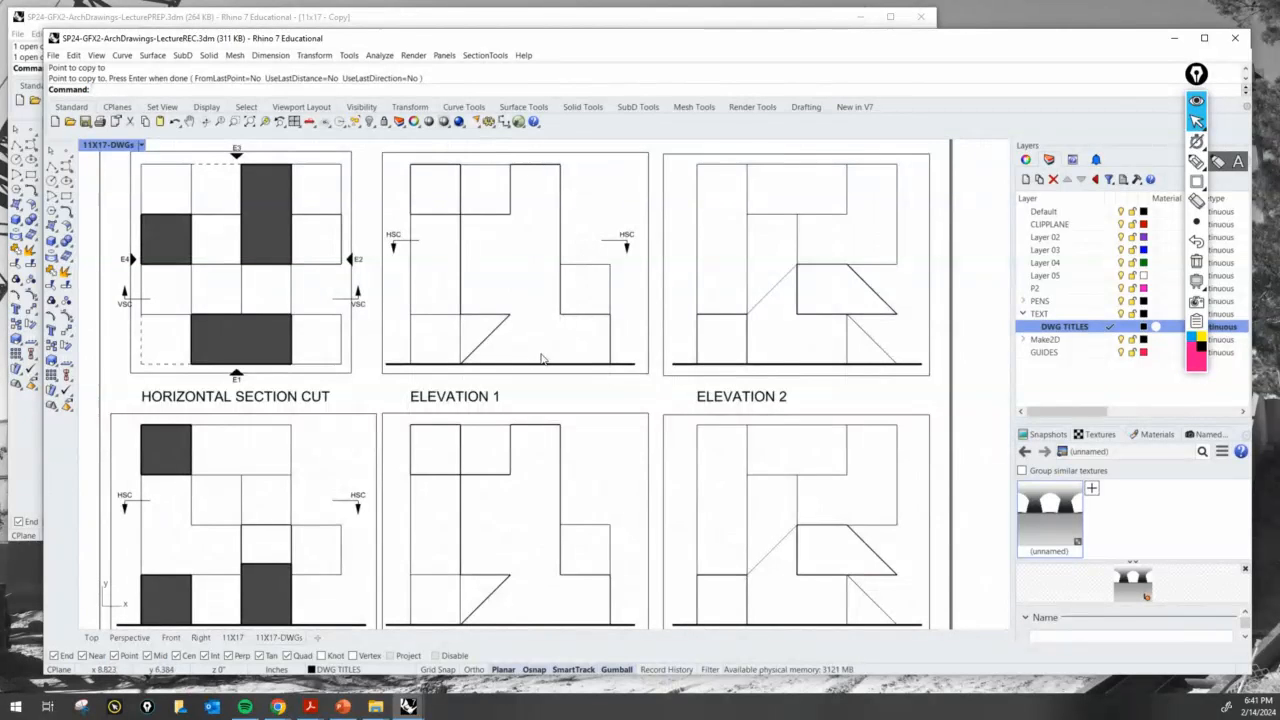
{"action": "right_click_drag", "start_coordinate": [541, 358], "coordinate": [538, 380]}
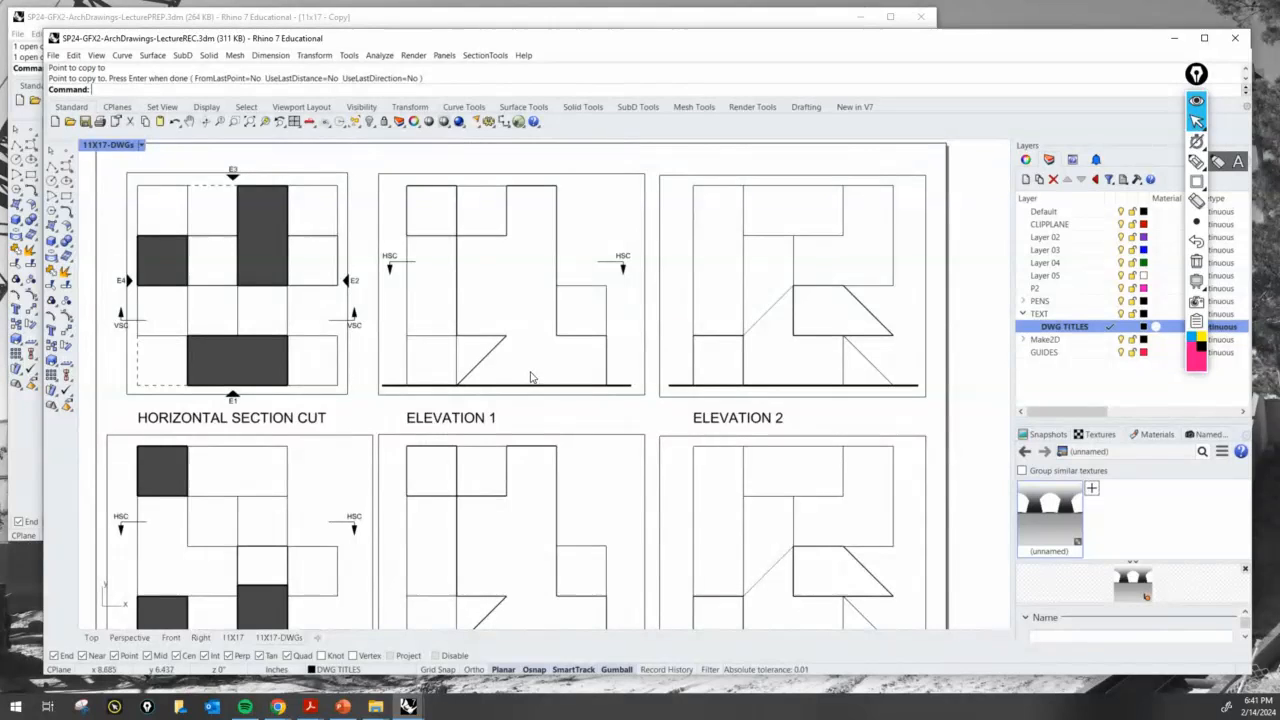
{"action": "key", "text": "Return"}
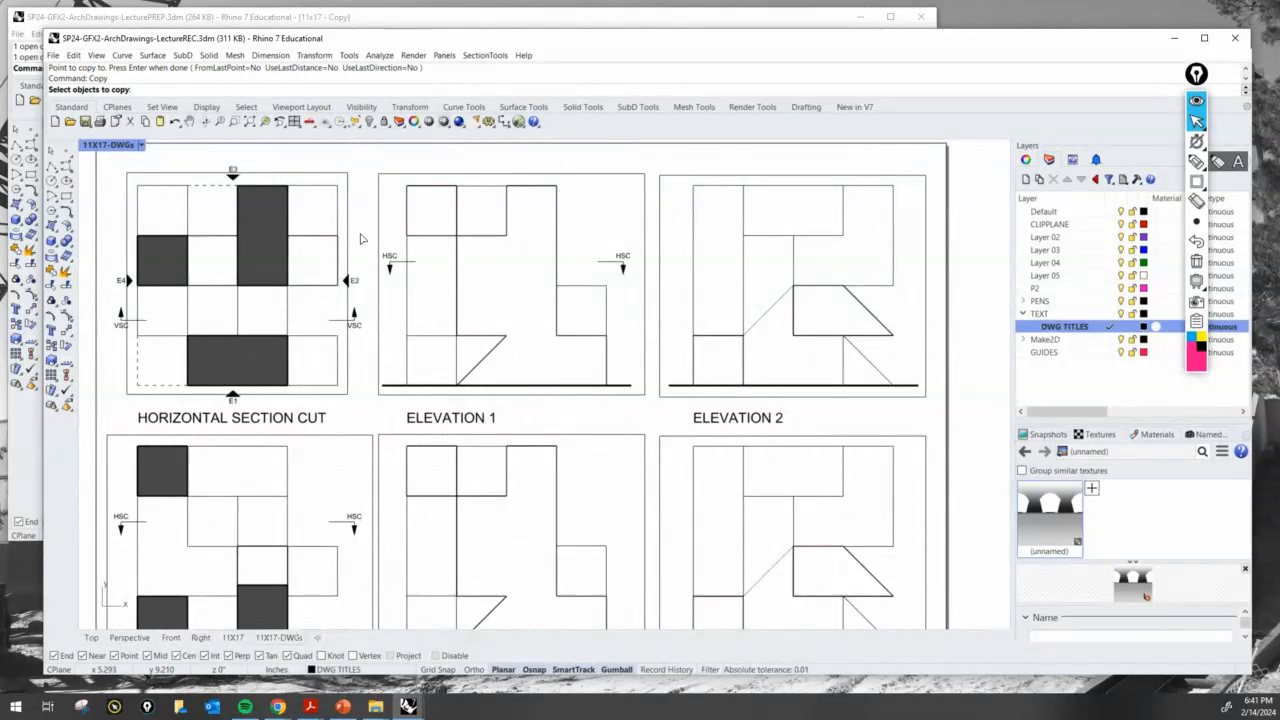
{"action": "left_click_drag", "start_coordinate": [362, 238], "coordinate": [656, 298]}
{"action": "key", "text": "Return"}
{"action": "left_click", "coordinate": [406, 187]}
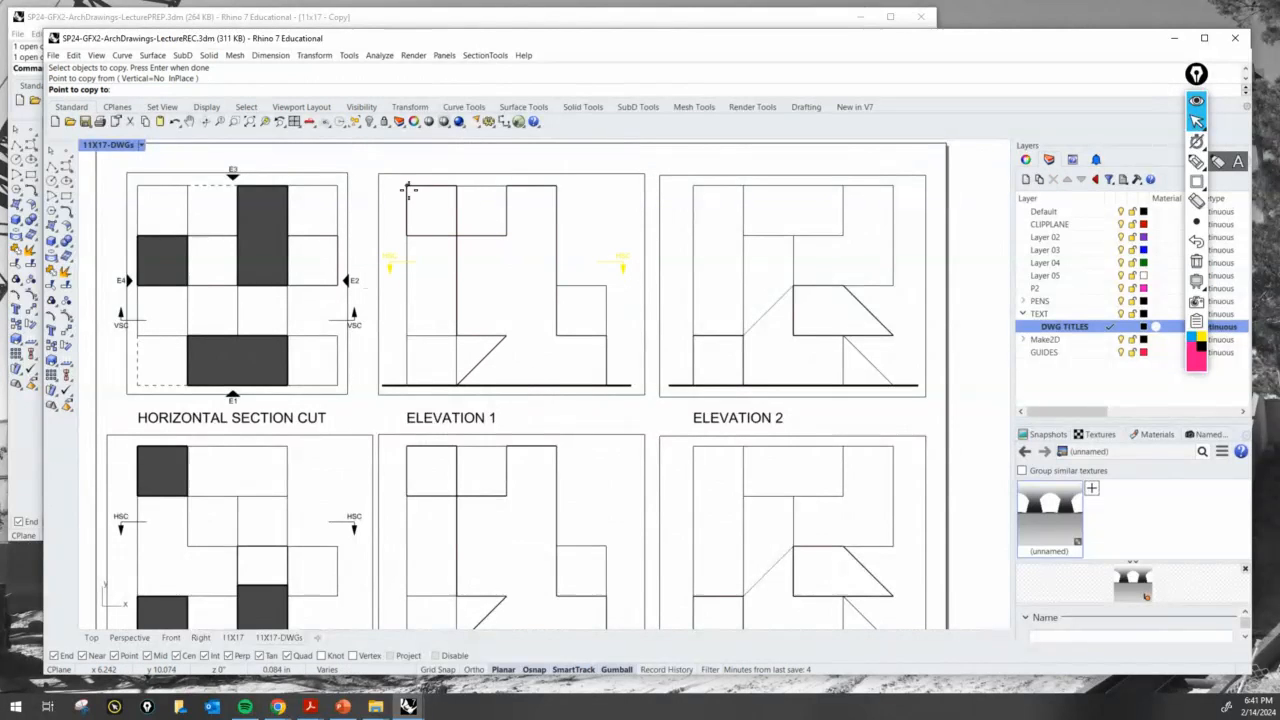
{"action": "left_click", "coordinate": [693, 186]}
{"action": "right_click_drag", "start_coordinate": [686, 447], "coordinate": [672, 383]}
{"action": "left_click", "coordinate": [672, 383]}
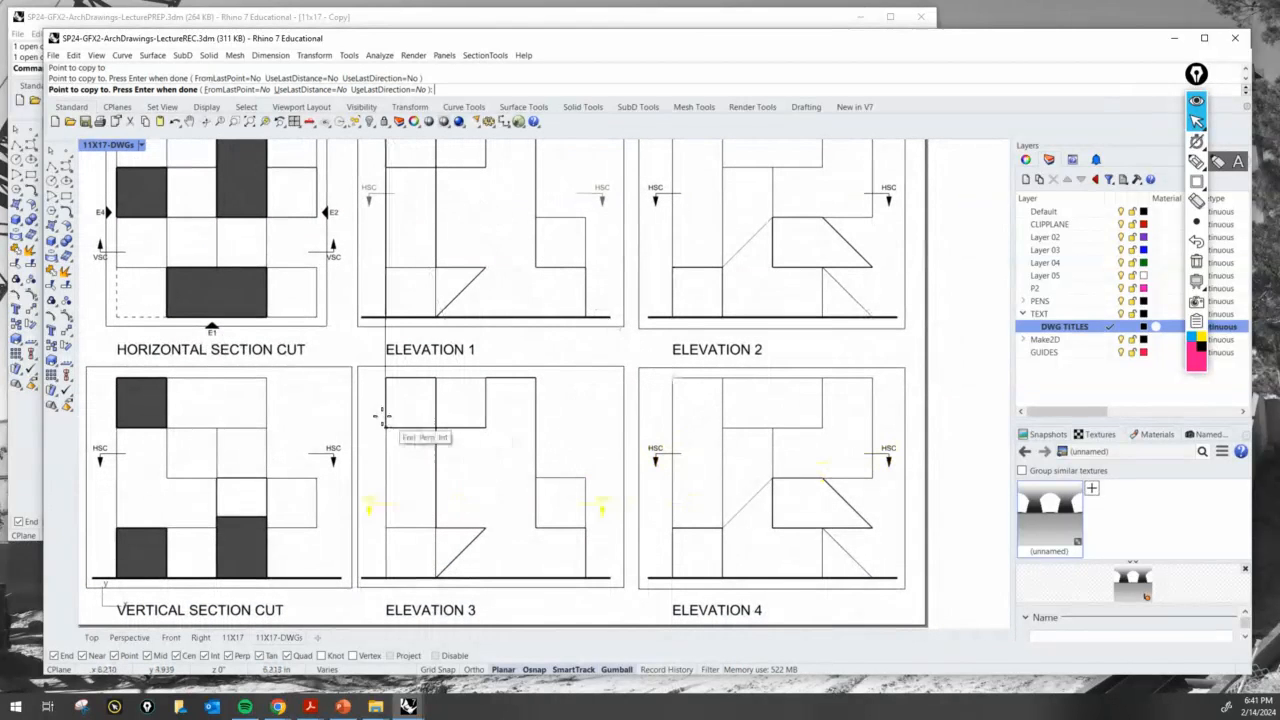
{"action": "left_click", "coordinate": [386, 379]}
{"action": "key", "text": "Return"}
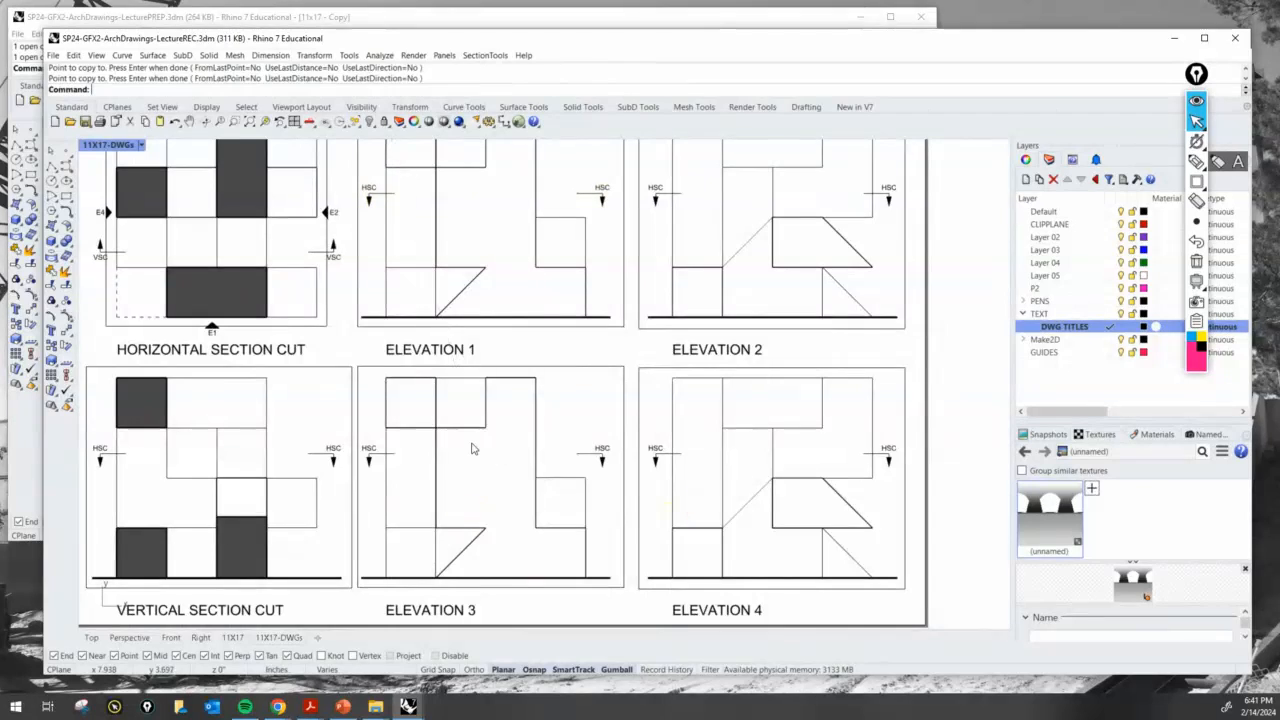
Examine how the VSC section arrows and elevation markers on the Horizontal Section Cut relate to Elevation 2.
{"action": "scroll", "coordinate": [474, 449], "scroll_direction": "down", "scroll_amount": 3}
{"action": "scroll", "coordinate": [386, 378], "scroll_direction": "up", "scroll_amount": 2}
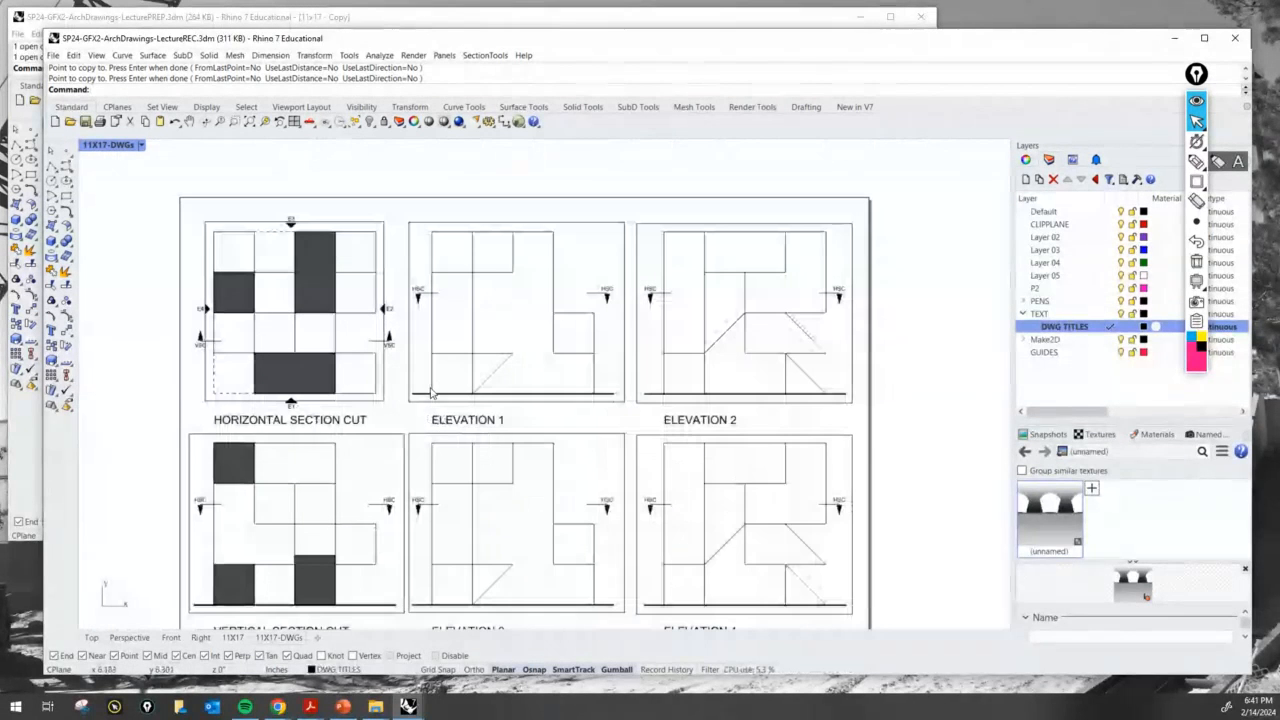
{"action": "scroll", "coordinate": [432, 392], "scroll_direction": "up", "scroll_amount": 2}
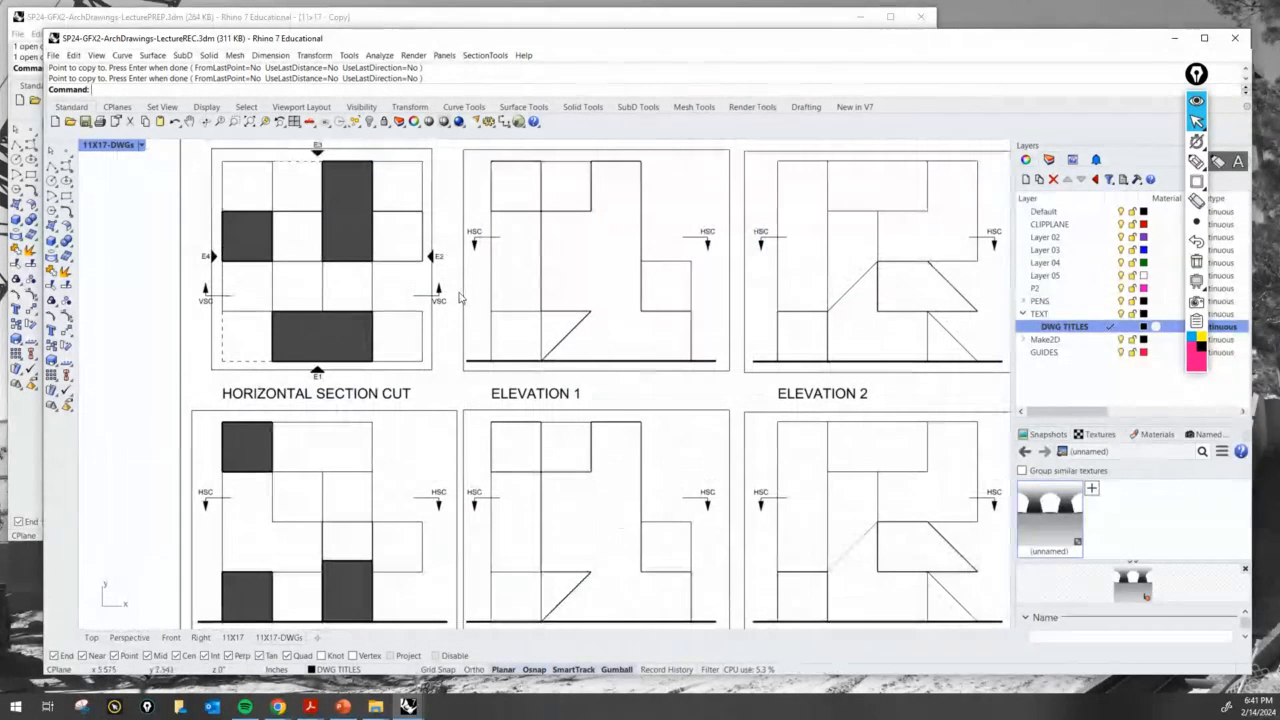
{"action": "key", "text": "ctrl"}
{"action": "key", "text": "ctrl"}
{"action": "key", "text": "ctrl"}
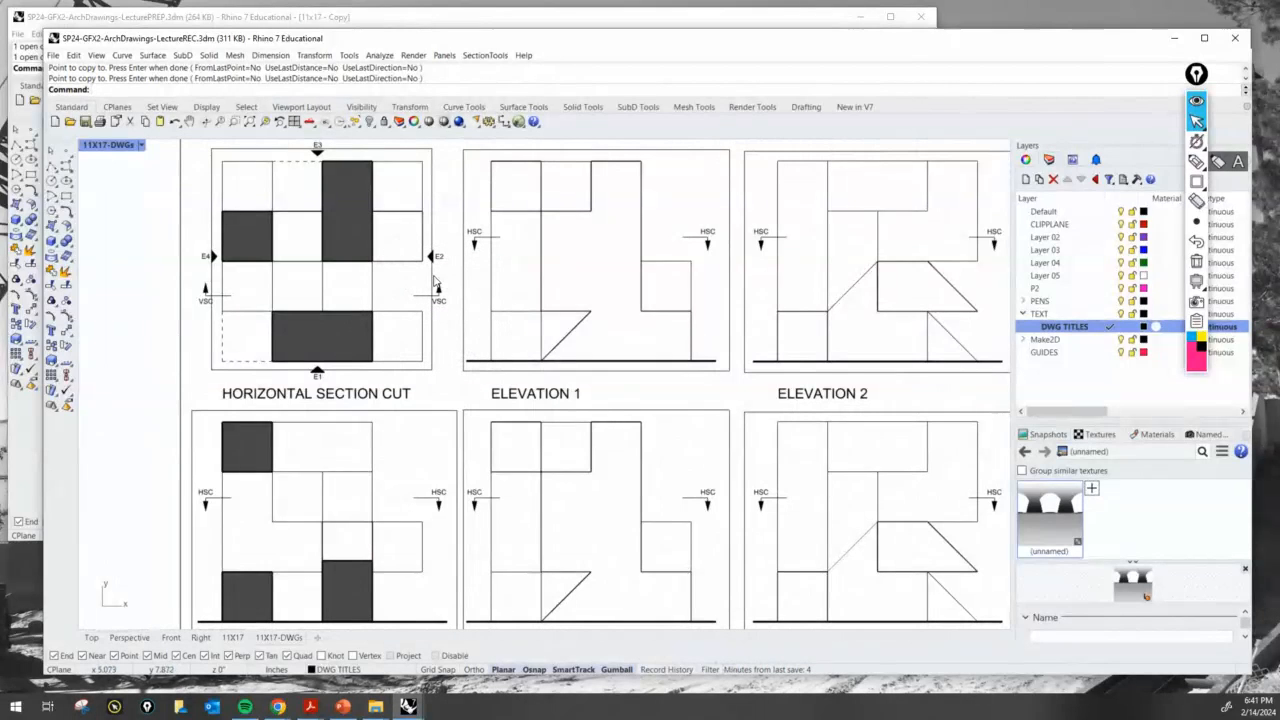
{"action": "scroll", "coordinate": [485, 336], "scroll_direction": "down", "scroll_amount": 2}
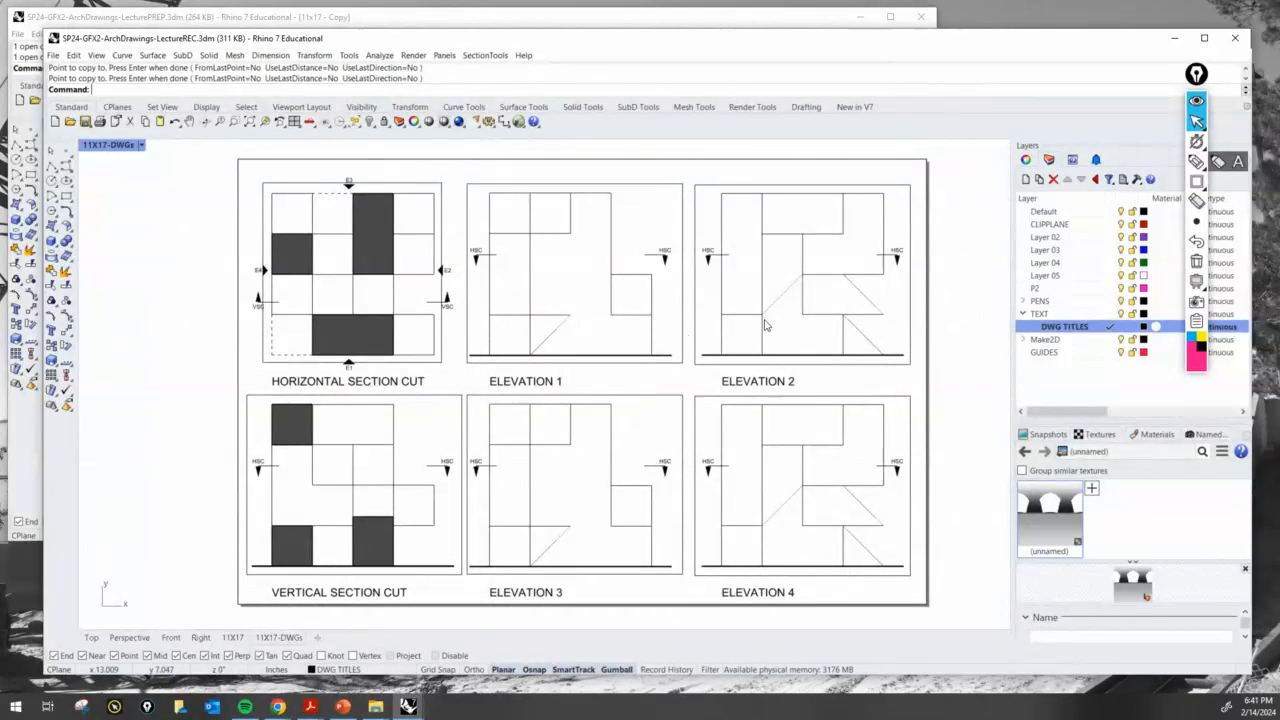
{"action": "key", "text": "ctrl"}
{"action": "key", "text": "ctrl"}
{"action": "key", "text": "ctrl"}
{"action": "key", "text": "ctrl"}
Rotate copies of Elevation 2's two HSC arrow lines 90 degrees counterclockwise about the elevation's central corner, leaving out the labels.
{"action": "scroll", "coordinate": [895, 255], "scroll_direction": "up", "scroll_amount": 5}
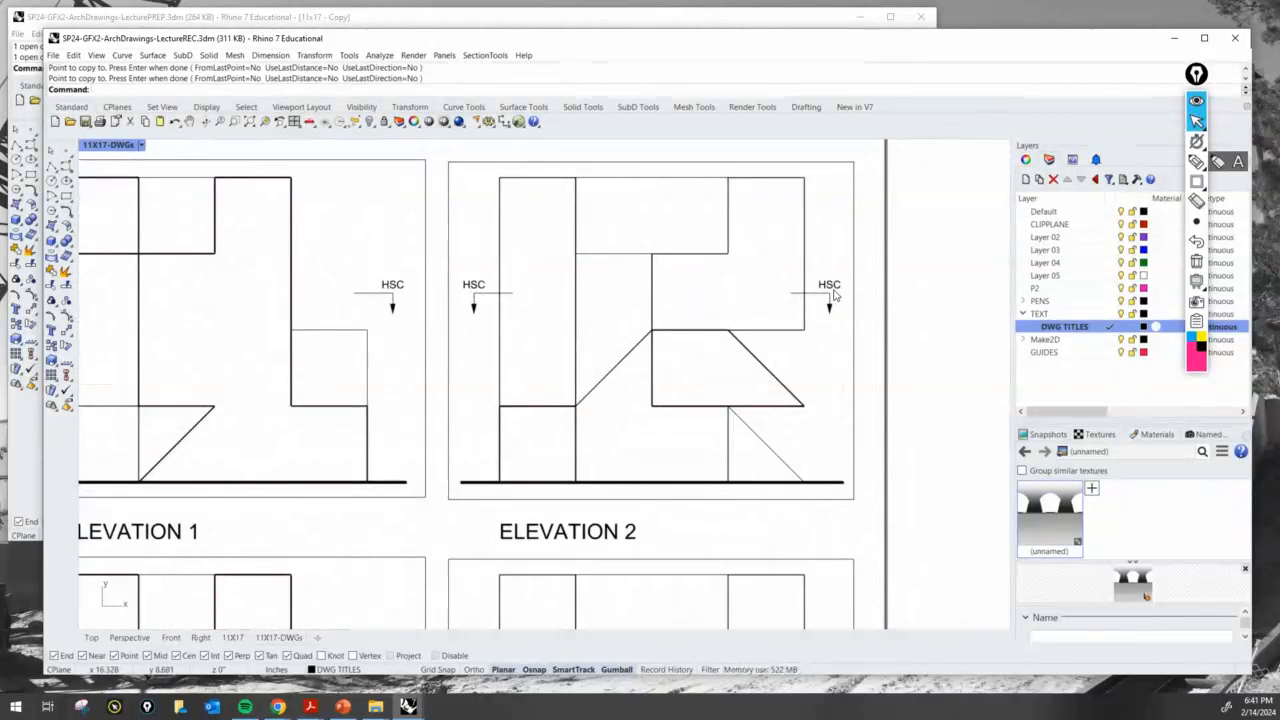
{"action": "key", "text": "Return"}
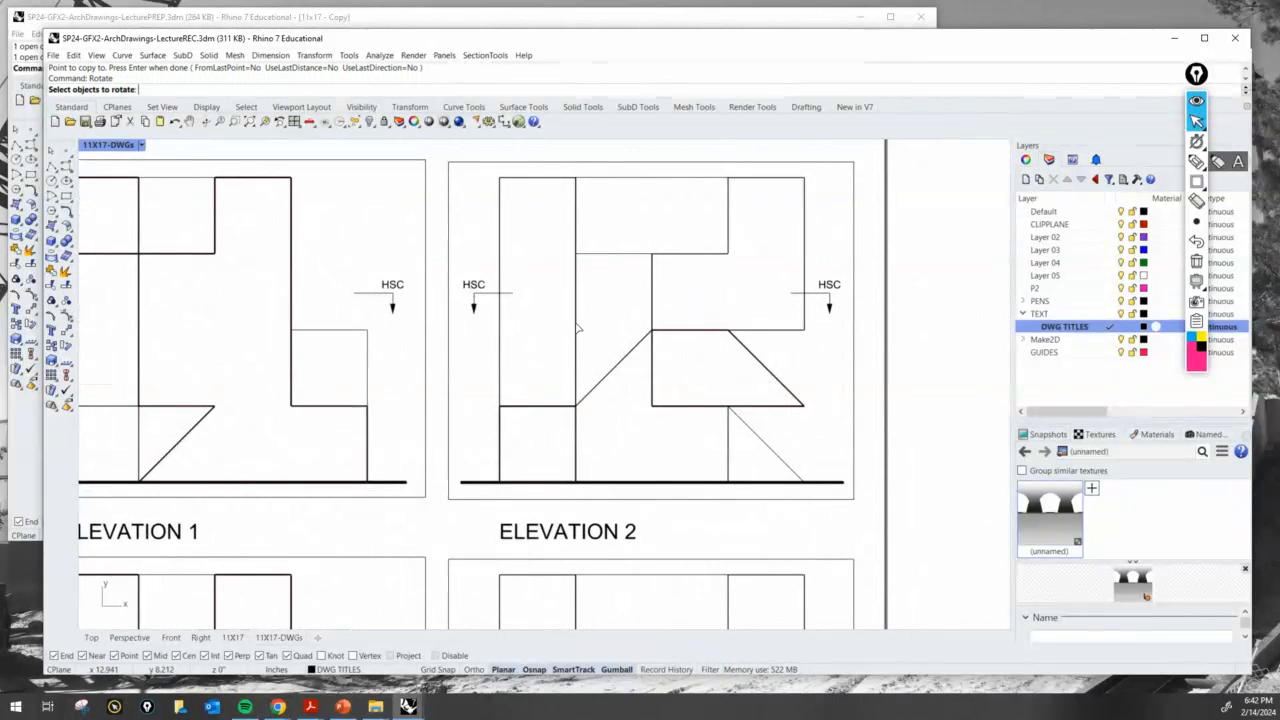
{"action": "left_click", "coordinate": [513, 297]}
{"action": "left_click", "coordinate": [832, 308]}
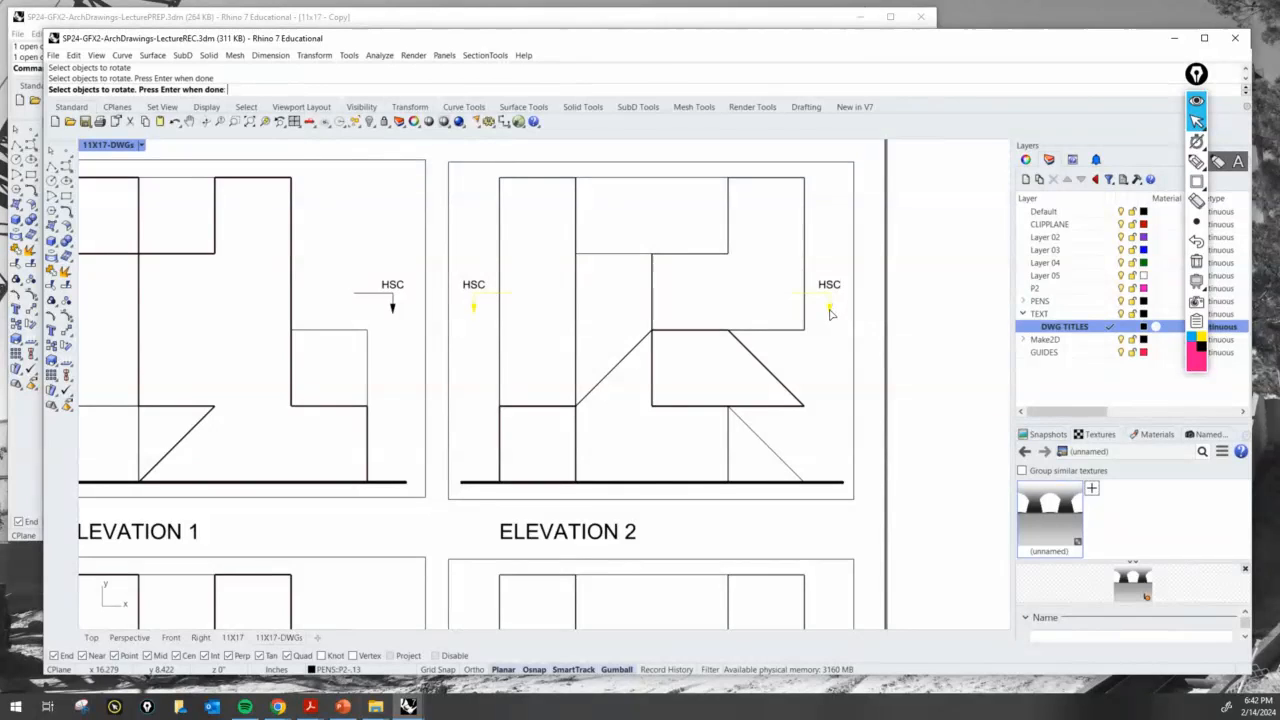
{"action": "key", "text": "Return"}
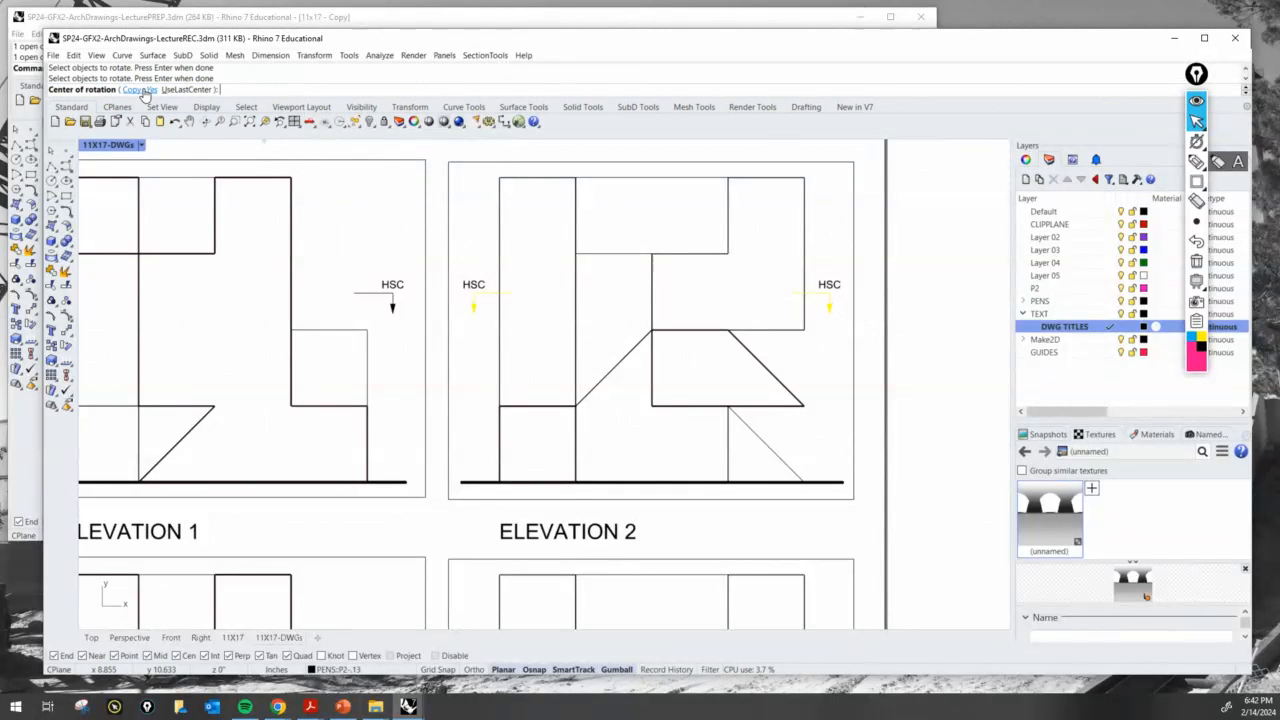
{"action": "left_click", "coordinate": [652, 328]}
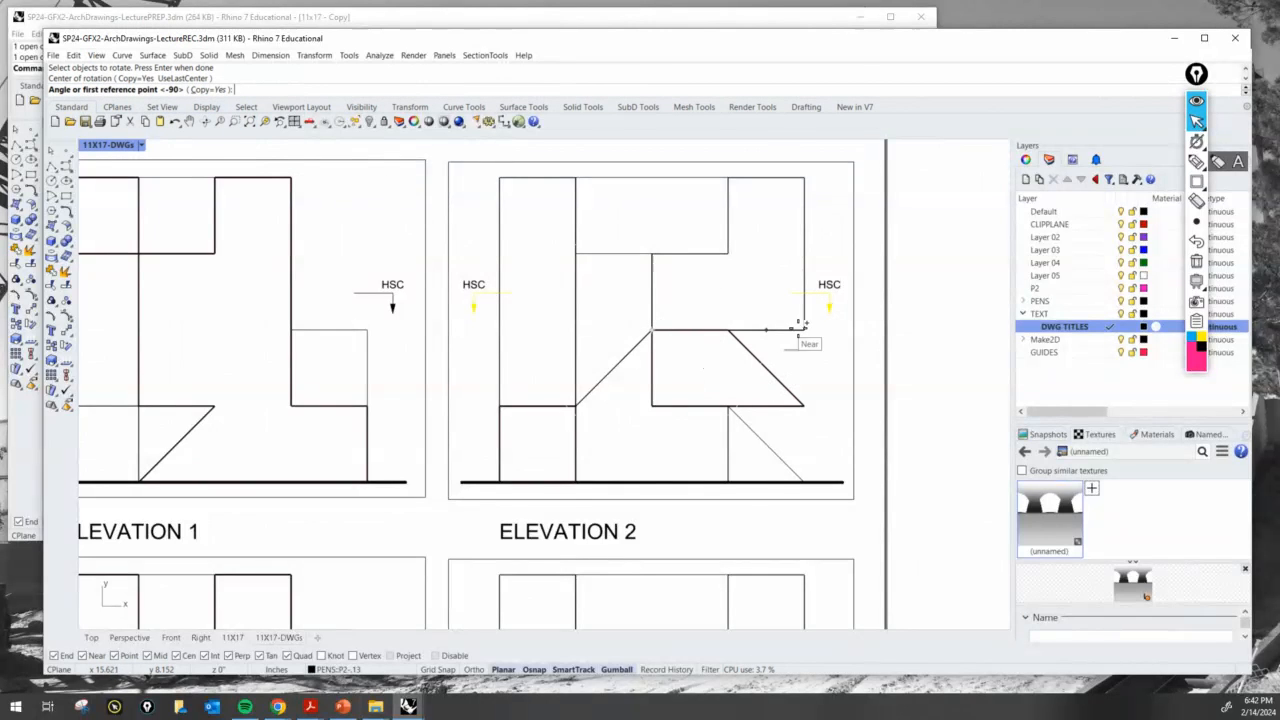
{"action": "left_click", "coordinate": [922, 328]}
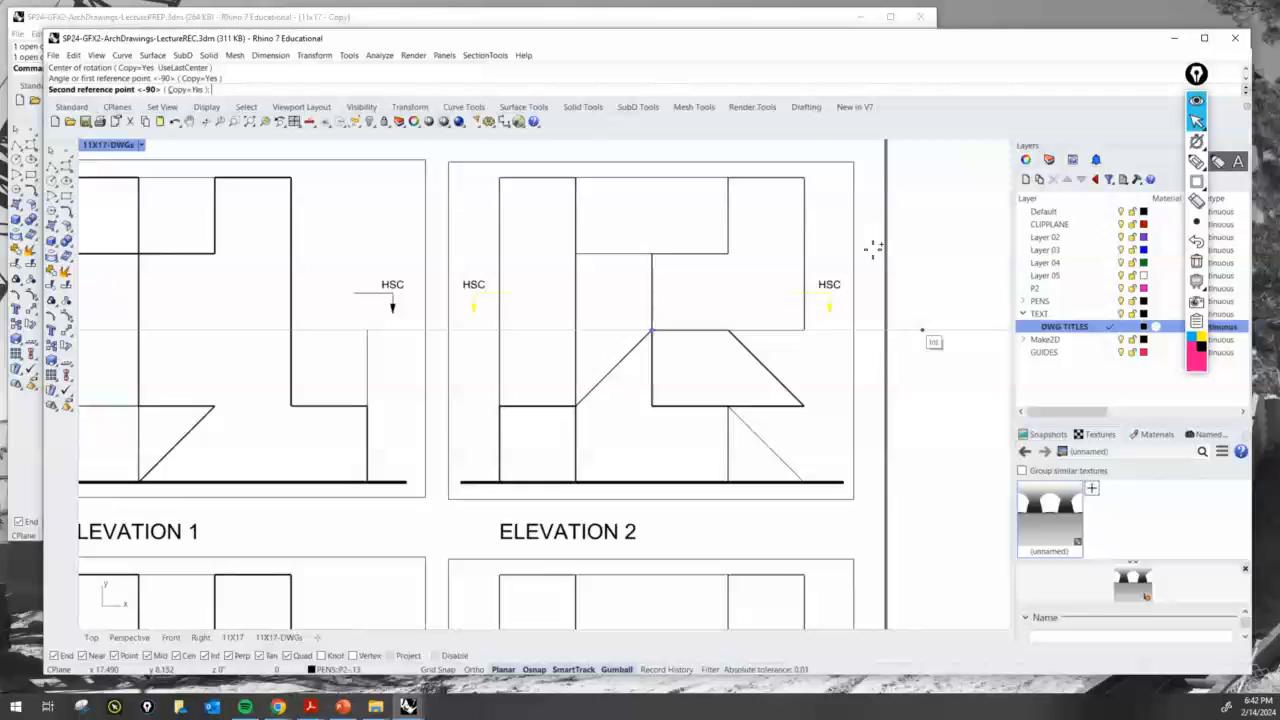
{"action": "left_click", "coordinate": [656, 150]}
{"action": "scroll", "coordinate": [688, 354], "scroll_direction": "down", "scroll_amount": 2}
{"action": "key", "text": "Return"}
{"action": "right_click_drag", "start_coordinate": [620, 366], "coordinate": [826, 387]}
{"action": "scroll", "coordinate": [795, 400], "scroll_direction": "down", "scroll_amount": 2}
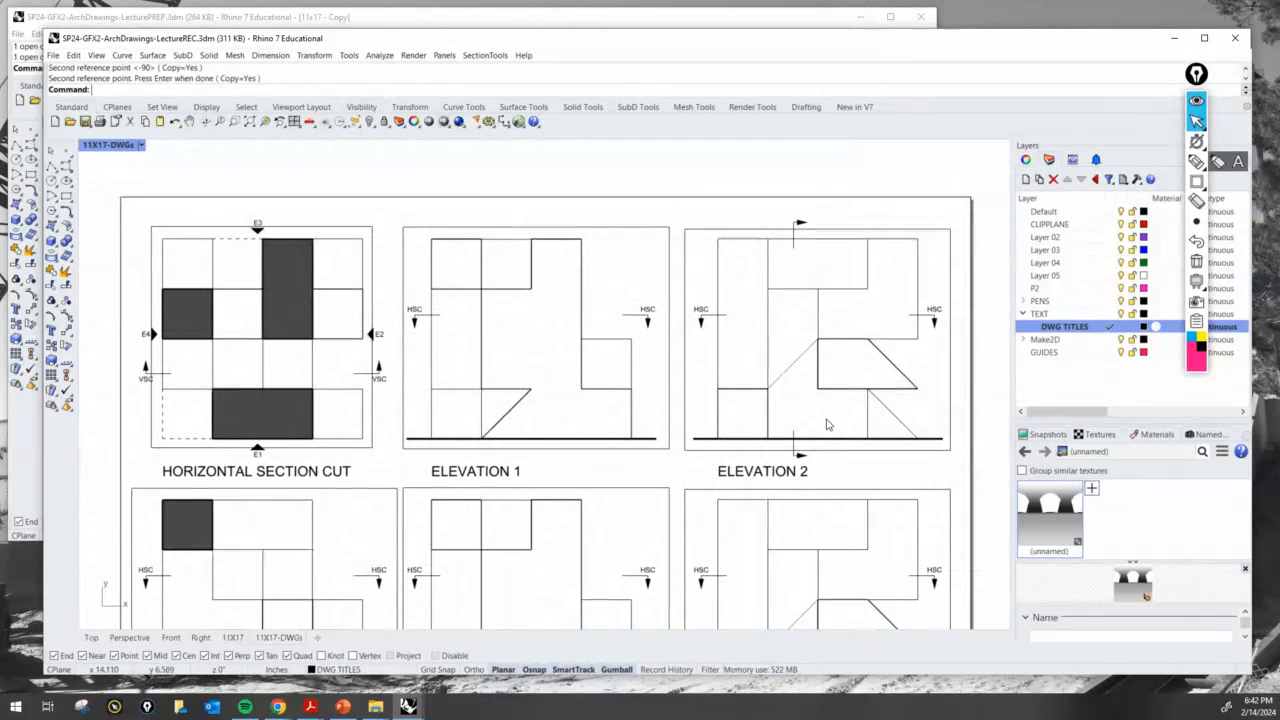
Copy a VSC label from the Horizontal Section Cut to beside the section arrow above Elevation 2.
{"action": "type", "text": "Copy"}
{"action": "key", "text": "Return"}
{"action": "scroll", "coordinate": [345, 320], "scroll_direction": "up", "scroll_amount": 1}
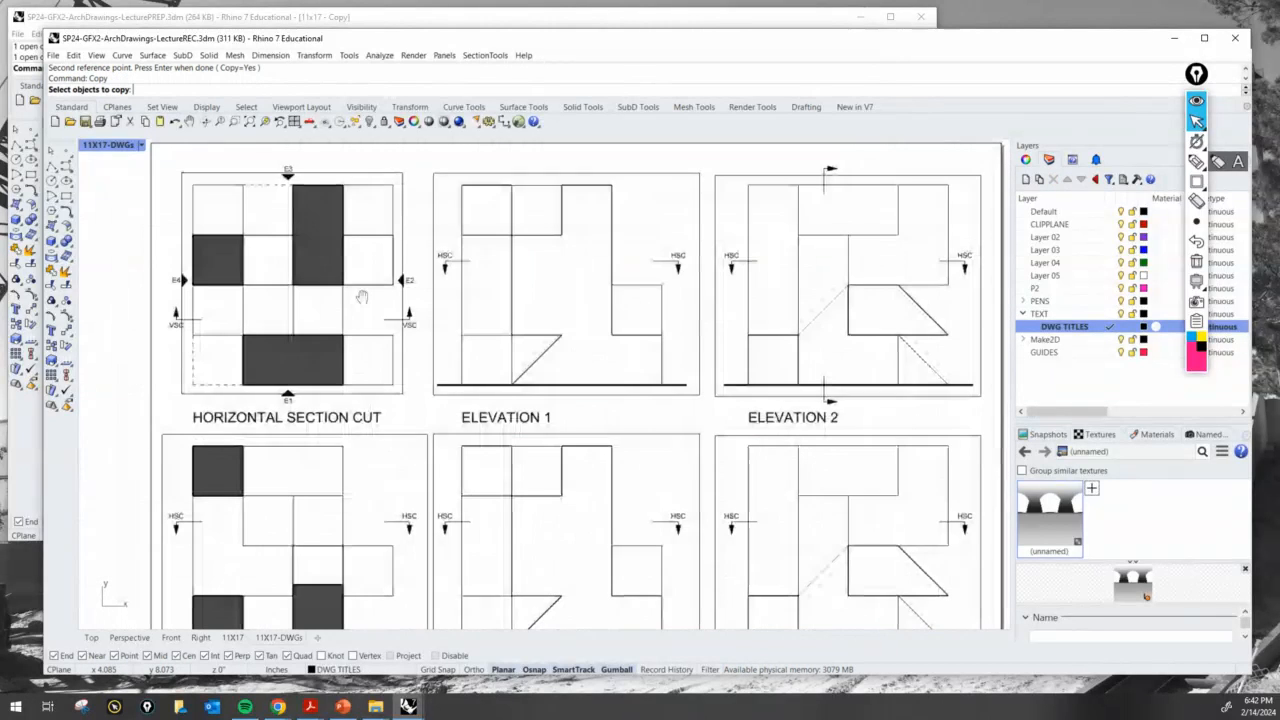
{"action": "scroll", "coordinate": [210, 325], "scroll_direction": "up", "scroll_amount": 2}
{"action": "left_click", "coordinate": [143, 335]}
{"action": "scroll", "coordinate": [143, 335], "scroll_direction": "down", "scroll_amount": 4}
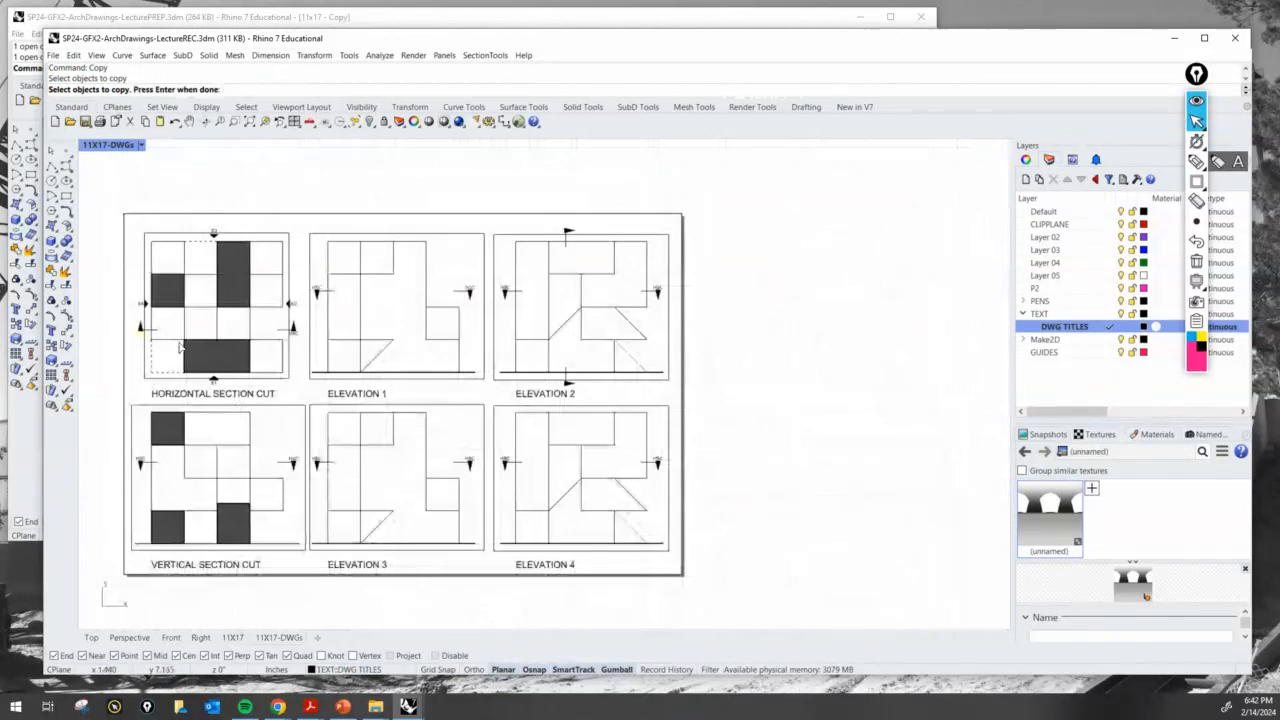
{"action": "scroll", "coordinate": [209, 362], "scroll_direction": "up", "scroll_amount": 1}
{"action": "right_click_drag", "start_coordinate": [249, 358], "coordinate": [357, 328]}
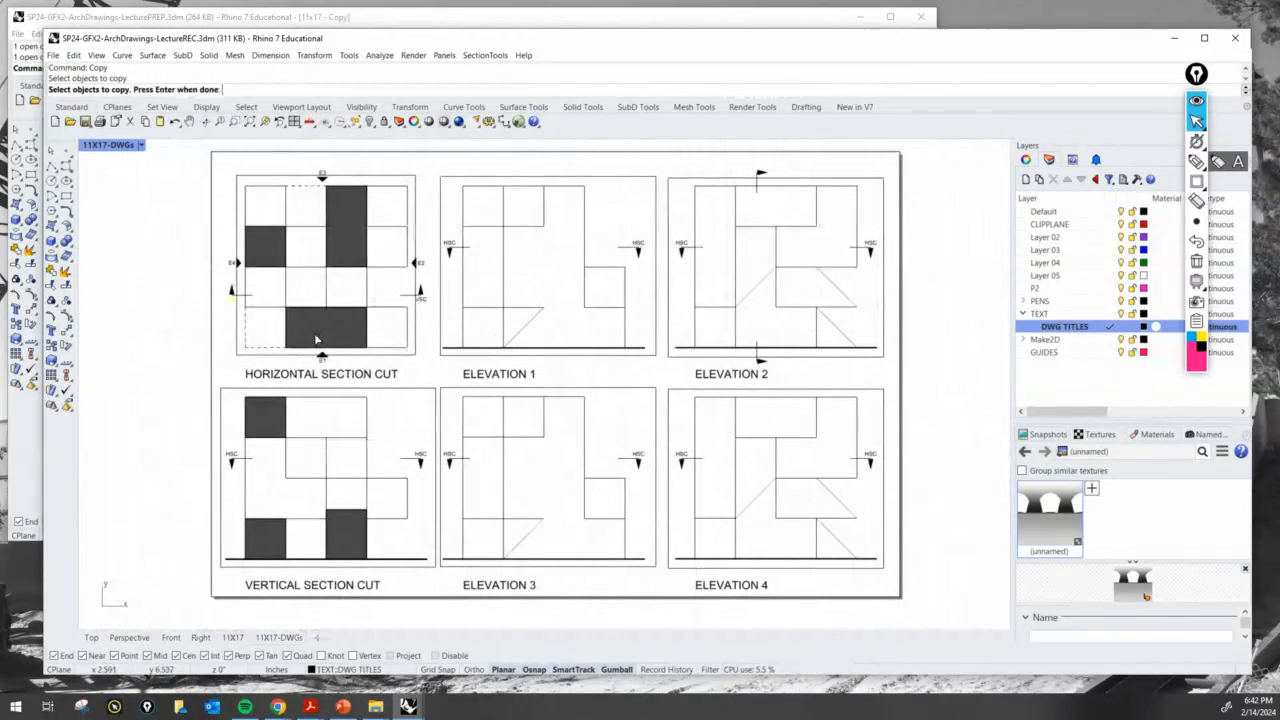
{"action": "key", "text": "Return"}
{"action": "scroll", "coordinate": [228, 298], "scroll_direction": "up", "scroll_amount": 2}
{"action": "left_click", "coordinate": [223, 289]}
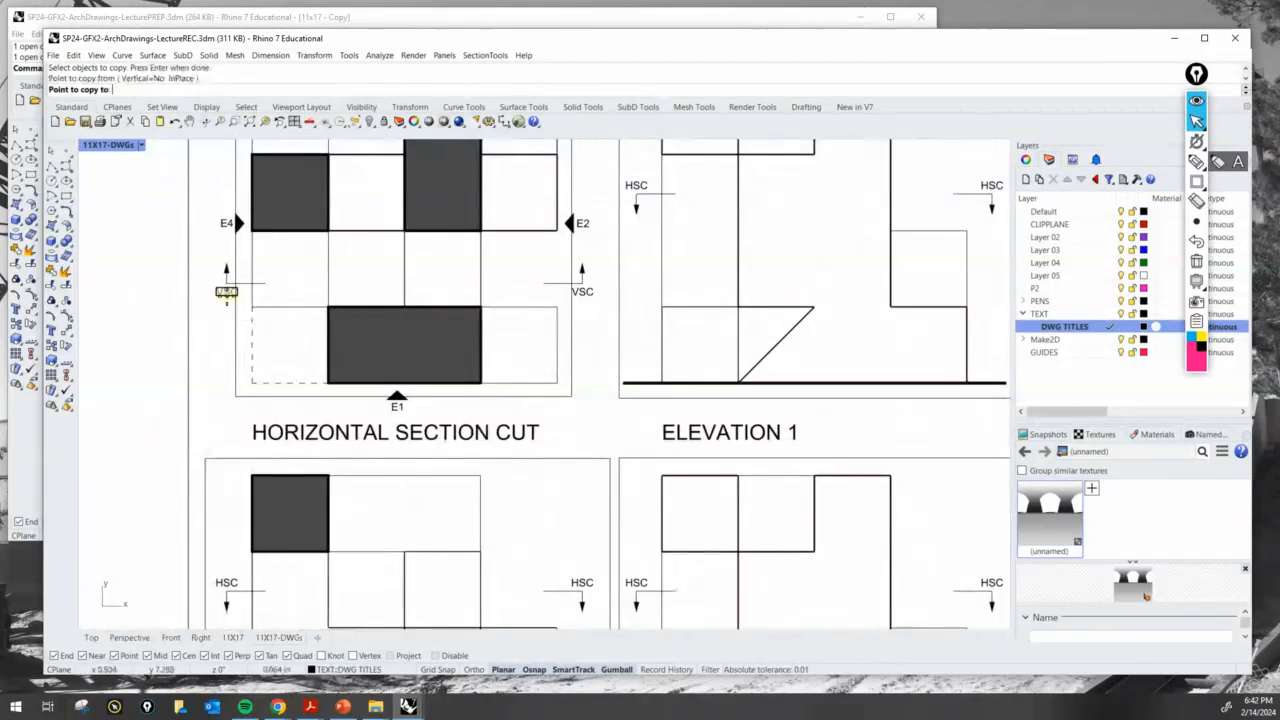
{"action": "scroll", "coordinate": [846, 234], "scroll_direction": "up", "scroll_amount": 2}
{"action": "scroll", "coordinate": [393, 487], "scroll_direction": "up", "scroll_amount": 2}
{"action": "scroll", "coordinate": [393, 487], "scroll_direction": "down", "scroll_amount": 2}
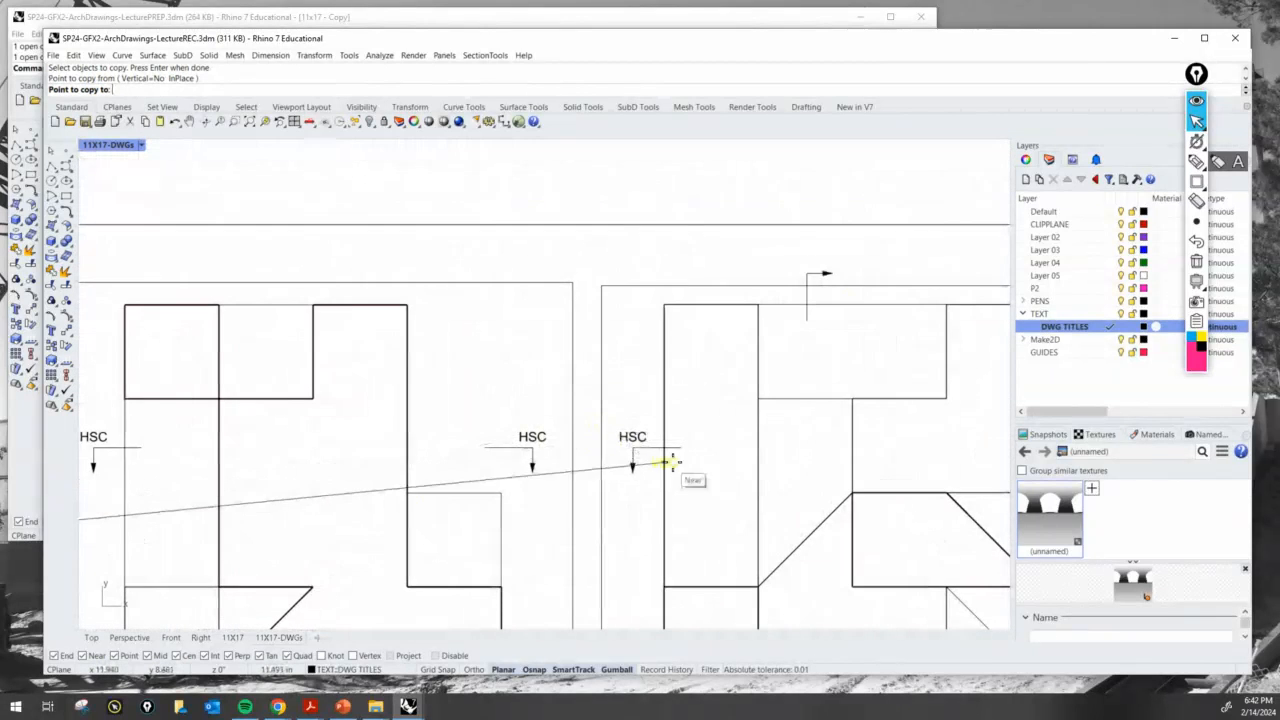
{"action": "scroll", "coordinate": [670, 457], "scroll_direction": "up", "scroll_amount": 2}
{"action": "scroll", "coordinate": [669, 457], "scroll_direction": "down", "scroll_amount": 2}
{"action": "scroll", "coordinate": [614, 380], "scroll_direction": "down", "scroll_amount": 2}
{"action": "scroll", "coordinate": [603, 371], "scroll_direction": "up", "scroll_amount": 5}
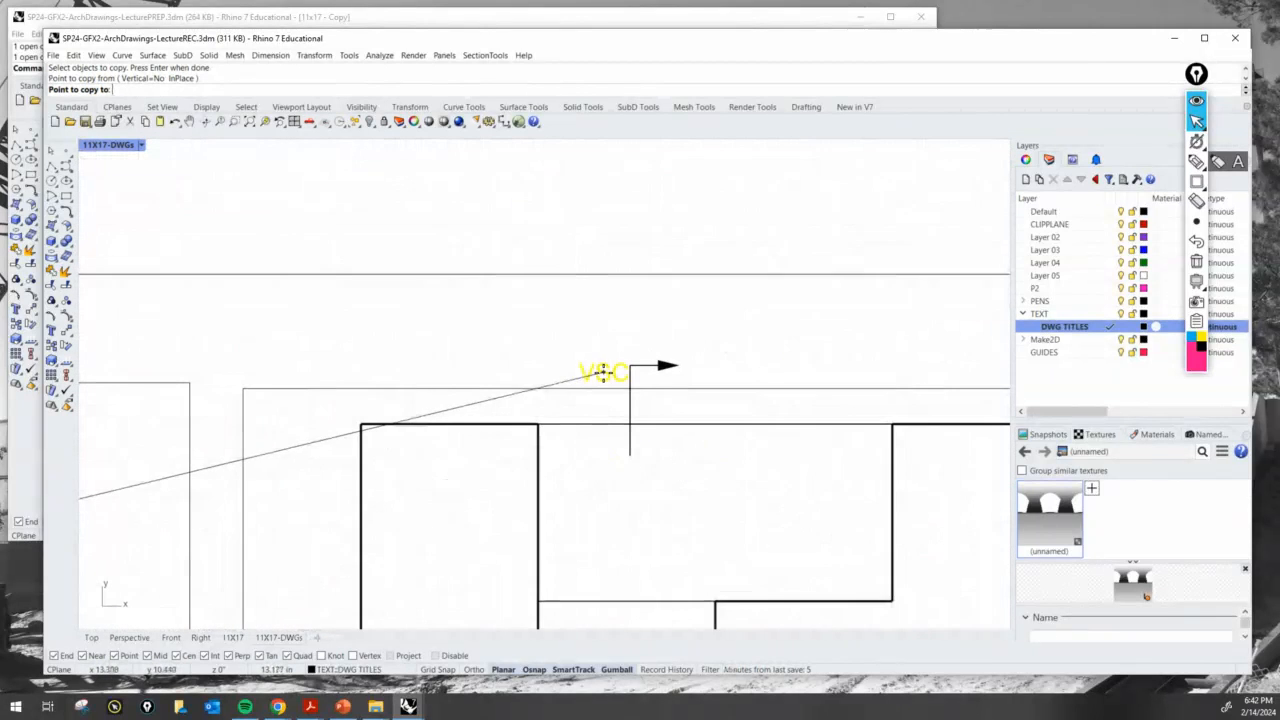
{"action": "left_click", "coordinate": [594, 362]}
{"action": "scroll", "coordinate": [594, 362], "scroll_direction": "down", "scroll_amount": 4}
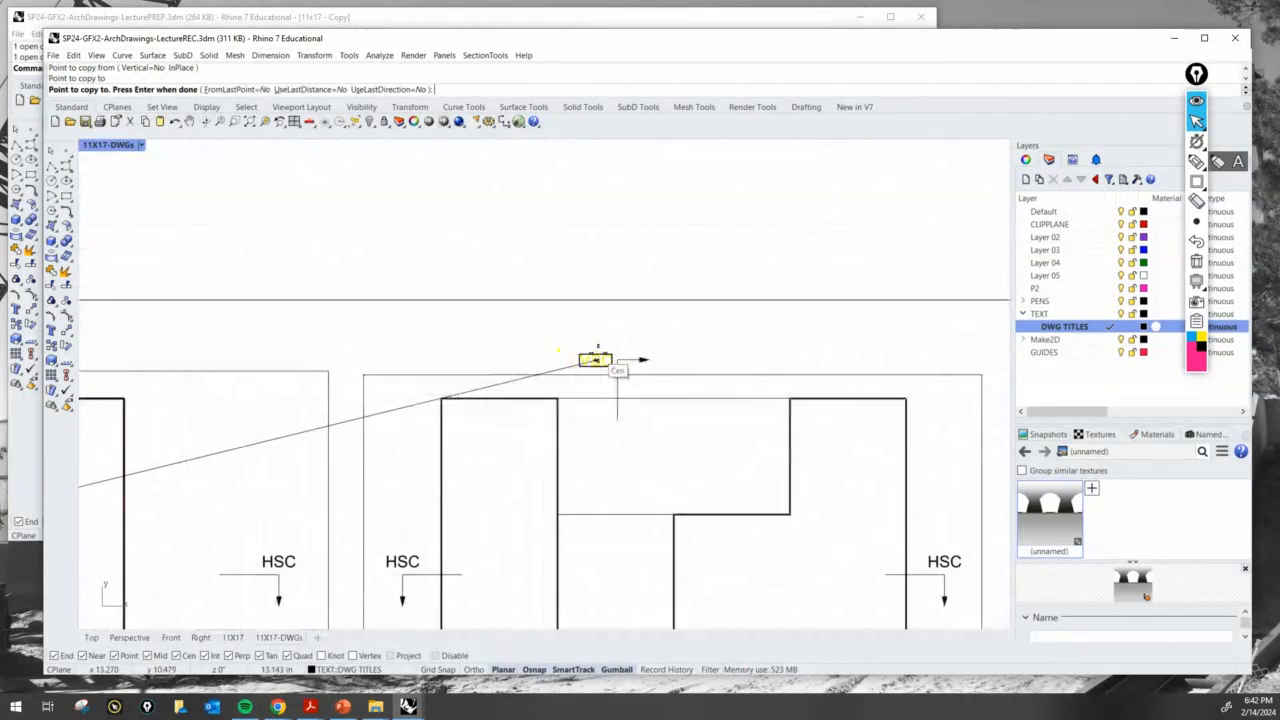
{"action": "key", "text": "Return"}
Copy the VSC label above Elevation 2 to the matching position beside the section arrow below it.
{"action": "scroll", "coordinate": [600, 360], "scroll_direction": "up", "scroll_amount": 3}
{"action": "left_click", "coordinate": [601, 358]}
{"action": "scroll", "coordinate": [603, 358], "scroll_direction": "up", "scroll_amount": 2}
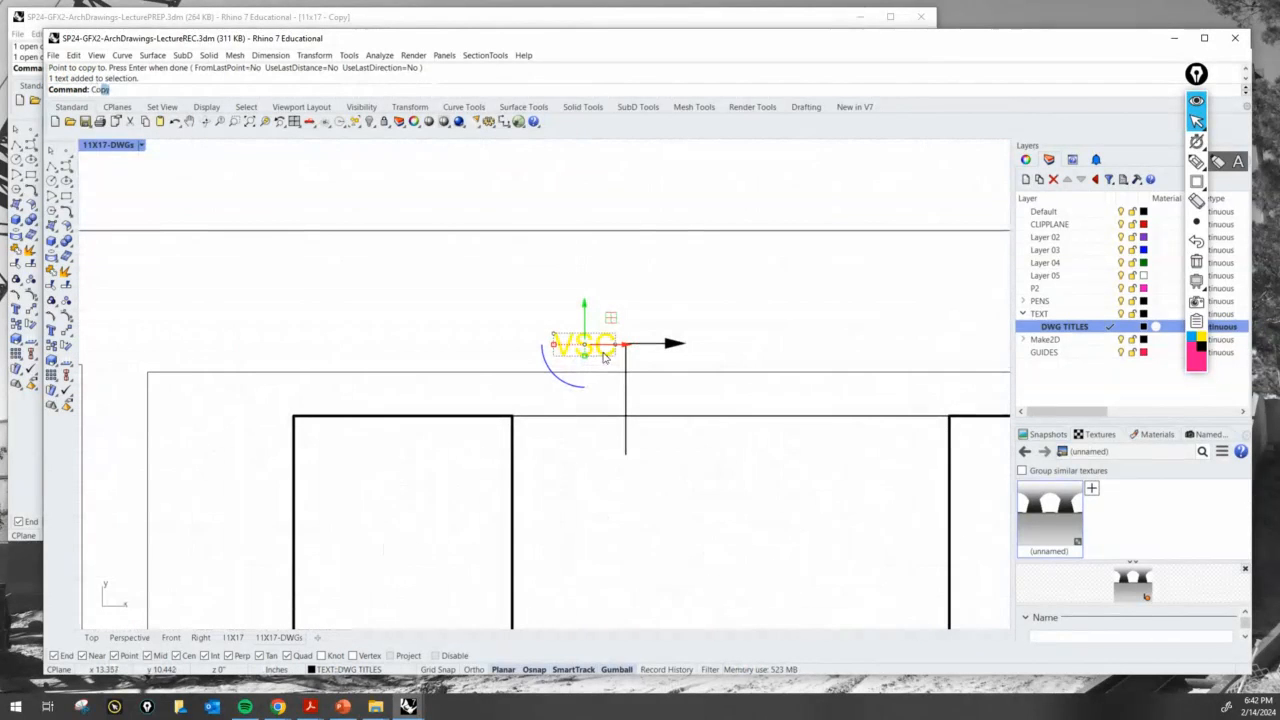
{"action": "key", "text": "Return"}
{"action": "scroll", "coordinate": [637, 351], "scroll_direction": "up", "scroll_amount": 6}
{"action": "left_click", "coordinate": [609, 340]}
{"action": "scroll", "coordinate": [616, 332], "scroll_direction": "down", "scroll_amount": 12}
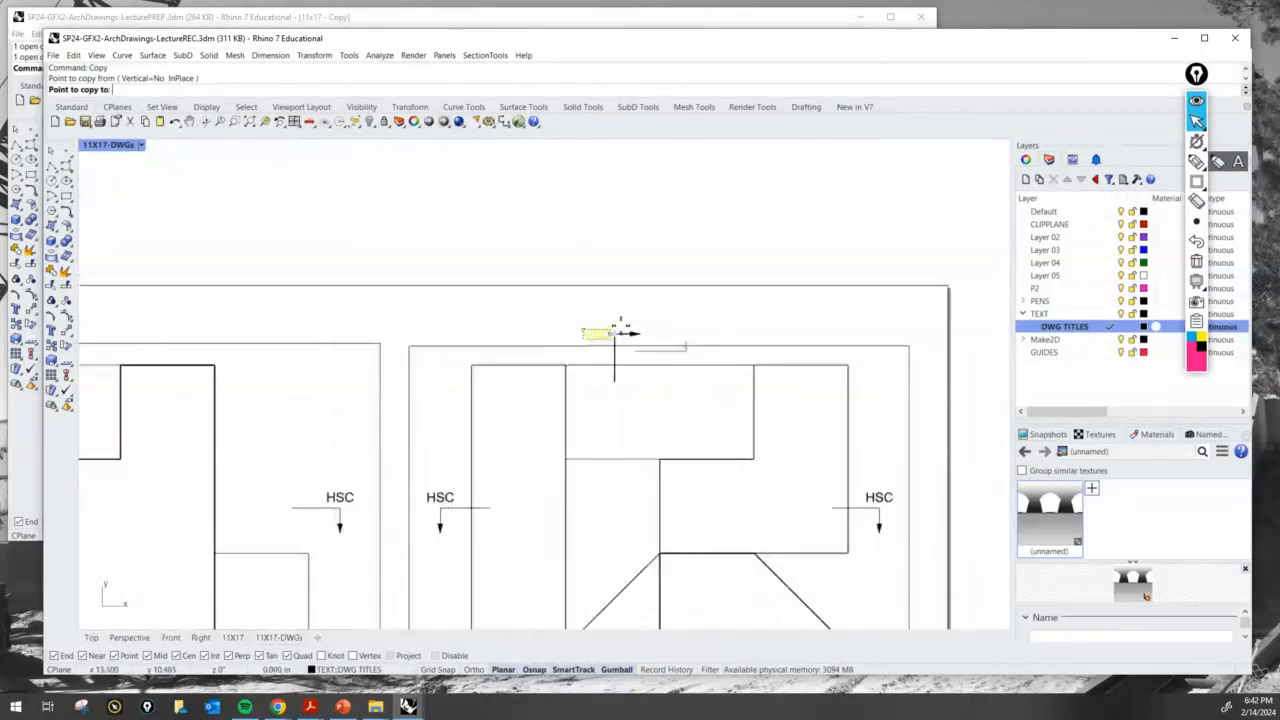
{"action": "scroll", "coordinate": [614, 332], "scroll_direction": "down", "scroll_amount": 6}
{"action": "scroll", "coordinate": [566, 406], "scroll_direction": "up", "scroll_amount": 3}
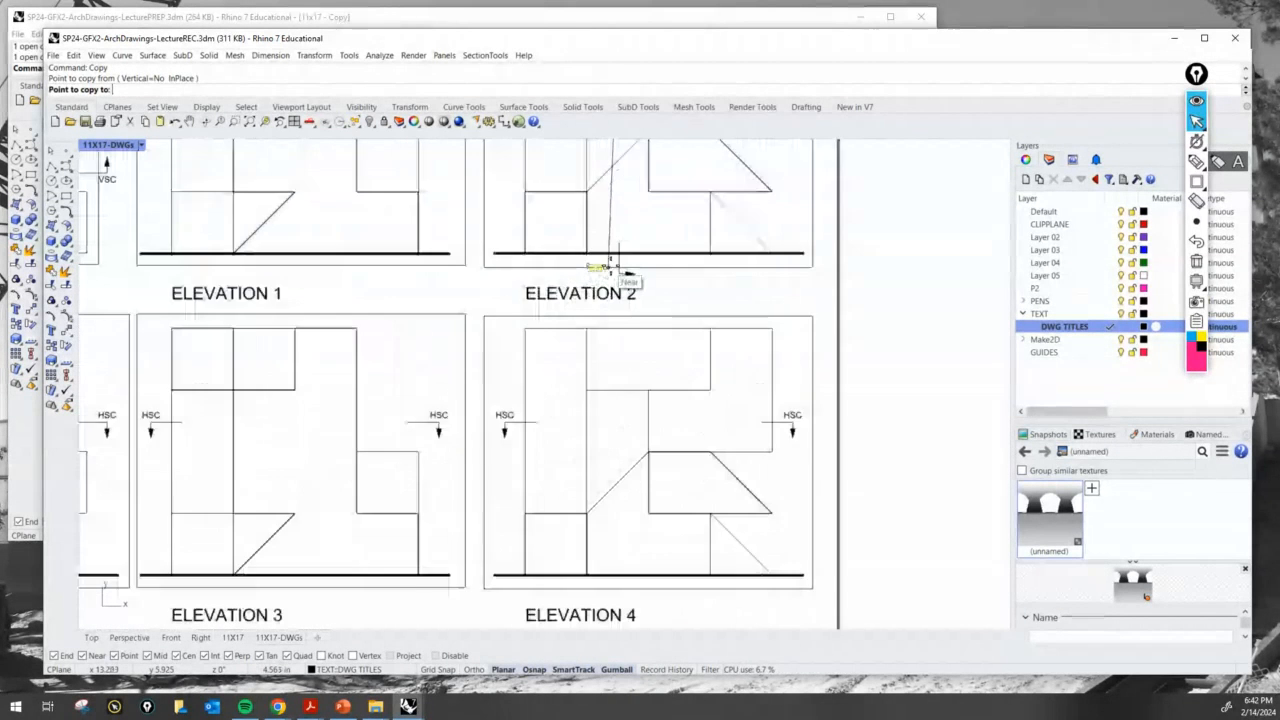
{"action": "scroll", "coordinate": [628, 282], "scroll_direction": "up", "scroll_amount": 5}
{"action": "left_click", "coordinate": [634, 290]}
{"action": "scroll", "coordinate": [634, 292], "scroll_direction": "down", "scroll_amount": 2}
{"action": "scroll", "coordinate": [634, 292], "scroll_direction": "down", "scroll_amount": 4}
{"action": "key", "text": "Return"}
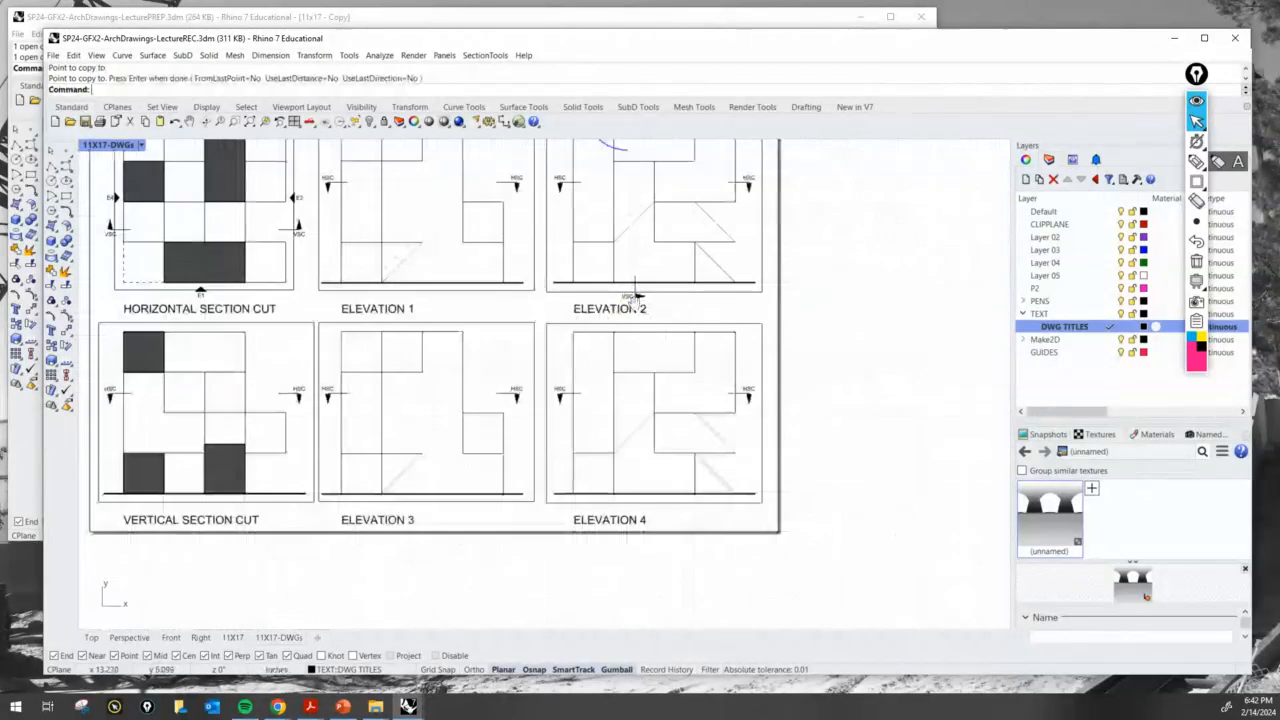
Examine the HSC and VSC section arrows and elevation markers across all six drawings on the sheet.
{"action": "scroll", "coordinate": [549, 408], "scroll_direction": "up", "scroll_amount": 2}
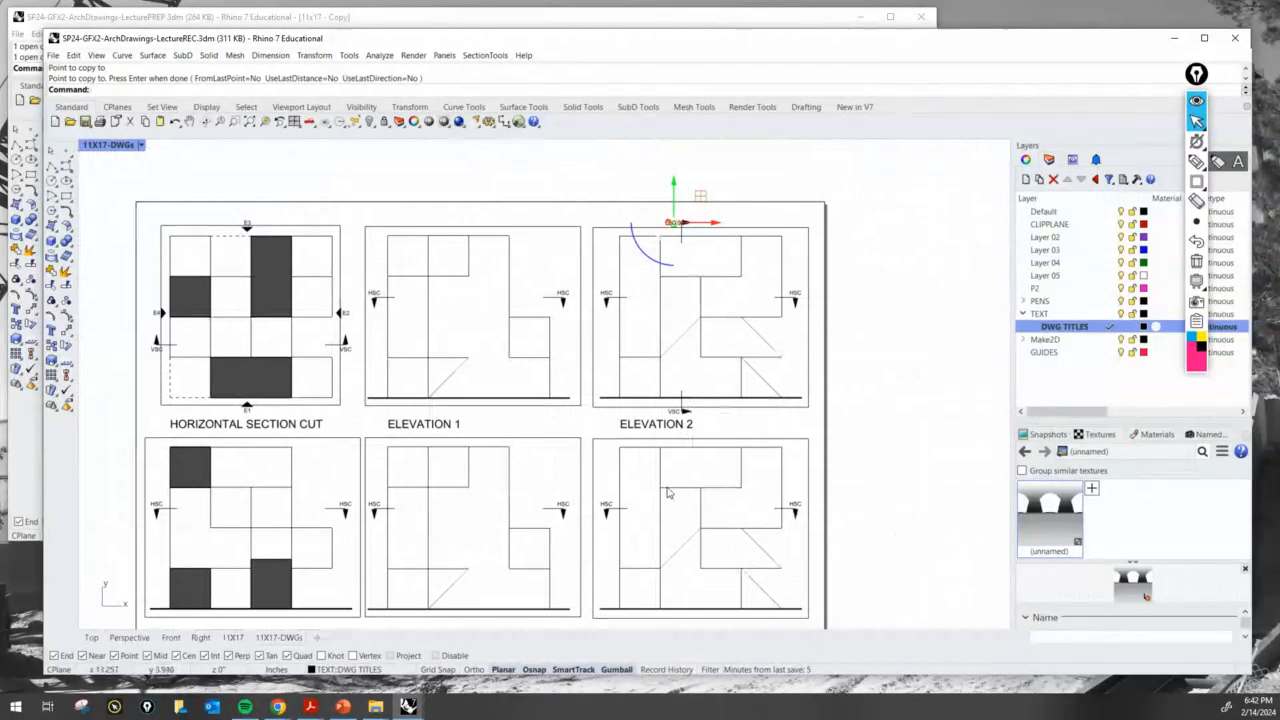
{"action": "right_click_drag", "start_coordinate": [655, 525], "coordinate": [643, 472]}
{"action": "right_click_drag", "start_coordinate": [746, 507], "coordinate": [729, 471]}
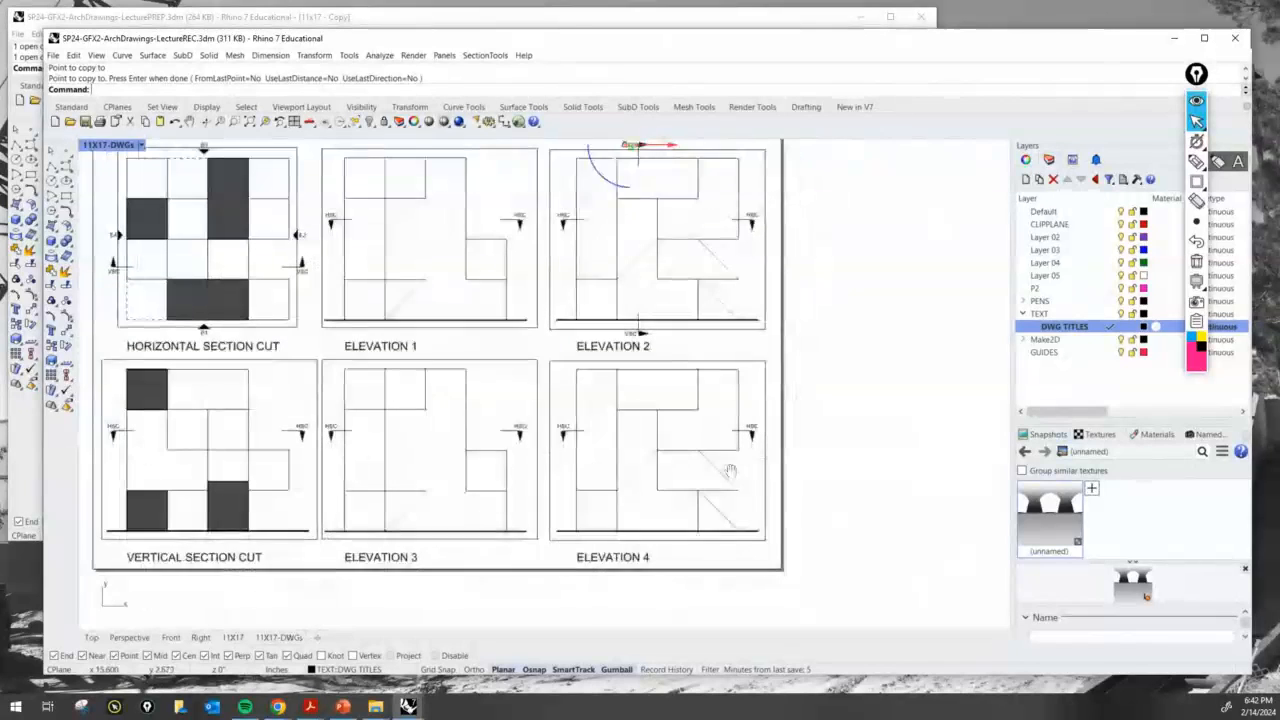
{"action": "key", "text": "Escape"}
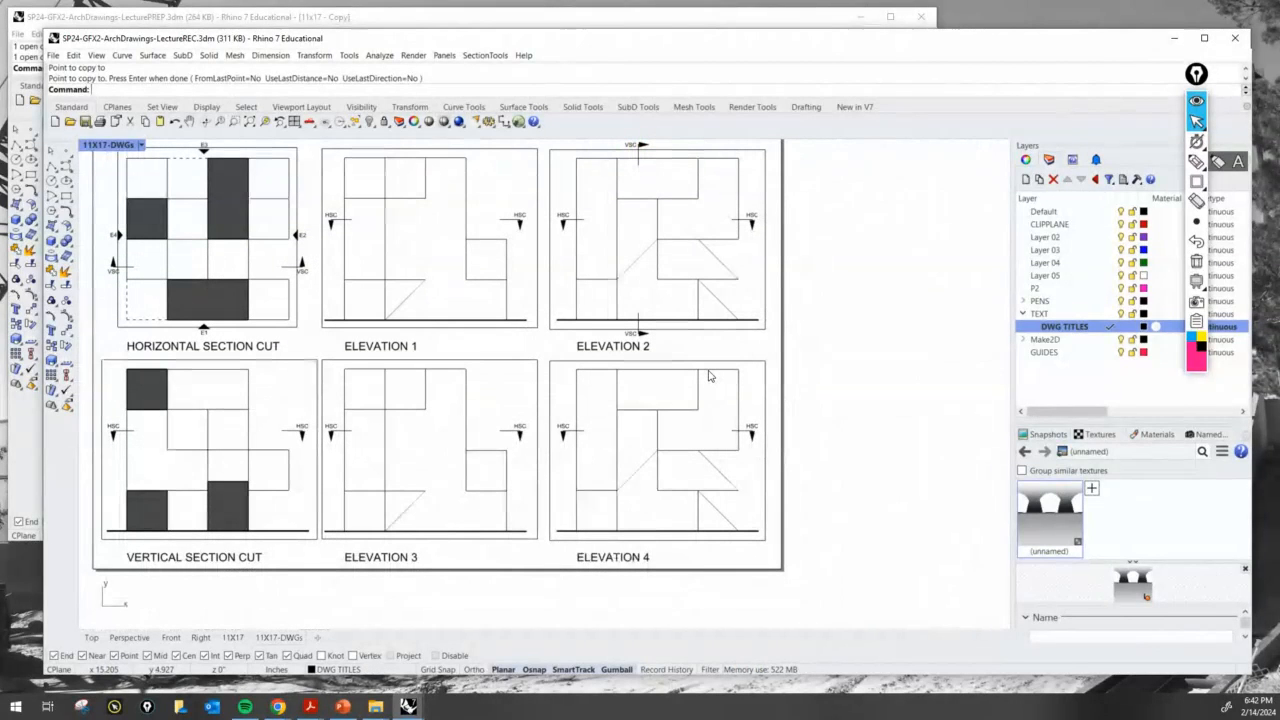
{"action": "right_click_drag", "start_coordinate": [658, 332], "coordinate": [684, 366]}
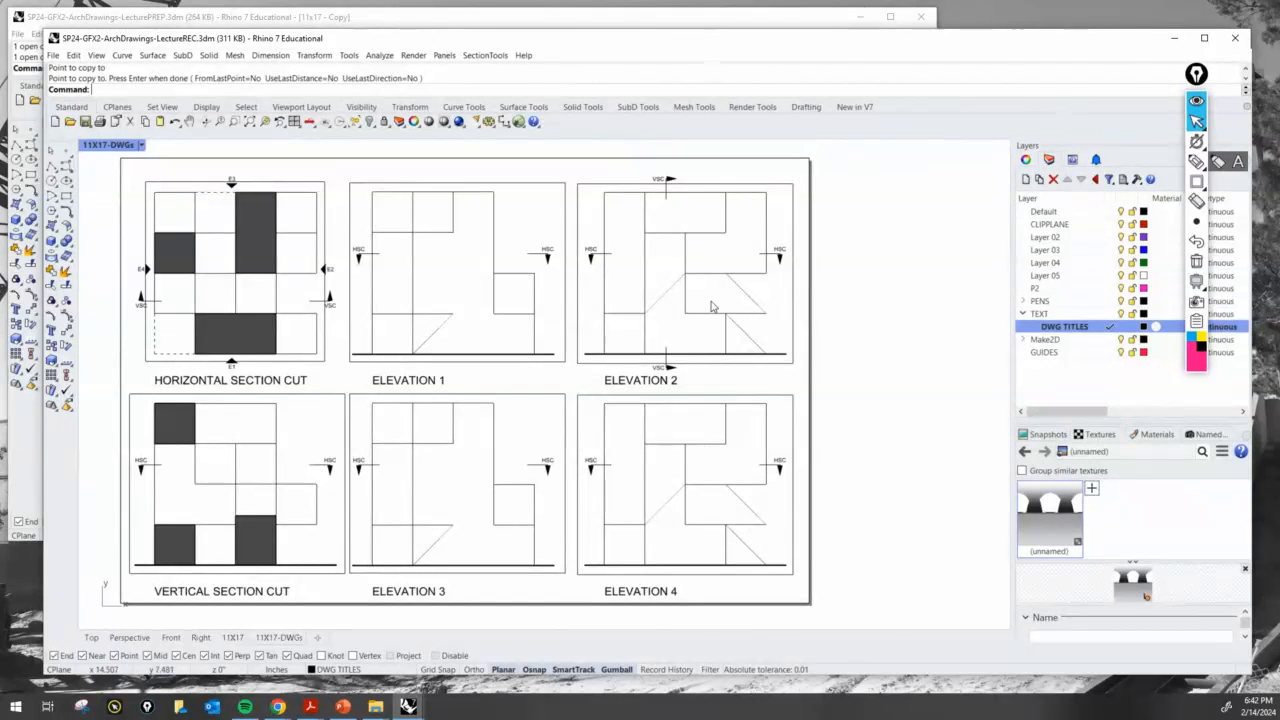
{"action": "mouse_move", "coordinate": [684, 447]}
{"action": "right_mouse_down"}
{"action": "mouse_move", "coordinate": [706, 423]}
{"action": "mouse_move", "coordinate": [708, 467]}
{"action": "mouse_move", "coordinate": [681, 435]}
{"action": "mouse_move", "coordinate": [704, 458]}
{"action": "right_mouse_up"}
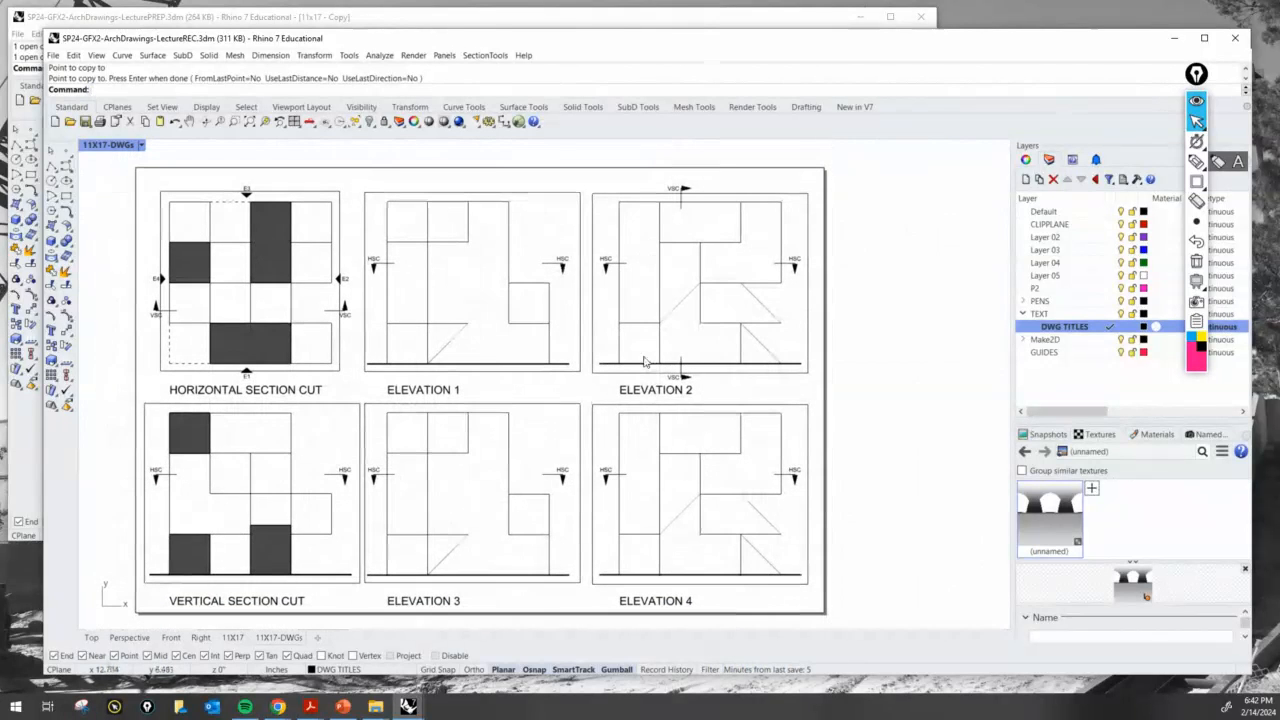
{"action": "right_click_drag", "start_coordinate": [471, 320], "coordinate": [532, 329]}
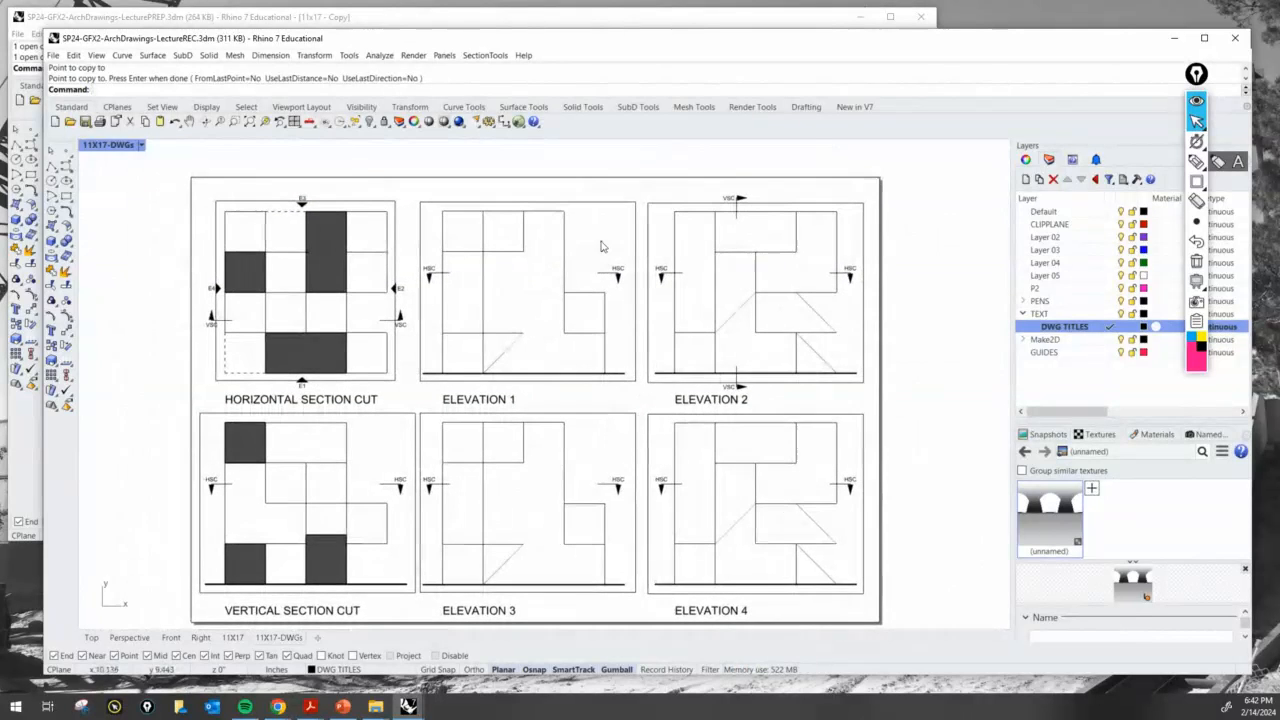
{"action": "right_click_drag", "start_coordinate": [610, 300], "coordinate": [601, 268]}
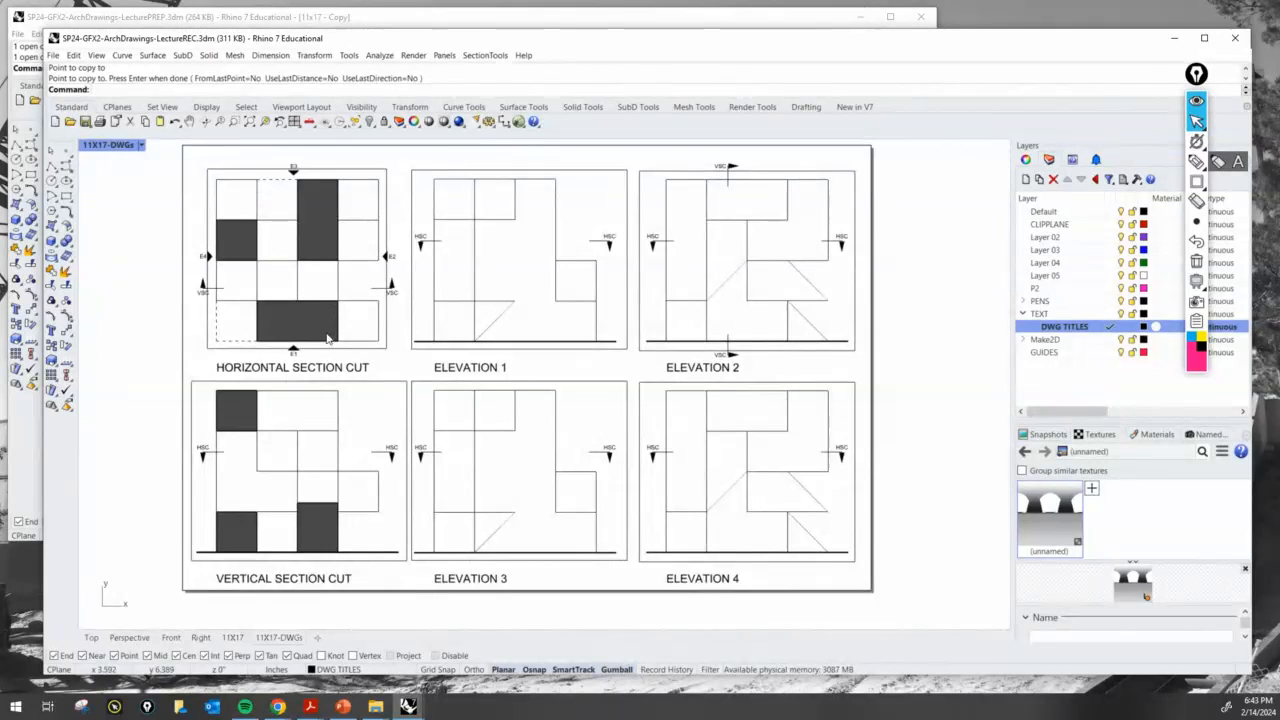
{"action": "scroll", "coordinate": [312, 338], "scroll_direction": "up", "scroll_amount": 2}
{"action": "scroll", "coordinate": [308, 360], "scroll_direction": "down", "scroll_amount": 2}
{"action": "right_click_drag", "start_coordinate": [370, 262], "coordinate": [334, 267]}
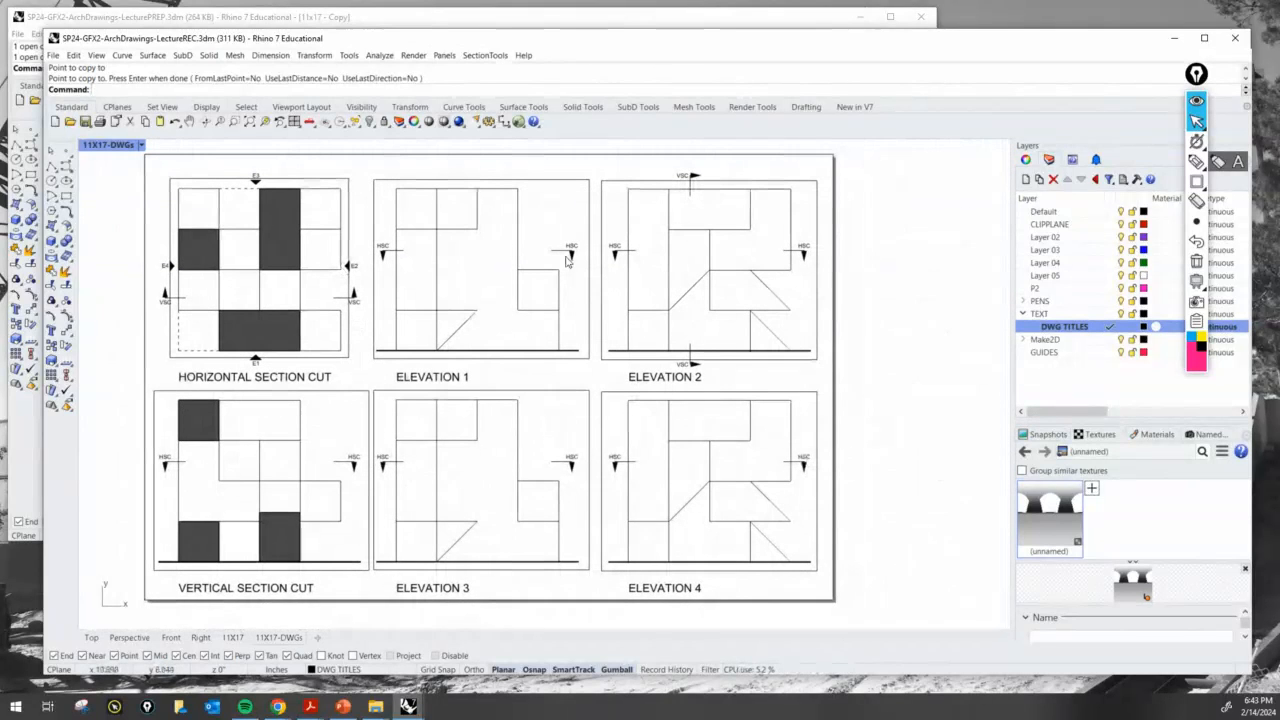
Save the file and add a layer named DOTS after DASHED within the PENS group.
{"action": "left_click", "coordinate": [85, 120]}
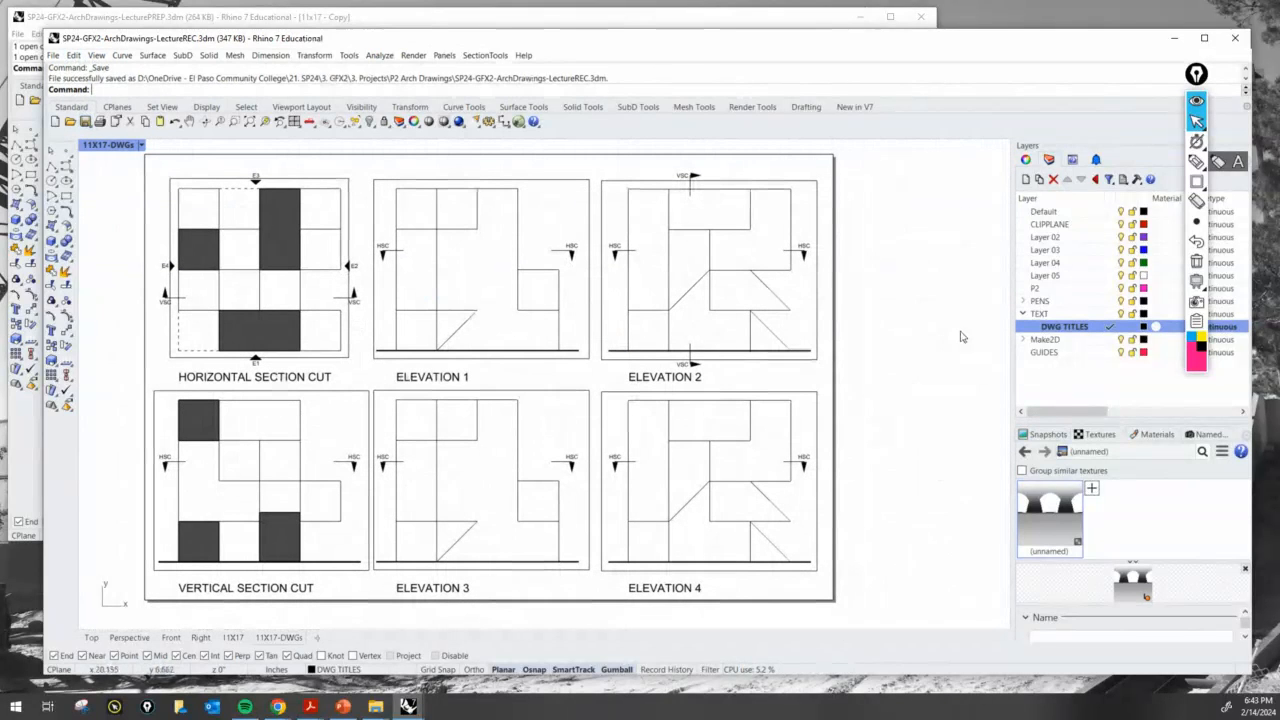
{"action": "left_click", "coordinate": [1041, 301]}
{"action": "left_click", "coordinate": [1022, 301]}
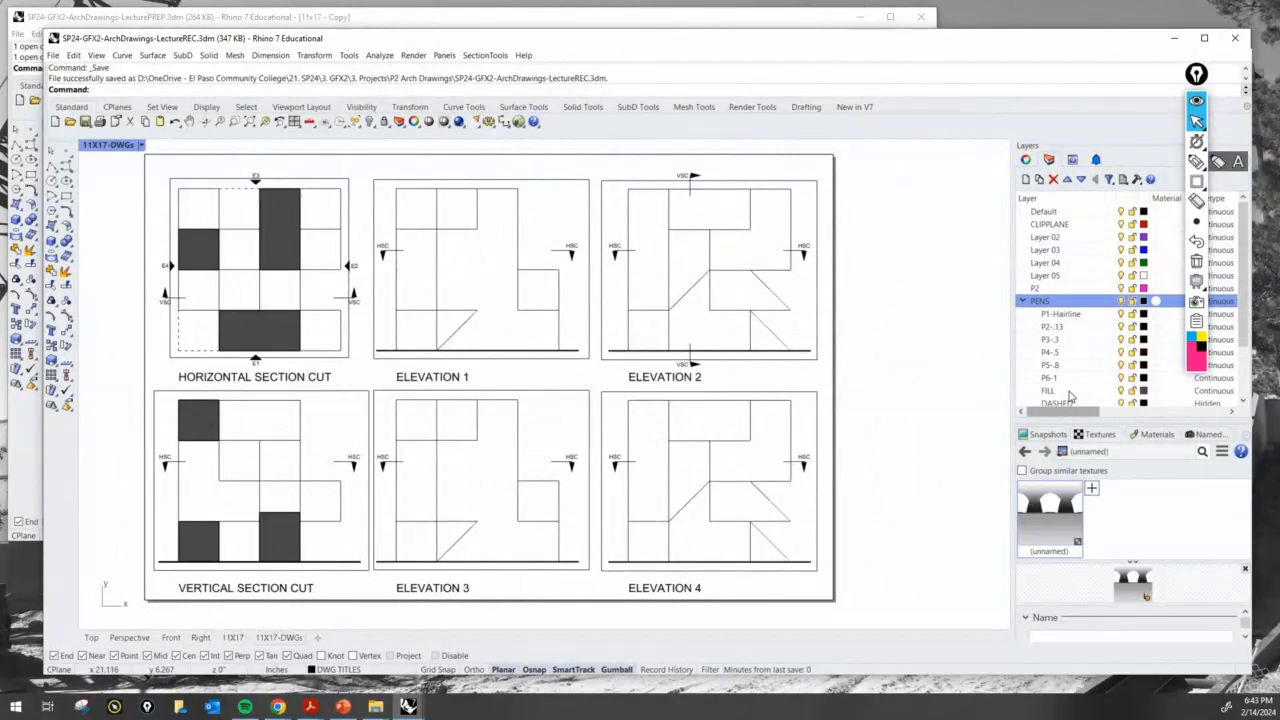
{"action": "scroll", "coordinate": [1070, 396], "scroll_direction": "down", "scroll_amount": 2}
{"action": "left_click", "coordinate": [1066, 340]}
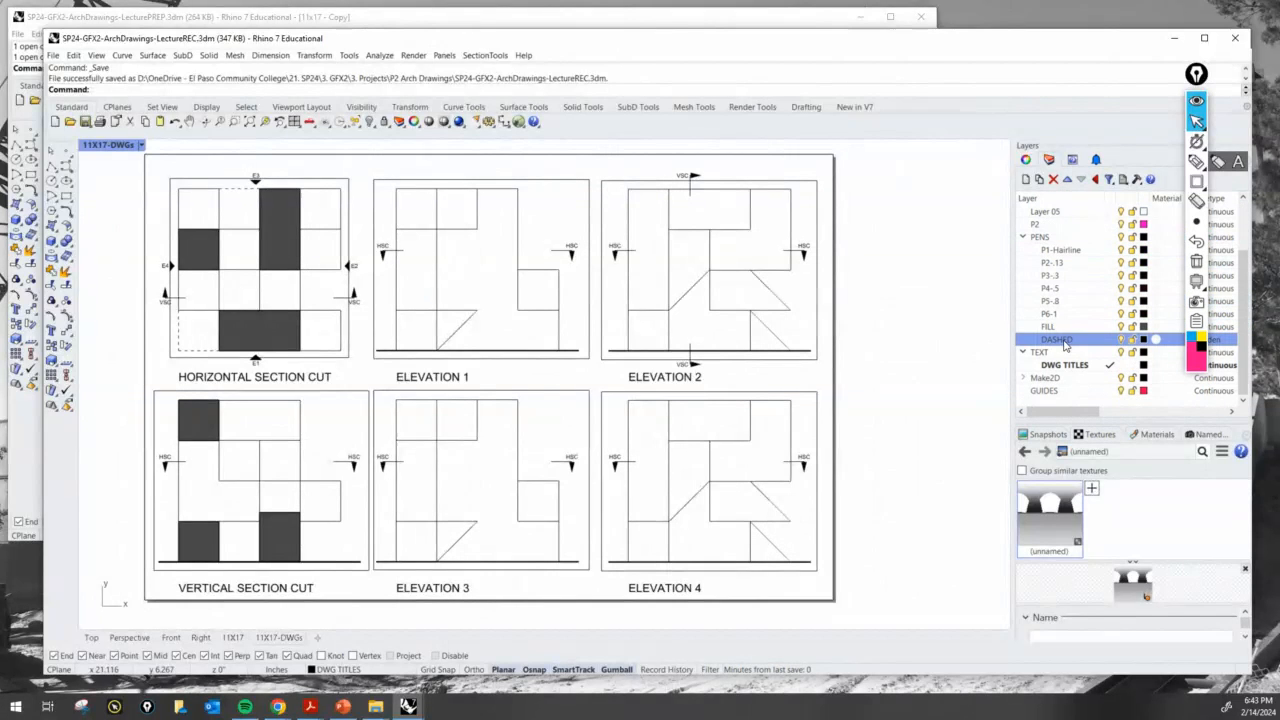
{"action": "left_click", "coordinate": [1038, 180]}
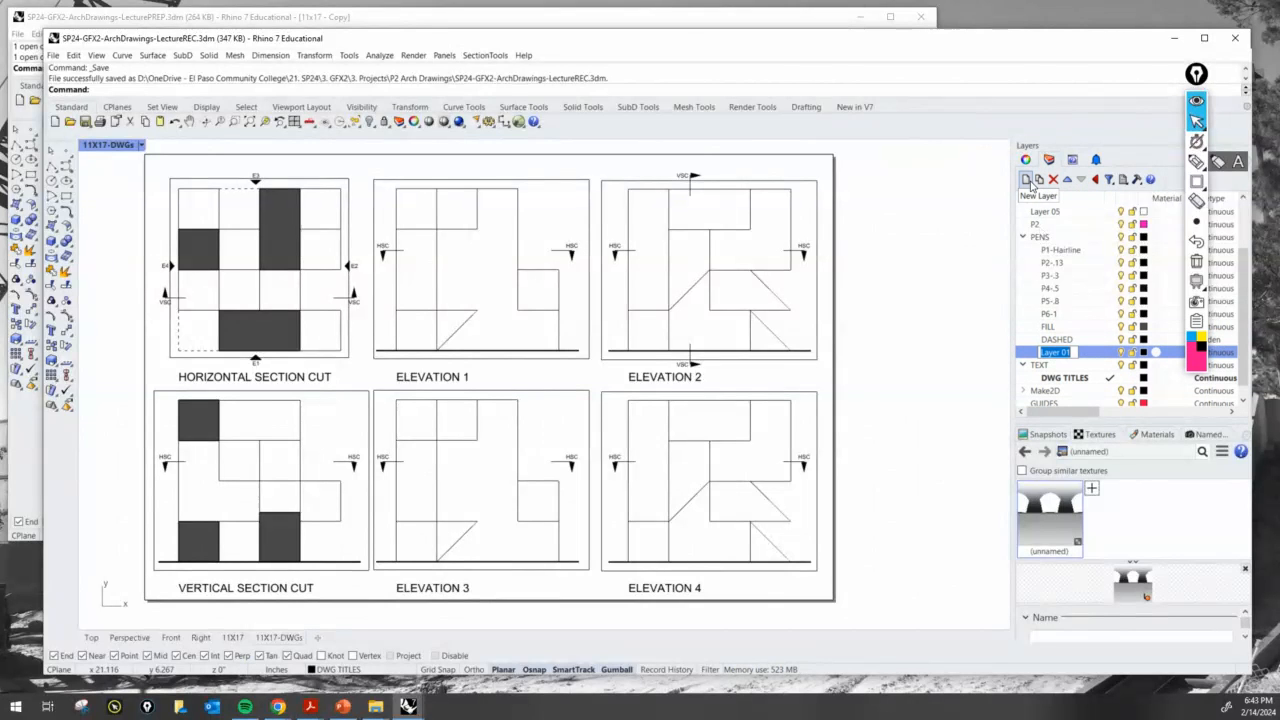
{"action": "type", "text": "D"}
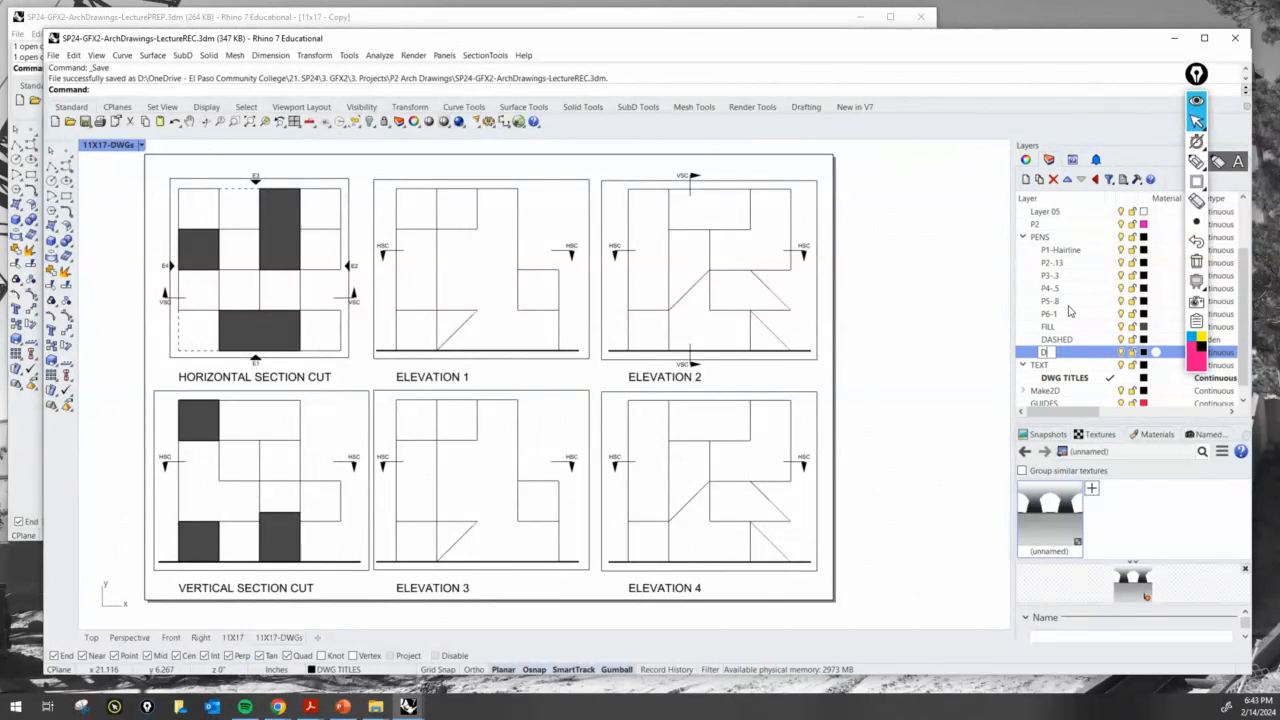
{"action": "type", "text": "OTS"}
{"action": "key", "text": "Return"}
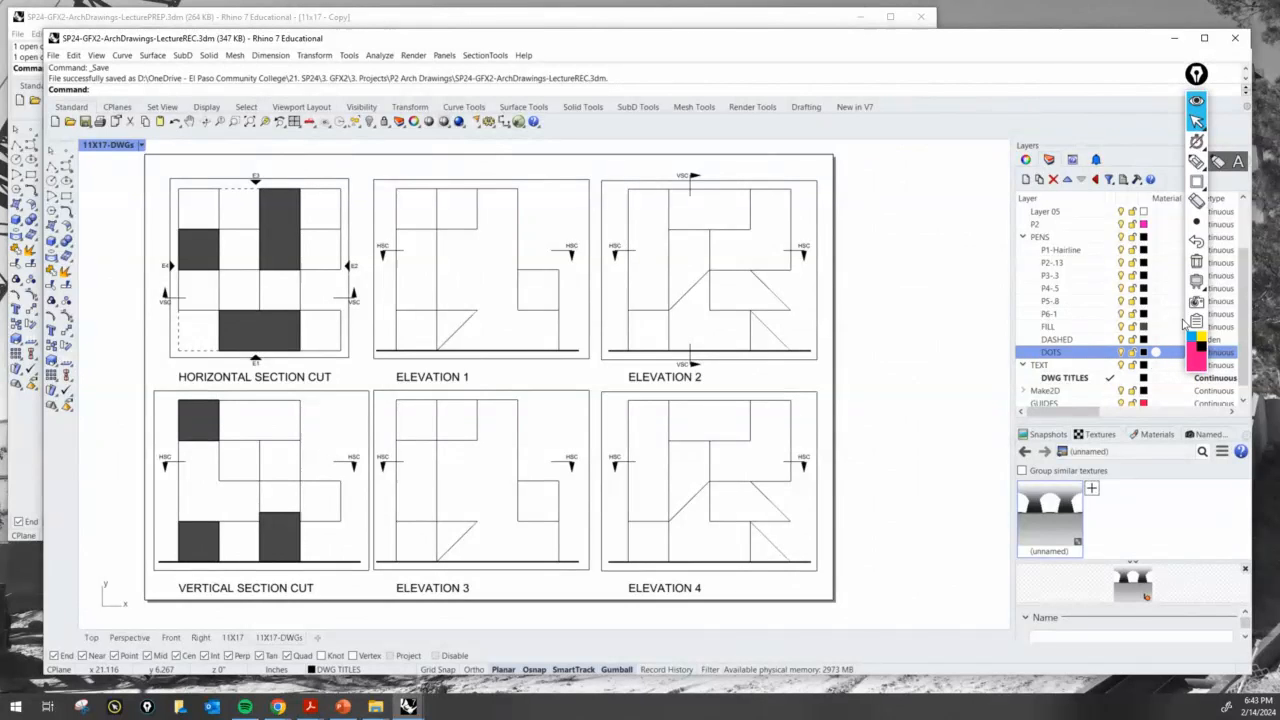
Set the DOTS layer's linetype to Dots.
{"action": "left_click", "coordinate": [1196, 100]}
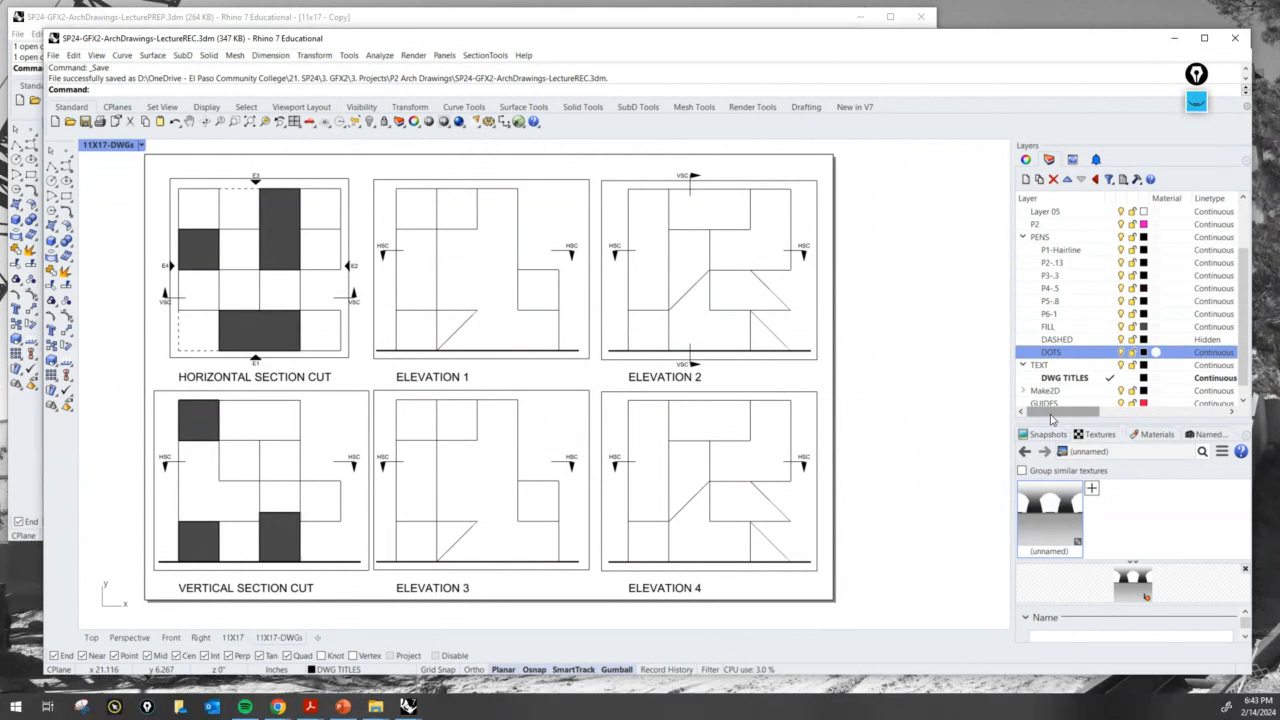
{"action": "left_click_drag", "start_coordinate": [1050, 417], "coordinate": [1086, 410]}
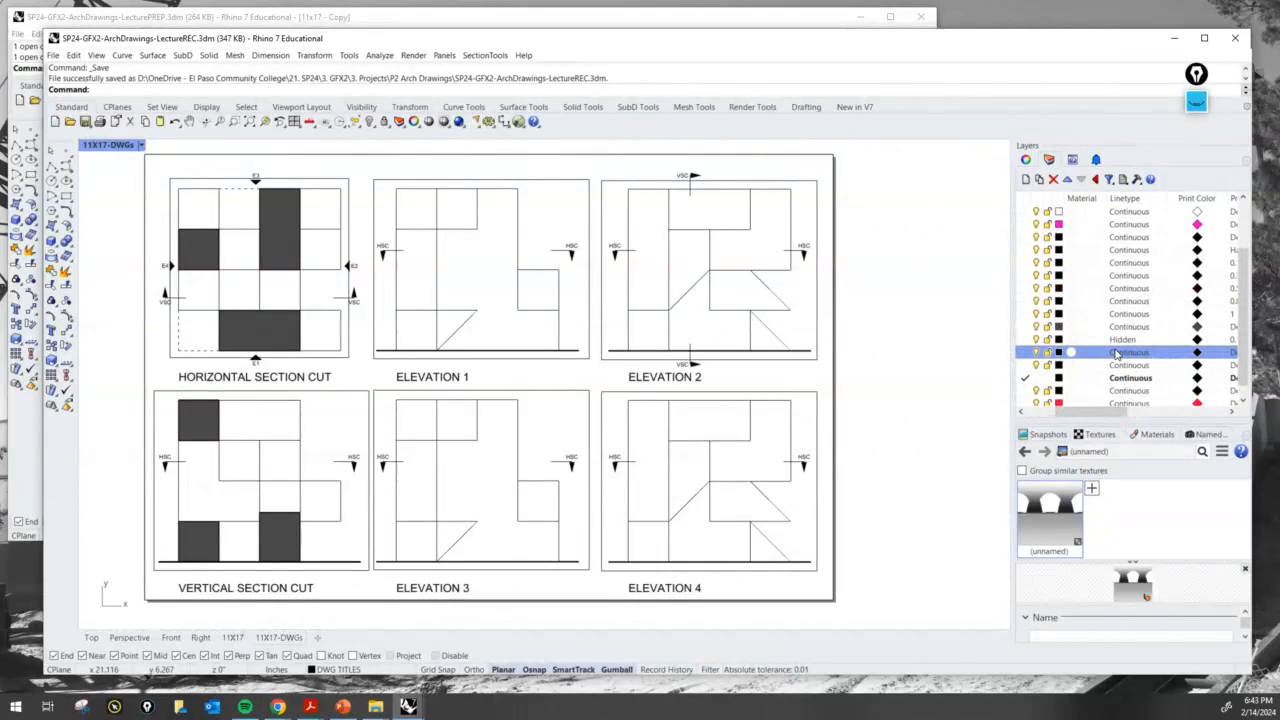
{"action": "left_click", "coordinate": [1117, 353]}
{"action": "left_click", "coordinate": [645, 283]}
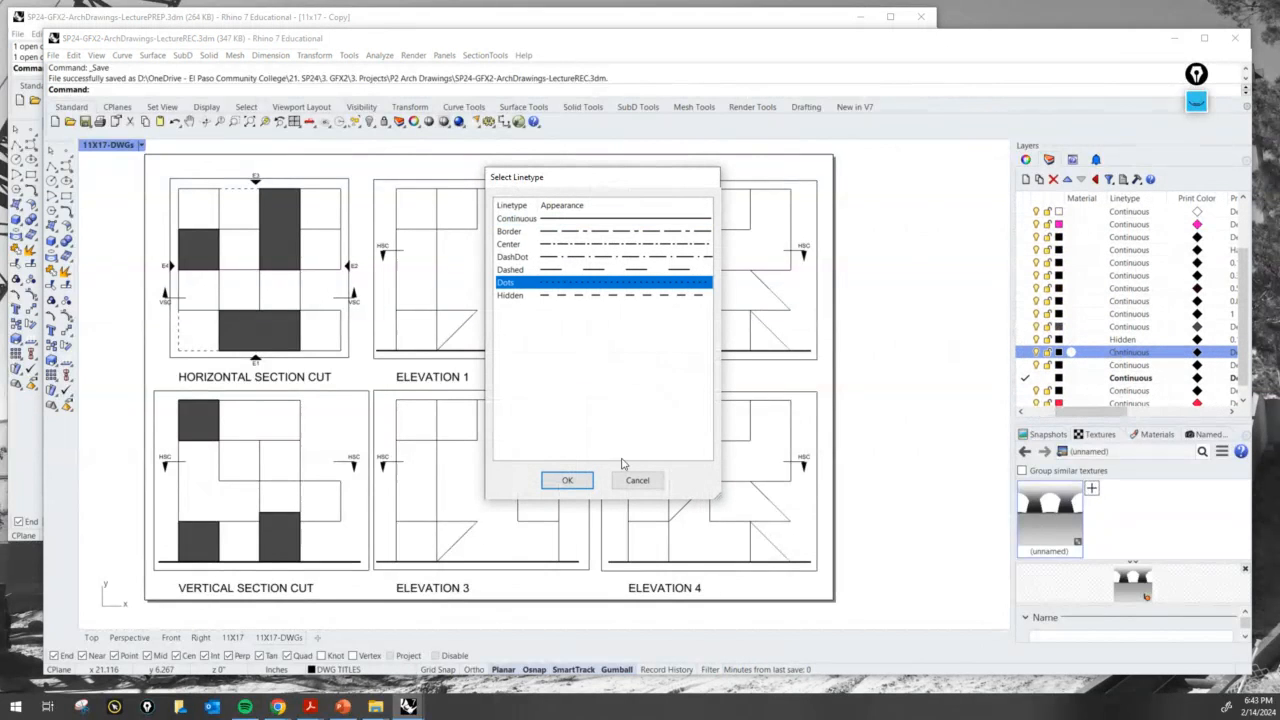
{"action": "left_click", "coordinate": [575, 480]}
Set the DOTS layer's print width to Hairline.
{"action": "left_click_drag", "start_coordinate": [1095, 412], "coordinate": [1128, 412]}
{"action": "left_click", "coordinate": [1145, 353]}
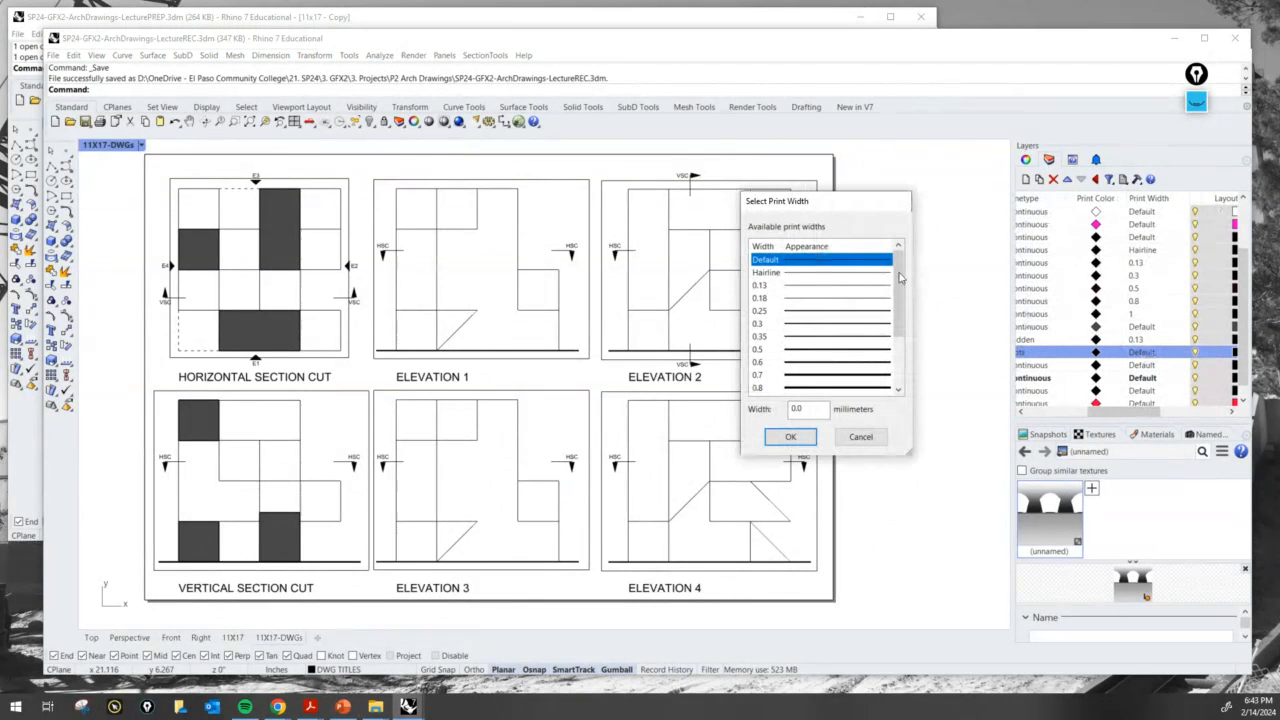
{"action": "left_click", "coordinate": [819, 273]}
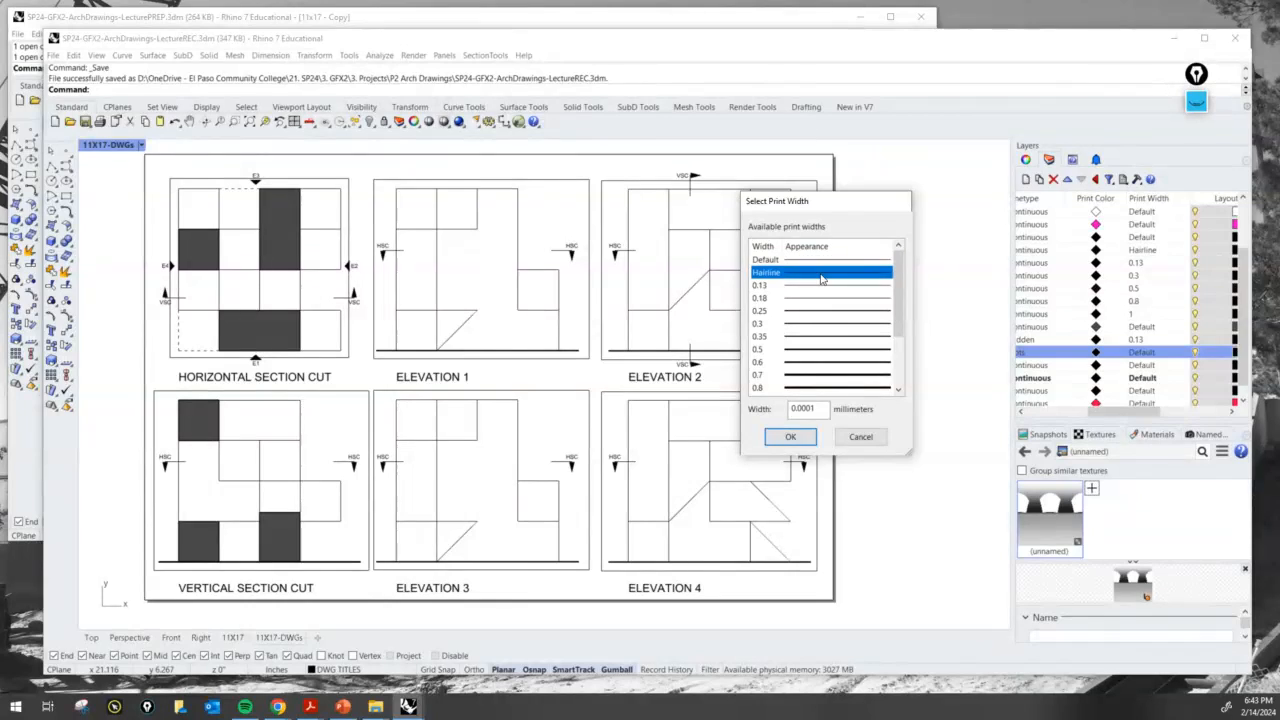
{"action": "left_click", "coordinate": [792, 437]}
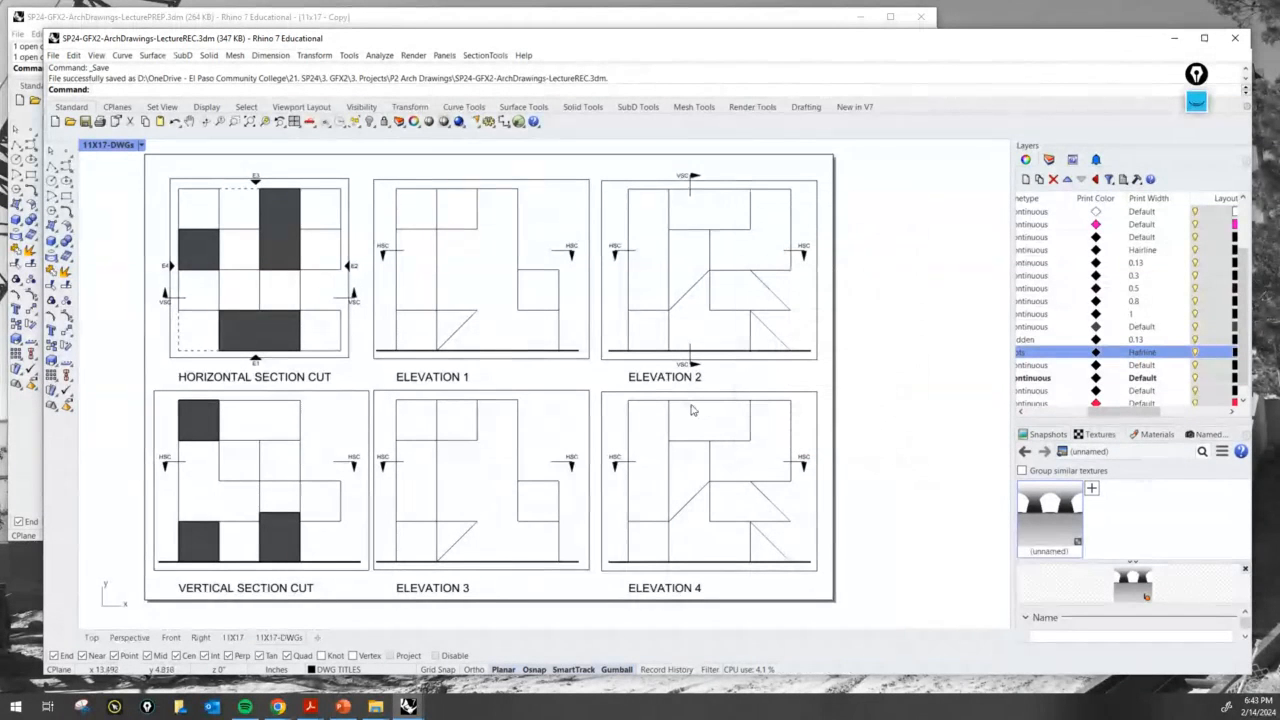
Make DOTS the current layer and draw a horizontal line from Elevation 1's upper-left corner to above the right end of Elevation 2's ground line.
{"action": "right_click_drag", "start_coordinate": [486, 457], "coordinate": [522, 448]}
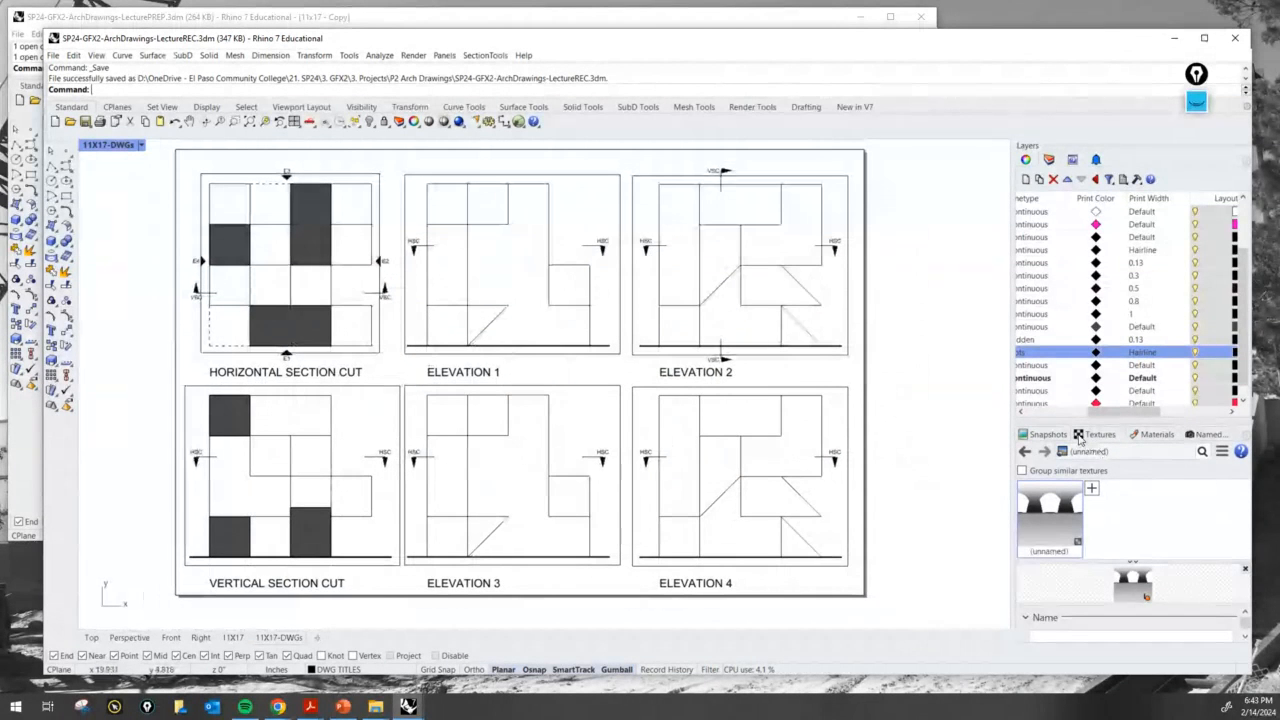
{"action": "left_click_drag", "start_coordinate": [1109, 412], "coordinate": [1080, 410]}
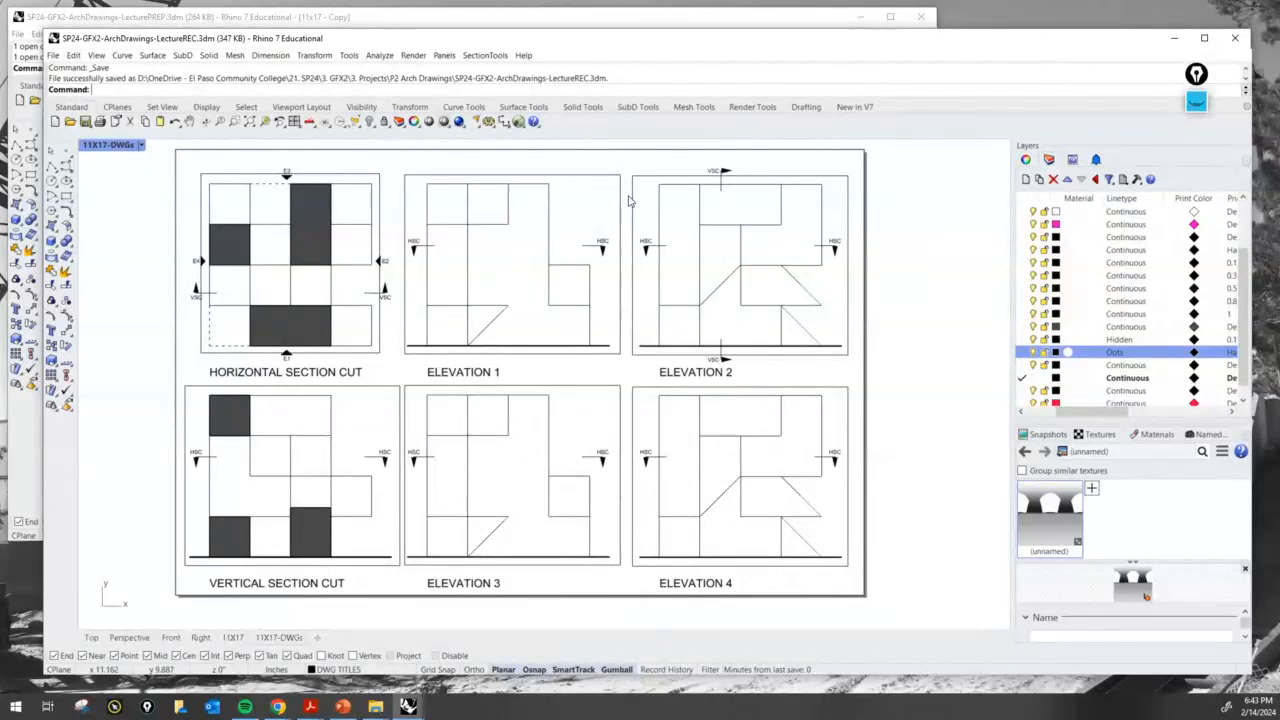
{"action": "left_click_drag", "start_coordinate": [1100, 411], "coordinate": [1068, 411]}
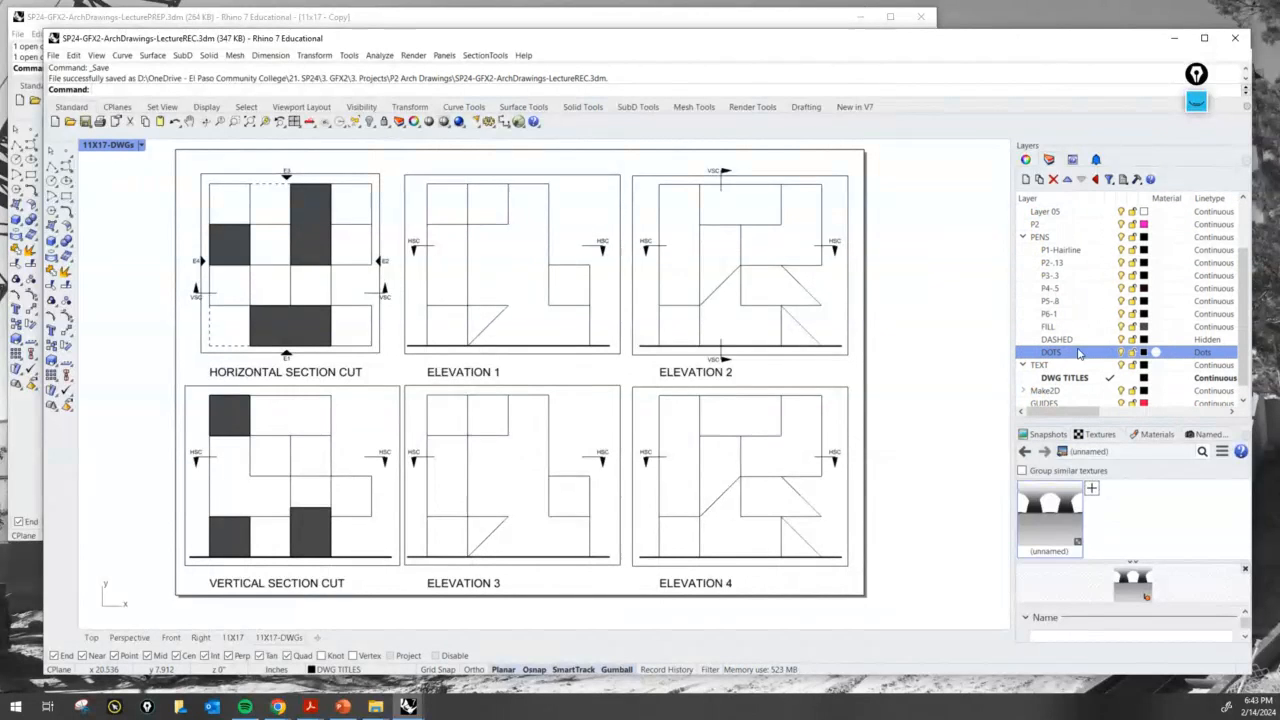
{"action": "left_click", "coordinate": [1108, 353]}
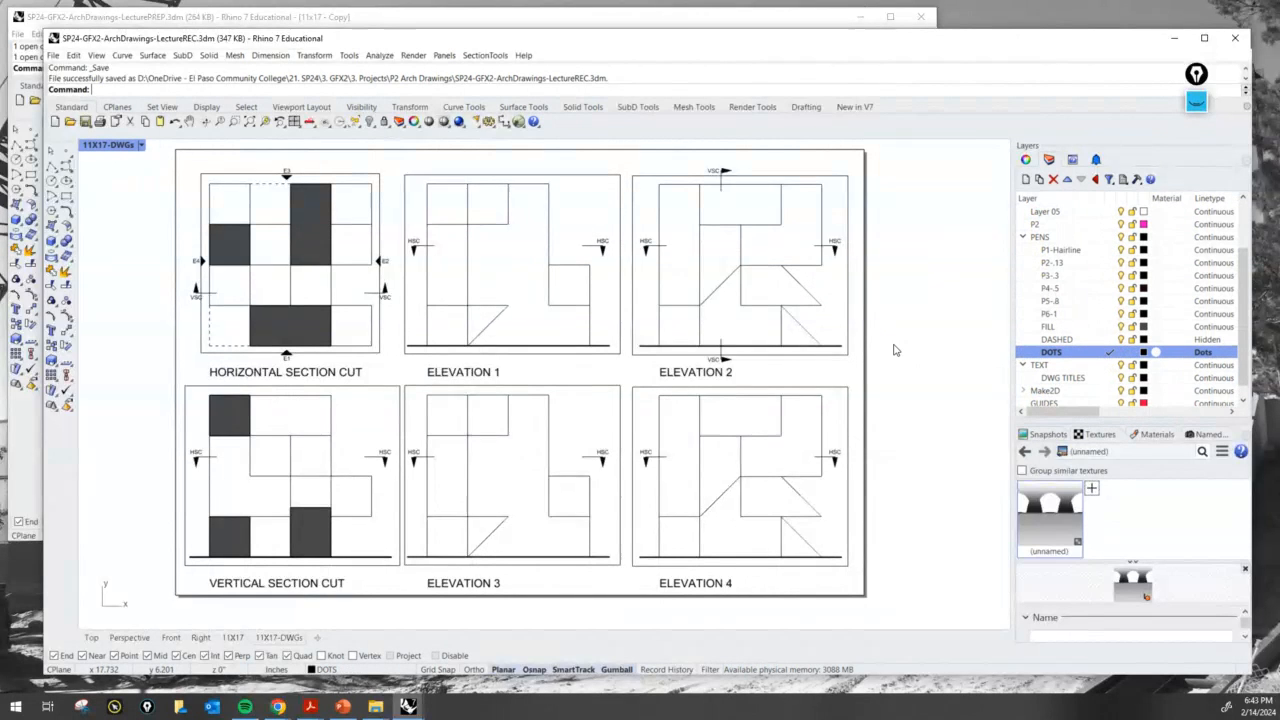
{"action": "type", "text": "line"}
{"action": "key", "text": "Return"}
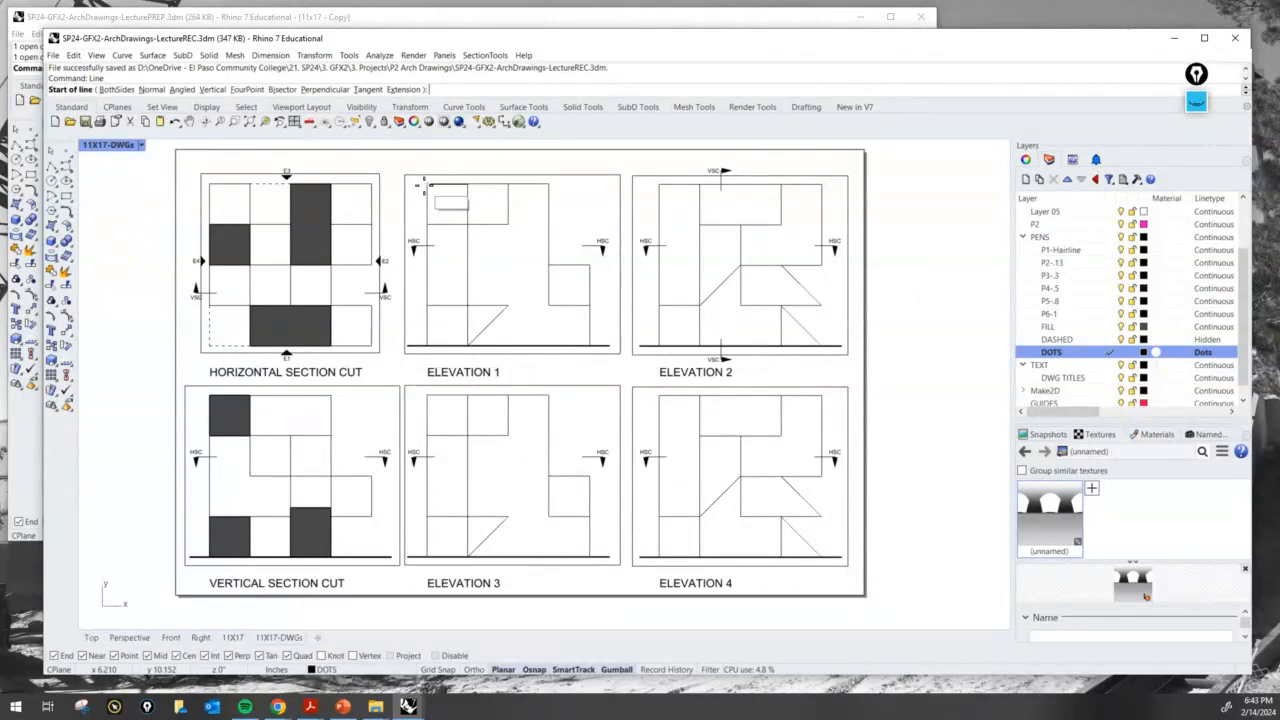
{"action": "left_click", "coordinate": [422, 183]}
{"action": "scroll", "coordinate": [791, 183], "scroll_direction": "up", "scroll_amount": 4}
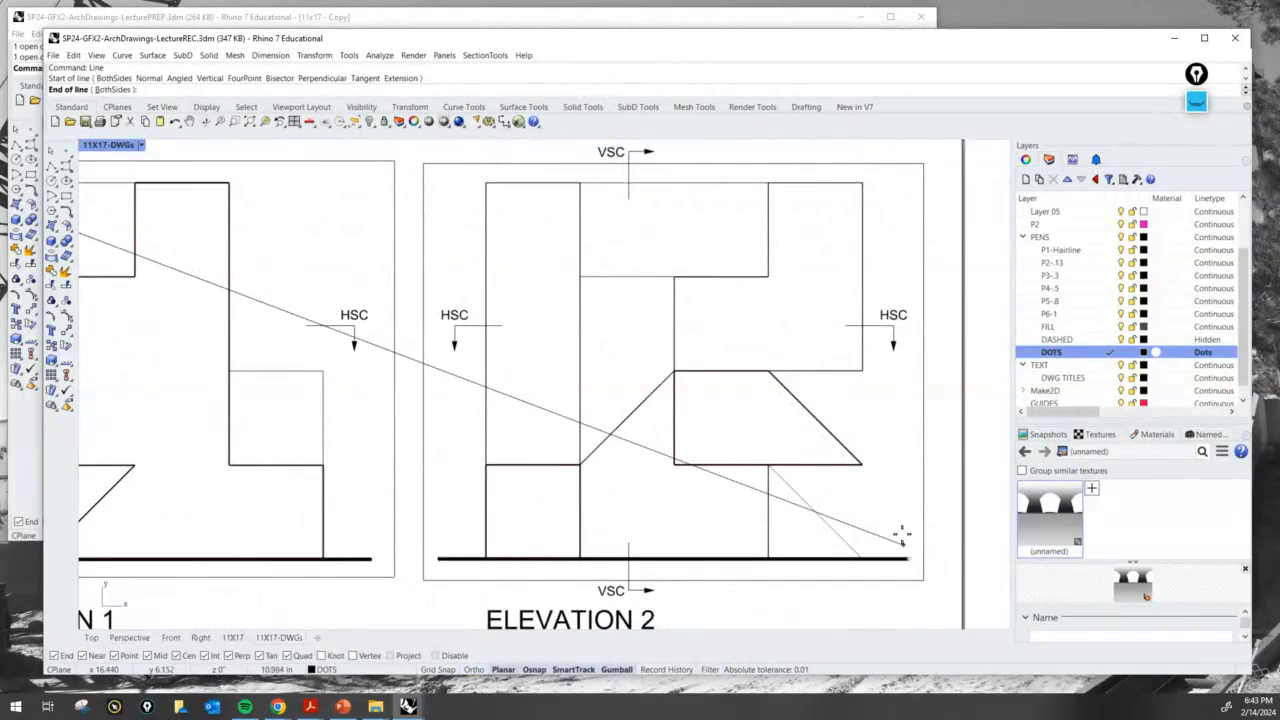
{"action": "left_click", "coordinate": [914, 172]}
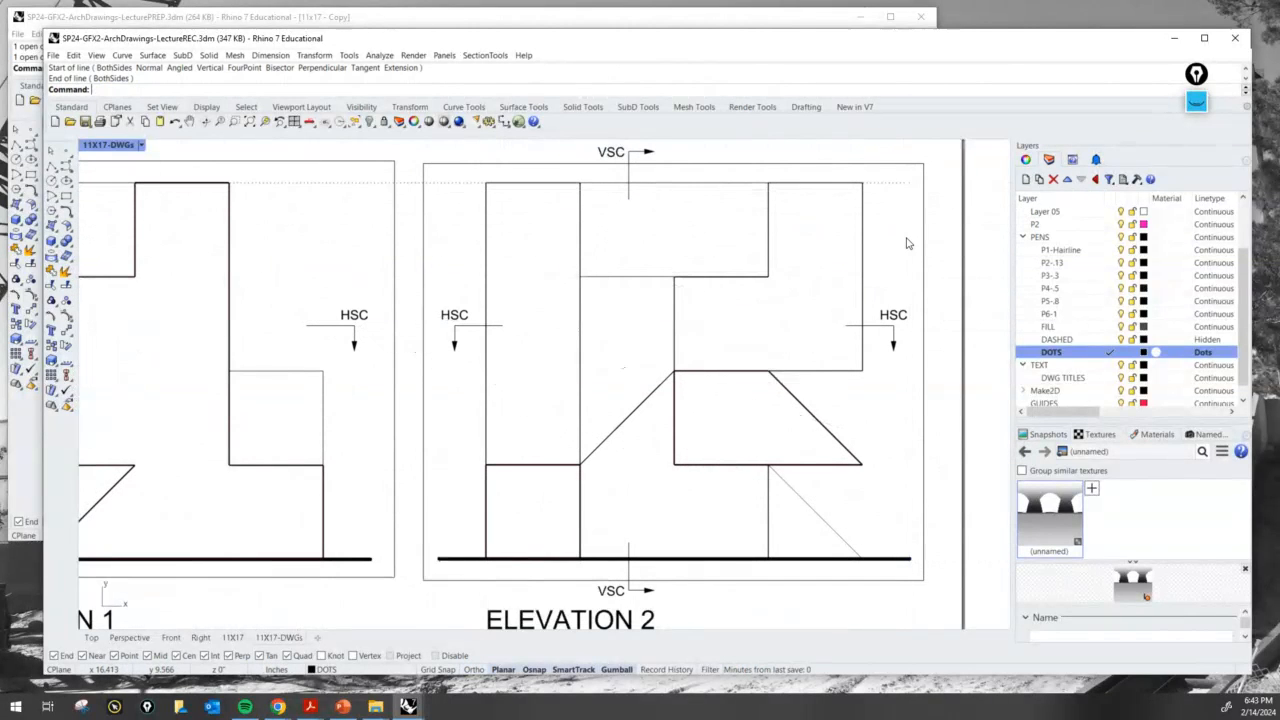
Move the dotted line's left endpoint horizontally until it aligns with the left end of Elevation 1's ground line.
{"action": "scroll", "coordinate": [905, 215], "scroll_direction": "down", "scroll_amount": 4}
{"action": "left_click", "coordinate": [905, 210]}
{"action": "scroll", "coordinate": [400, 206], "scroll_direction": "up", "scroll_amount": 5}
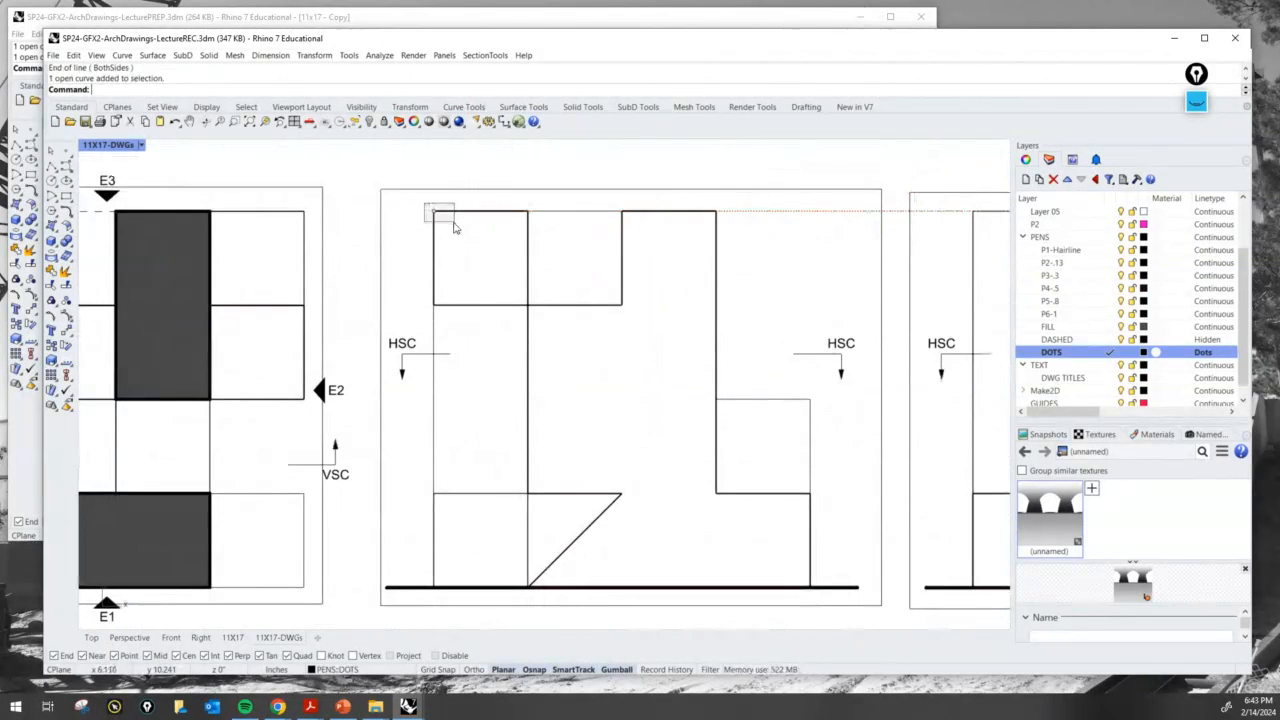
{"action": "left_click", "coordinate": [434, 210]}
{"action": "type", "text": "move"}
{"action": "key", "text": "Return"}
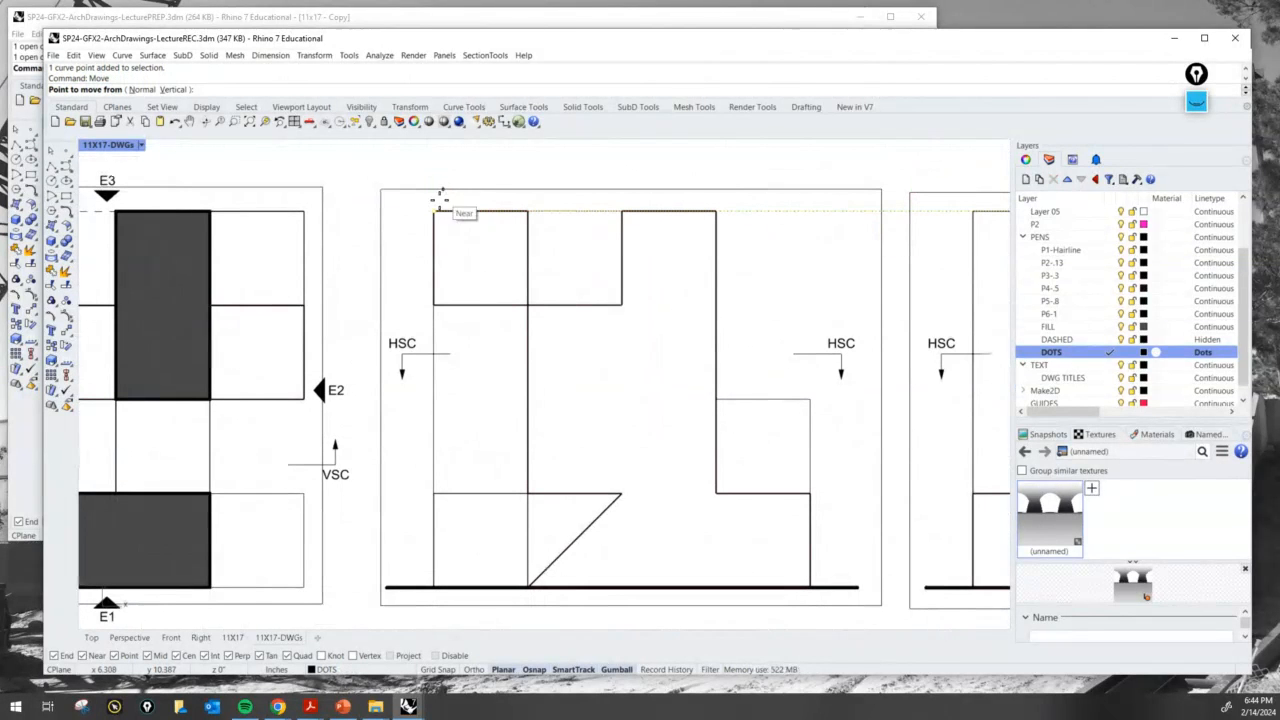
{"action": "left_click", "coordinate": [434, 210]}
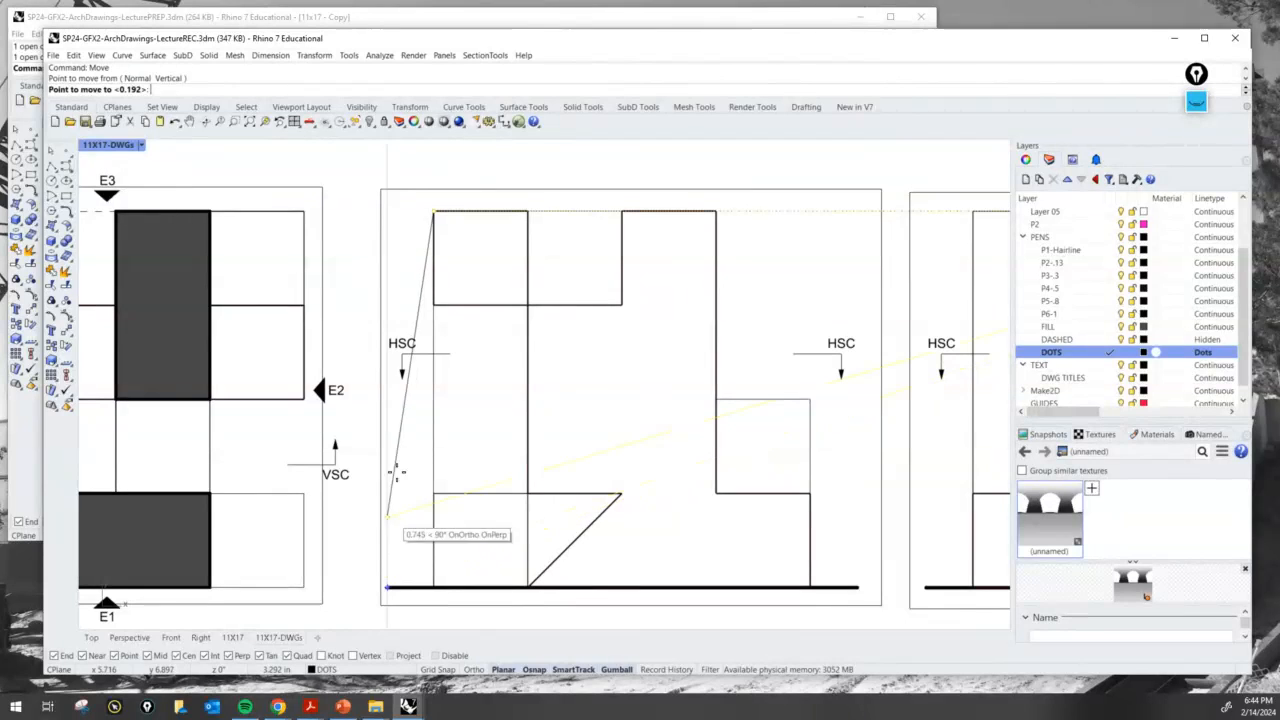
{"action": "left_click", "coordinate": [393, 213]}
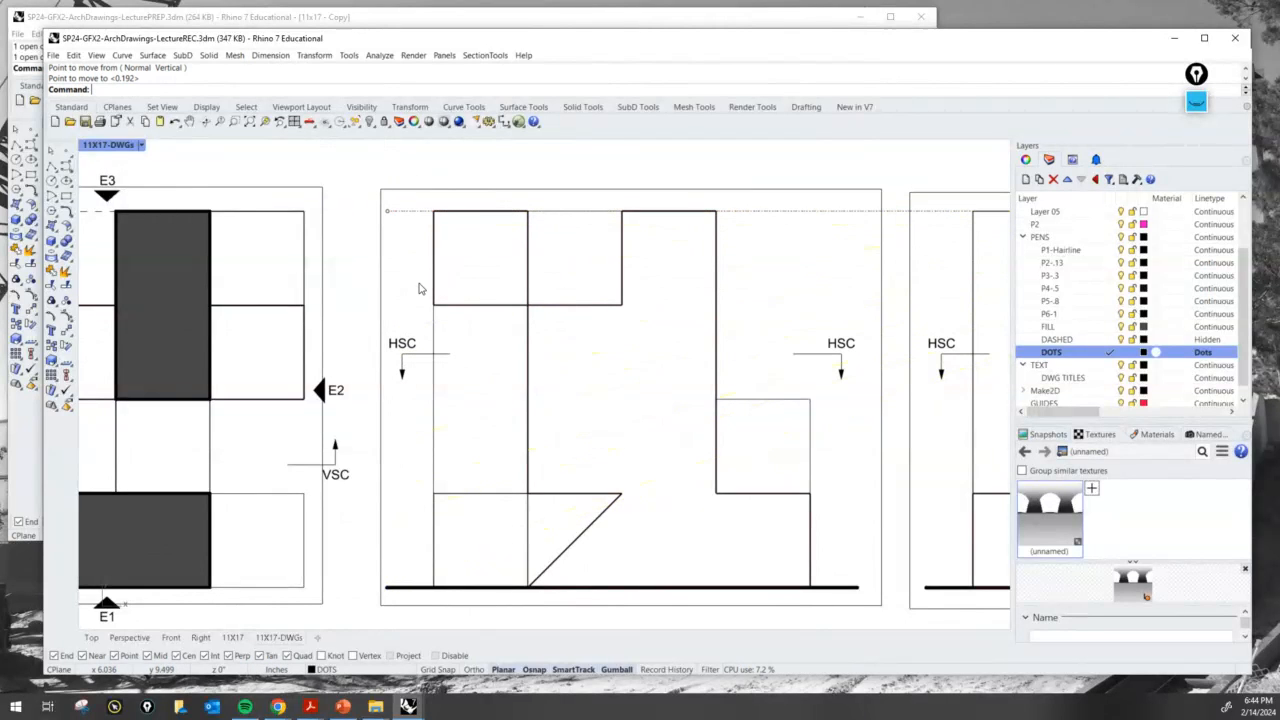
Copy the dotted line from the upper row to the lower row, using the right ends of Elevation 2's and Elevation 4's ground lines as reference.
{"action": "scroll", "coordinate": [420, 286], "scroll_direction": "down", "scroll_amount": 5}
{"action": "scroll", "coordinate": [612, 220], "scroll_direction": "up", "scroll_amount": 5}
{"action": "scroll", "coordinate": [612, 220], "scroll_direction": "down", "scroll_amount": 4}
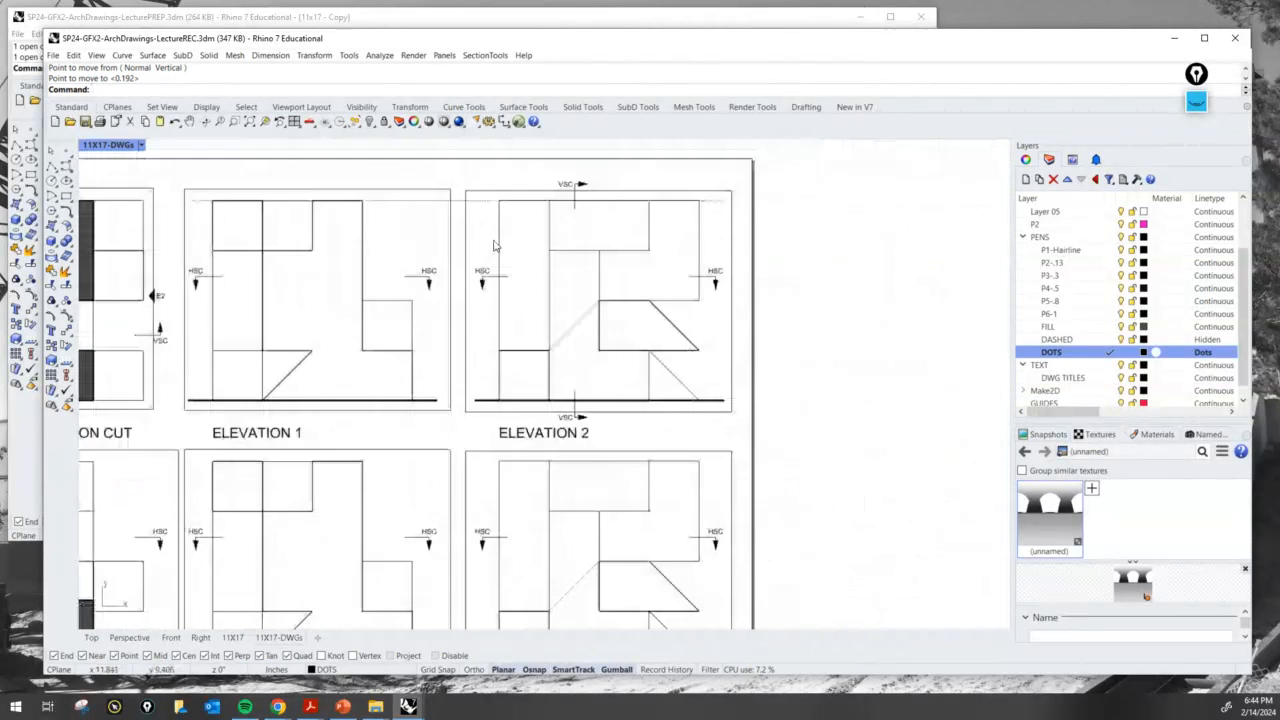
{"action": "right_click_drag", "start_coordinate": [626, 312], "coordinate": [678, 293]}
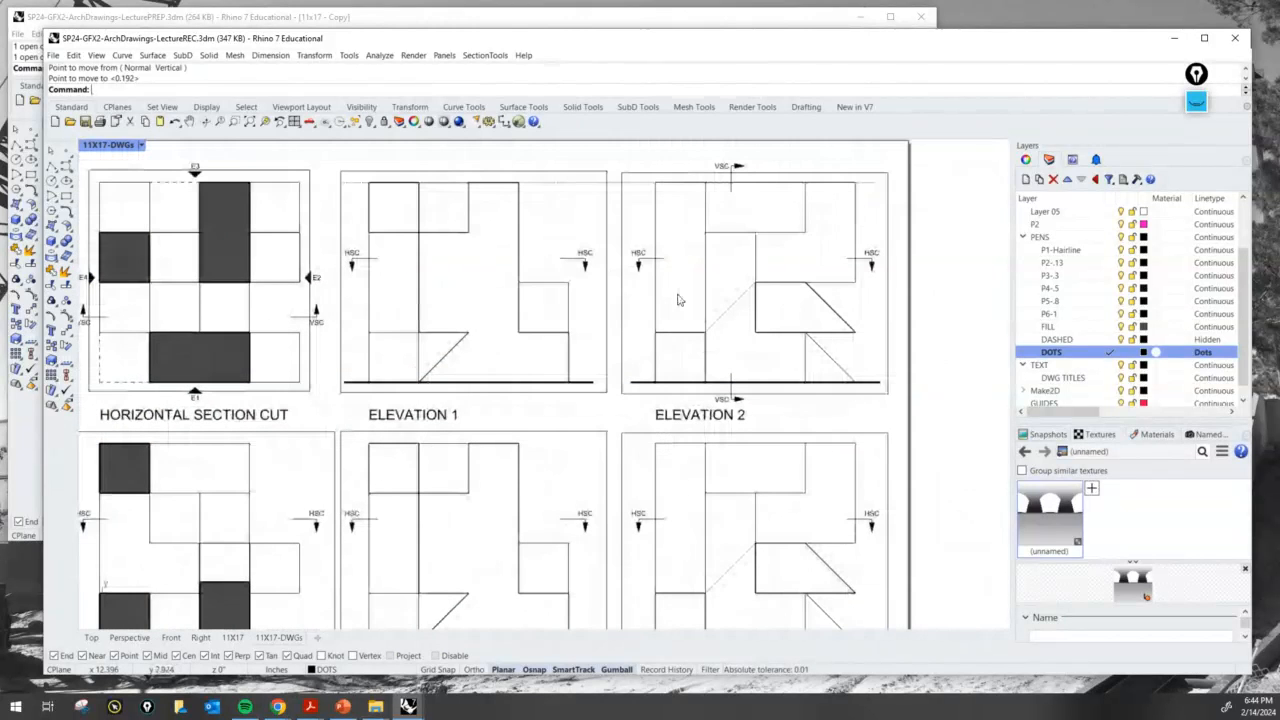
{"action": "type", "text": "copy"}
{"action": "key", "text": "Return"}
{"action": "left_click", "coordinate": [570, 183]}
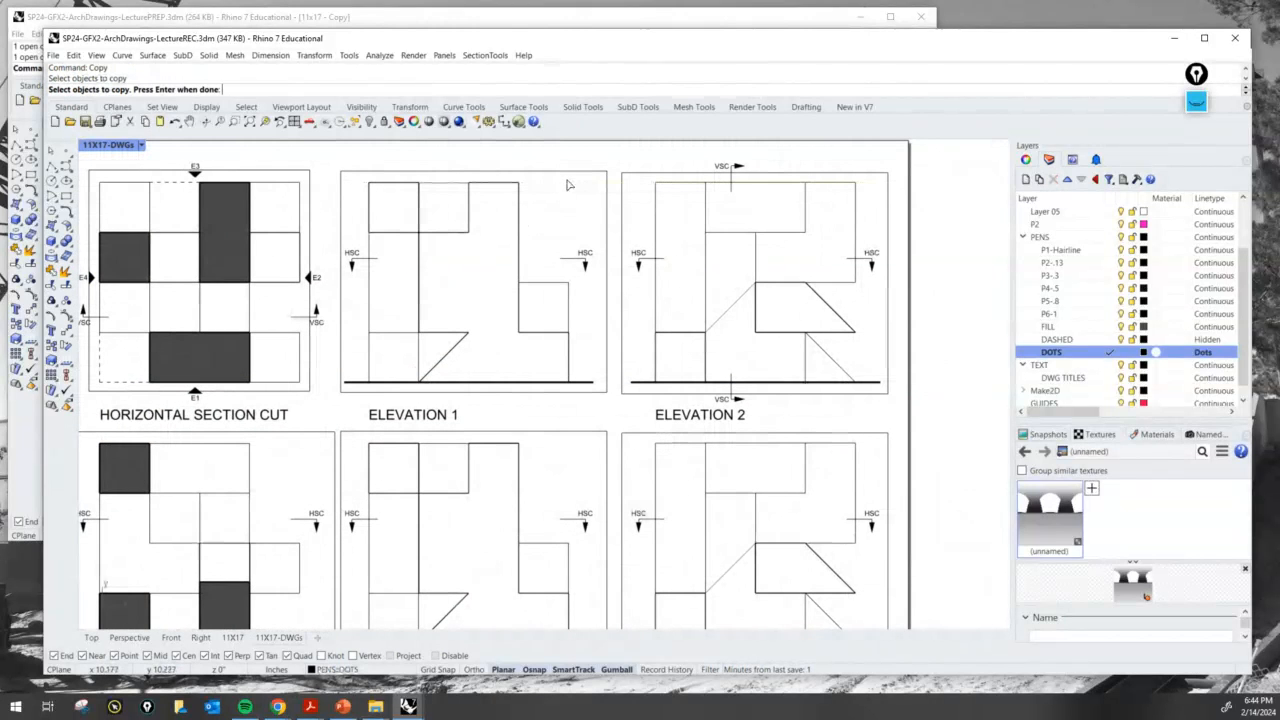
{"action": "scroll", "coordinate": [566, 182], "scroll_direction": "down", "scroll_amount": 2}
{"action": "key", "text": "Return"}
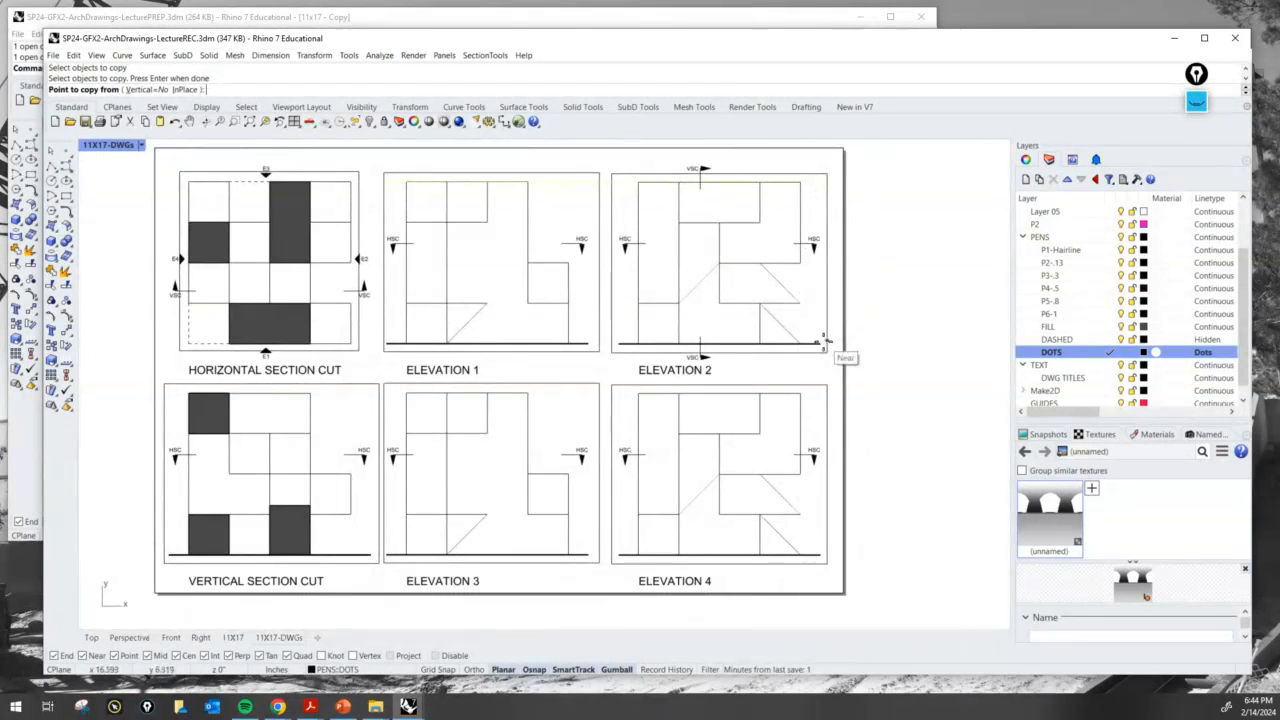
{"action": "left_click", "coordinate": [828, 345]}
{"action": "left_click", "coordinate": [821, 555]}
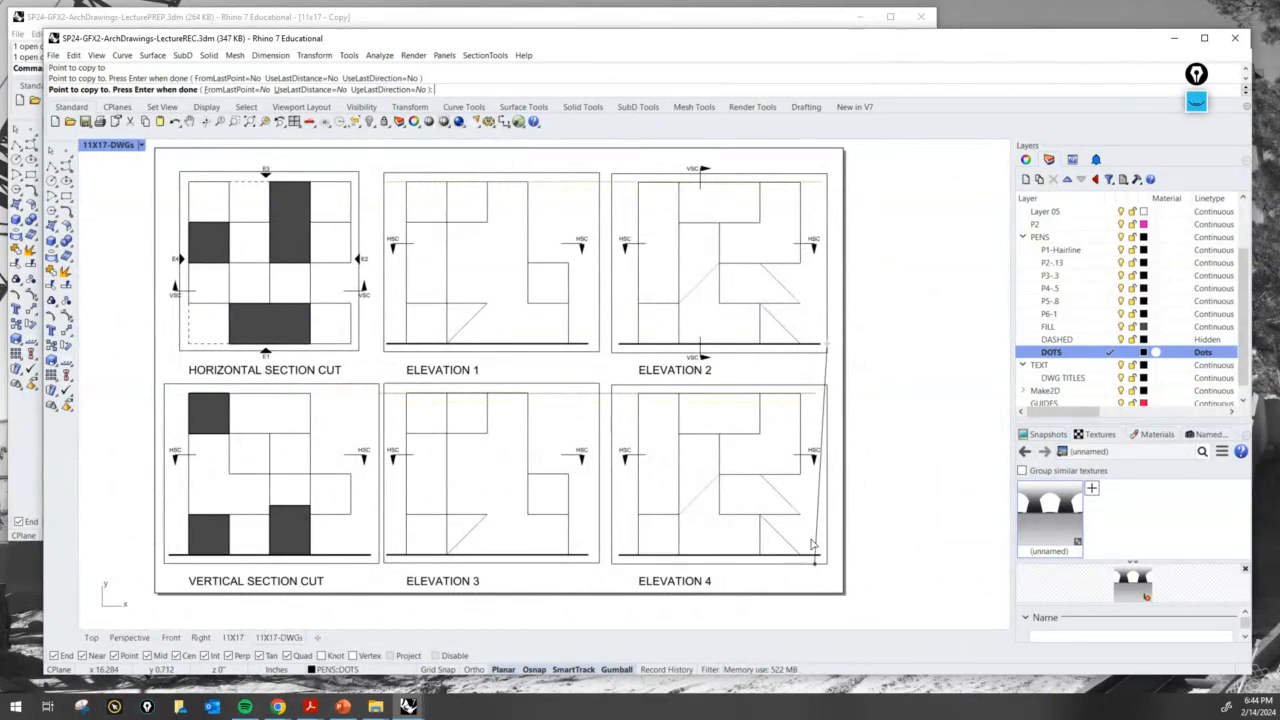
{"action": "key", "text": "Return"}
Move the copied dotted line's left endpoint horizontally until it aligns with the left end of the Vertical Section Cut's ground line.
{"action": "right_click_drag", "start_coordinate": [652, 499], "coordinate": [742, 491]}
{"action": "scroll", "coordinate": [489, 383], "scroll_direction": "up", "scroll_amount": 6}
{"action": "left_click", "coordinate": [485, 388]}
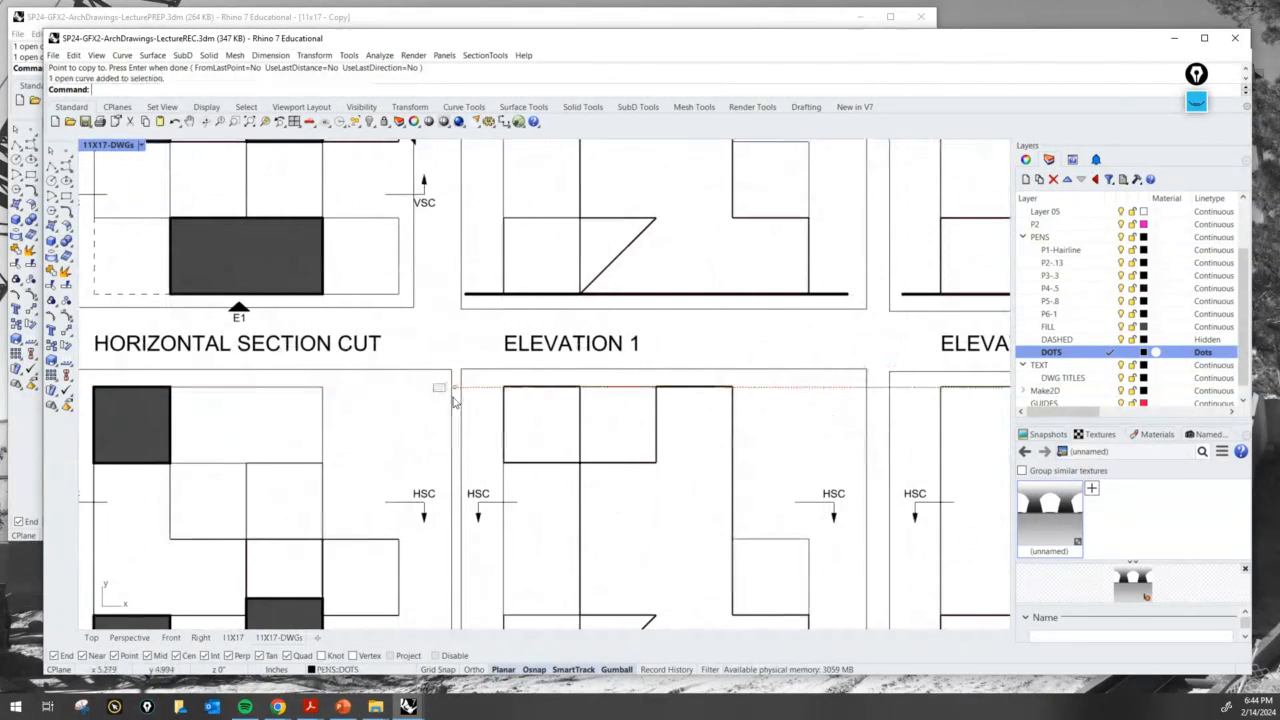
{"action": "left_click", "coordinate": [455, 387]}
{"action": "right_click_drag", "start_coordinate": [462, 388], "coordinate": [723, 372]}
{"action": "type", "text": "M"}
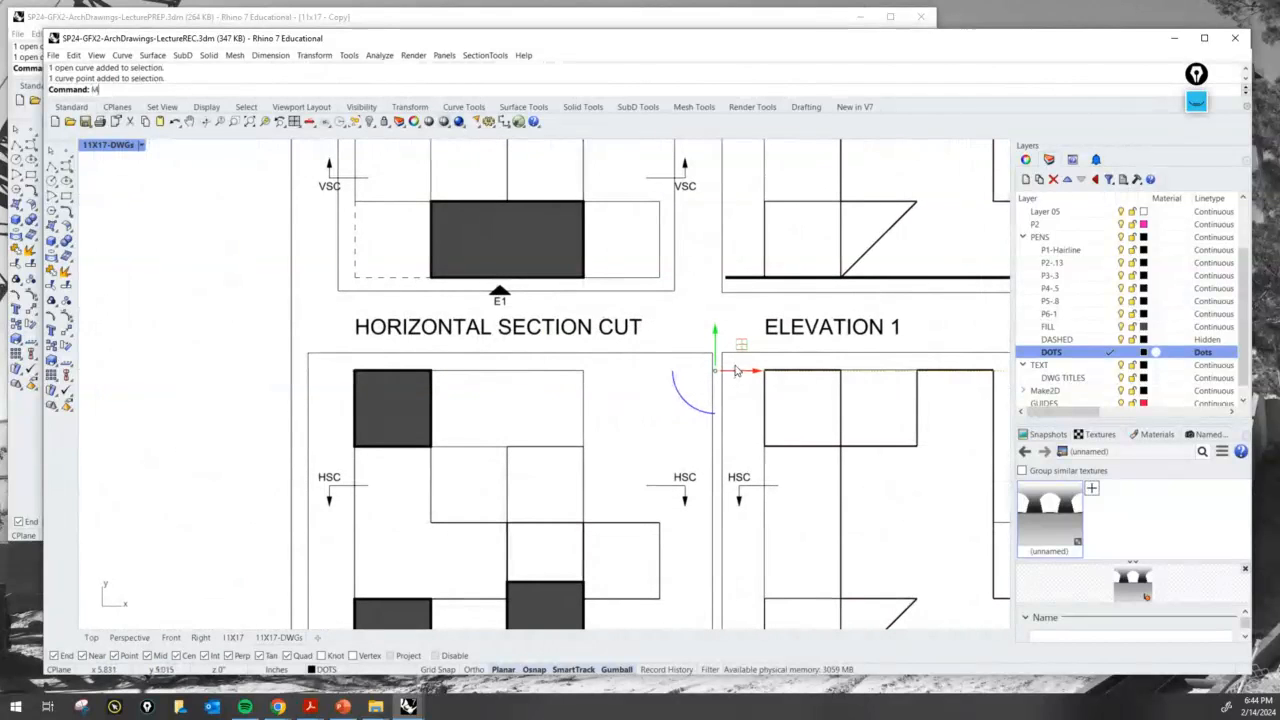
{"action": "type", "text": "ove"}
{"action": "key", "text": "Return"}
{"action": "left_click", "coordinate": [716, 370]}
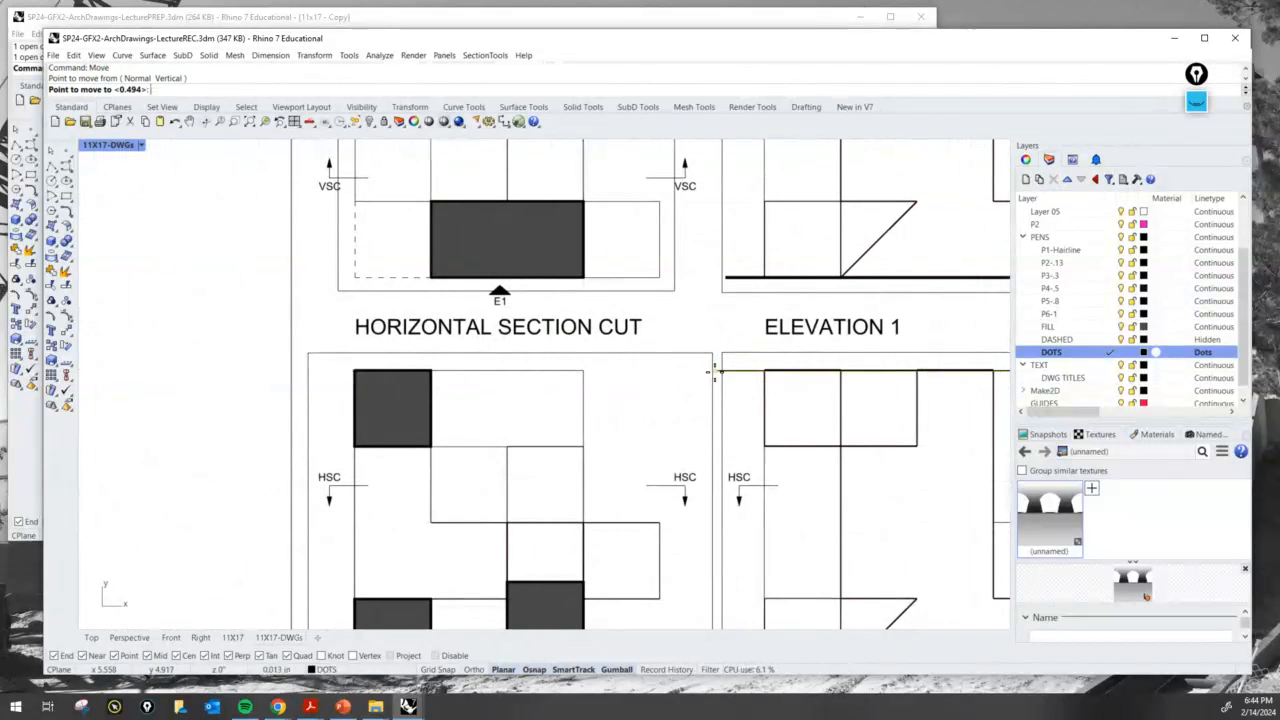
{"action": "scroll", "coordinate": [714, 368], "scroll_direction": "down", "scroll_amount": 3}
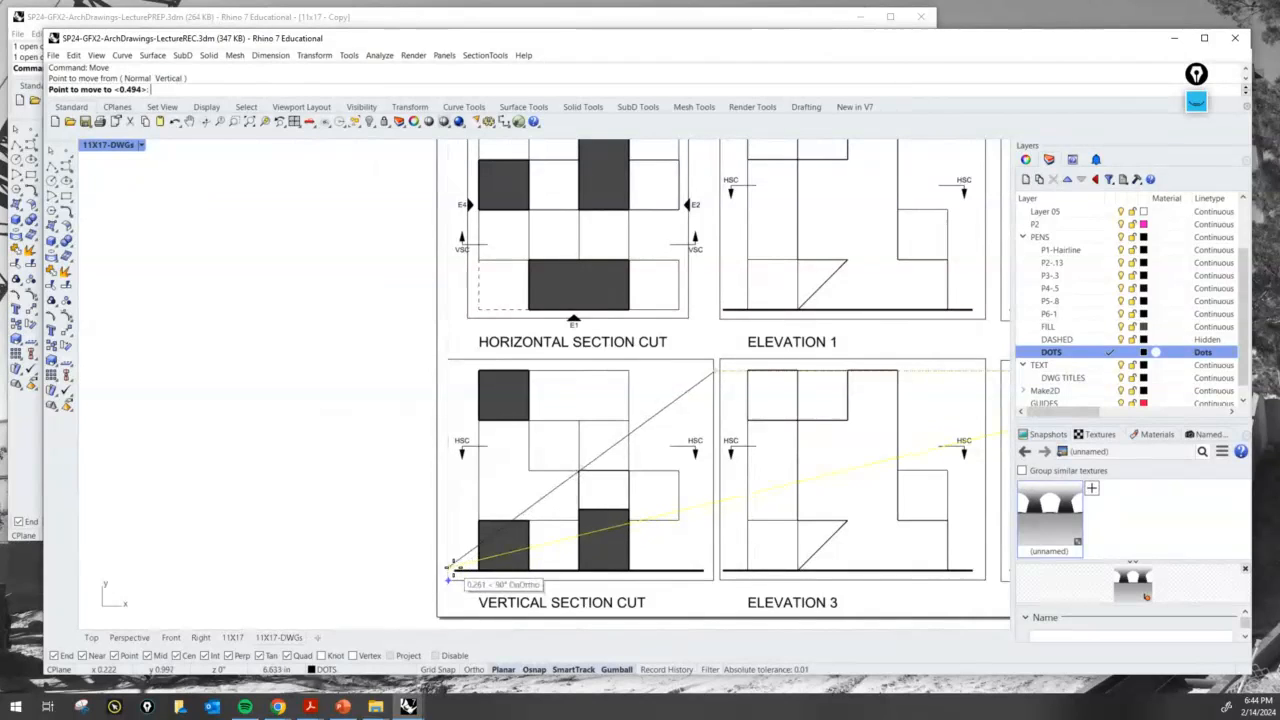
{"action": "left_click", "coordinate": [454, 371]}
{"action": "scroll", "coordinate": [456, 384], "scroll_direction": "down", "scroll_amount": 4}
{"action": "scroll", "coordinate": [629, 366], "scroll_direction": "up", "scroll_amount": 4}
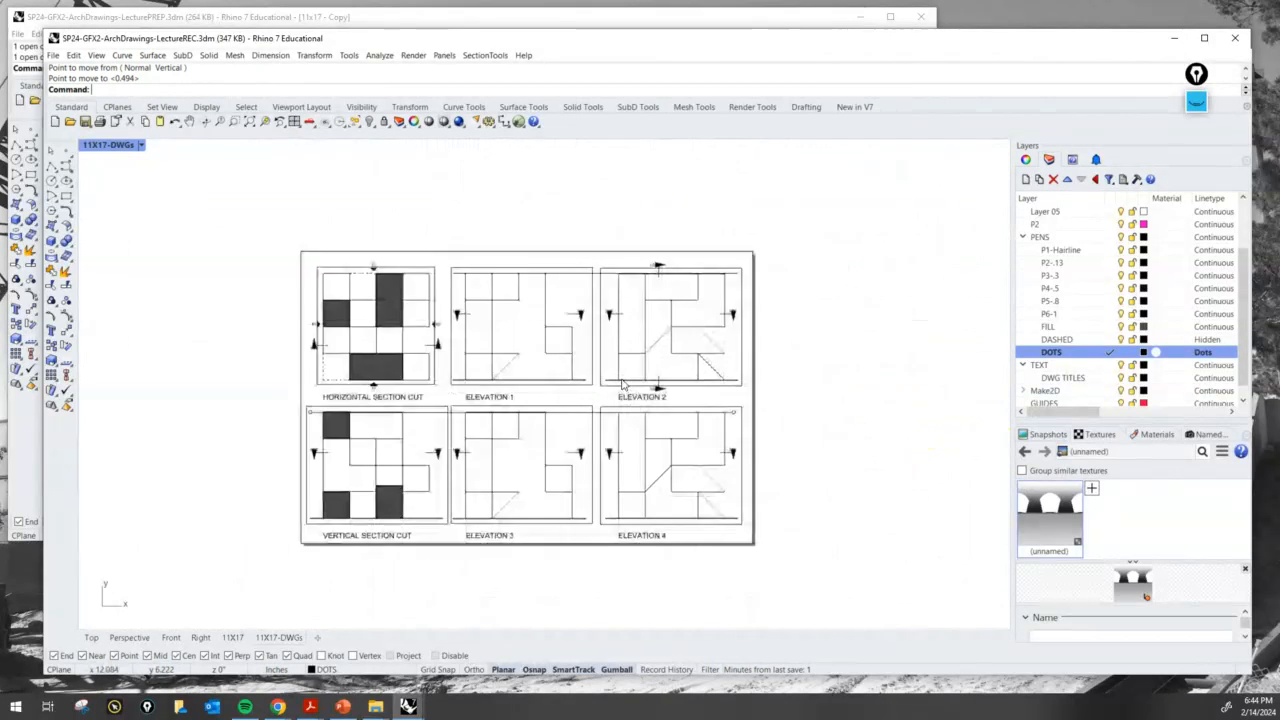
Draw a vertical dotted line from the Horizontal Section Cut's lower-left corner down to the Vertical Section Cut's upper-left corner.
{"action": "scroll", "coordinate": [695, 335], "scroll_direction": "down", "scroll_amount": 2}
{"action": "right_click_drag", "start_coordinate": [455, 361], "coordinate": [567, 351]}
{"action": "type", "text": "l"}
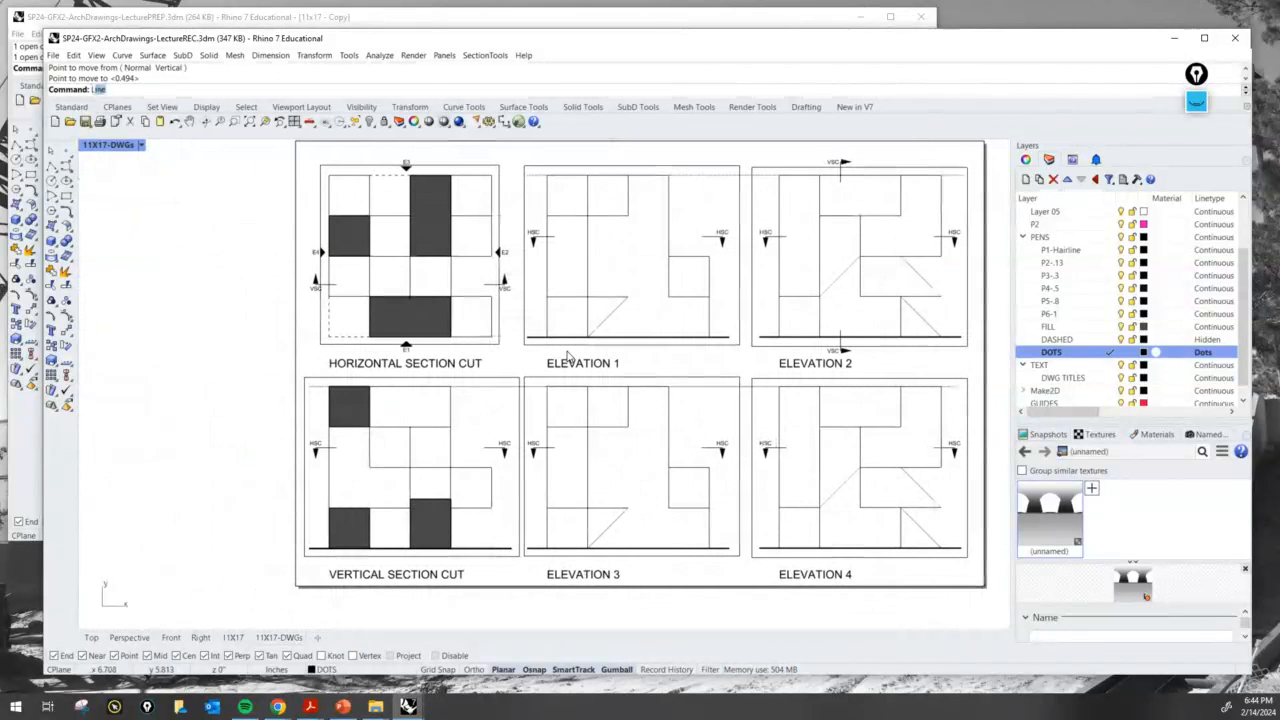
{"action": "type", "text": "ine"}
{"action": "key", "text": "Return"}
{"action": "mouse_move", "coordinate": [389, 269]}
{"action": "right_mouse_down"}
{"action": "mouse_move", "coordinate": [409, 246]}
{"action": "mouse_move", "coordinate": [414, 311]}
{"action": "right_mouse_up"}
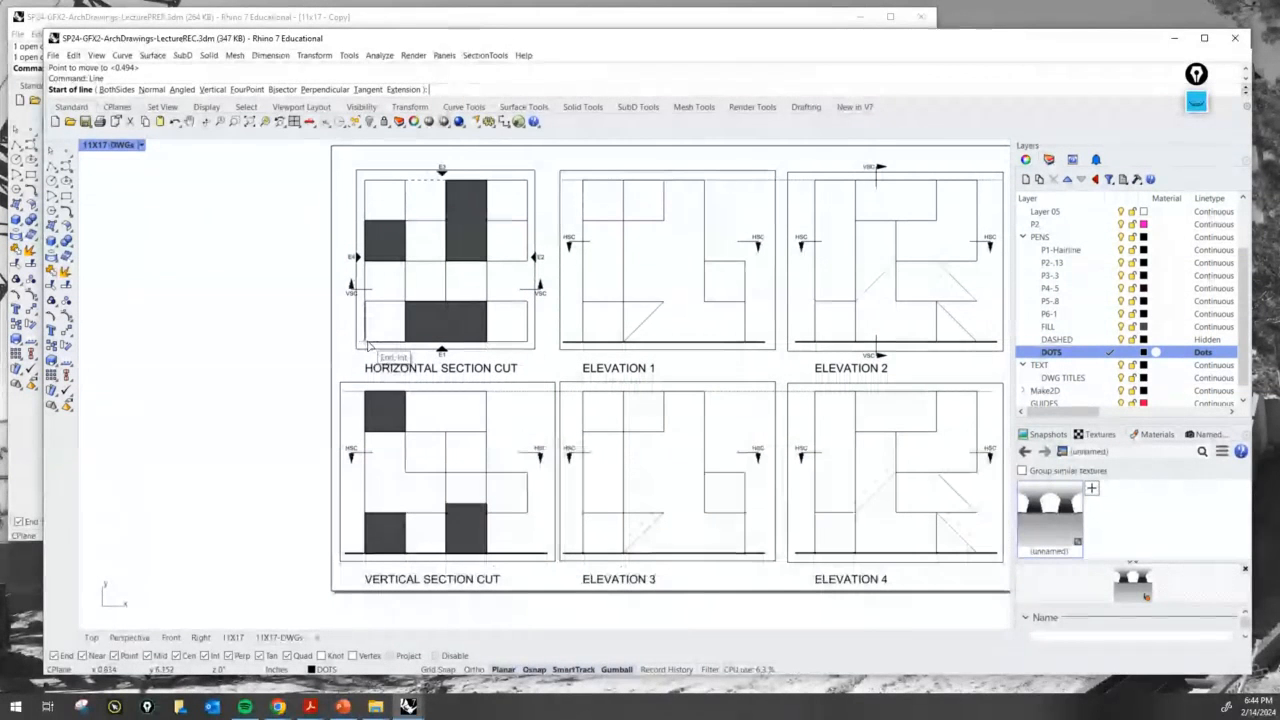
{"action": "left_click", "coordinate": [368, 346]}
{"action": "scroll", "coordinate": [364, 552], "scroll_direction": "up", "scroll_amount": 2}
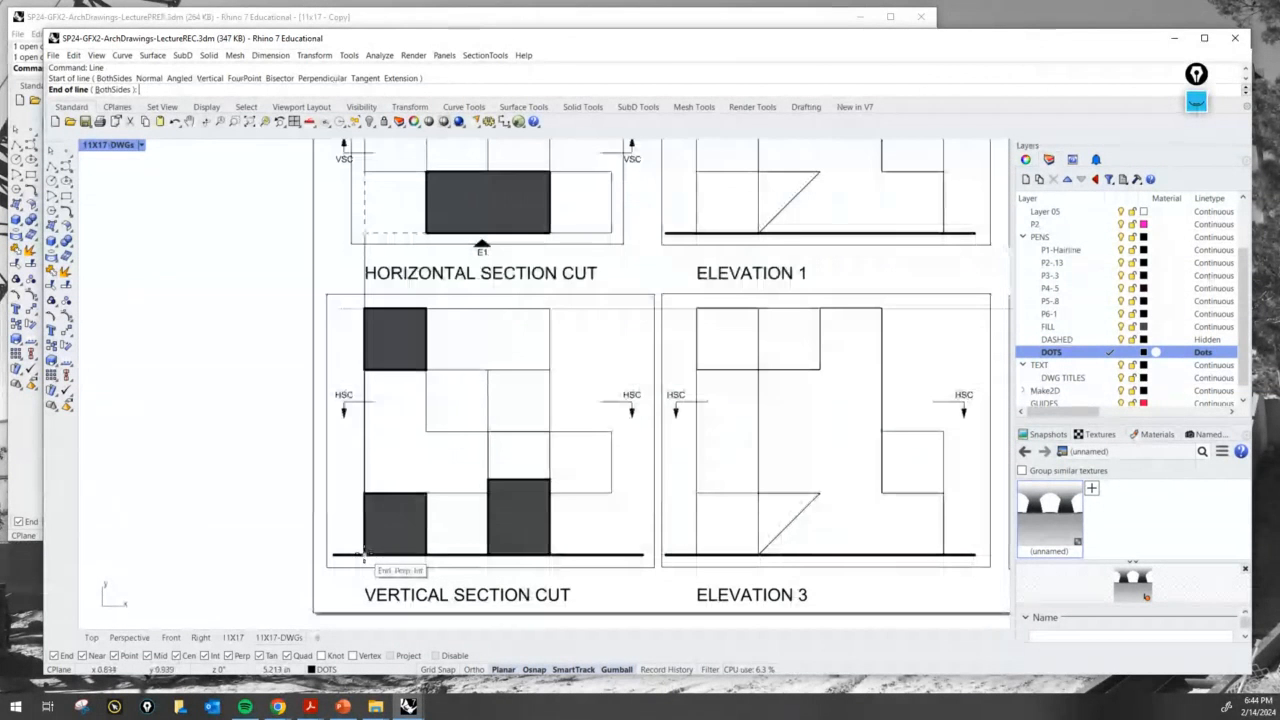
{"action": "left_click", "coordinate": [364, 310]}
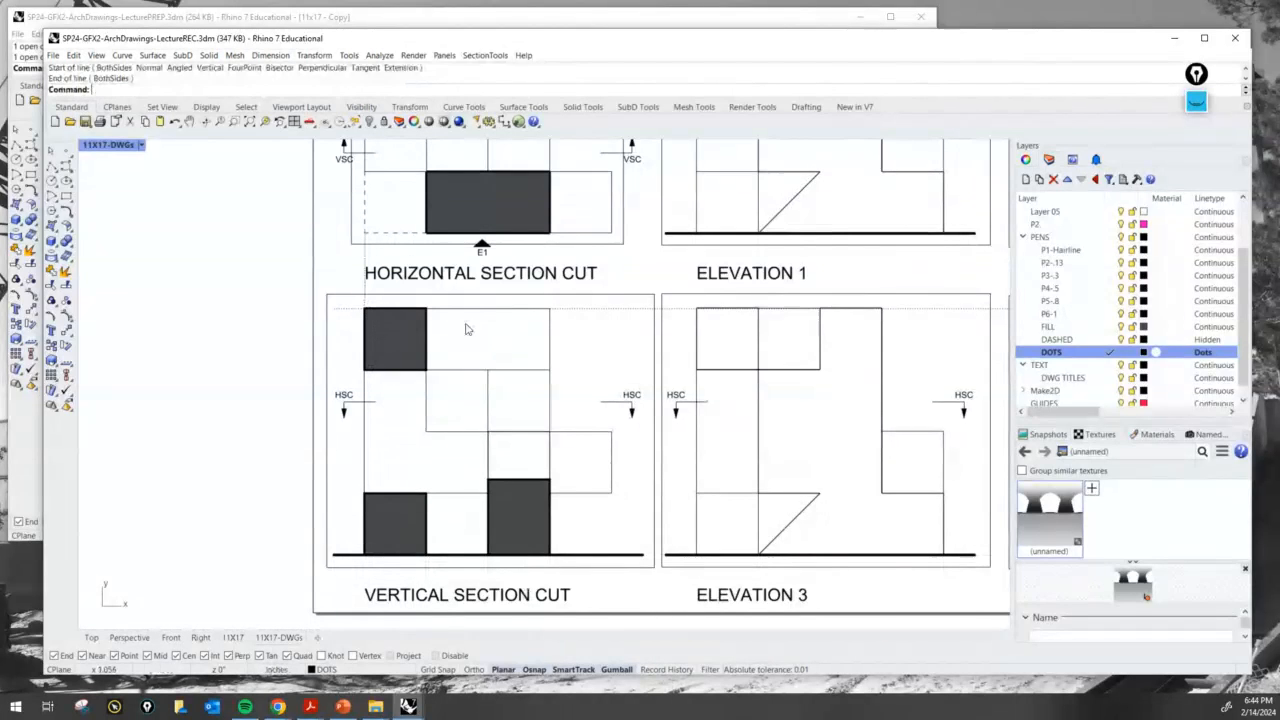
Draw a vertical dotted line from the Horizontal Section Cut's lower-right corner to the Vertical Section Cut's ground line, and save the file.
{"action": "right_click", "coordinate": [607, 236]}
{"action": "left_click", "coordinate": [612, 237]}
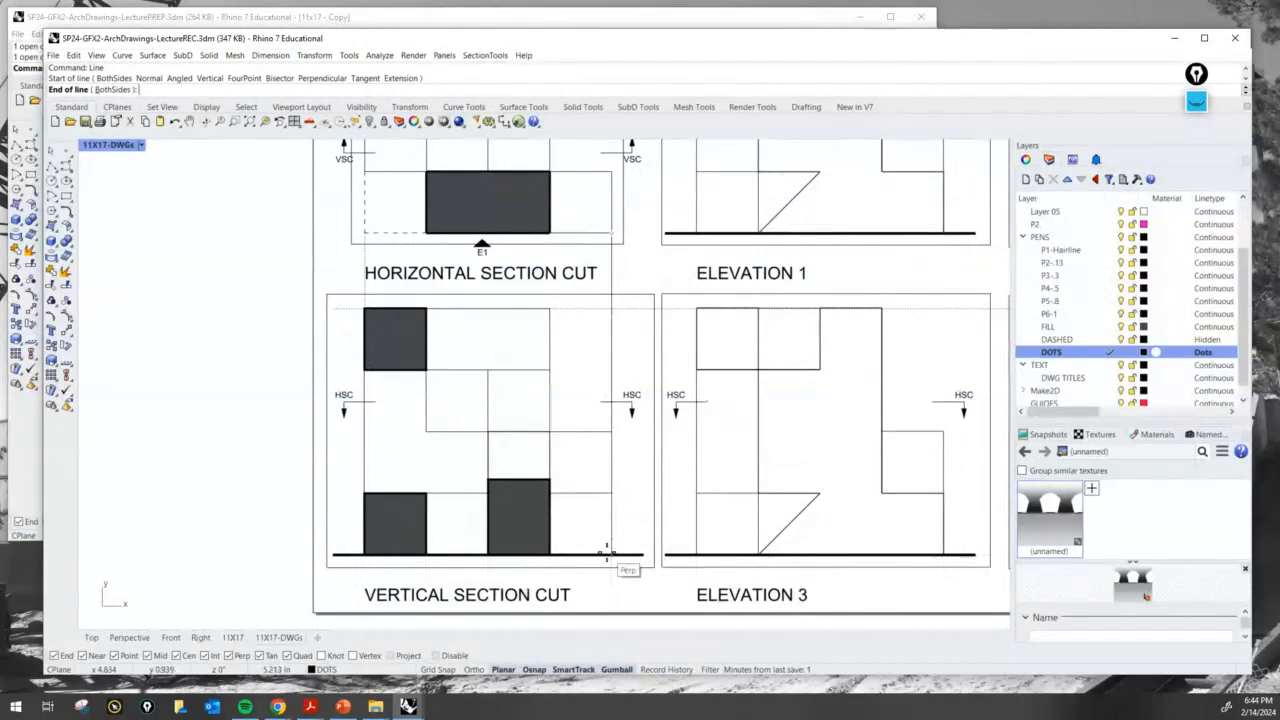
{"action": "left_click", "coordinate": [611, 555]}
{"action": "scroll", "coordinate": [650, 430], "scroll_direction": "down", "scroll_amount": 2}
{"action": "right_click_drag", "start_coordinate": [658, 420], "coordinate": [477, 470]}
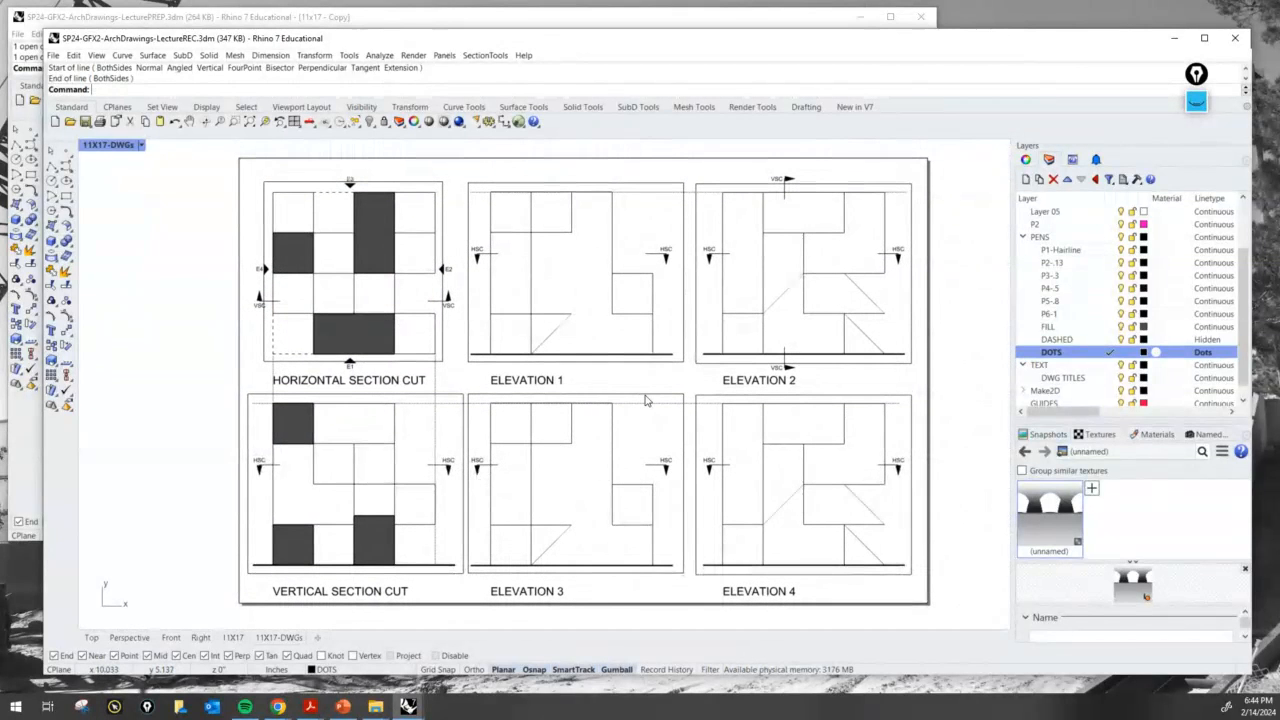
{"action": "right_click_drag", "start_coordinate": [752, 321], "coordinate": [724, 314]}
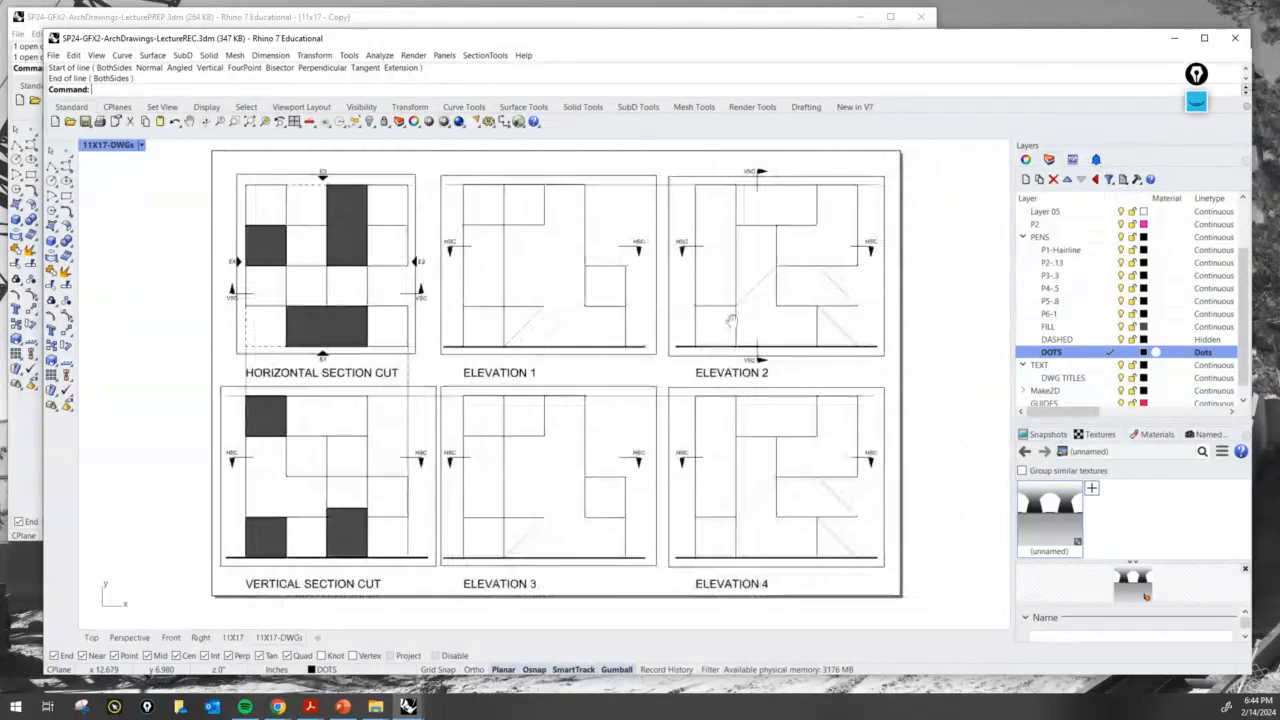
{"action": "left_click", "coordinate": [86, 122]}
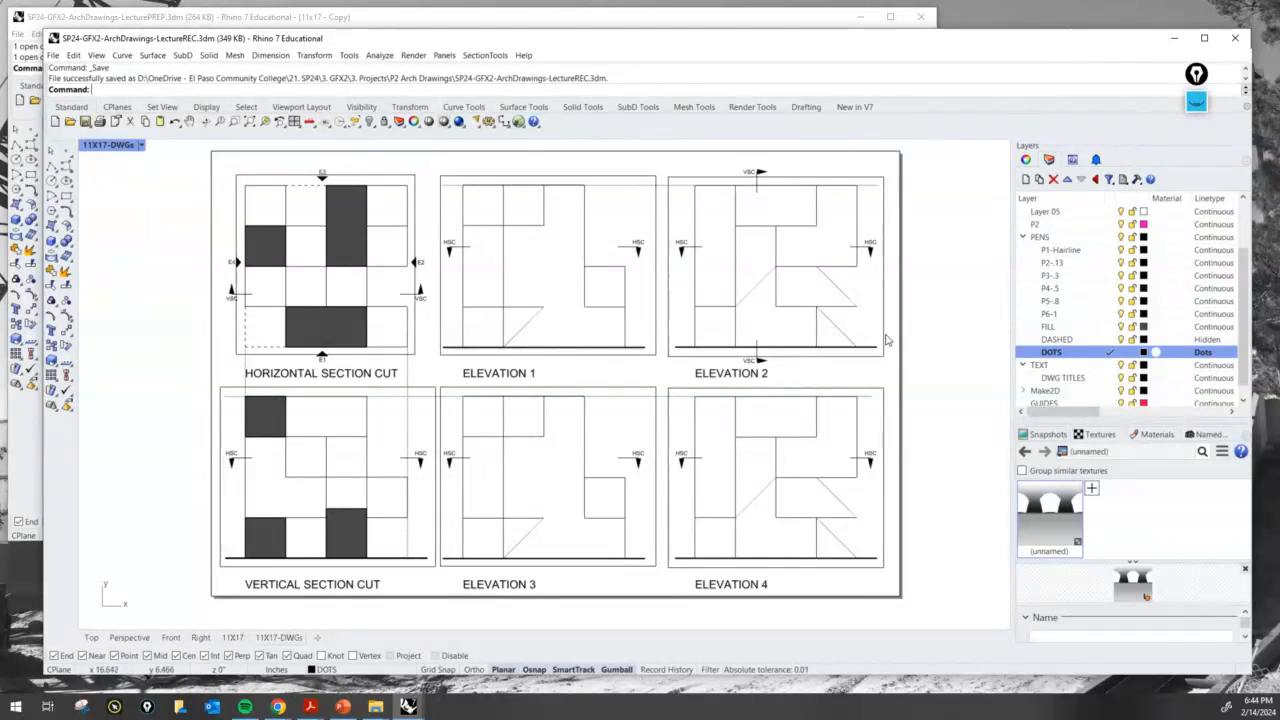
Create a sublayer named INFO under the TEXT layer and make it current.
{"action": "right_click_drag", "start_coordinate": [885, 340], "coordinate": [892, 352]}
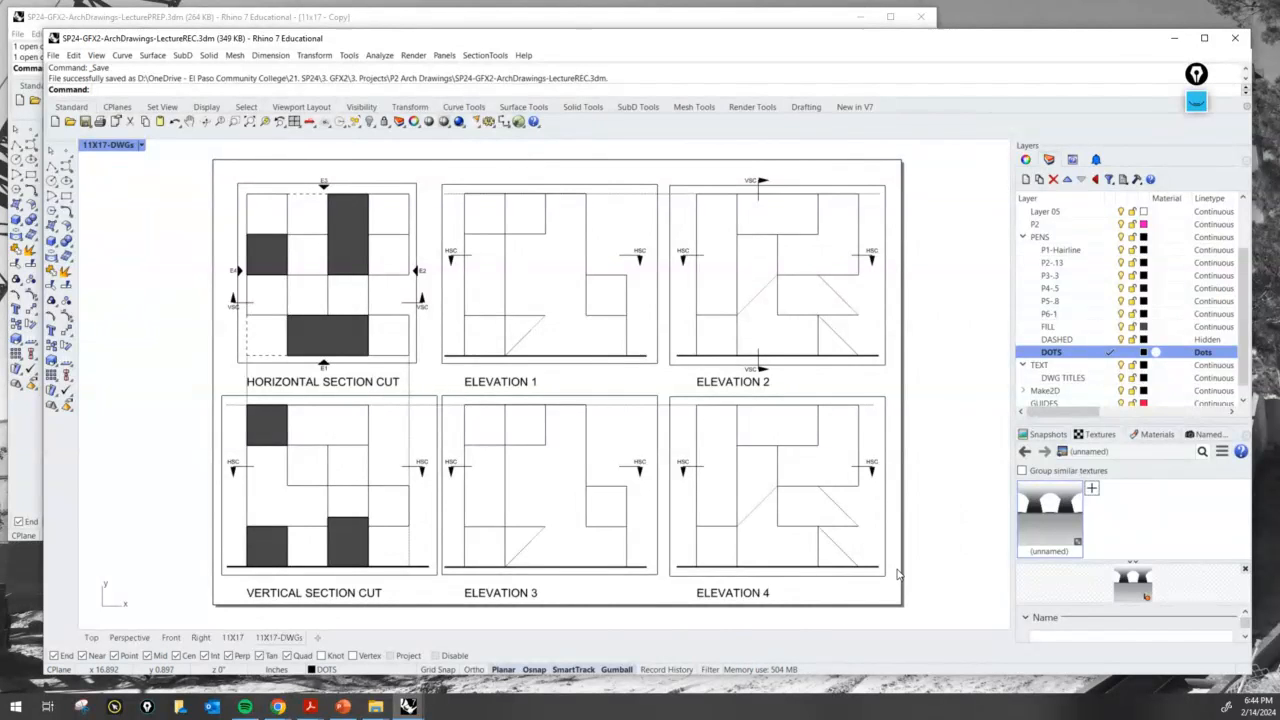
{"action": "right_click_drag", "start_coordinate": [922, 569], "coordinate": [915, 568]}
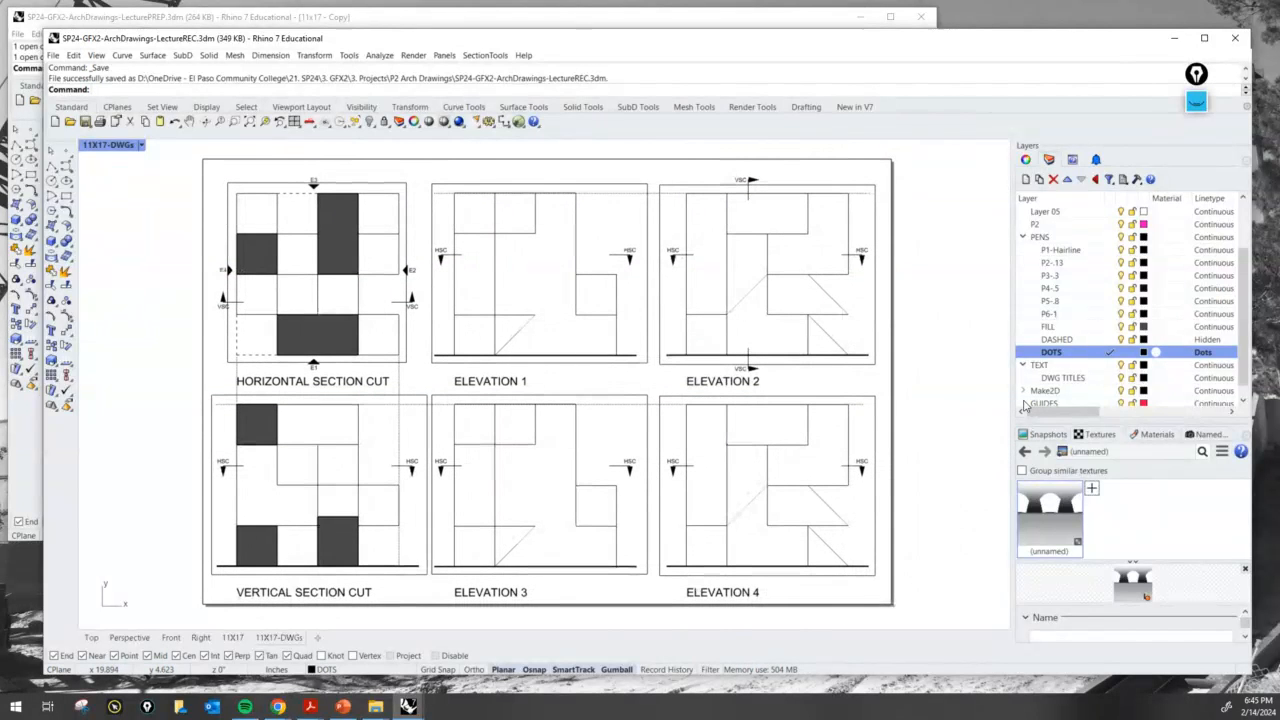
{"action": "left_click", "coordinate": [1043, 365]}
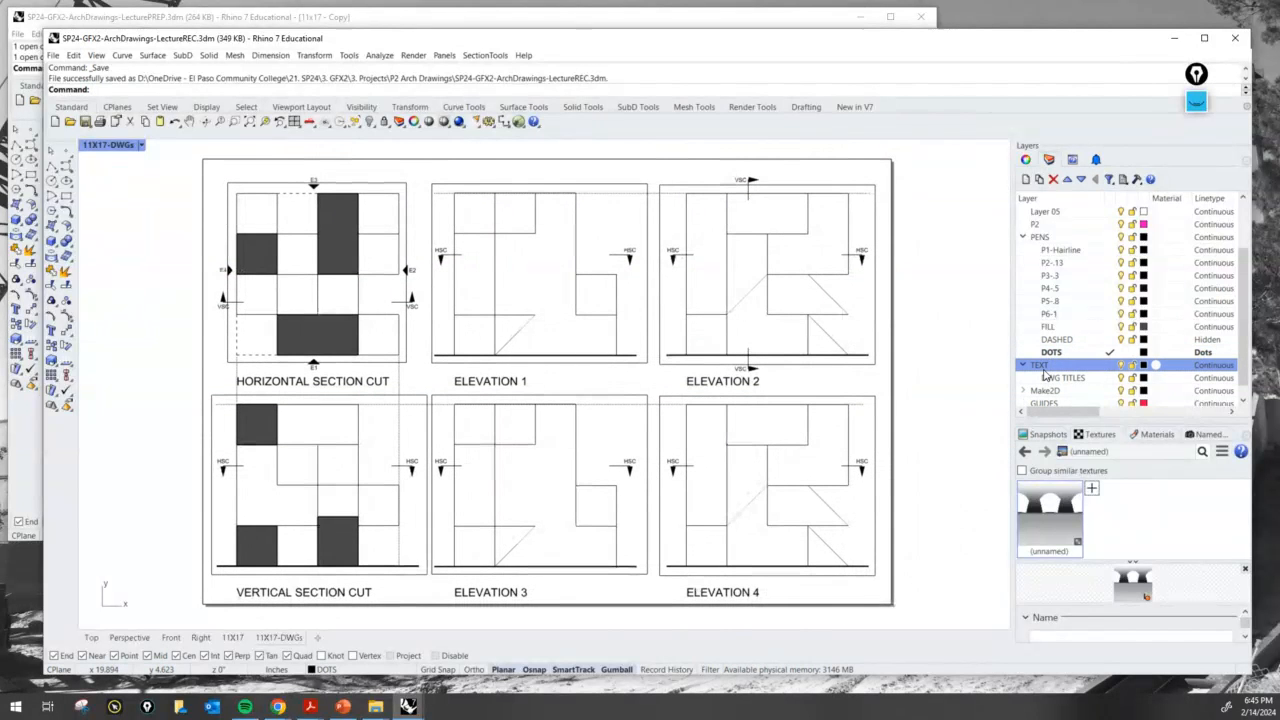
{"action": "left_click", "coordinate": [1039, 179]}
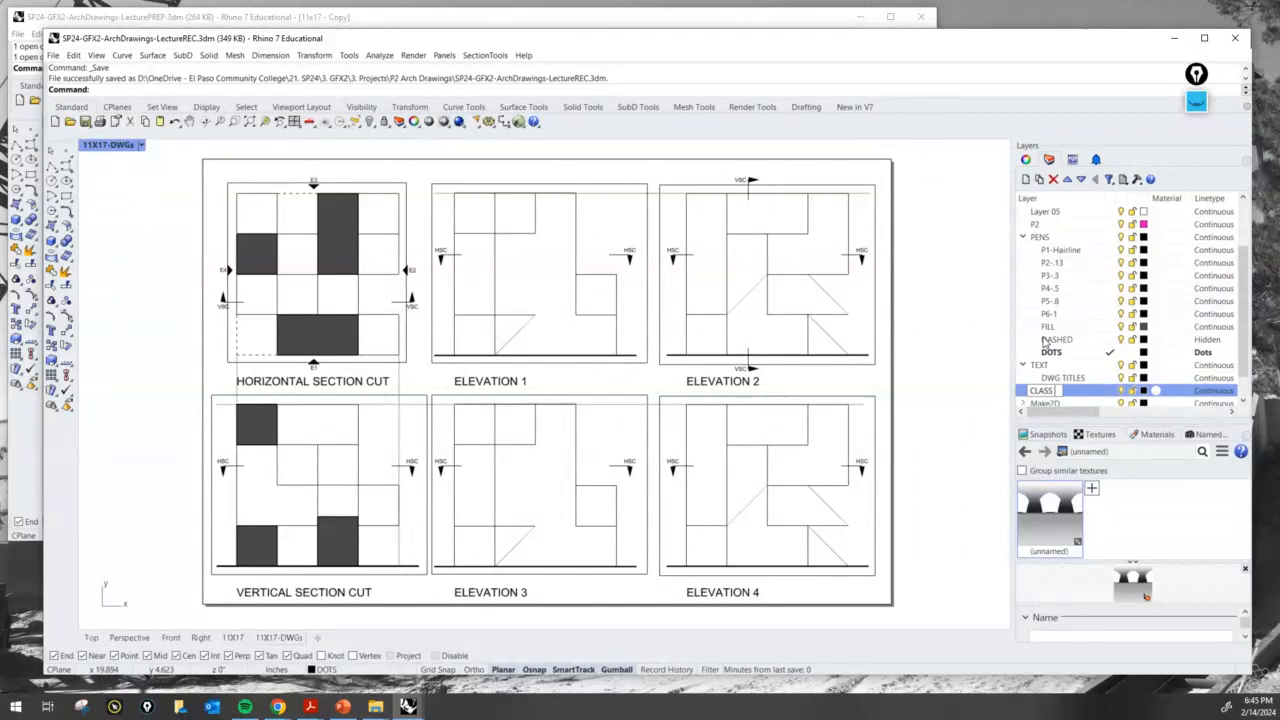
{"action": "key", "text": "BackSpace"}
{"action": "key", "text": "BackSpace"}
{"action": "key", "text": "Return"}
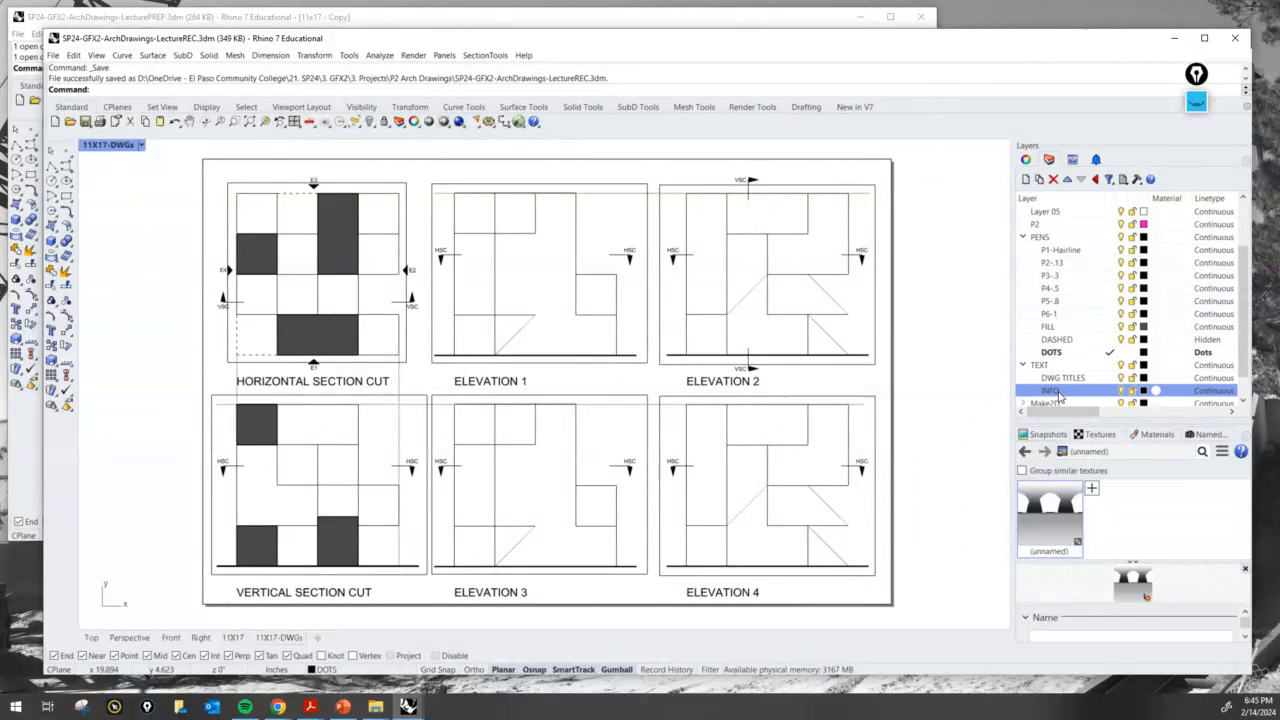
{"action": "left_click", "coordinate": [1111, 391]}
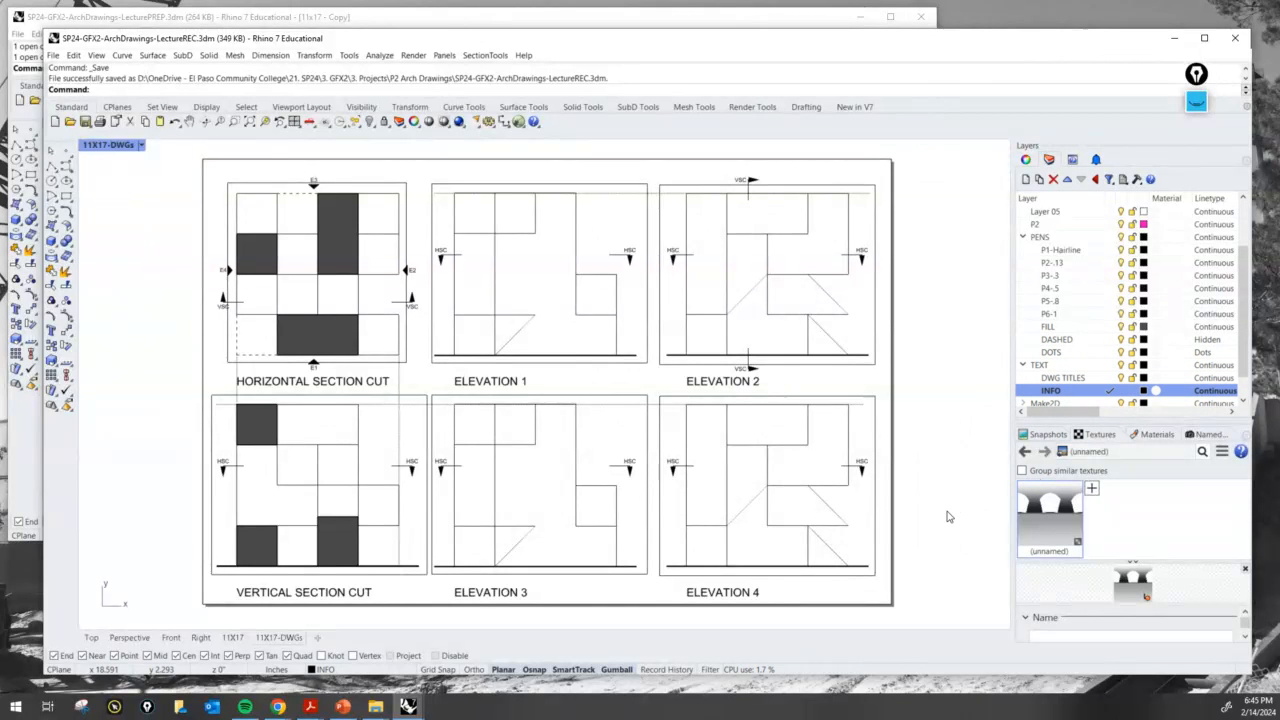
Start a text object with three lines: STUDENT NAME, GFX2-SP24, and the instructor's name followed by ", FACULTY".
{"action": "right_click_drag", "start_coordinate": [948, 526], "coordinate": [894, 422]}
{"action": "type", "text": "Text"}
{"action": "key", "text": "Return"}
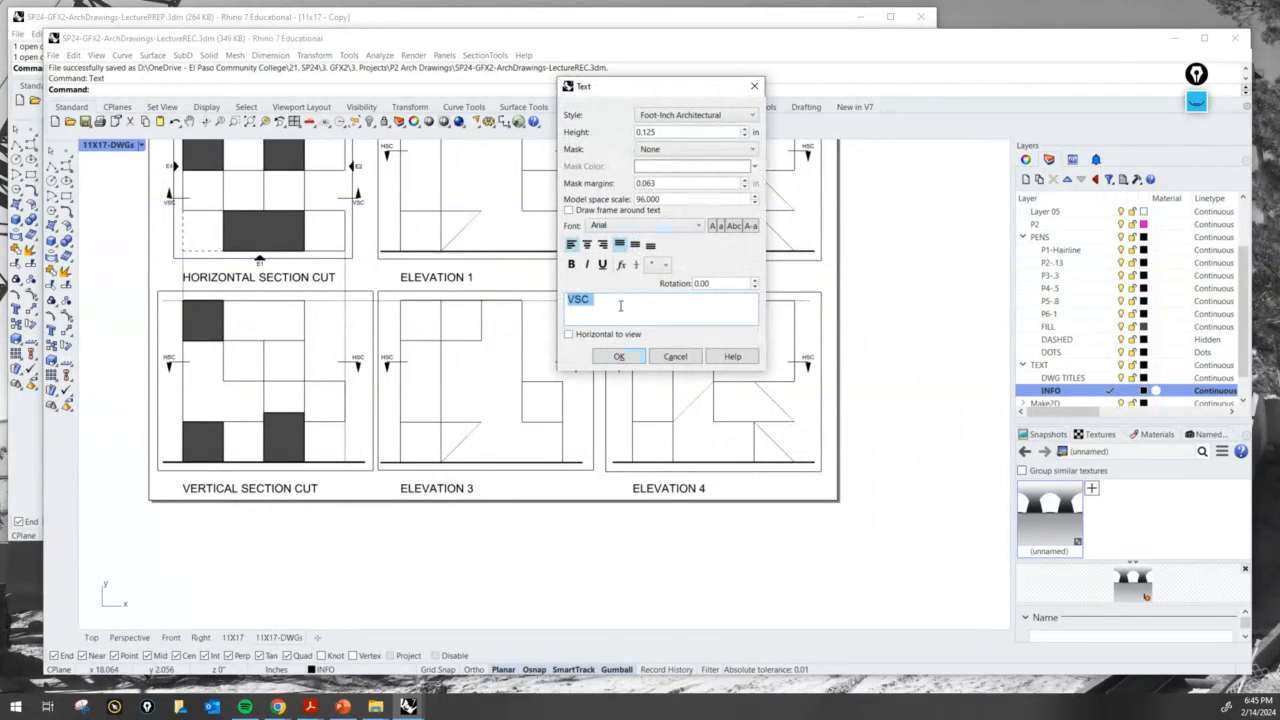
{"action": "type", "text": "STUDENT NAME"}
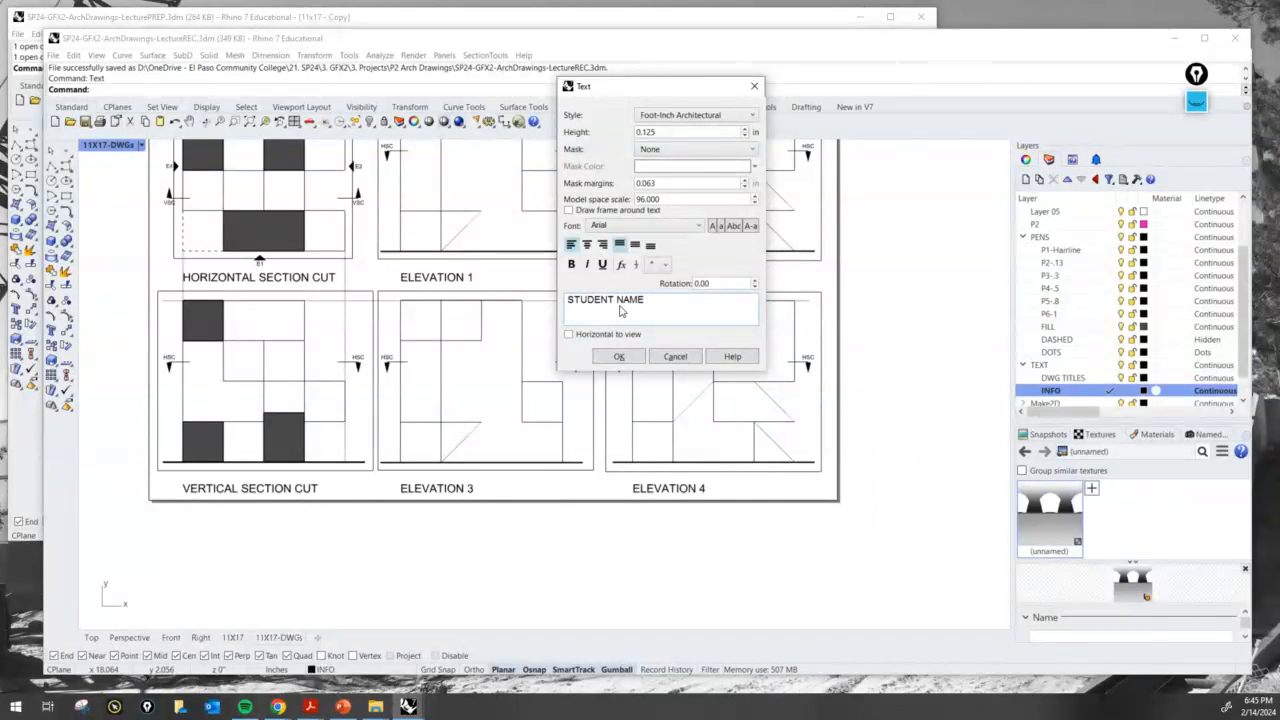
{"action": "key", "text": "Return"}
{"action": "type", "text": "G"}
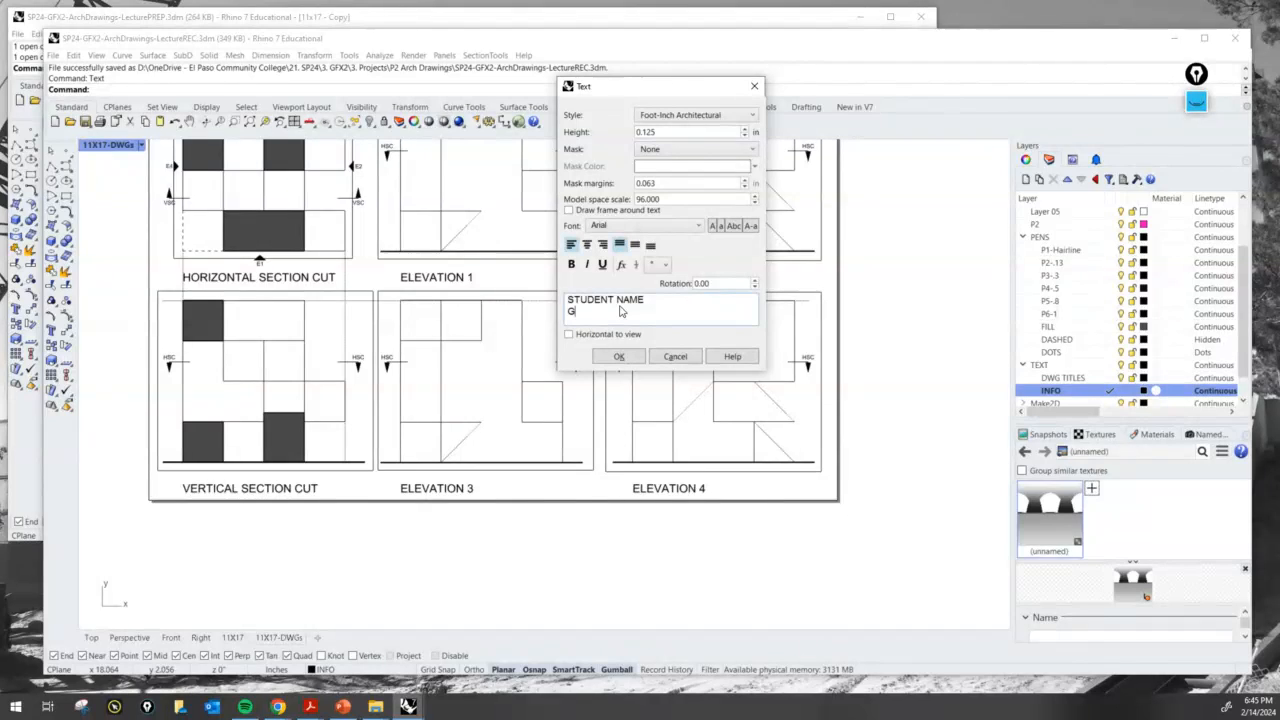
{"action": "type", "text": "FX2-SP24"}
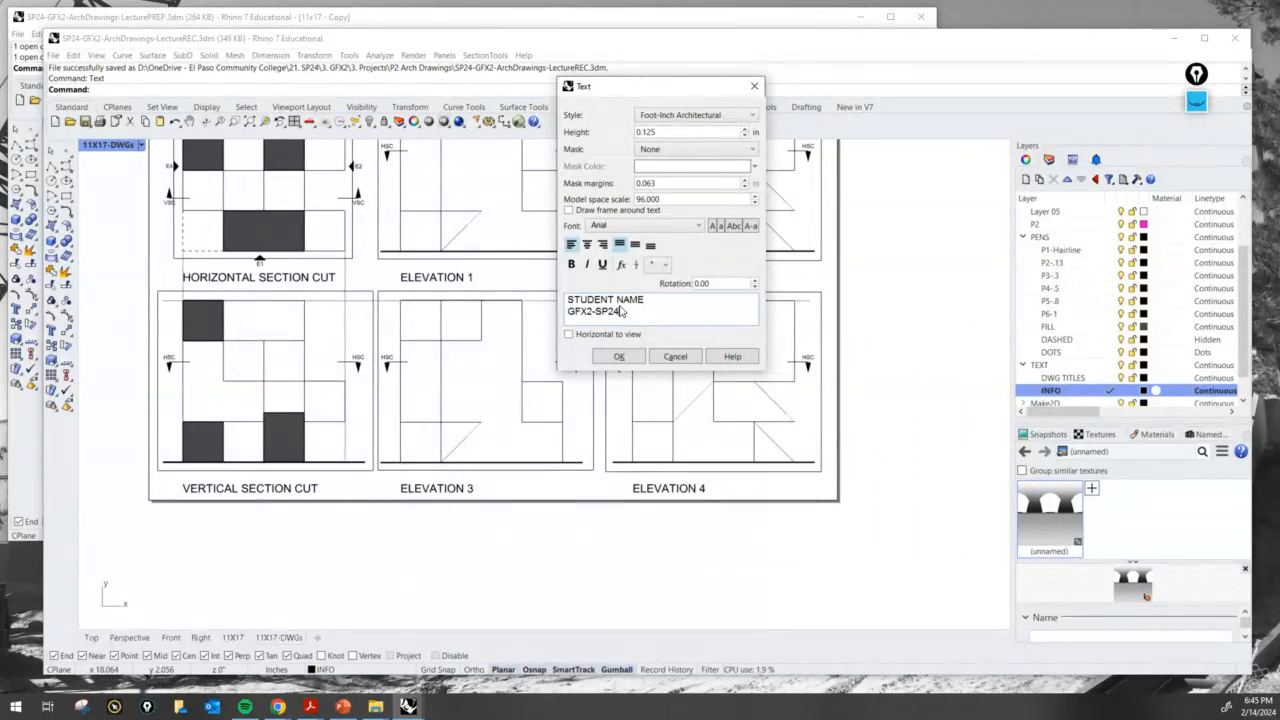
{"action": "key", "text": "Return"}
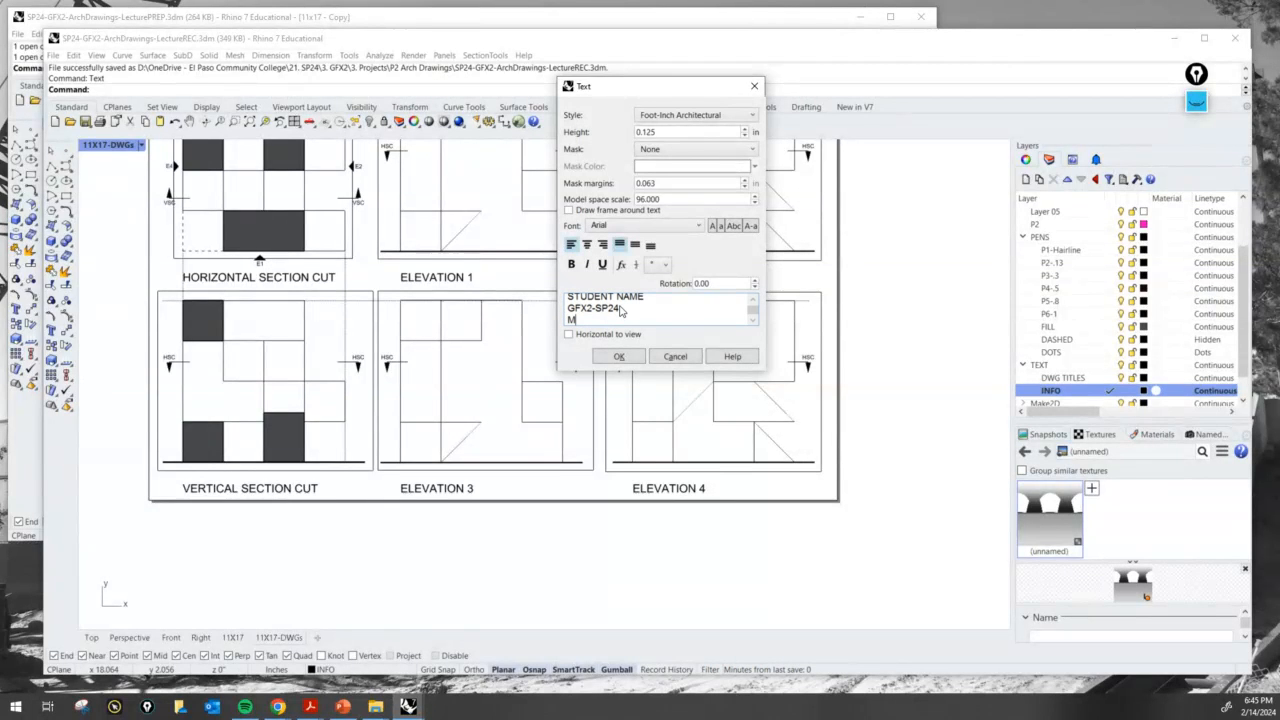
{"action": "type", "text": "MUNOZ-MIRAMON, FACULTY"}
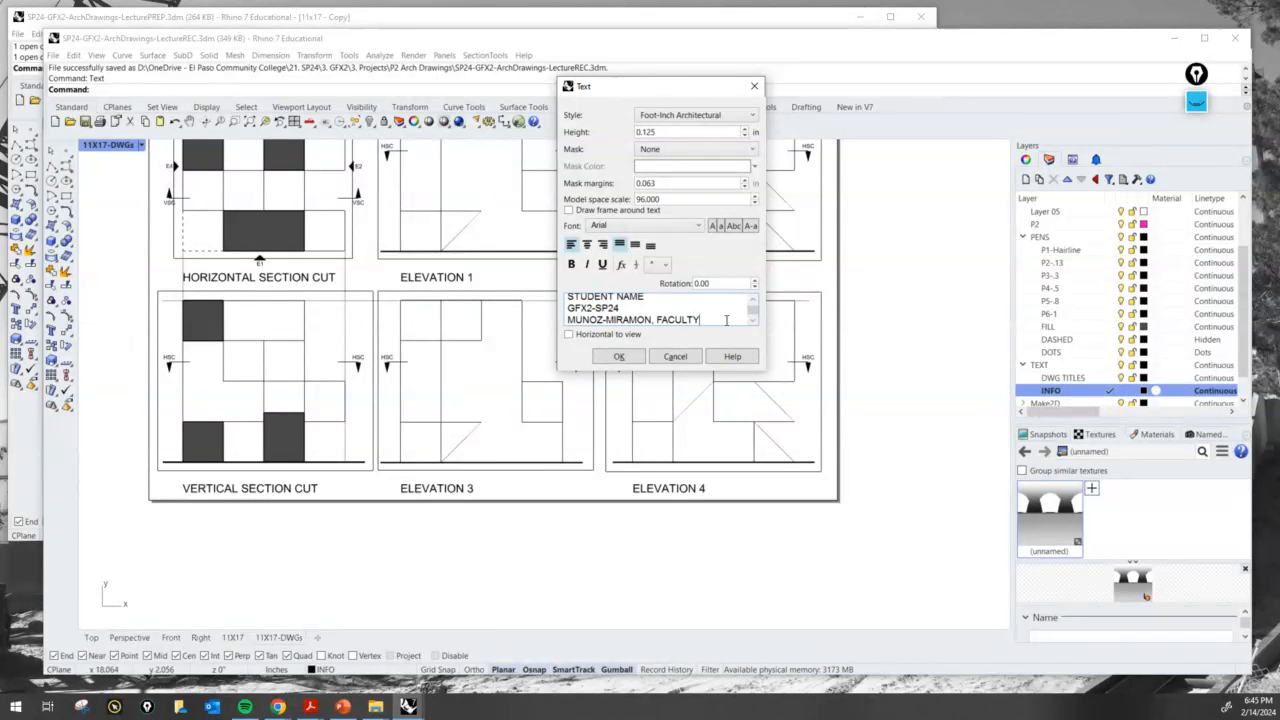
Right-align the text and set its height to .05 in.
{"action": "key", "text": "ctrl+a"}
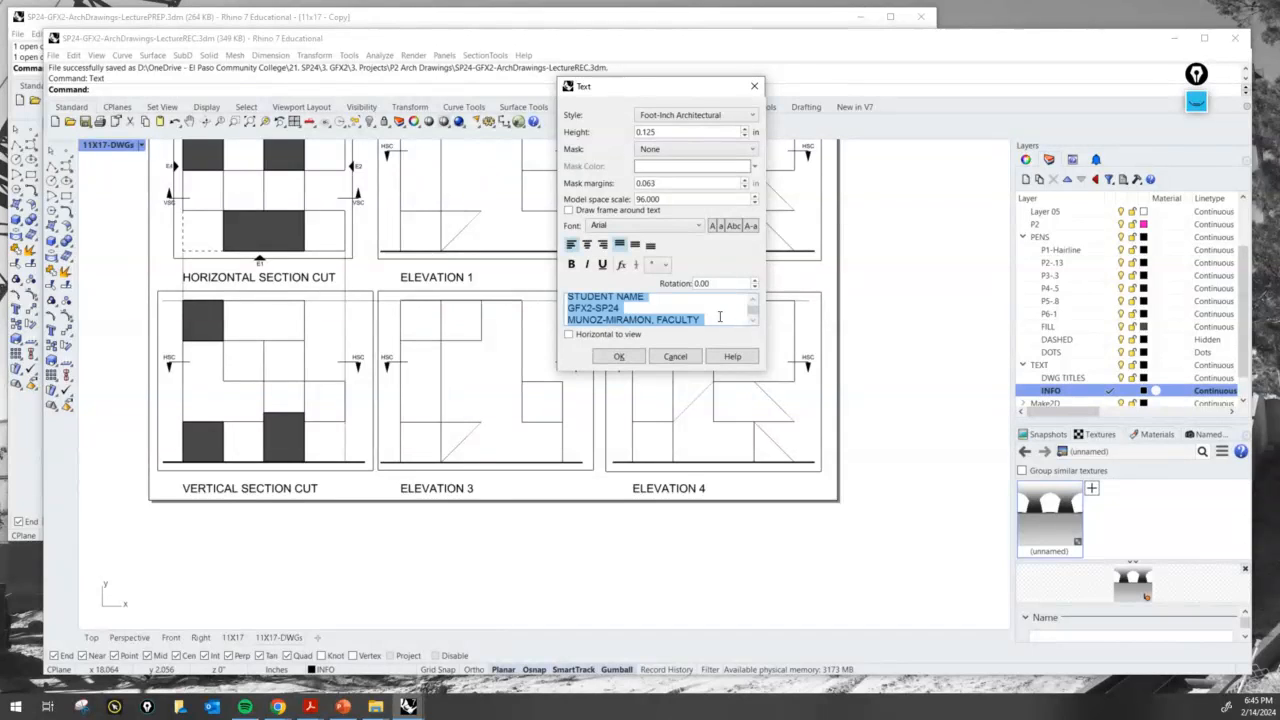
{"action": "left_click", "coordinate": [602, 245]}
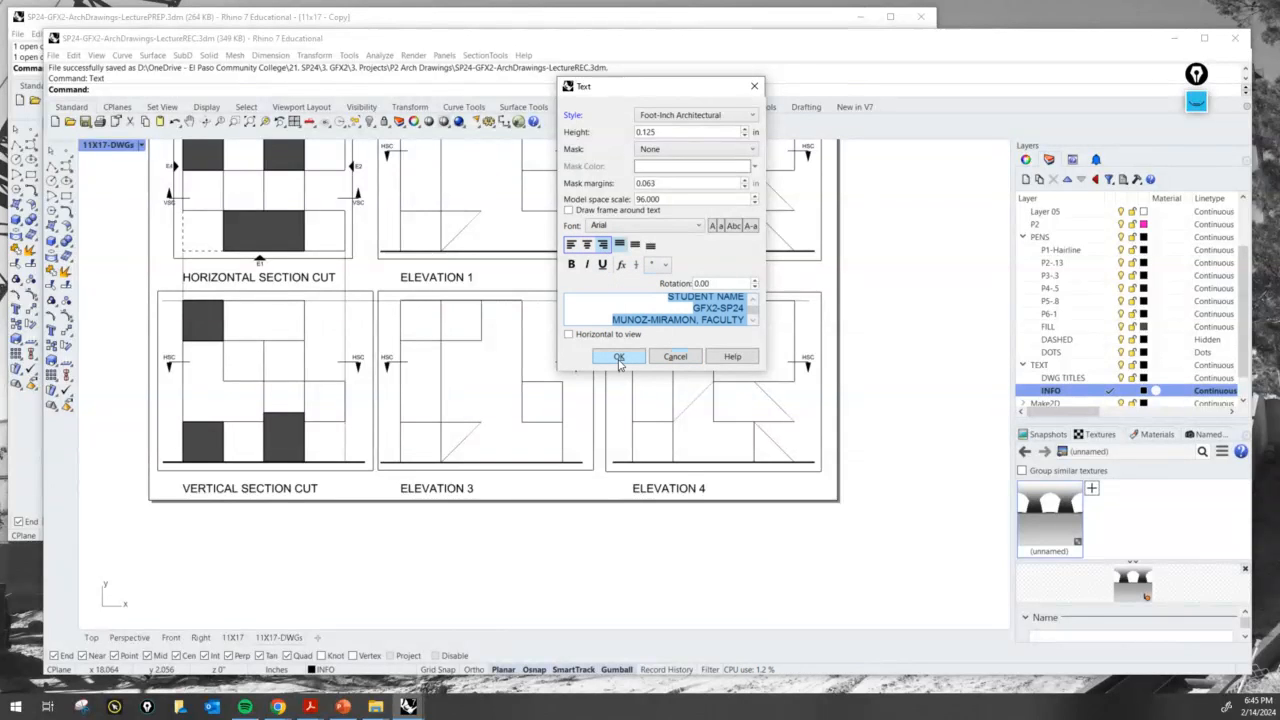
{"action": "double_click", "coordinate": [660, 132]}
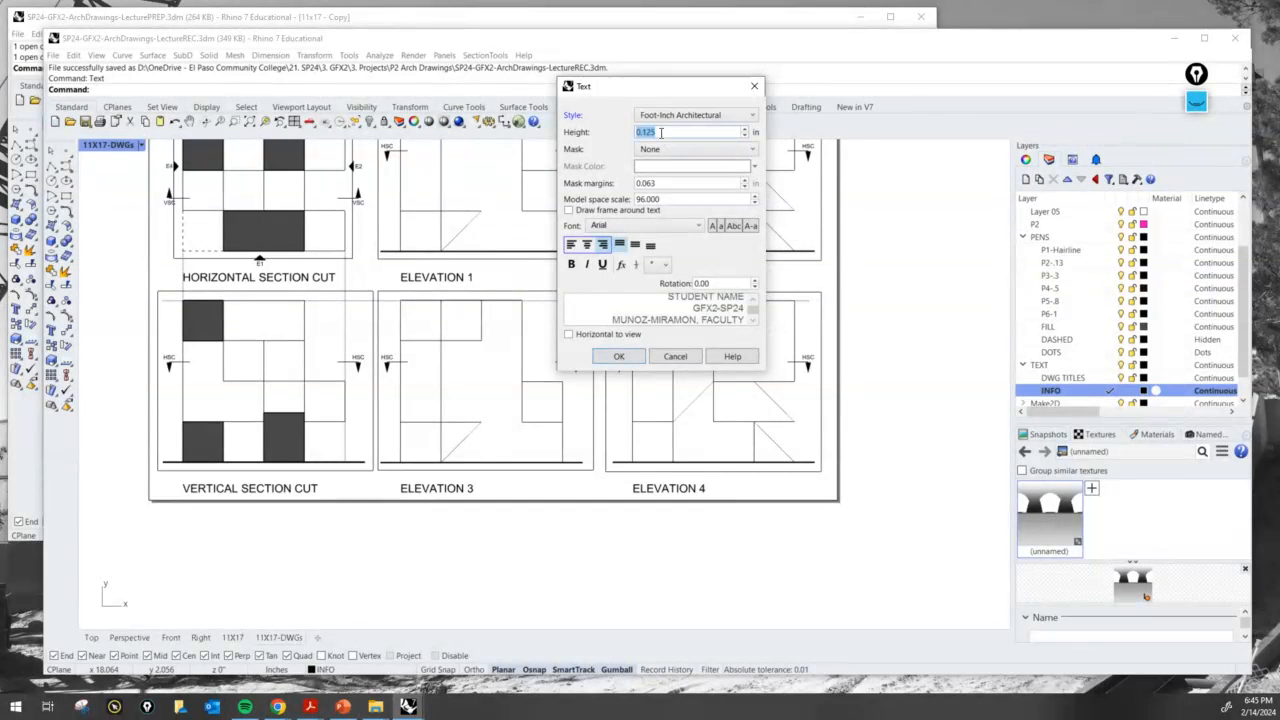
{"action": "type", "text": ".05"}
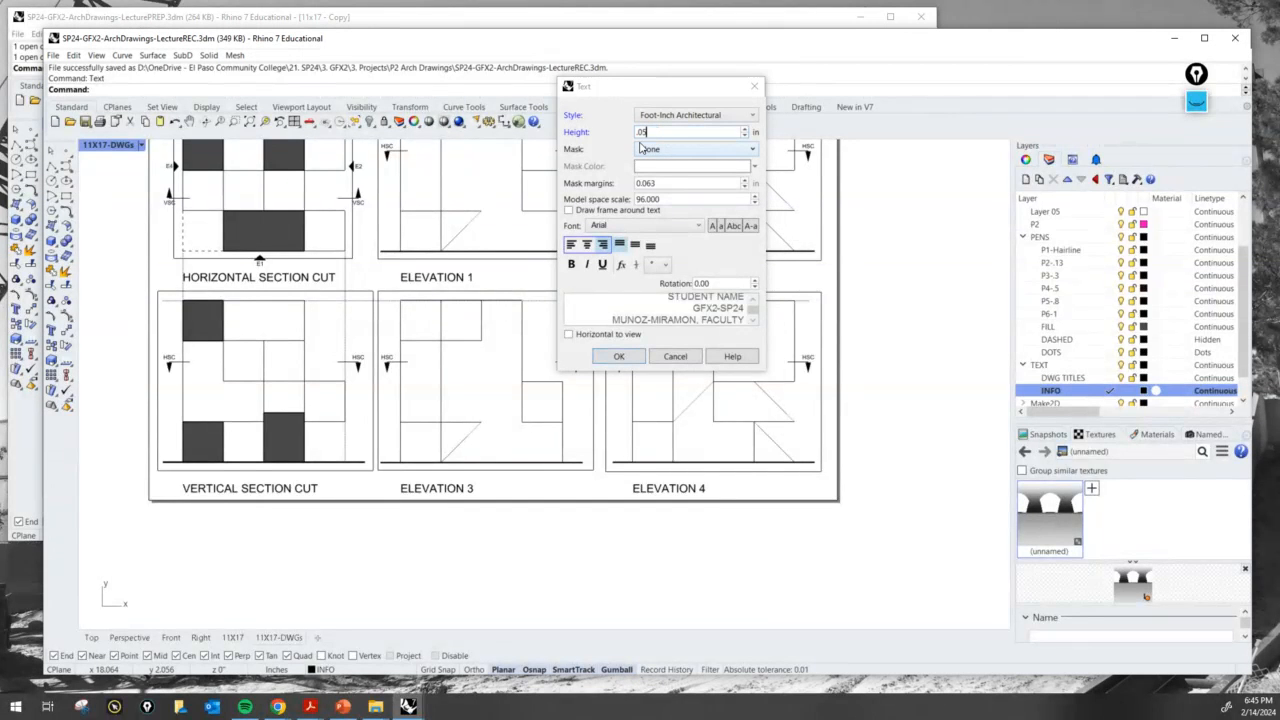
{"action": "key", "text": "Return"}
Place the three-line student information text at the layout's lower-right corner, beside the ELEVATION 4 title.
{"action": "scroll", "coordinate": [805, 486], "scroll_direction": "up", "scroll_amount": 10}
{"action": "scroll", "coordinate": [836, 497], "scroll_direction": "up", "scroll_amount": 5}
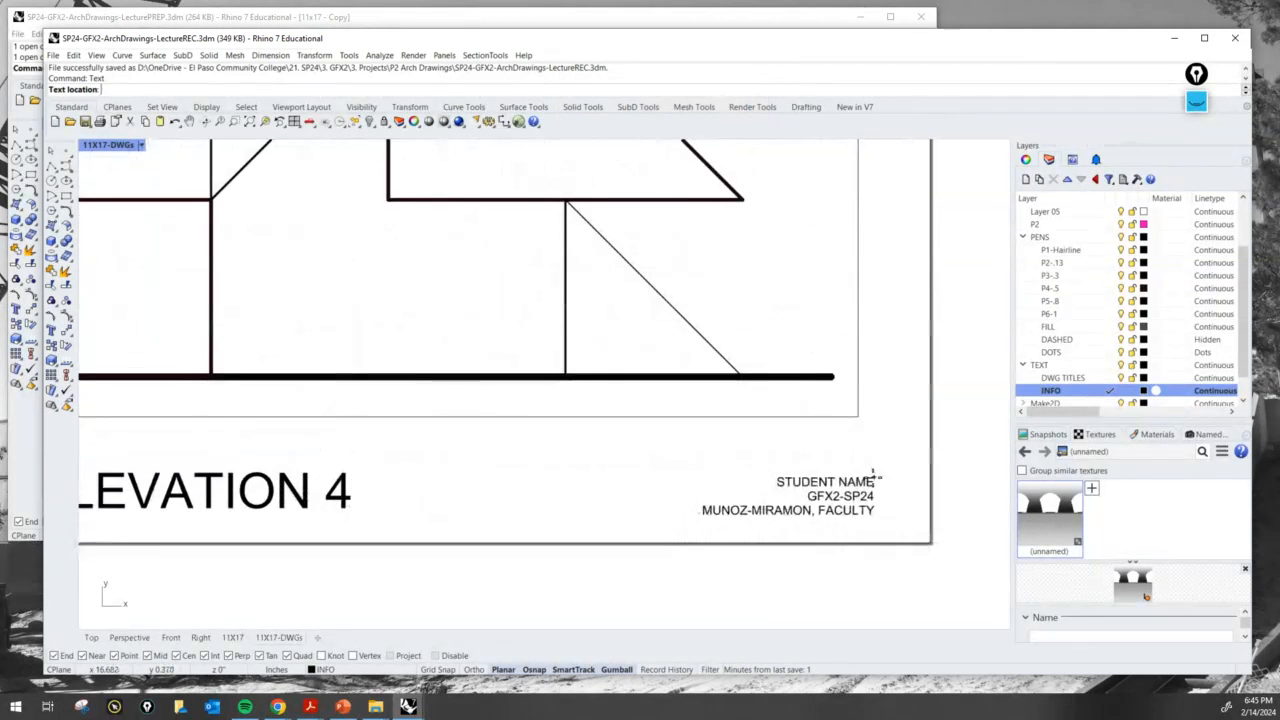
{"action": "left_click", "coordinate": [885, 470]}
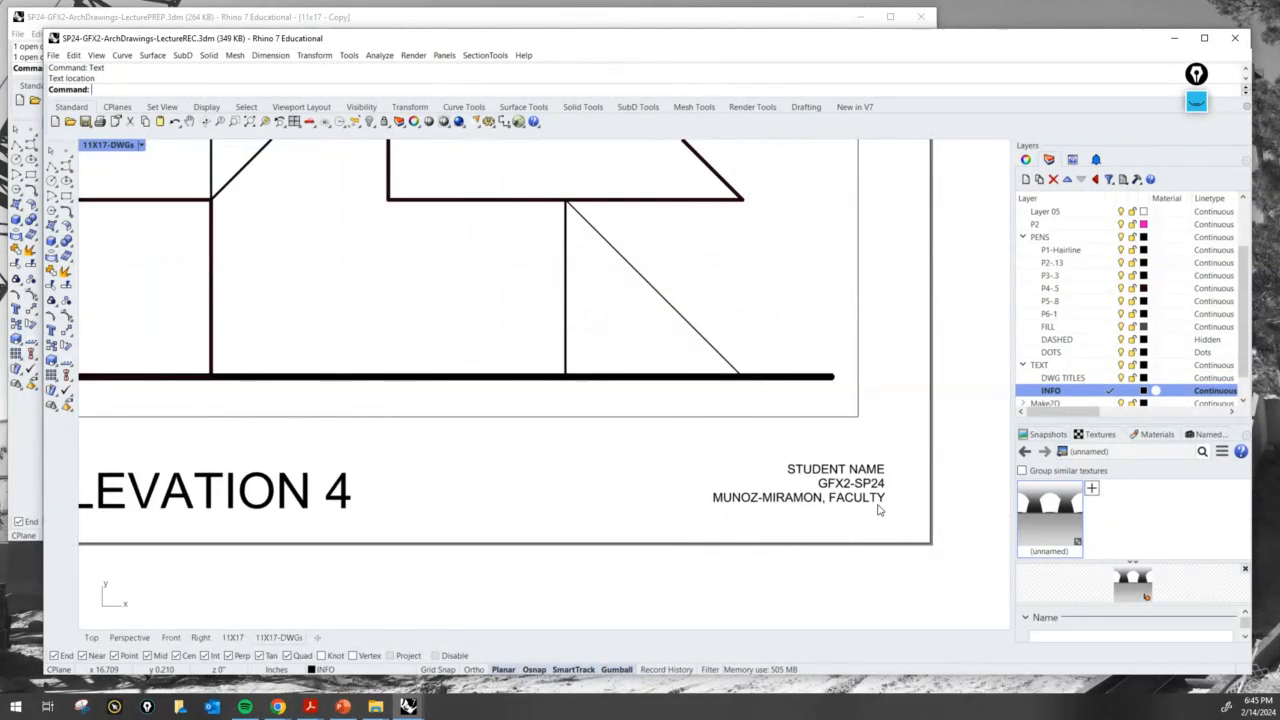
Edit the student information text and set its height to .08 in.
{"action": "scroll", "coordinate": [878, 509], "scroll_direction": "down", "scroll_amount": 5}
{"action": "scroll", "coordinate": [850, 520], "scroll_direction": "up", "scroll_amount": 6}
{"action": "left_click", "coordinate": [843, 525]}
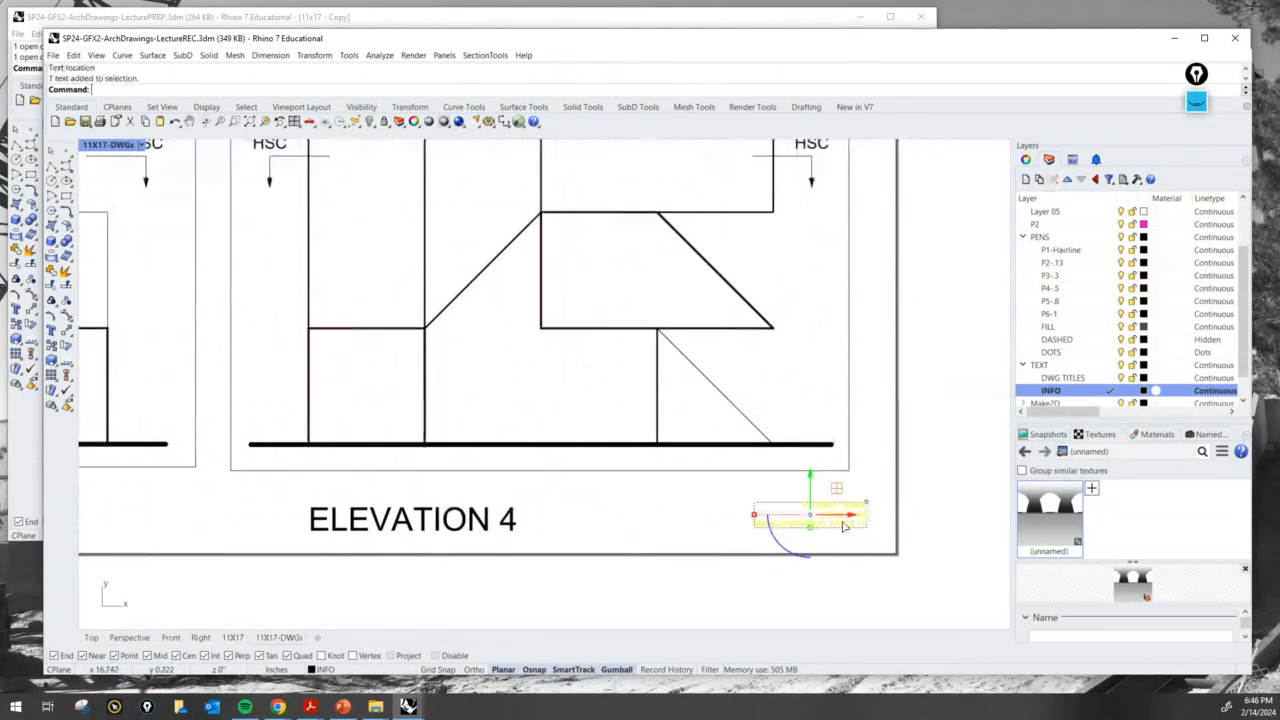
{"action": "double_click", "coordinate": [843, 525]}
{"action": "left_click", "coordinate": [655, 117]}
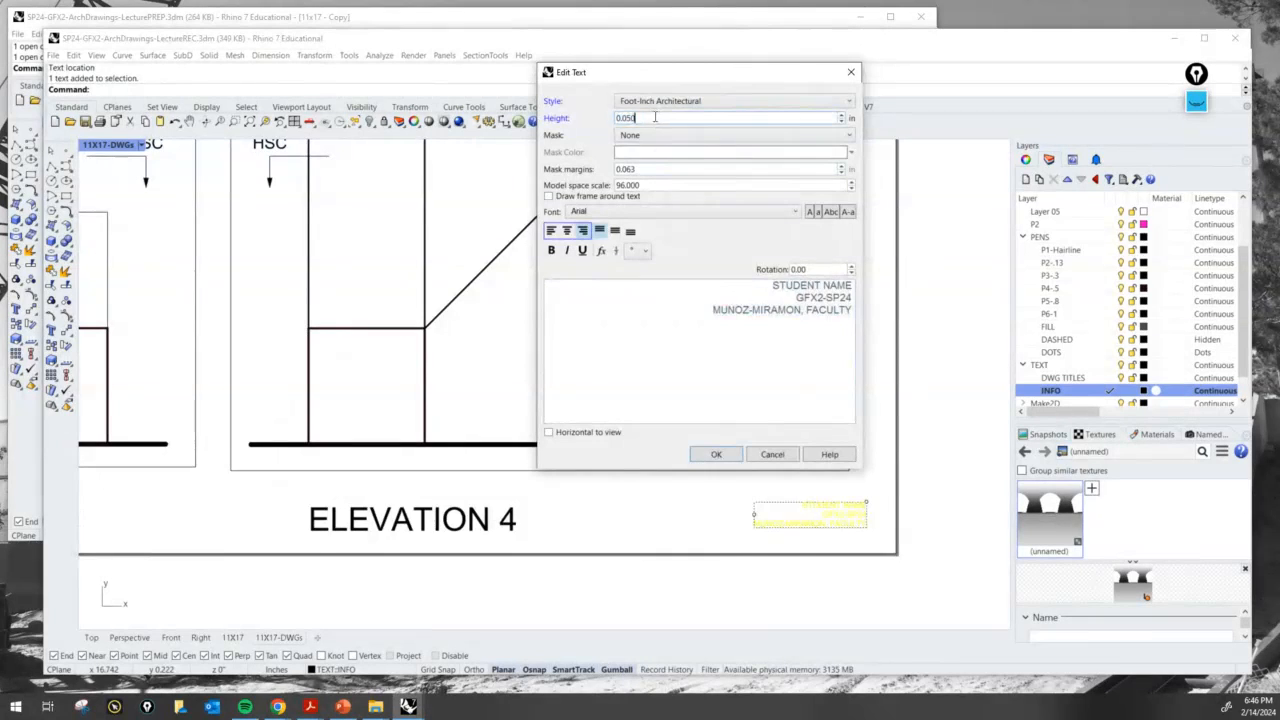
{"action": "type", "text": "8"}
{"action": "key", "text": "Return"}
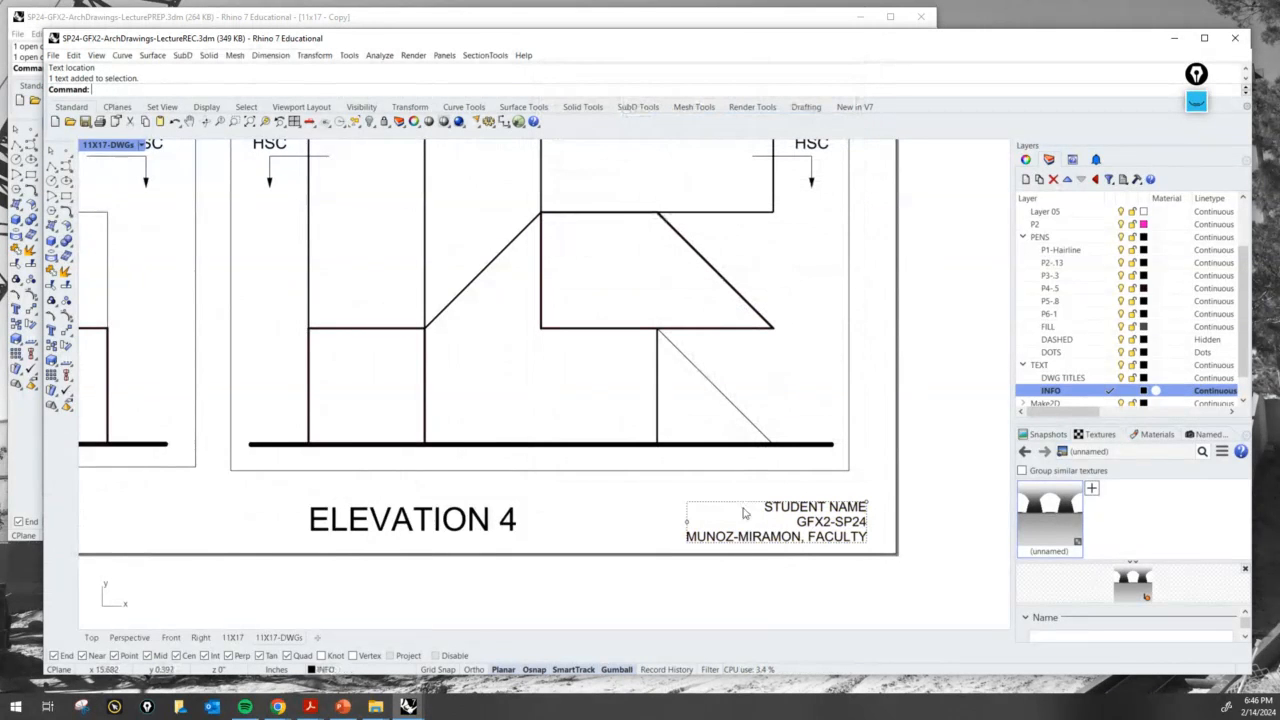
Nudge the information text block slightly up and to the left, away from the sheet's lower-right corner.
{"action": "left_click_drag", "start_coordinate": [776, 484], "coordinate": [776, 468]}
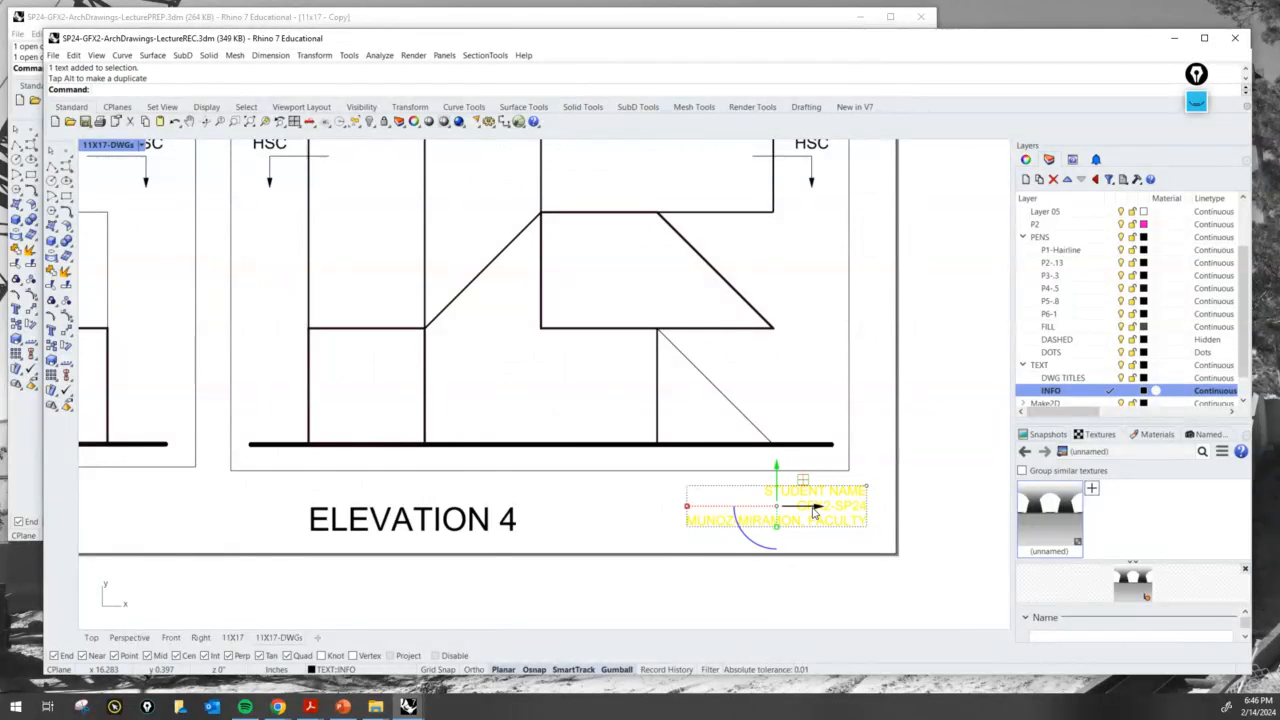
{"action": "left_click_drag", "start_coordinate": [815, 510], "coordinate": [803, 510]}
{"action": "left_click", "coordinate": [912, 467]}
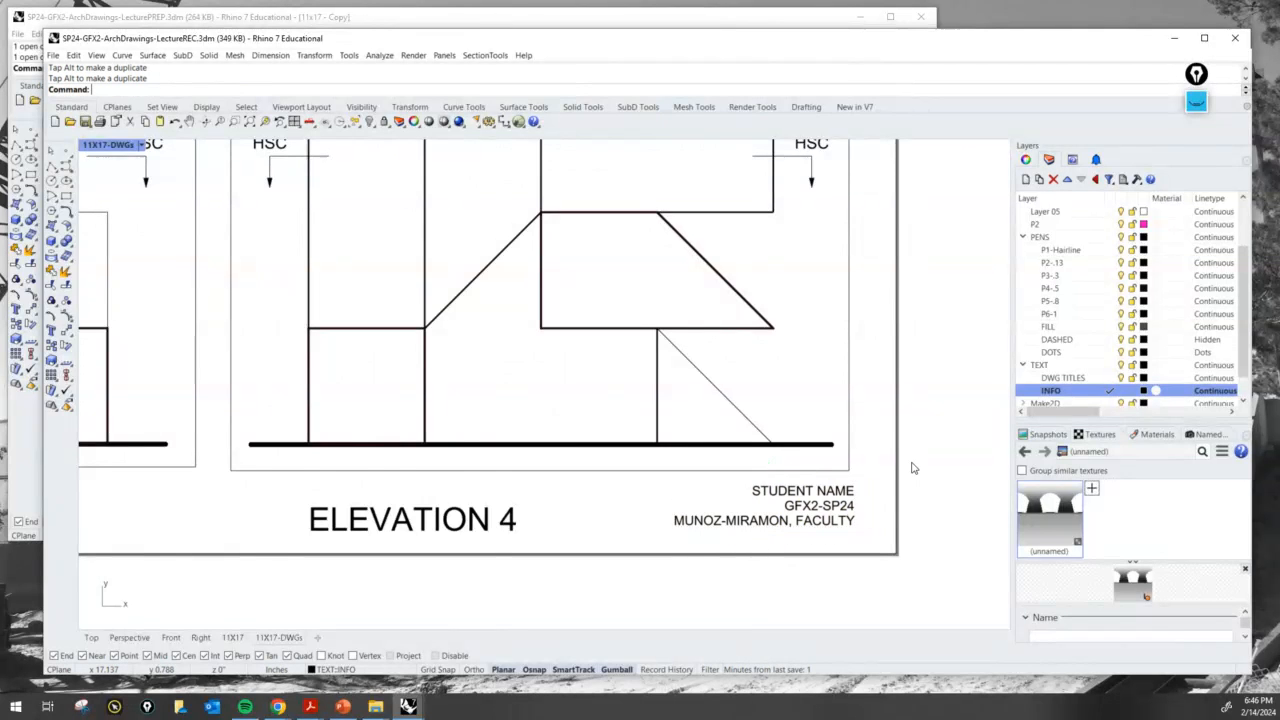
Move the VERTICAL SECTION CUT, ELEVATION 3 and ELEVATION 4 titles slightly up toward their drawings, and save the file.
{"action": "scroll", "coordinate": [912, 467], "scroll_direction": "down", "scroll_amount": 5}
{"action": "scroll", "coordinate": [780, 478], "scroll_direction": "up", "scroll_amount": 3}
{"action": "right_click_drag", "start_coordinate": [780, 478], "coordinate": [833, 536]}
{"action": "left_click_drag", "start_coordinate": [842, 514], "coordinate": [270, 505]}
{"action": "left_click_drag", "start_coordinate": [554, 470], "coordinate": [553, 460]}
{"action": "left_click", "coordinate": [641, 514]}
{"action": "scroll", "coordinate": [691, 534], "scroll_direction": "down", "scroll_amount": 6}
{"action": "right_click_drag", "start_coordinate": [726, 512], "coordinate": [718, 527]}
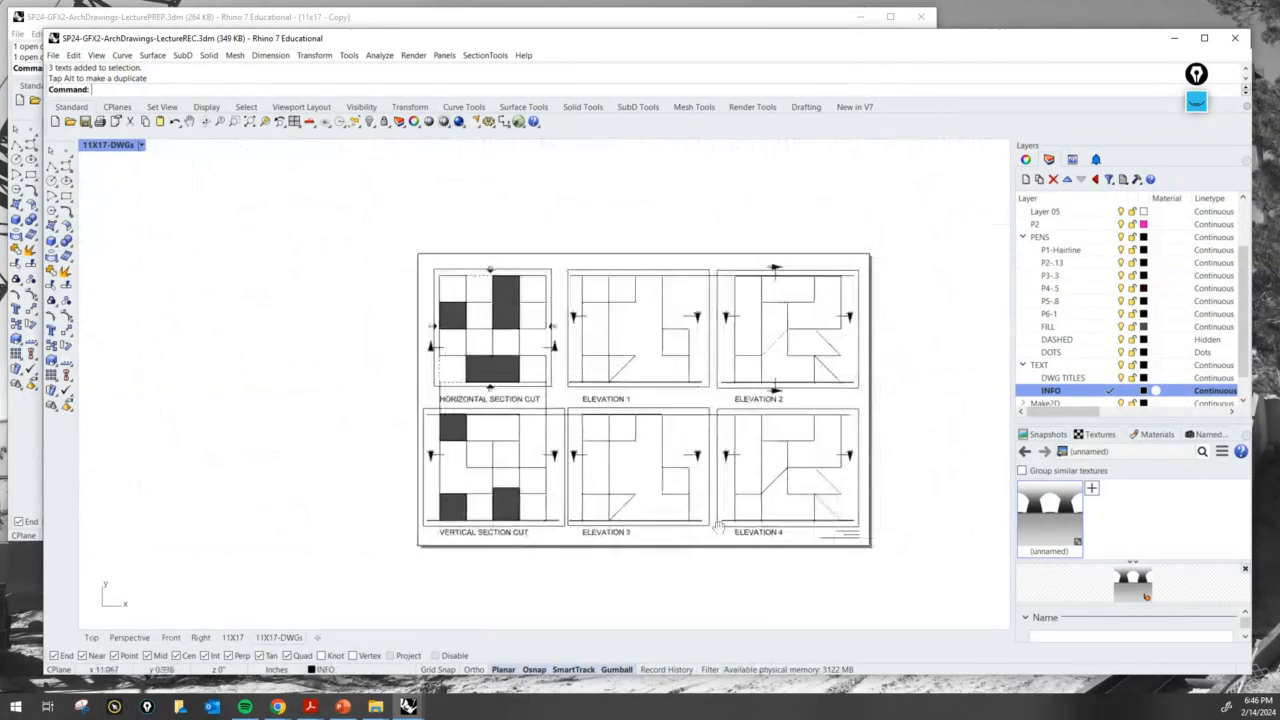
{"action": "scroll", "coordinate": [775, 441], "scroll_direction": "up", "scroll_amount": 3}
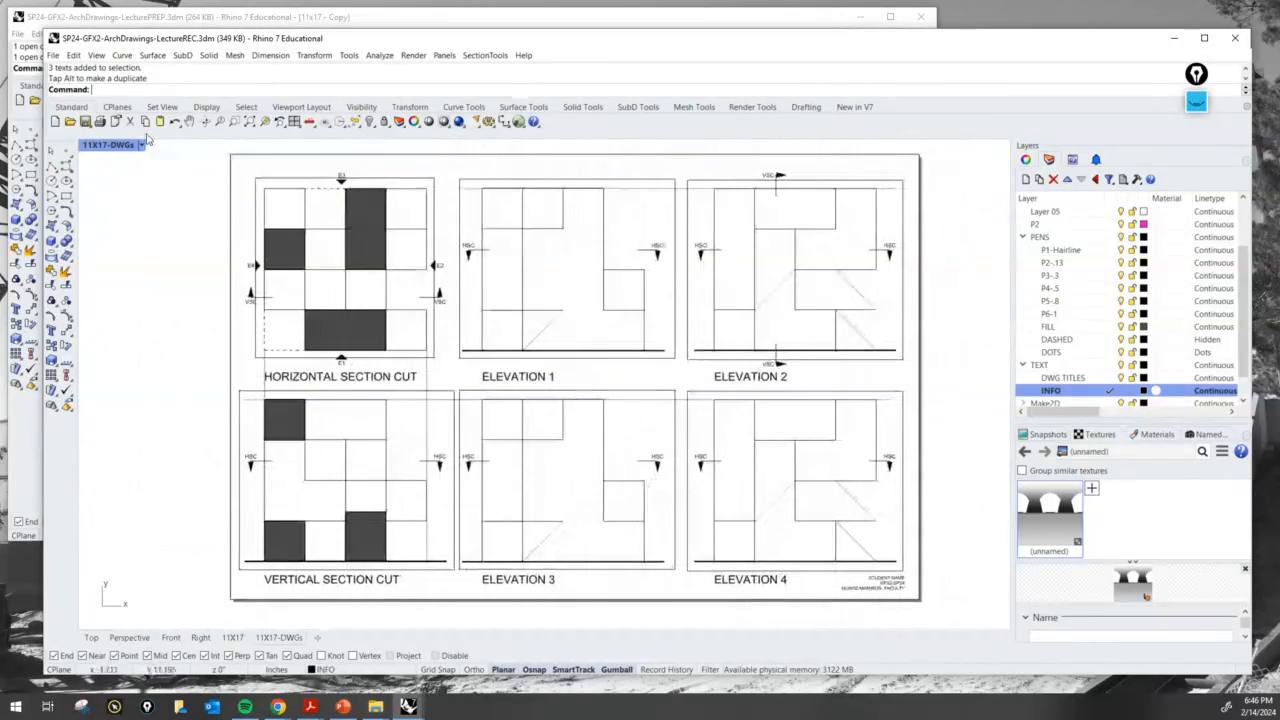
{"action": "left_click", "coordinate": [85, 121]}
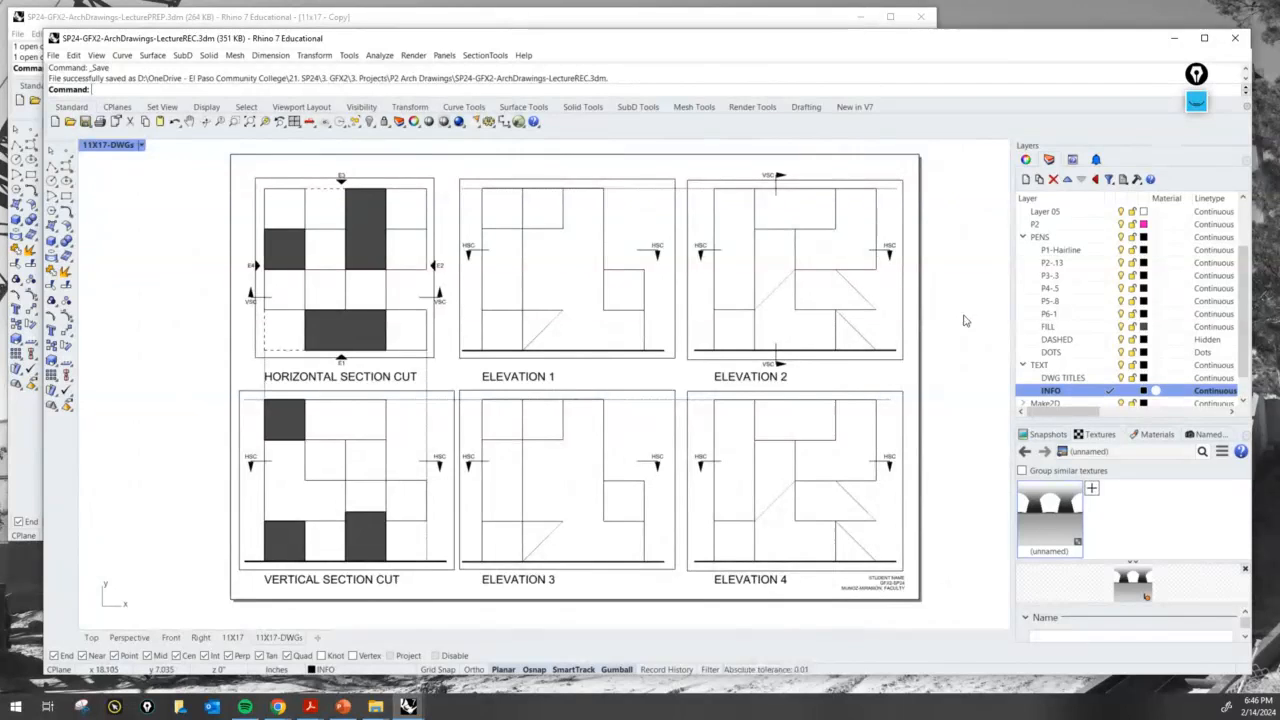
Set up printing of the 11X17-DWGs layout to Adobe PDF with Tabloid paper size and landscape orientation.
{"action": "type", "text": "Print"}
{"action": "key", "text": "Return"}
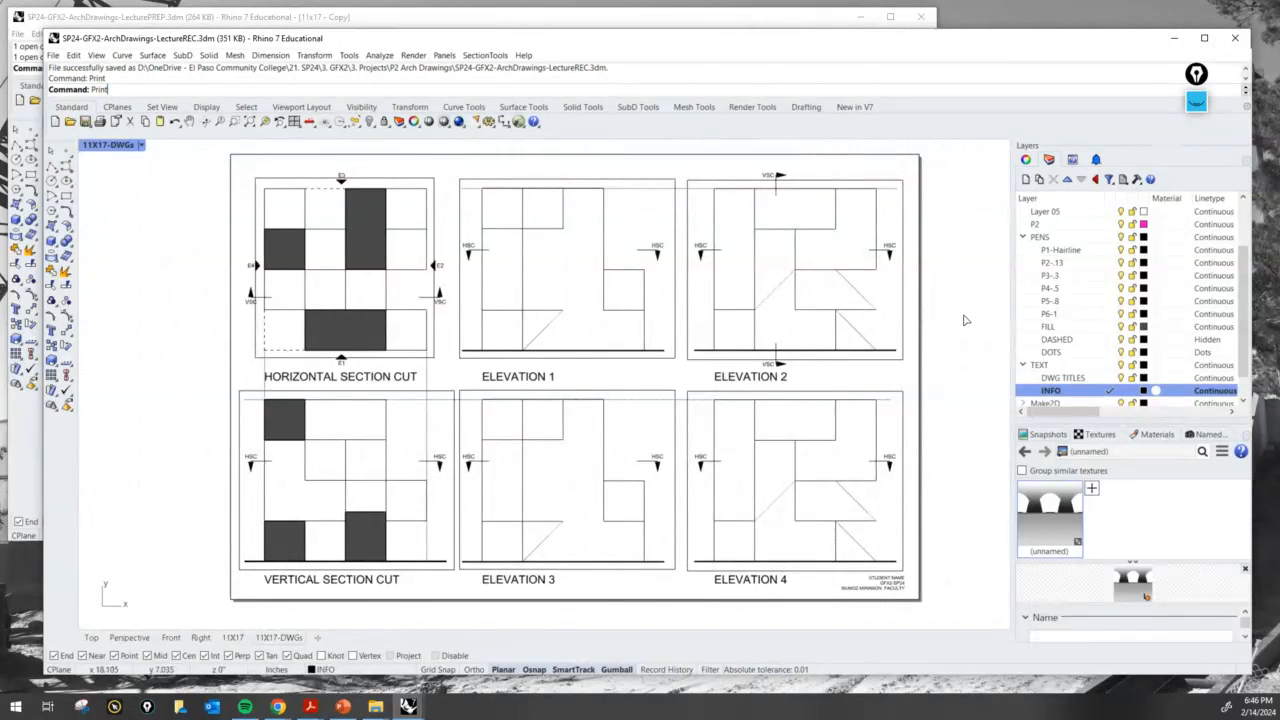
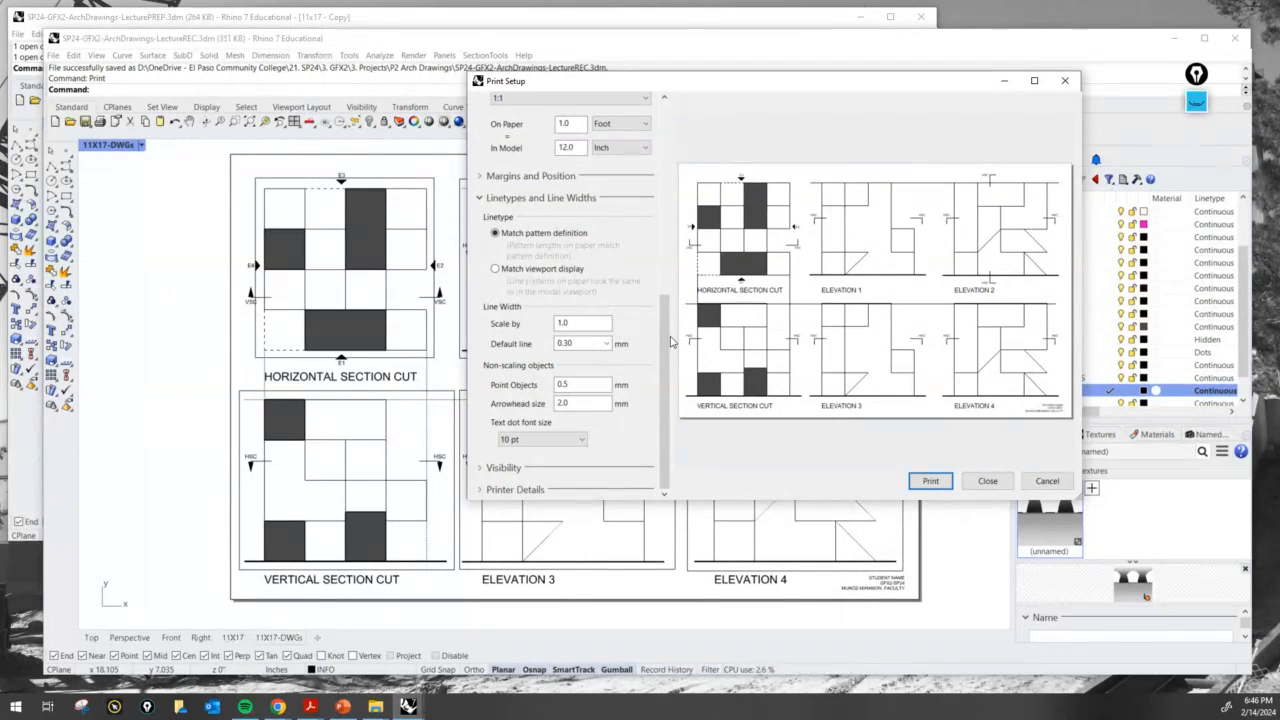
{"action": "scroll", "coordinate": [672, 342], "scroll_direction": "up", "scroll_amount": 5}
{"action": "left_click", "coordinate": [603, 127]}
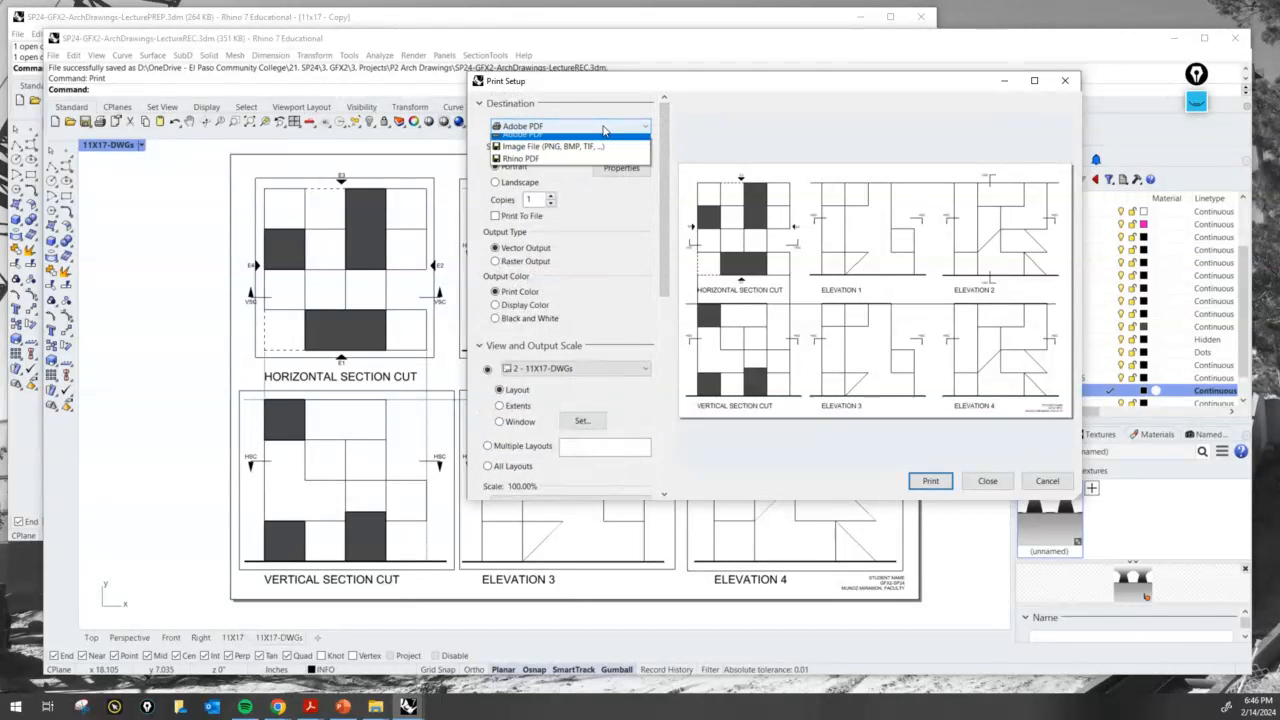
{"action": "left_click", "coordinate": [603, 130]}
{"action": "left_click", "coordinate": [600, 146]}
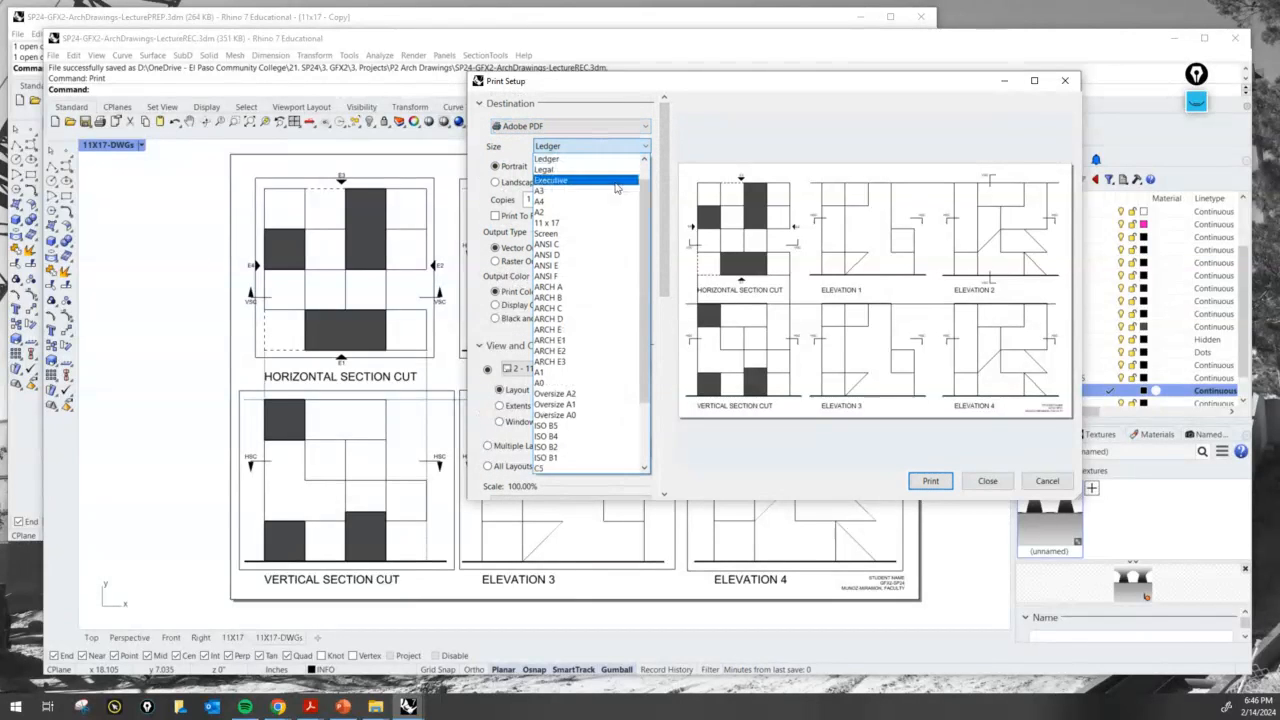
{"action": "scroll", "coordinate": [617, 187], "scroll_direction": "up", "scroll_amount": 2}
{"action": "left_click", "coordinate": [565, 162]}
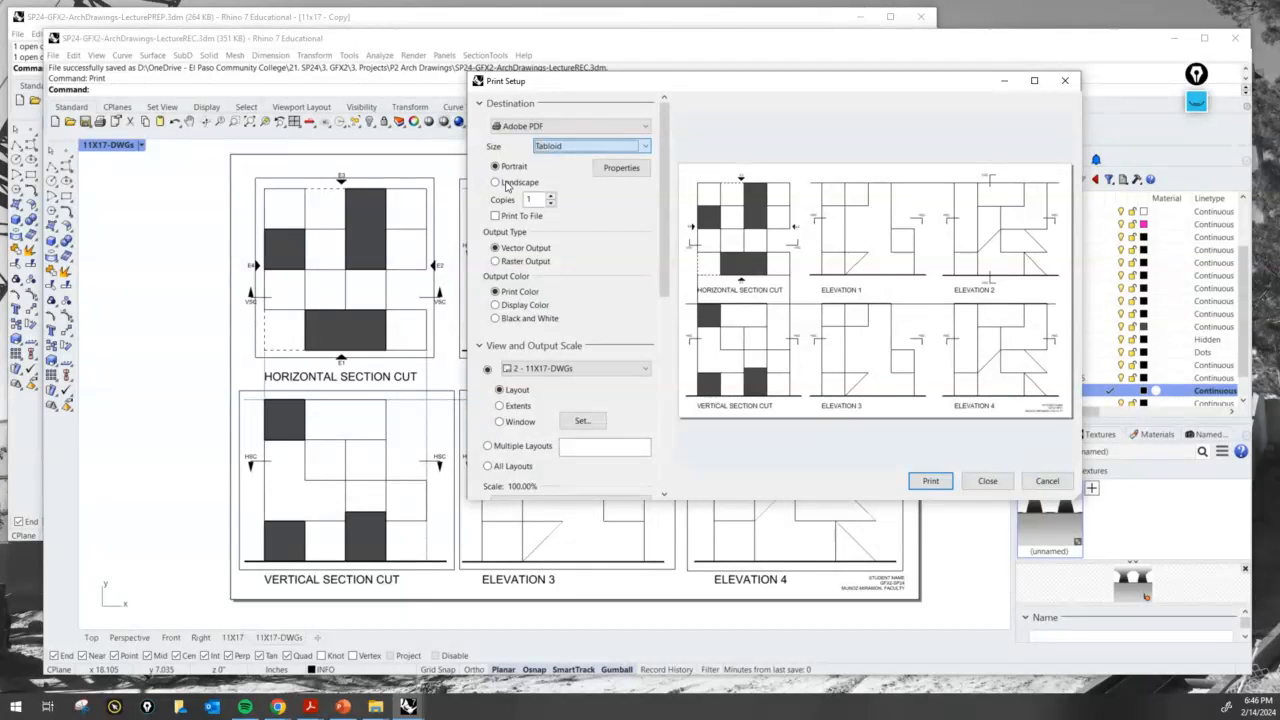
{"action": "left_click", "coordinate": [498, 183]}
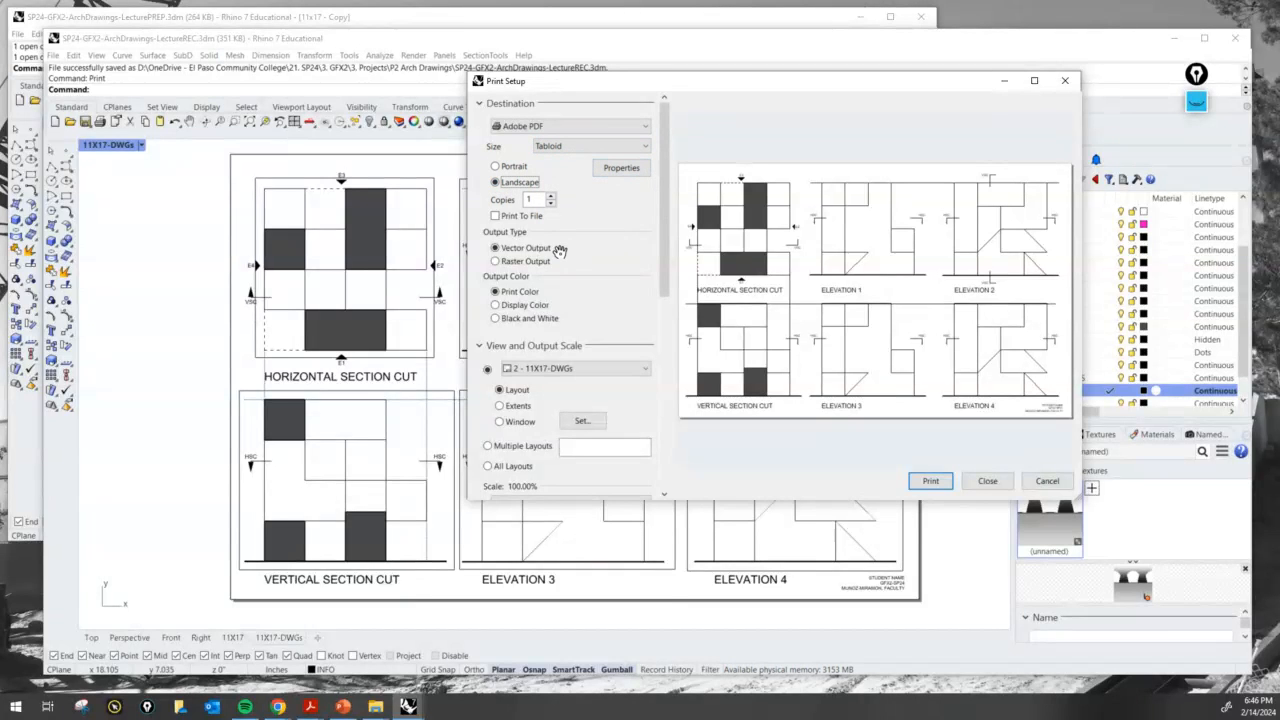
Check the output color, scale and line width print settings, and start the print.
{"action": "scroll", "coordinate": [662, 262], "scroll_direction": "down", "scroll_amount": 2}
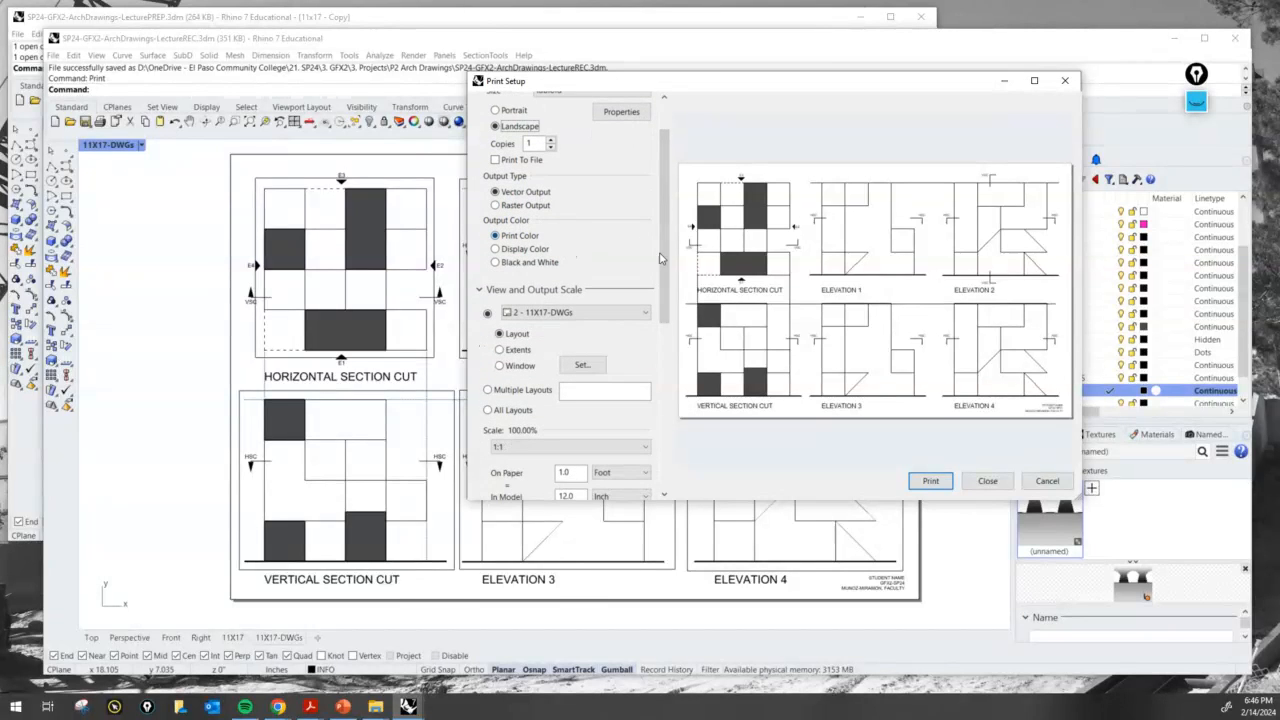
{"action": "scroll", "coordinate": [666, 290], "scroll_direction": "down", "scroll_amount": 4}
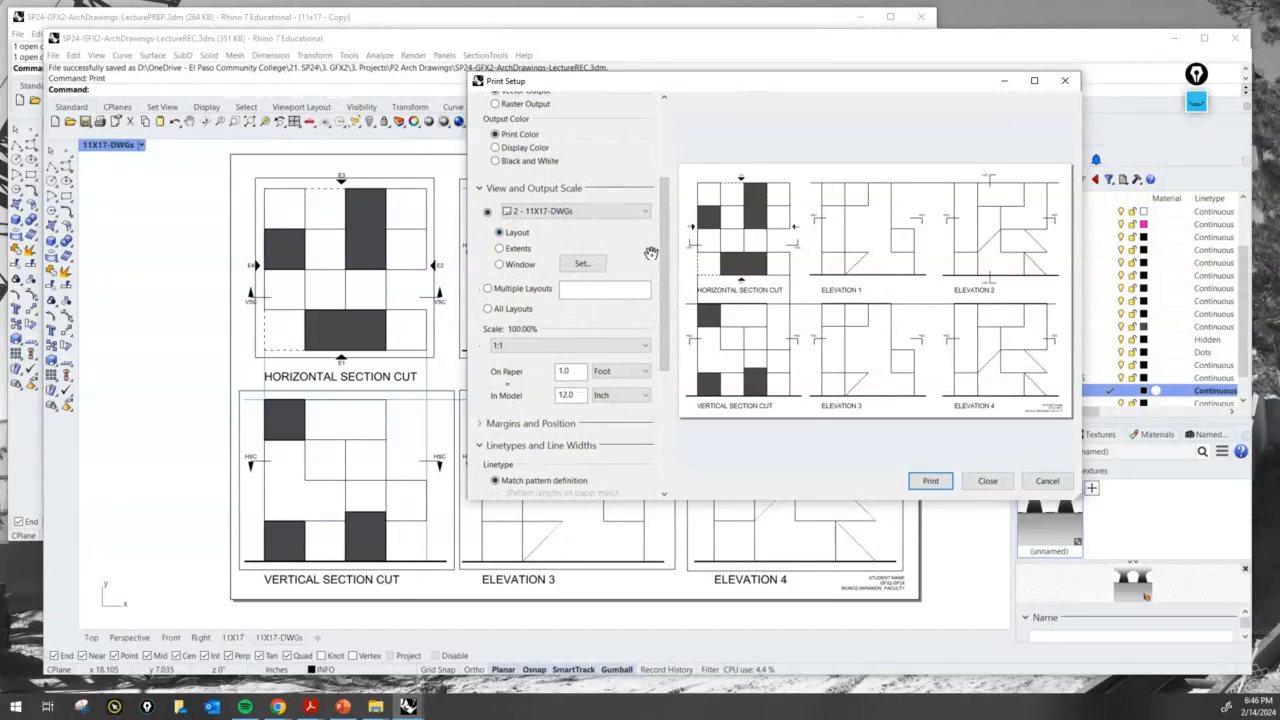
{"action": "scroll", "coordinate": [666, 325], "scroll_direction": "down", "scroll_amount": 5}
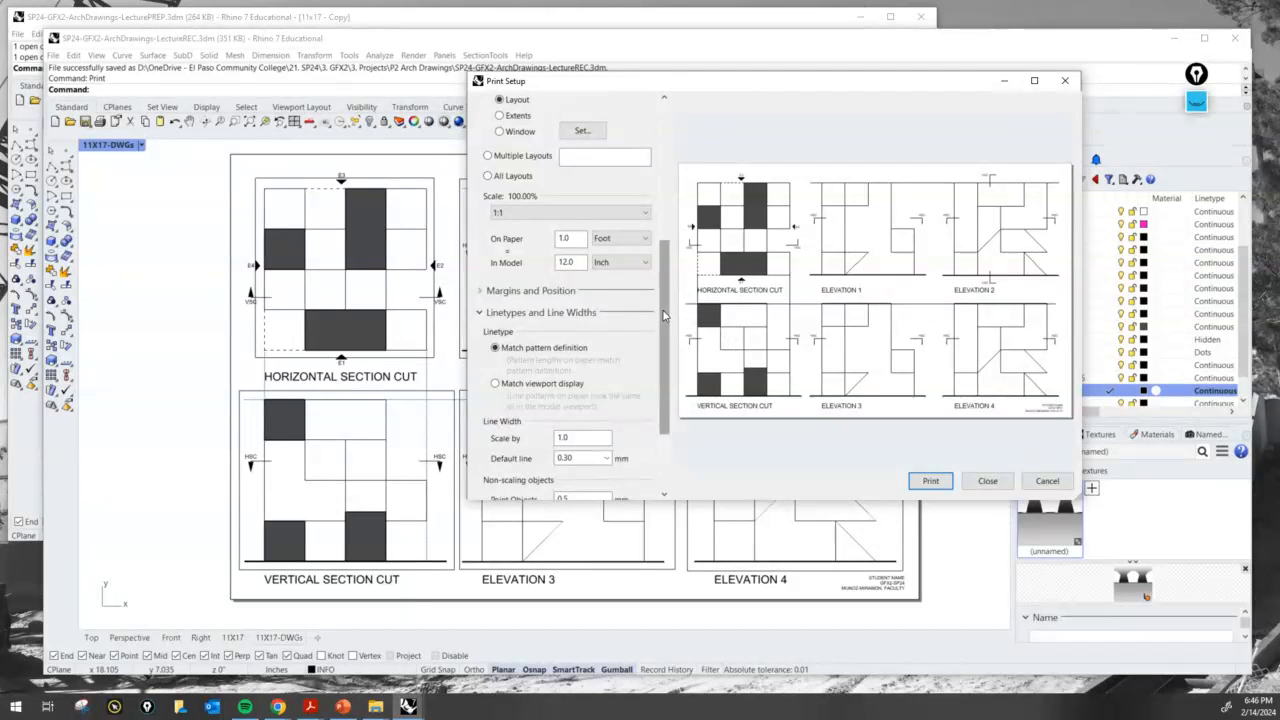
{"action": "scroll", "coordinate": [668, 378], "scroll_direction": "down", "scroll_amount": 2}
{"action": "scroll", "coordinate": [668, 380], "scroll_direction": "down", "scroll_amount": 2}
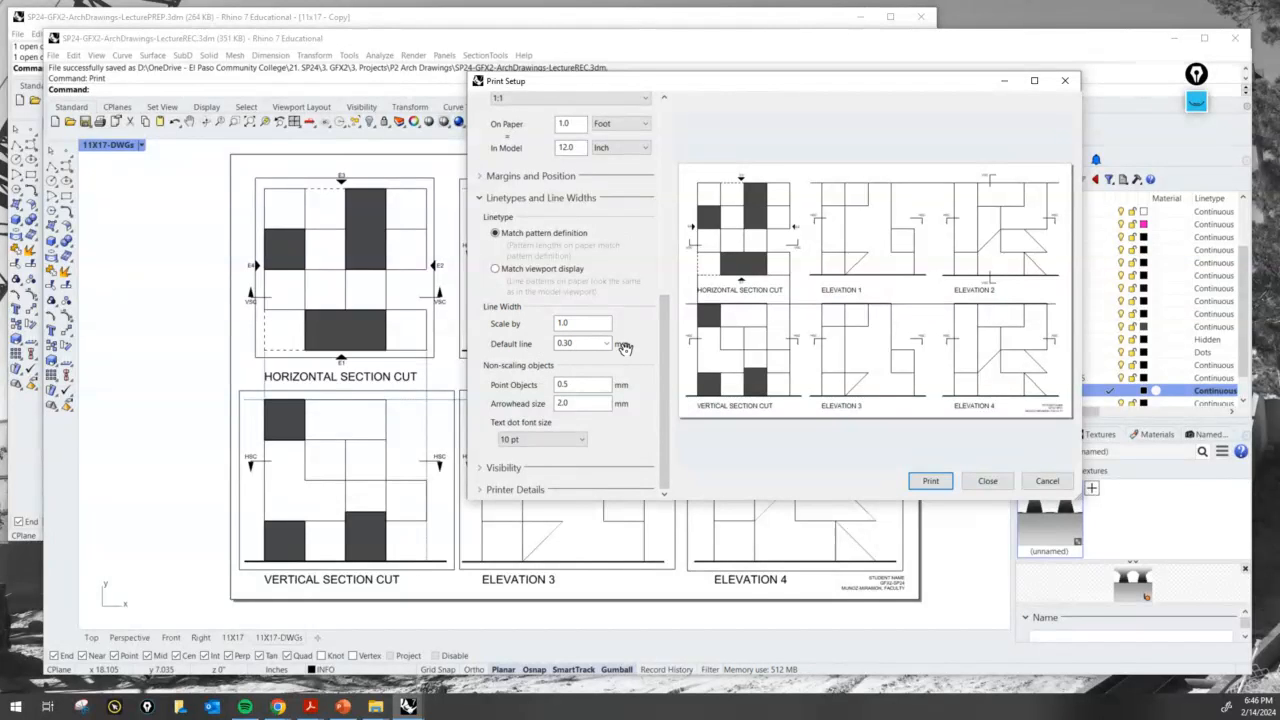
{"action": "left_click", "coordinate": [930, 482]}
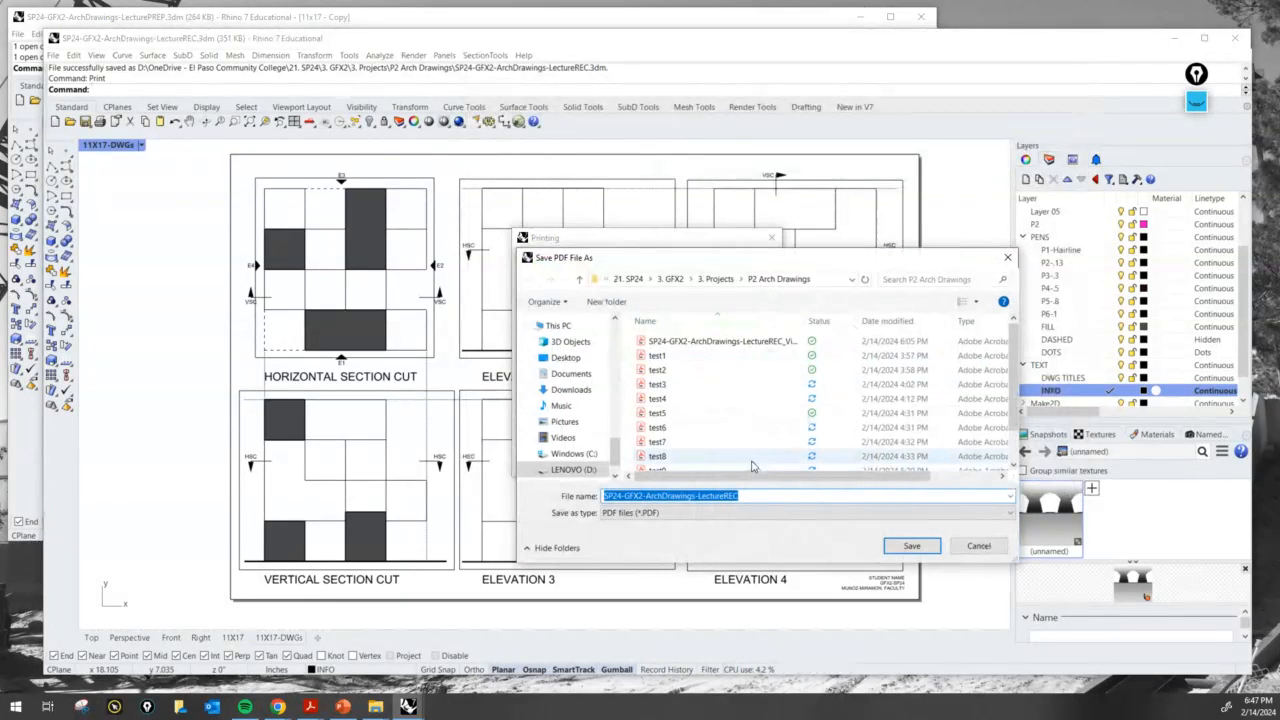
Save the PDF in the P2 Arch Drawings folder as SP24-GFX2-ArchDrawings-LectureREC_DWGs1.
{"action": "scroll", "coordinate": [755, 408], "scroll_direction": "down", "scroll_amount": 2}
{"action": "scroll", "coordinate": [755, 403], "scroll_direction": "up", "scroll_amount": 1}
{"action": "left_click", "coordinate": [774, 346]}
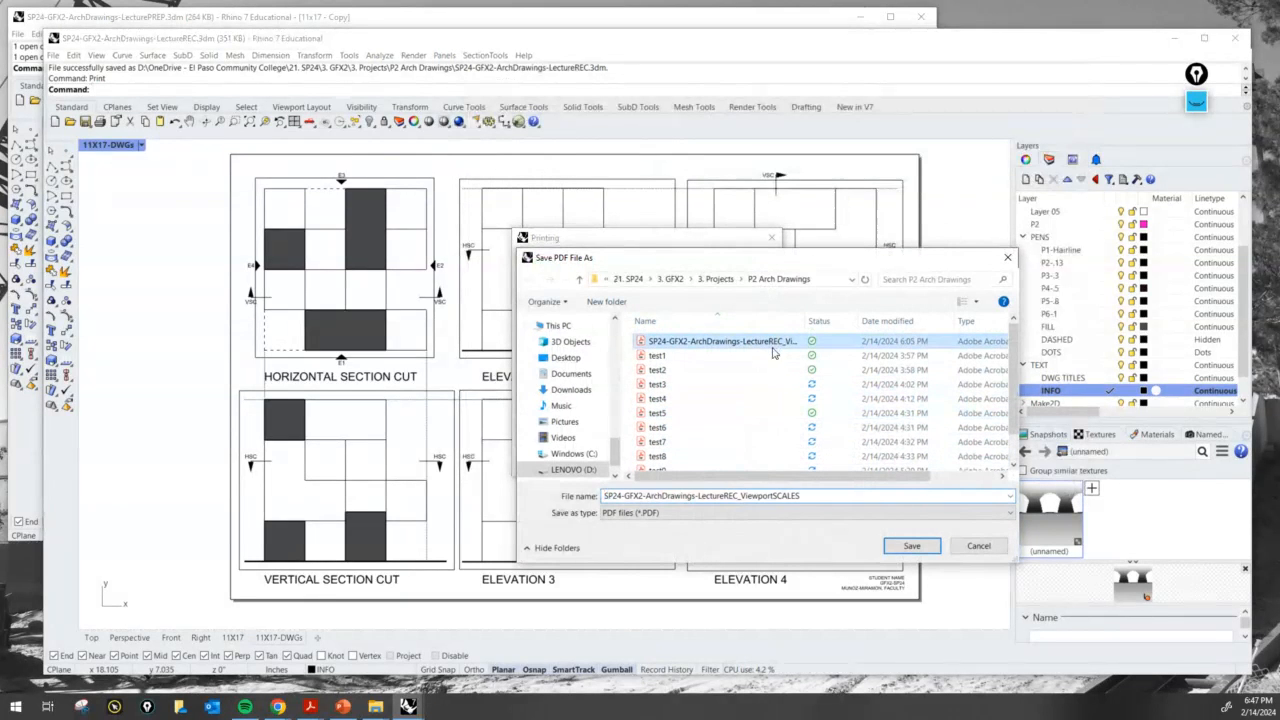
{"action": "left_click", "coordinate": [824, 497]}
{"action": "left_click", "coordinate": [830, 496]}
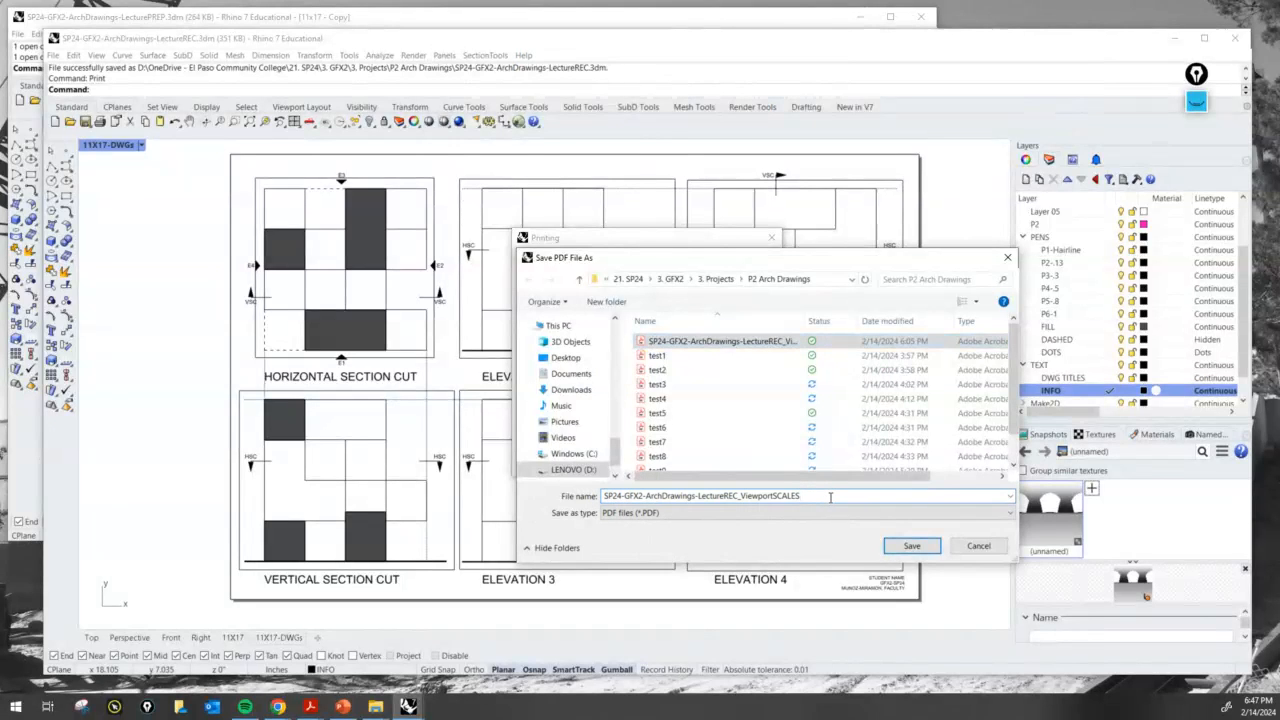
{"action": "key", "text": "BackSpace"}
{"action": "key", "text": "BackSpace"}
{"action": "key", "text": "BackSpace"}
{"action": "key", "text": "BackSpace"}
{"action": "key", "text": "BackSpace"}
{"action": "key", "text": "BackSpace"}
{"action": "key", "text": "BackSpace"}
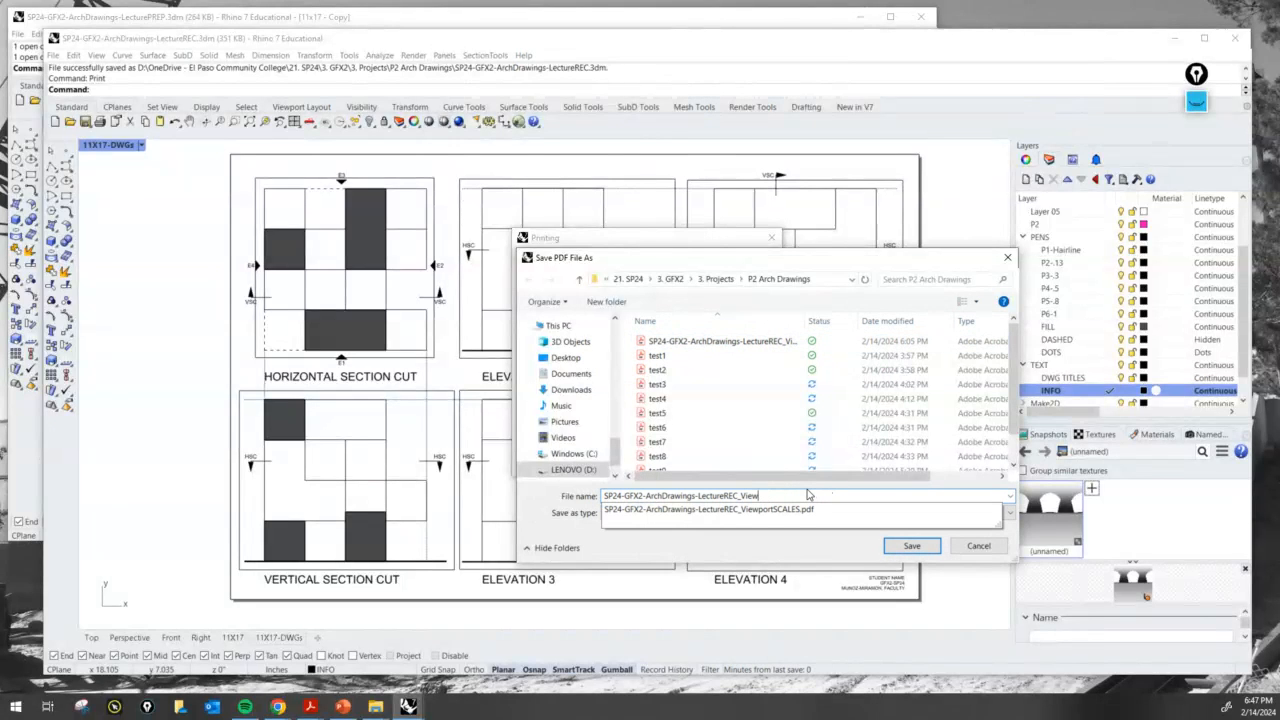
{"action": "key", "text": "BackSpace"}
{"action": "type", "text": "DW"}
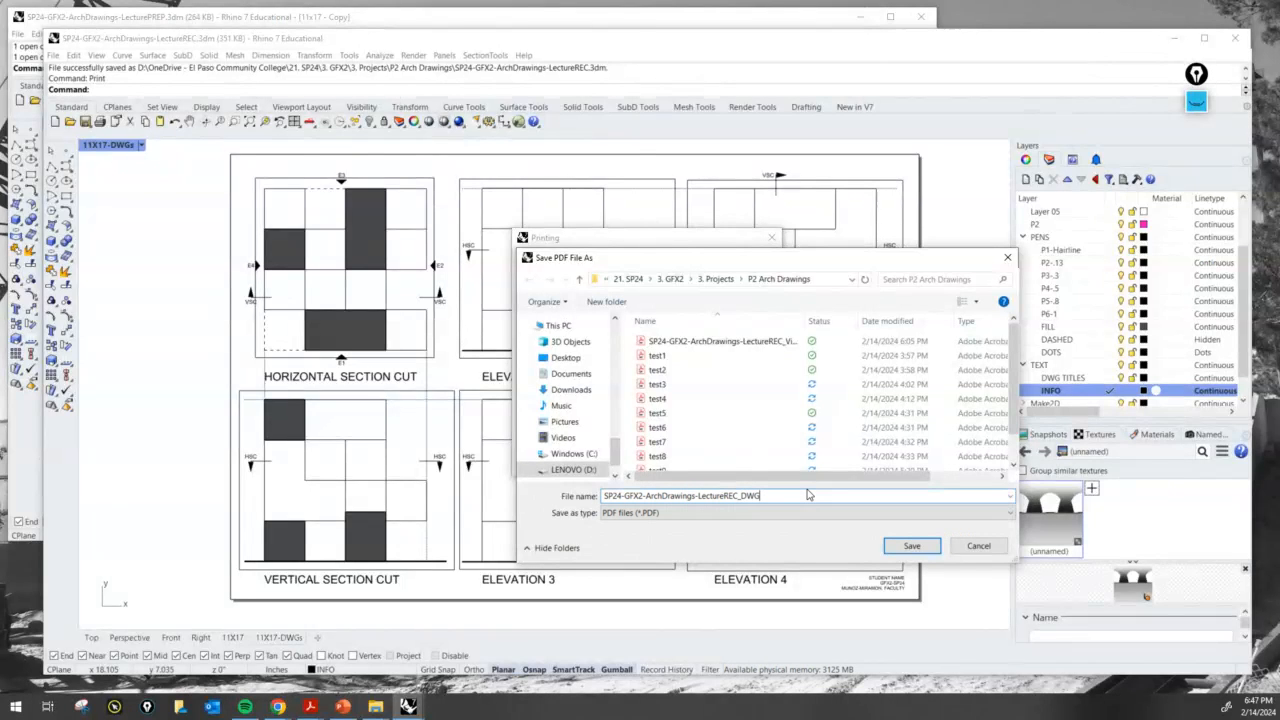
{"action": "type", "text": "Gs1"}
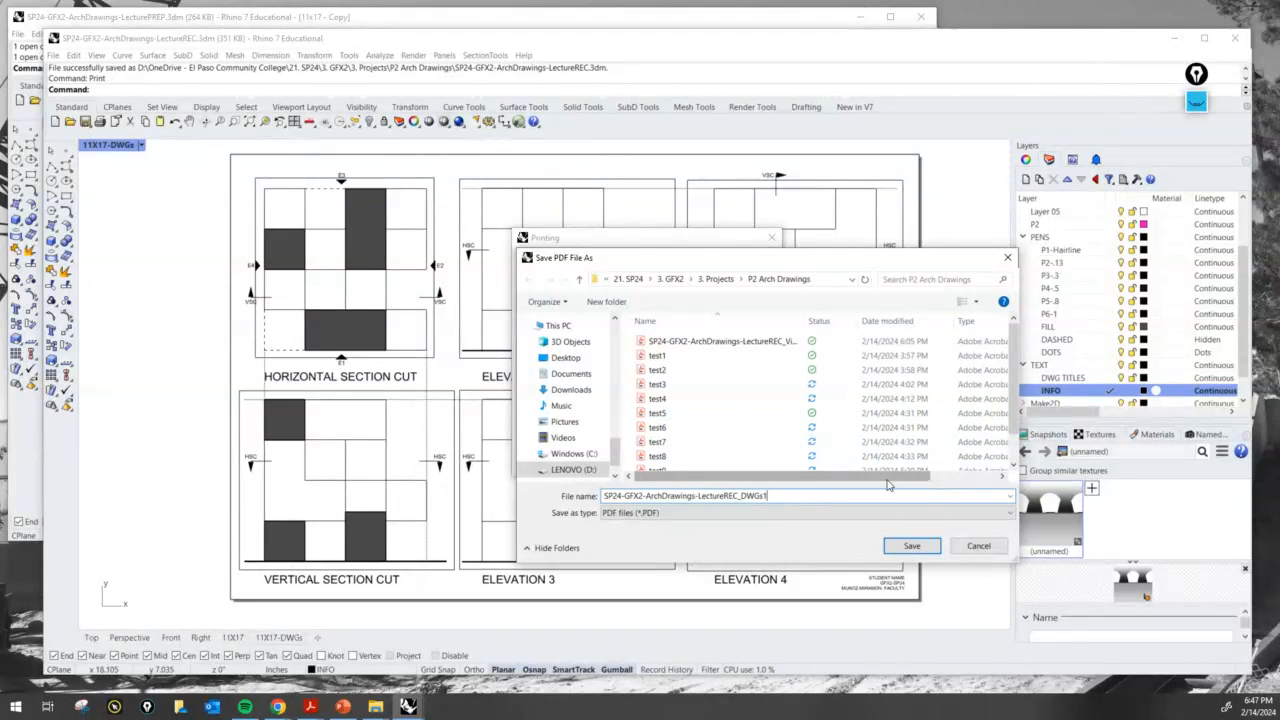
{"action": "left_click", "coordinate": [912, 547]}
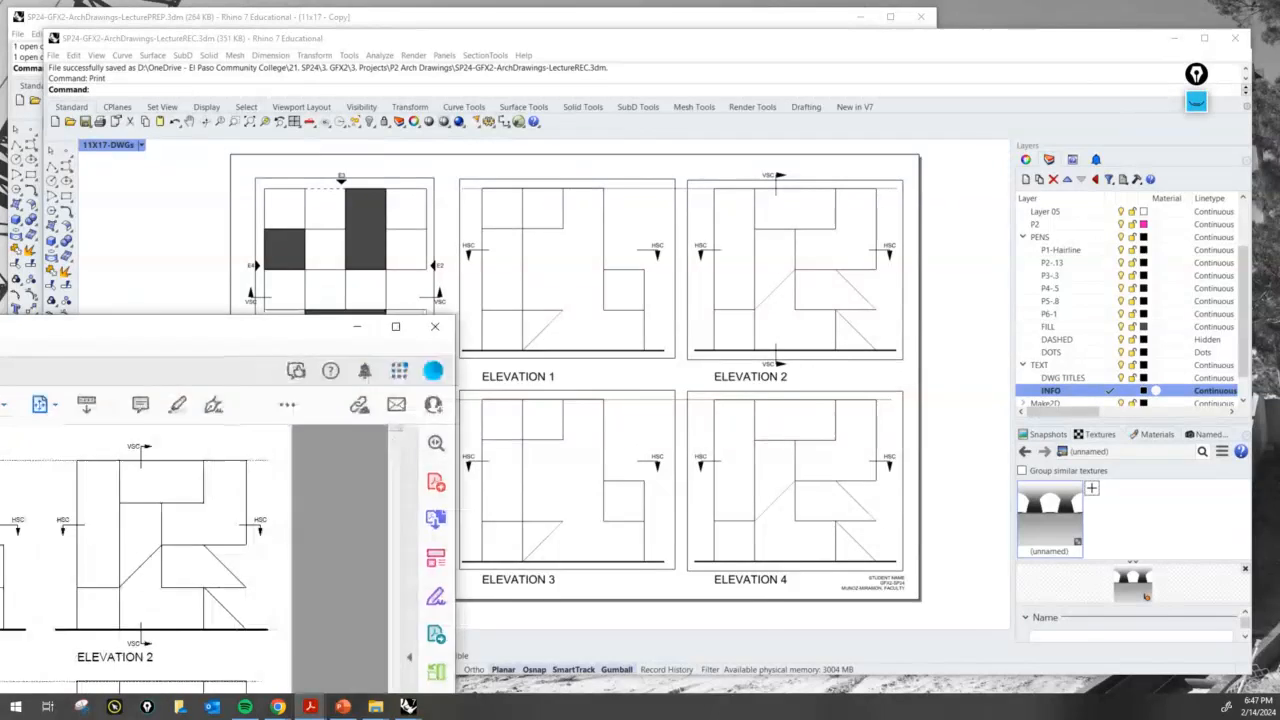
Maximize the printed PDF in Adobe Acrobat and examine the dotted alignment line between Elevations 1 and 2 up close.
{"action": "left_click_drag", "start_coordinate": [0, 327], "coordinate": [397, 2]}
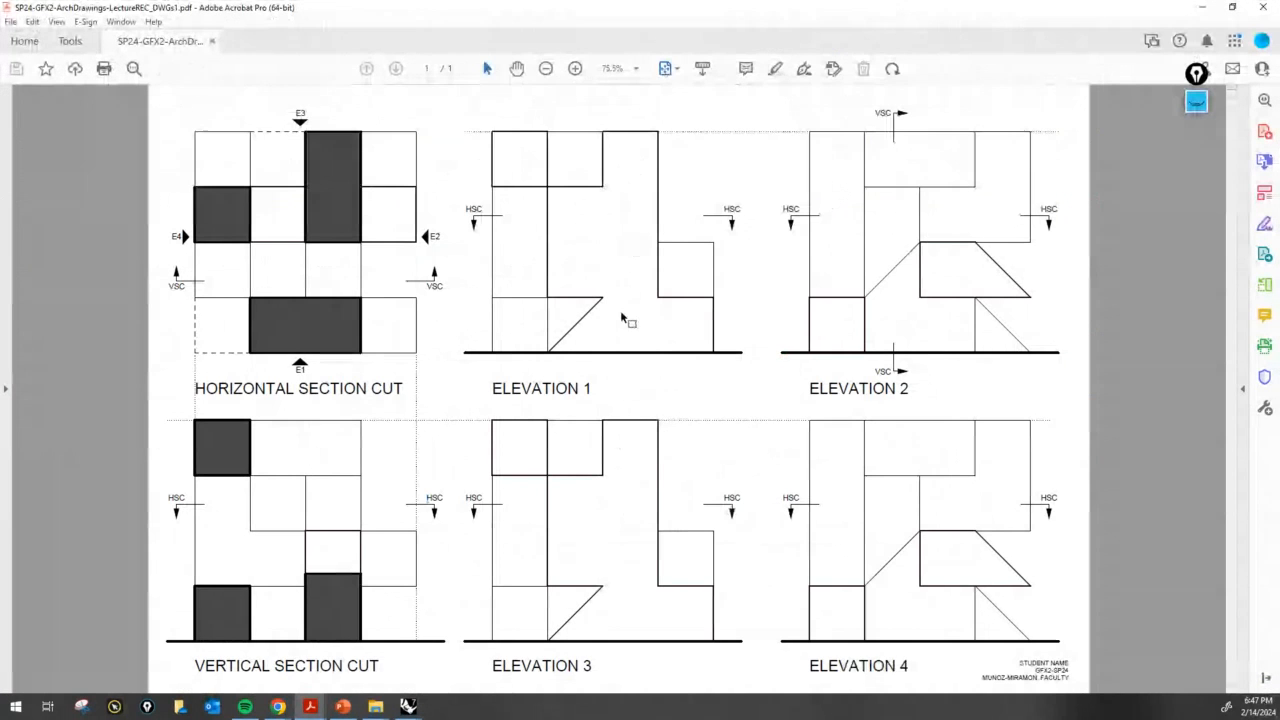
{"action": "scroll", "coordinate": [790, 134], "scroll_direction": "up", "scroll_amount": 5, "text": "ctrl"}
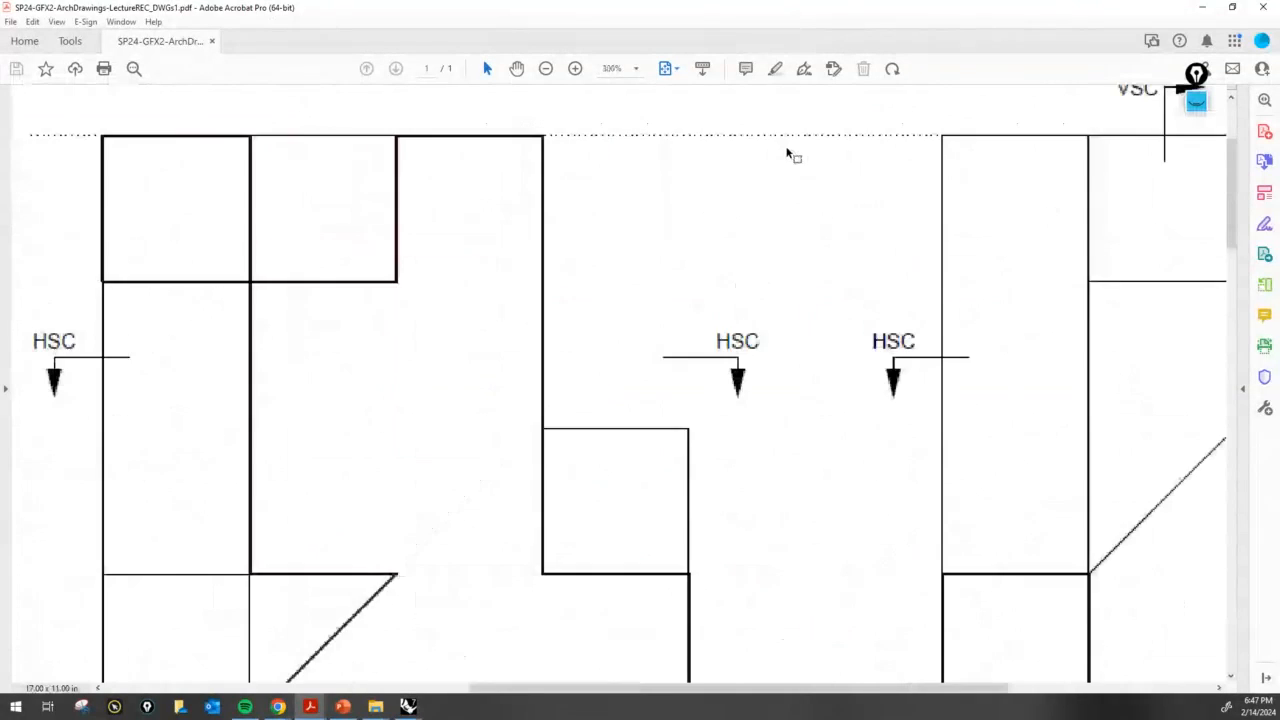
{"action": "scroll", "coordinate": [790, 156], "scroll_direction": "down", "scroll_amount": 4, "text": "ctrl"}
{"action": "scroll", "coordinate": [766, 151], "scroll_direction": "up", "scroll_amount": 5, "text": "ctrl"}
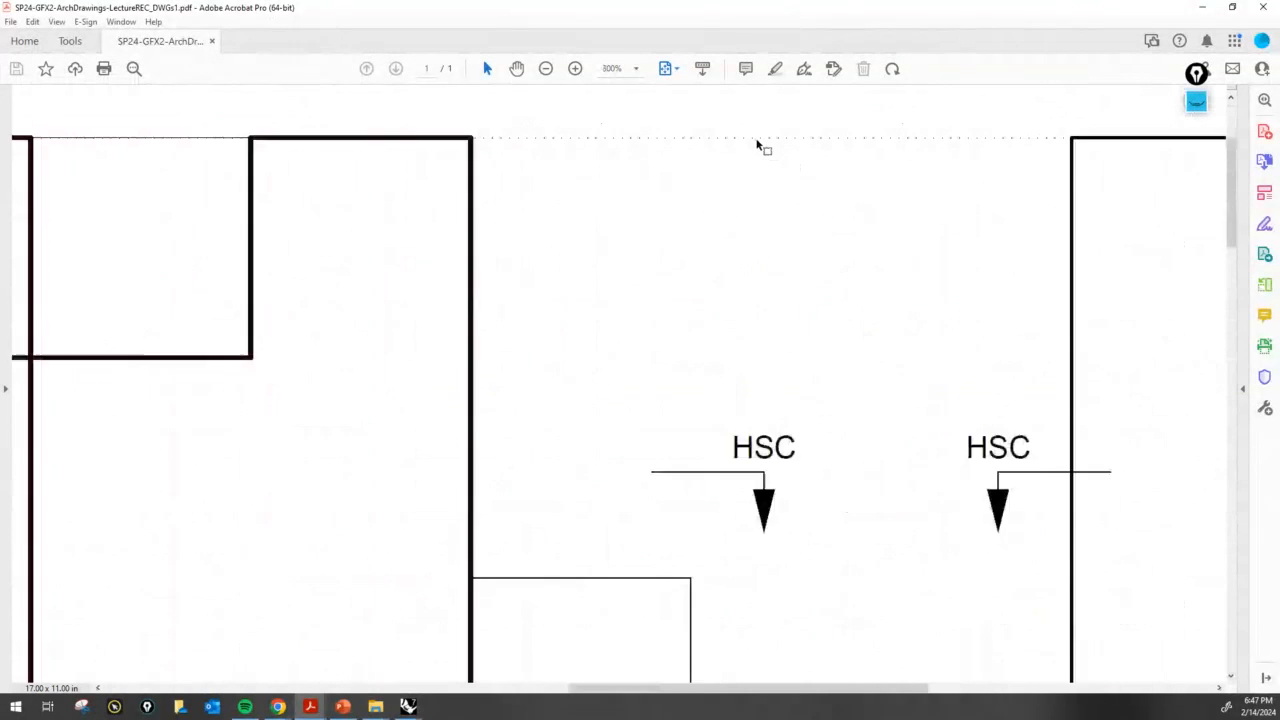
{"action": "scroll", "coordinate": [757, 145], "scroll_direction": "down", "scroll_amount": 5, "text": "ctrl"}
{"action": "left_click", "coordinate": [703, 150]}
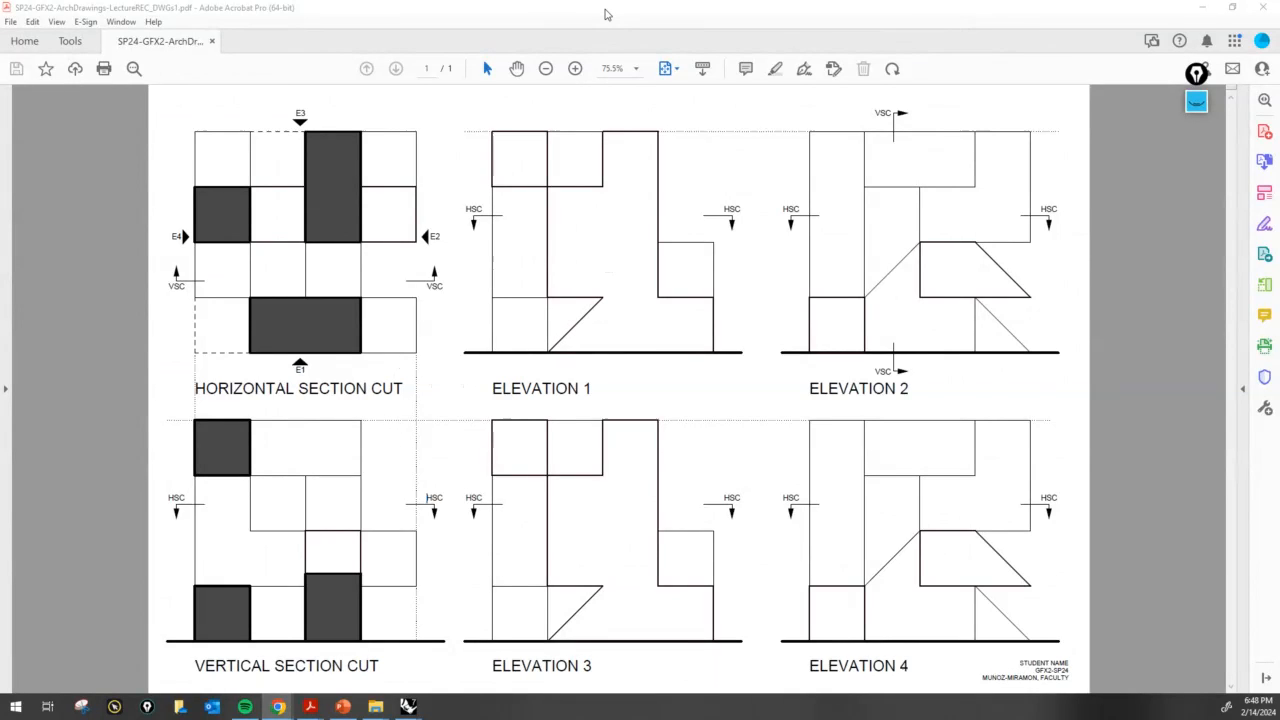
Move the PDF window aside, switch back to Rhino and check the dotted alignment line along the tops of Elevations 1 and 2.
{"action": "left_click_drag", "start_coordinate": [605, 14], "coordinate": [406, 332]}
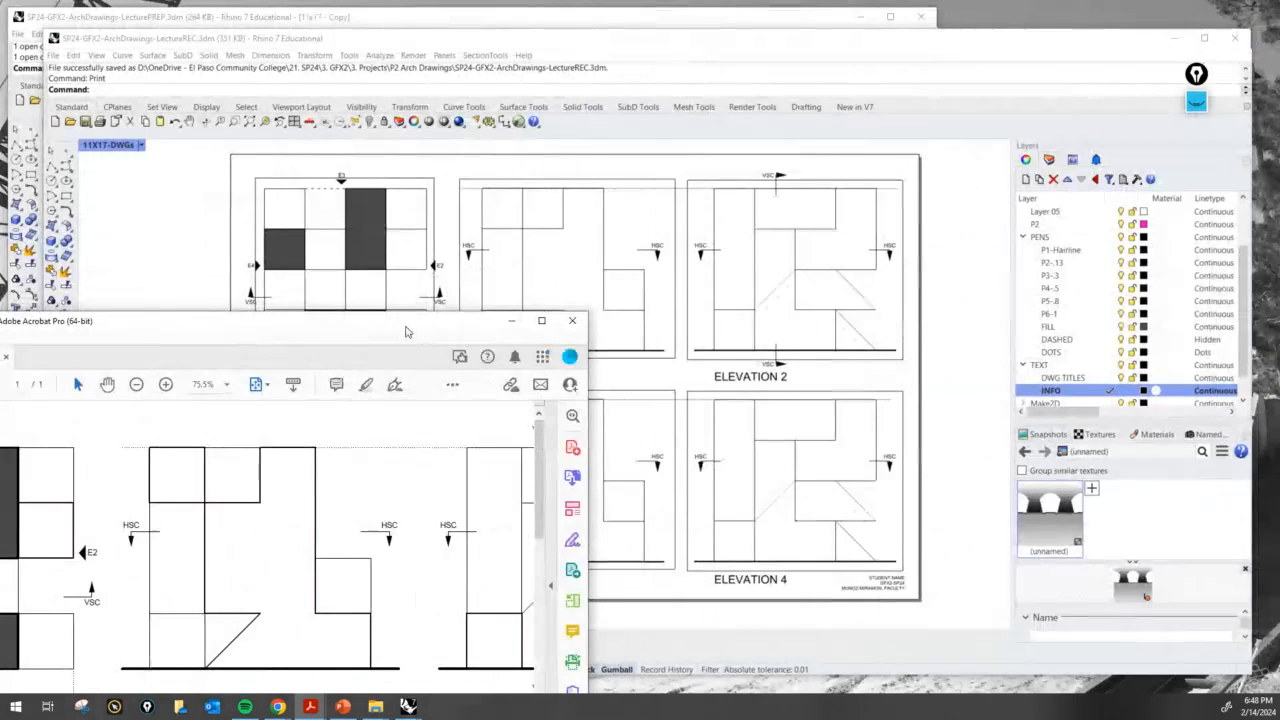
{"action": "left_click_drag", "start_coordinate": [2, 321], "coordinate": [0, 215]}
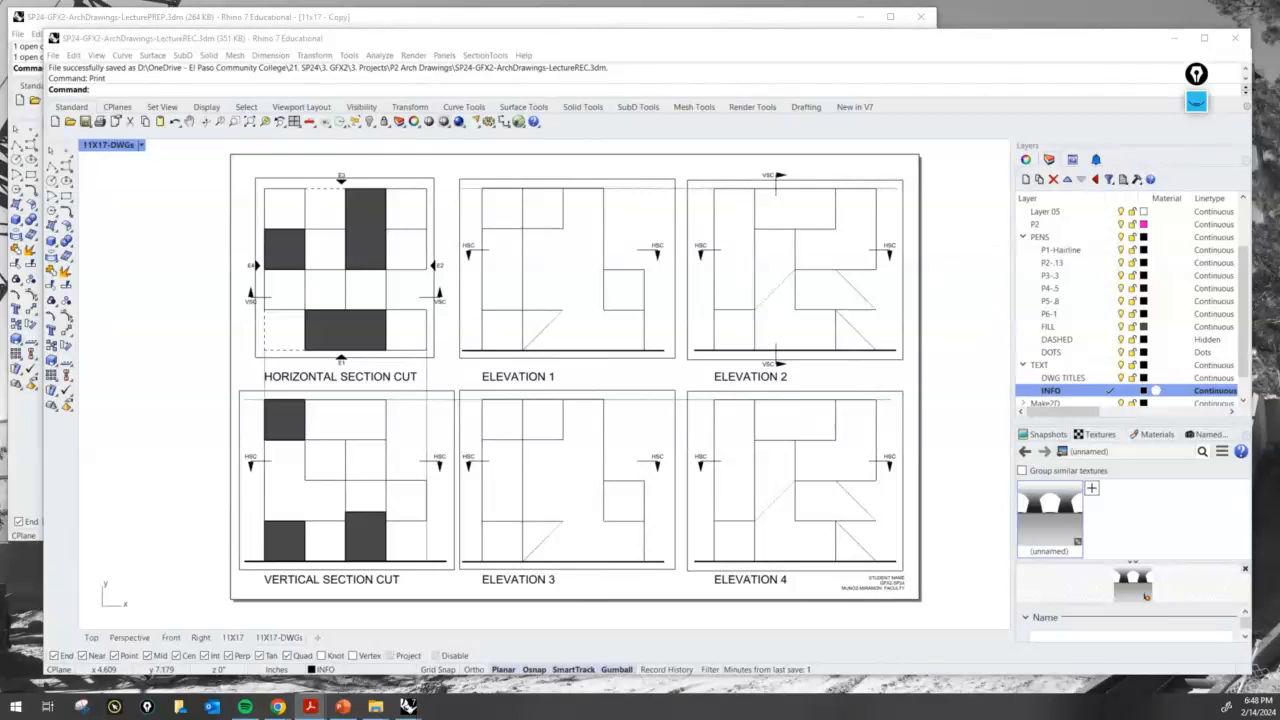
{"action": "left_click", "coordinate": [650, 240]}
{"action": "left_click", "coordinate": [651, 188]}
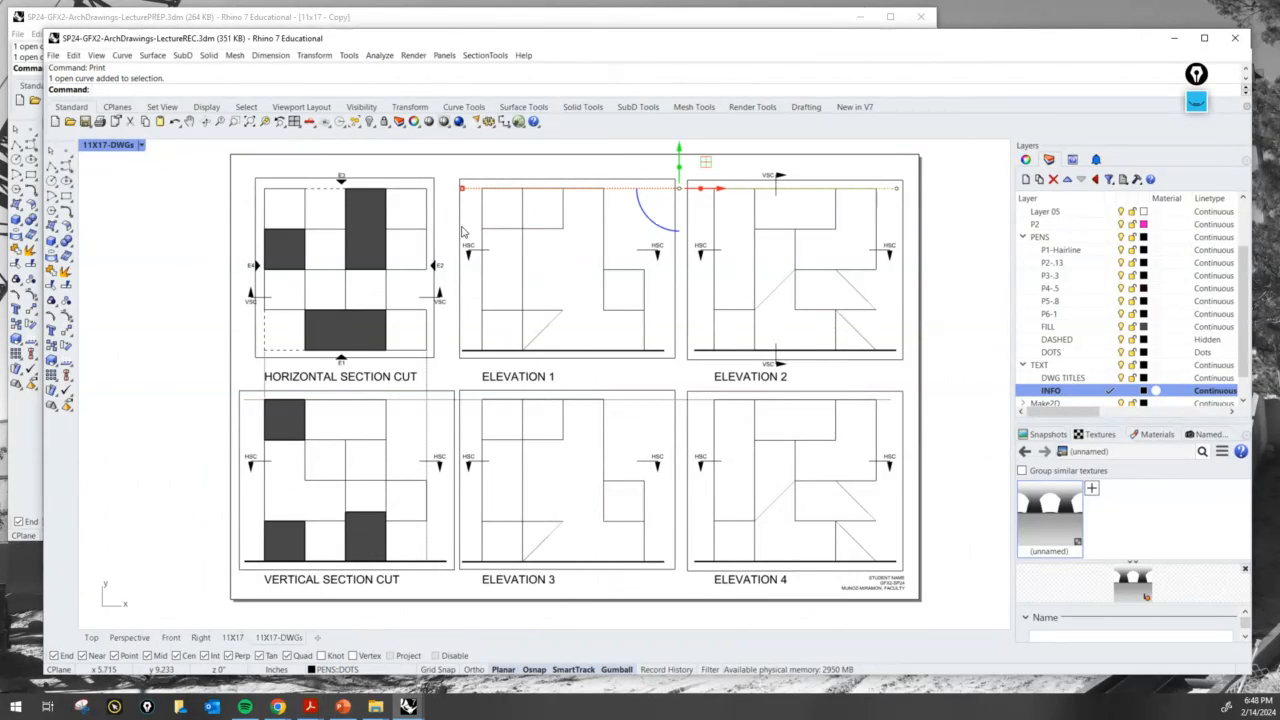
{"action": "left_click", "coordinate": [992, 374]}
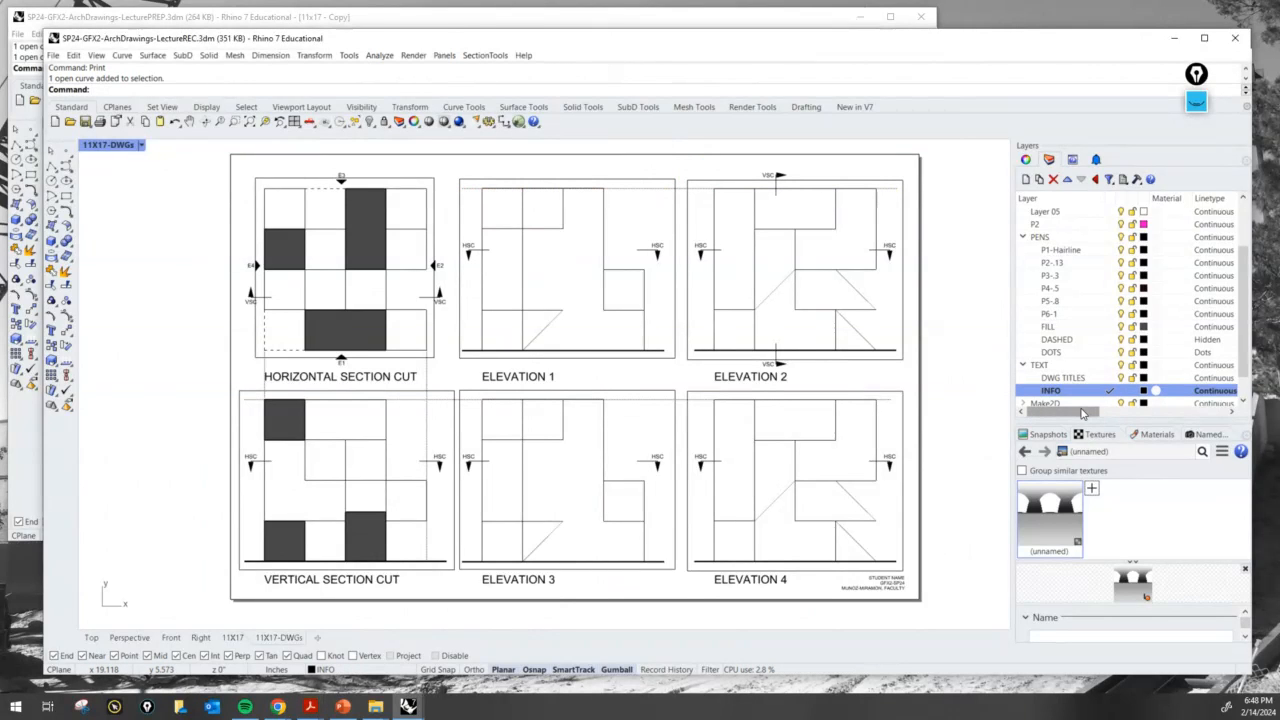
Set the DOTS layer's print width to 0.13 and save the Rhino file.
{"action": "left_click", "coordinate": [1185, 339]}
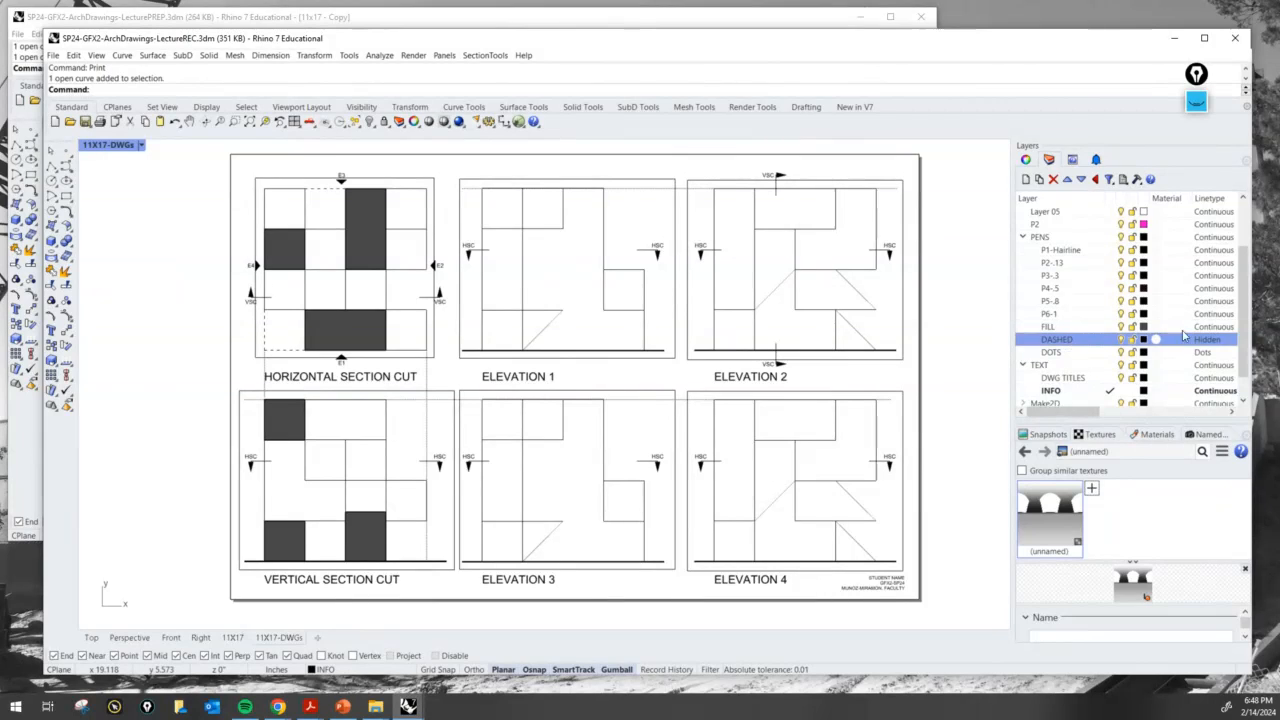
{"action": "left_click", "coordinate": [1068, 352]}
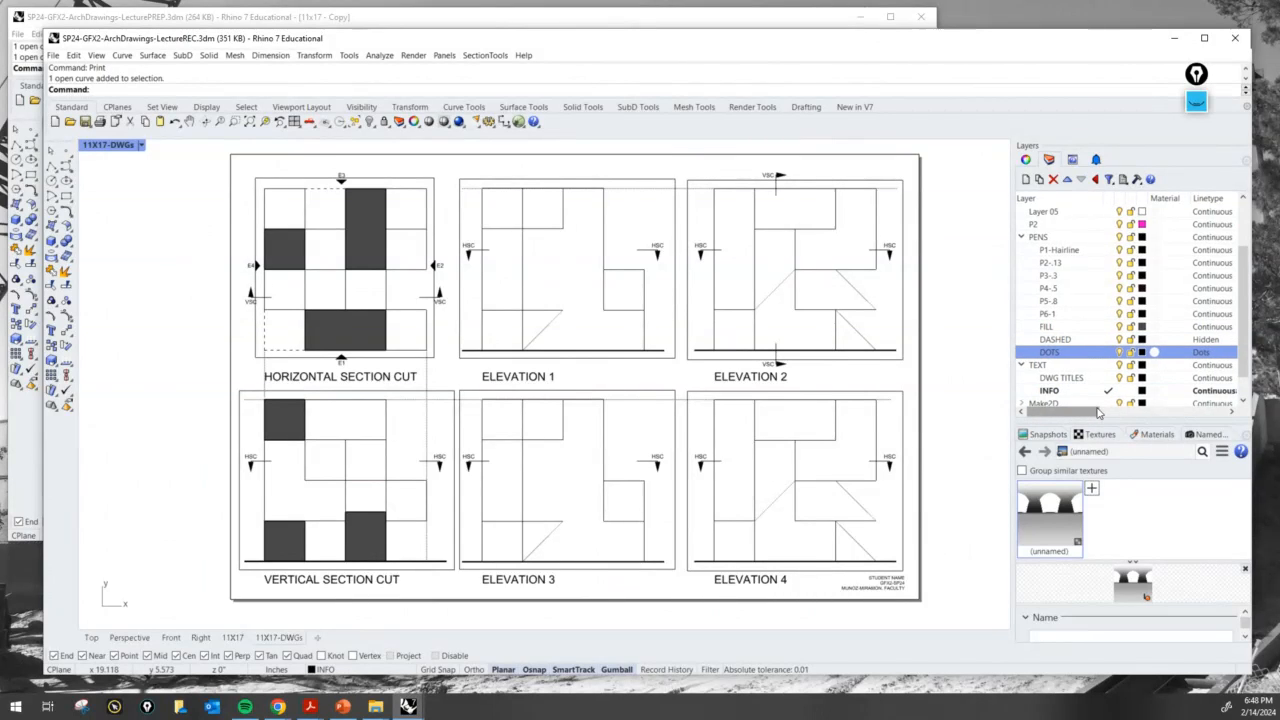
{"action": "left_click_drag", "start_coordinate": [1075, 411], "coordinate": [1139, 413]}
{"action": "left_click", "coordinate": [1132, 352]}
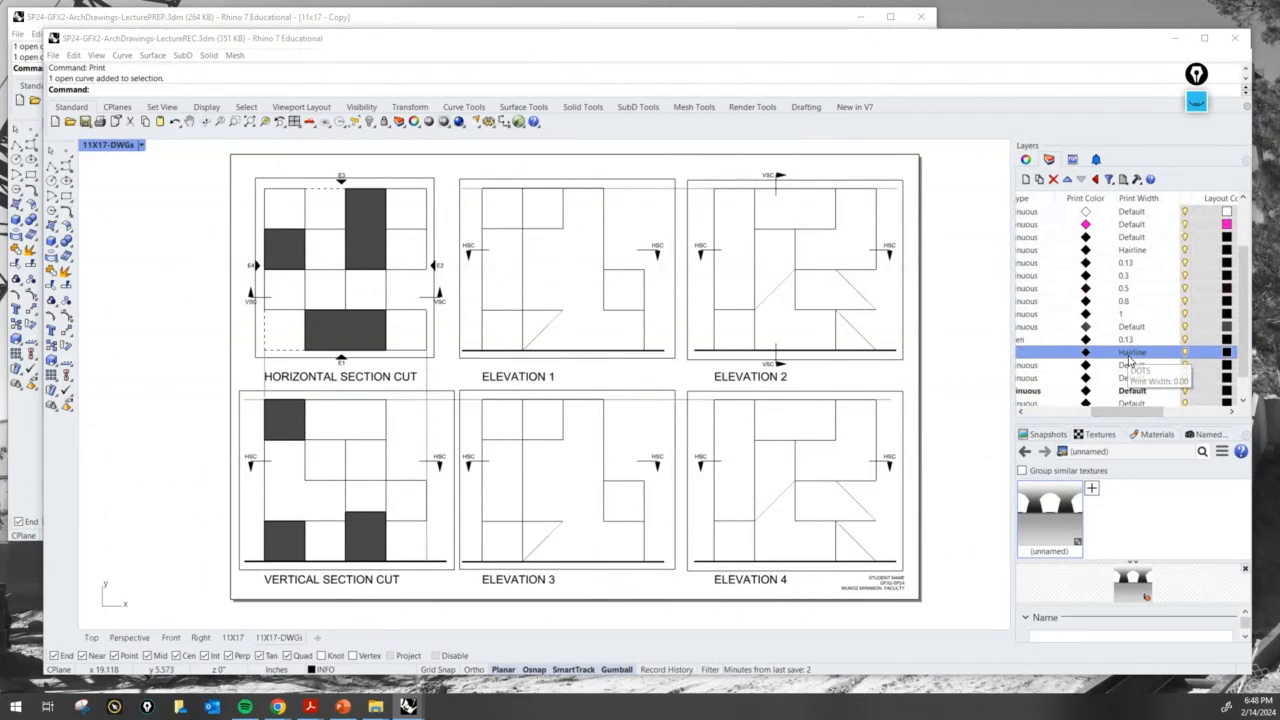
{"action": "left_click", "coordinate": [803, 285]}
{"action": "left_click", "coordinate": [790, 436]}
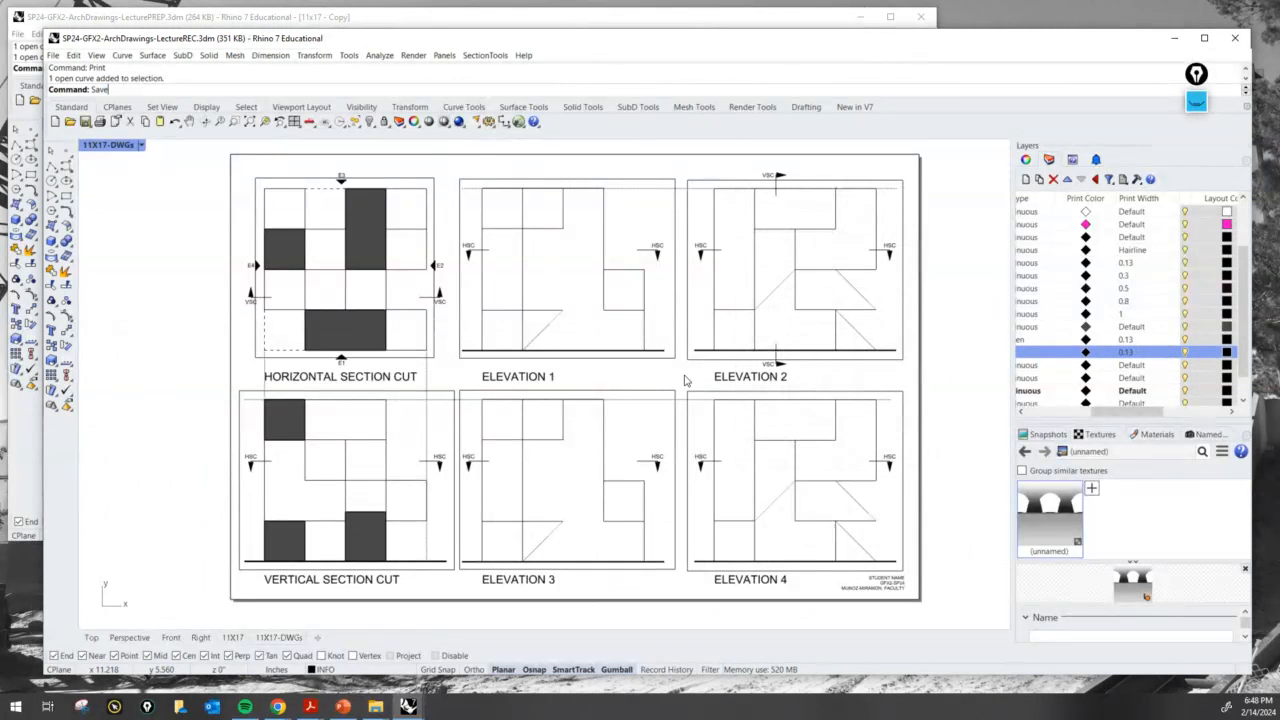
{"action": "key", "text": "Return"}
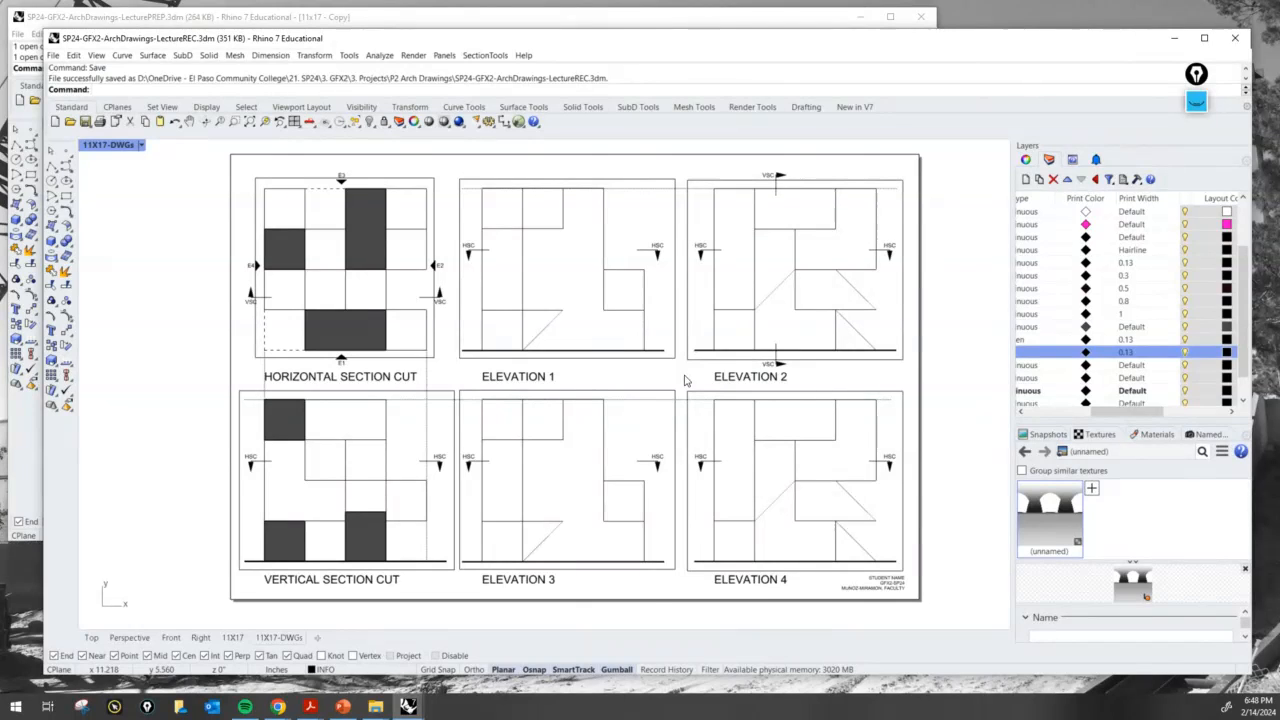
Switch to the printed PDF in Adobe Acrobat, review the dotted alignment lines across the section cuts and elevations, and reposition its window.
{"action": "left_click", "coordinate": [311, 707]}
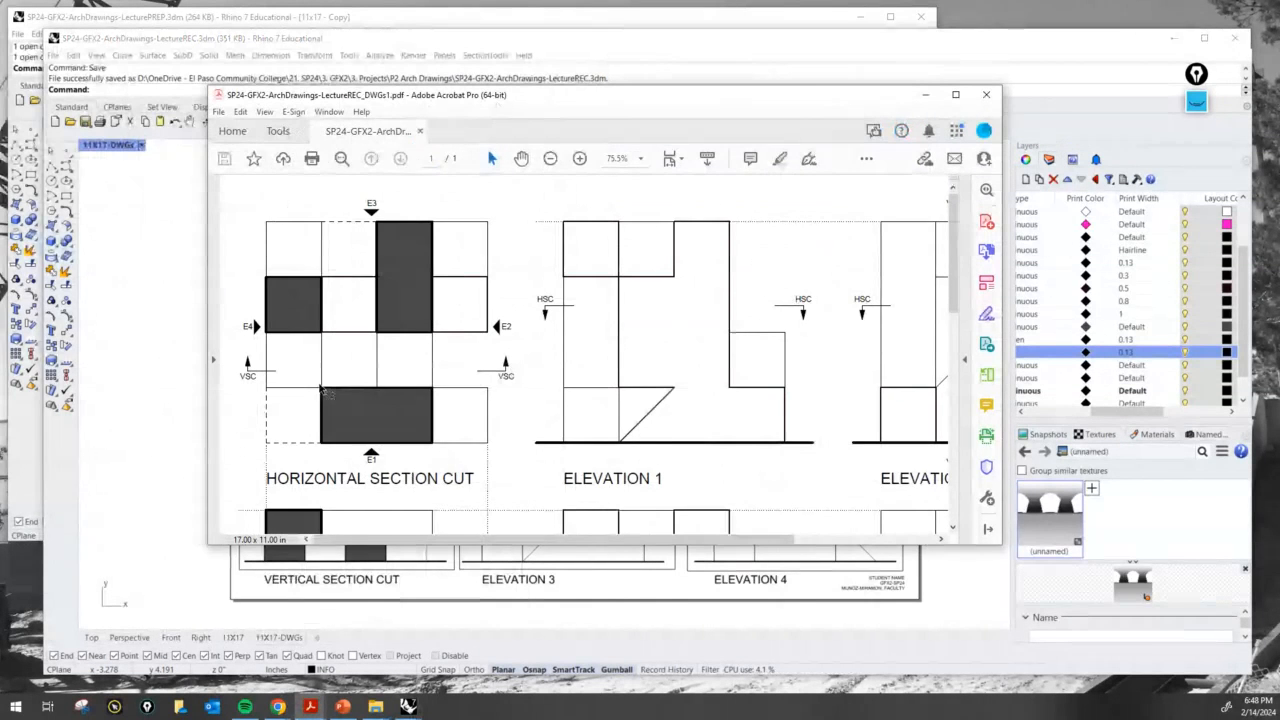
{"action": "scroll", "coordinate": [427, 375], "scroll_direction": "down", "scroll_amount": 2}
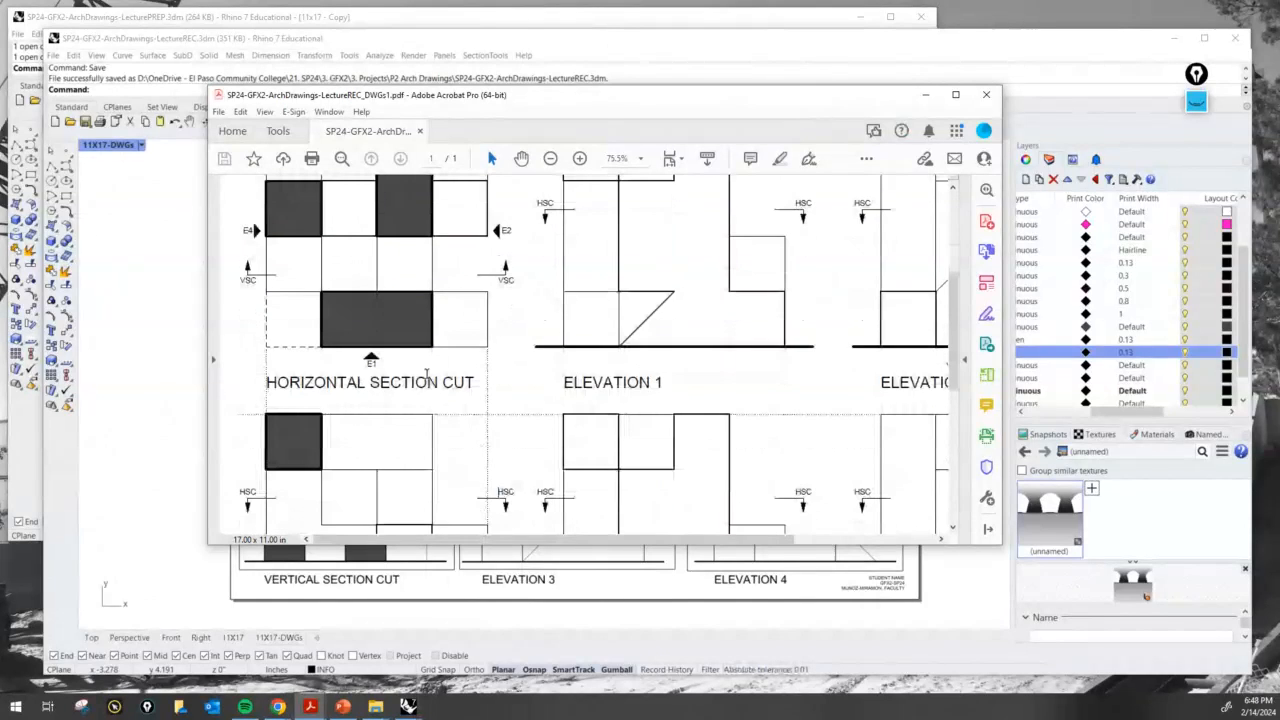
{"action": "scroll", "coordinate": [427, 375], "scroll_direction": "down", "scroll_amount": 3}
{"action": "scroll", "coordinate": [430, 373], "scroll_direction": "up", "scroll_amount": 5}
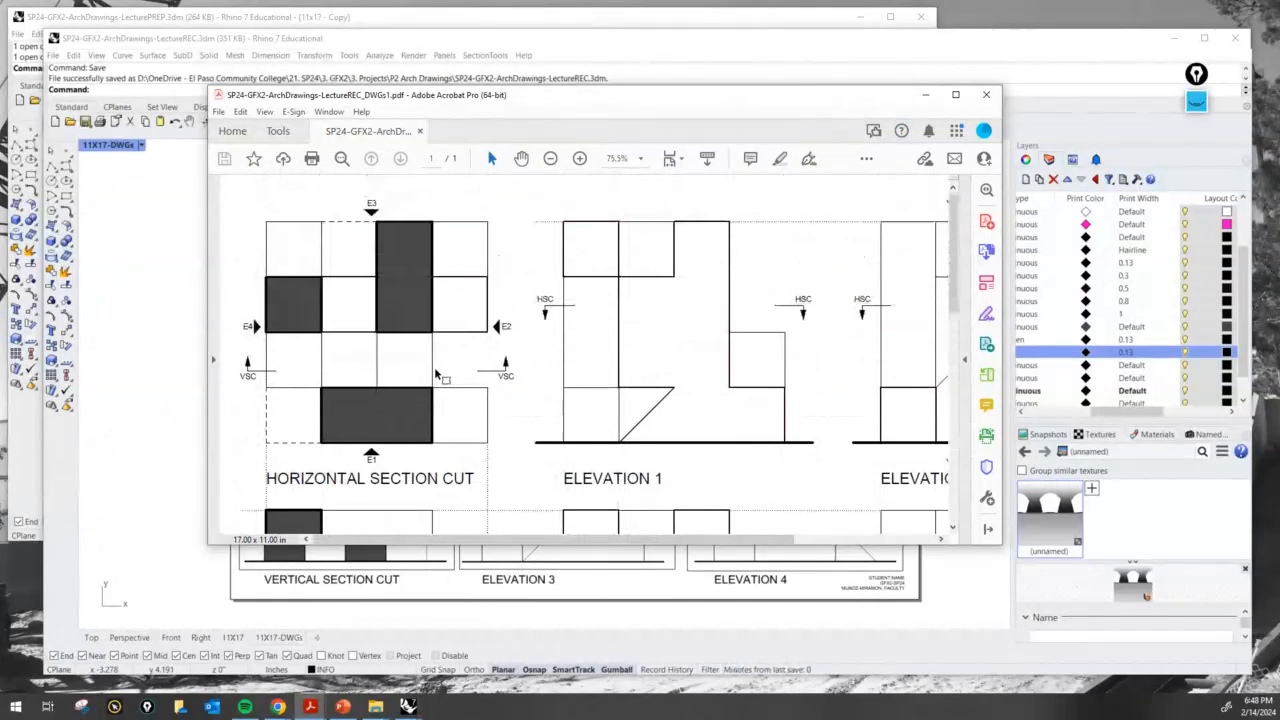
{"action": "scroll", "coordinate": [437, 375], "scroll_direction": "down", "scroll_amount": 5}
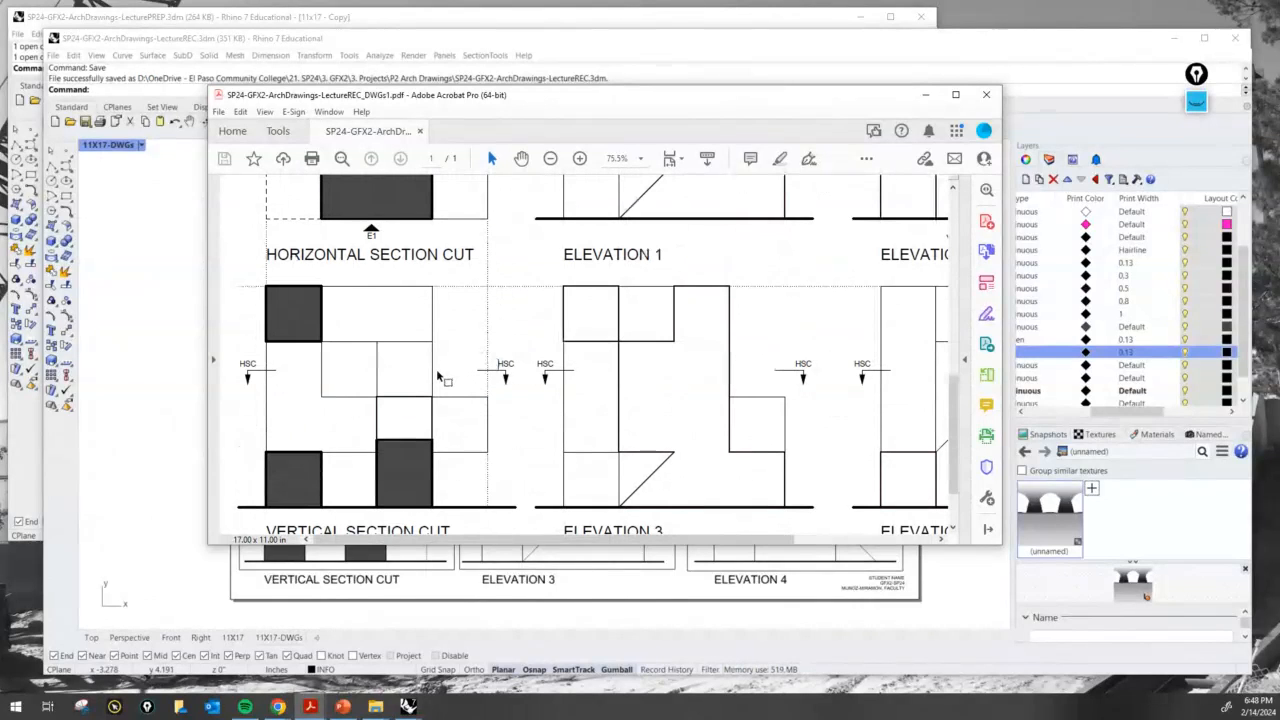
{"action": "scroll", "coordinate": [434, 370], "scroll_direction": "up", "scroll_amount": 5}
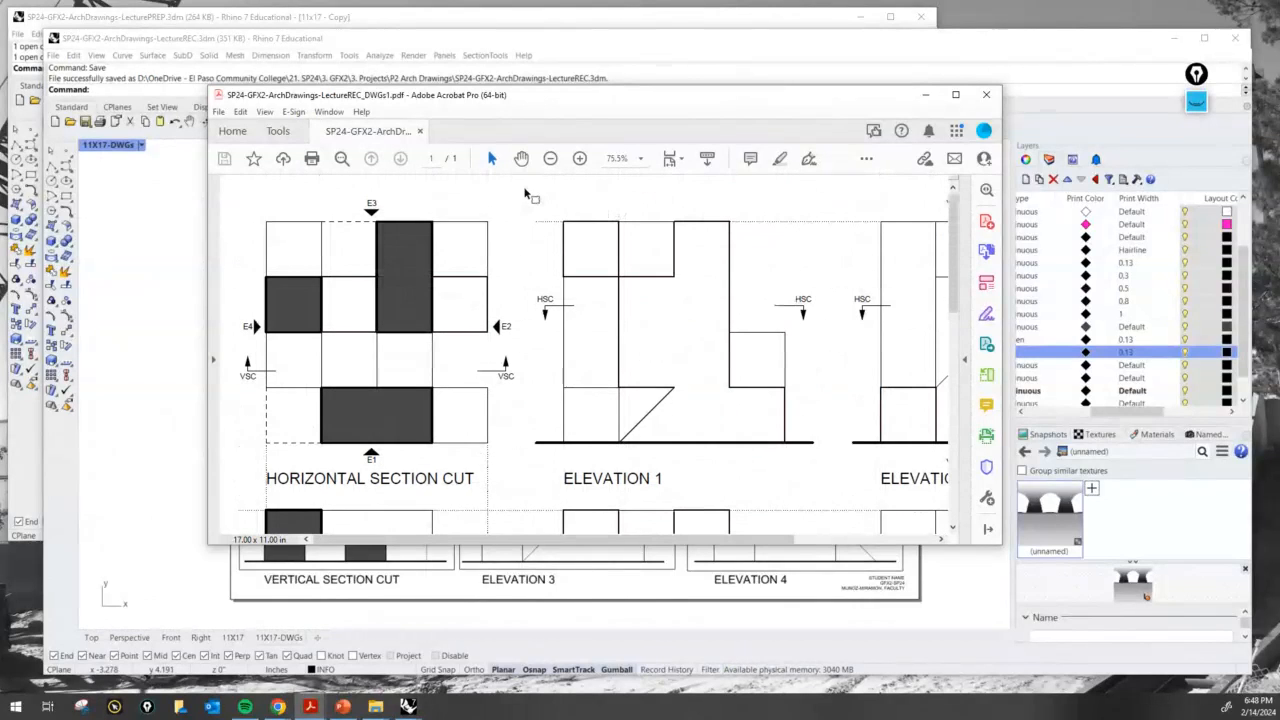
{"action": "left_click_drag", "start_coordinate": [501, 98], "coordinate": [0, 199]}
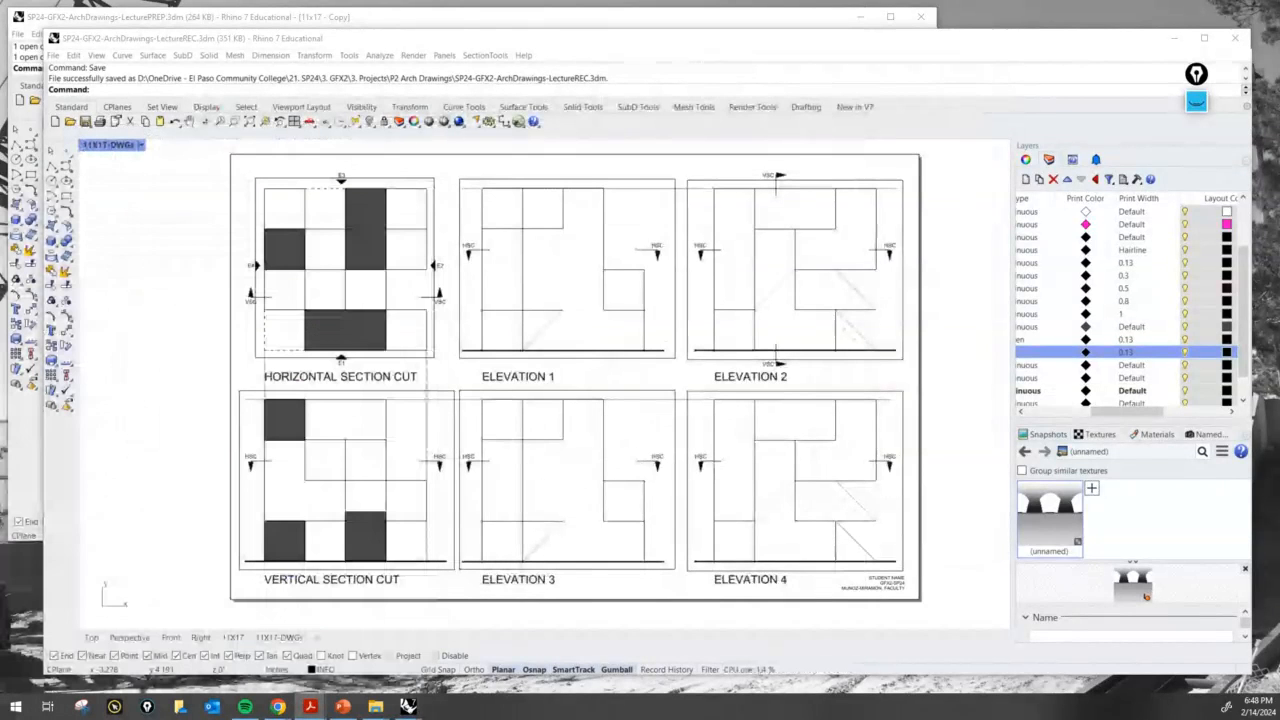
{"action": "left_click_drag", "start_coordinate": [0, 25], "coordinate": [700, 77]}
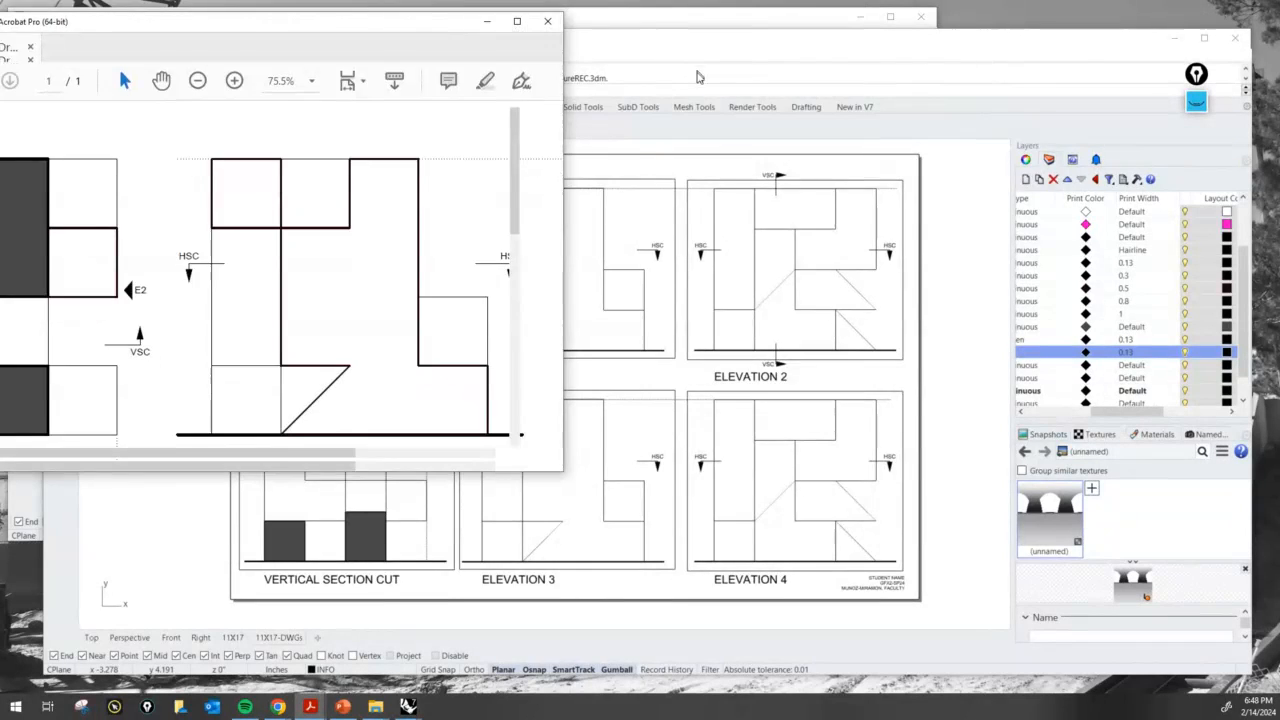